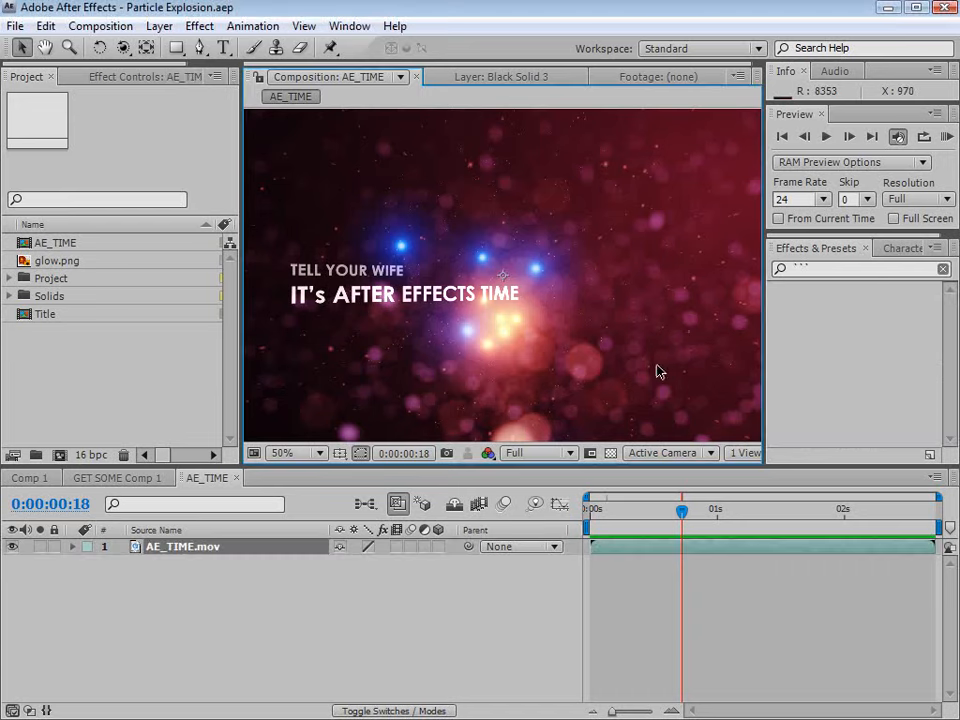
Preview the AE_TIME composition's text explosion in an enlarged composition view and restore the normal workspace.
key(grave)
key(KP_0)
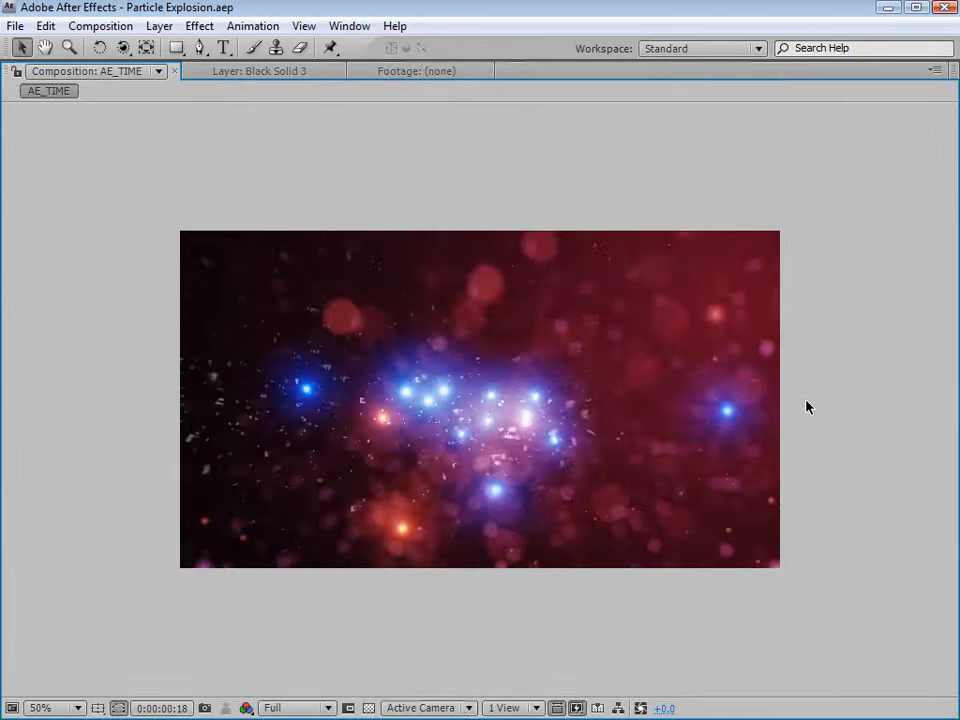
key(grave)
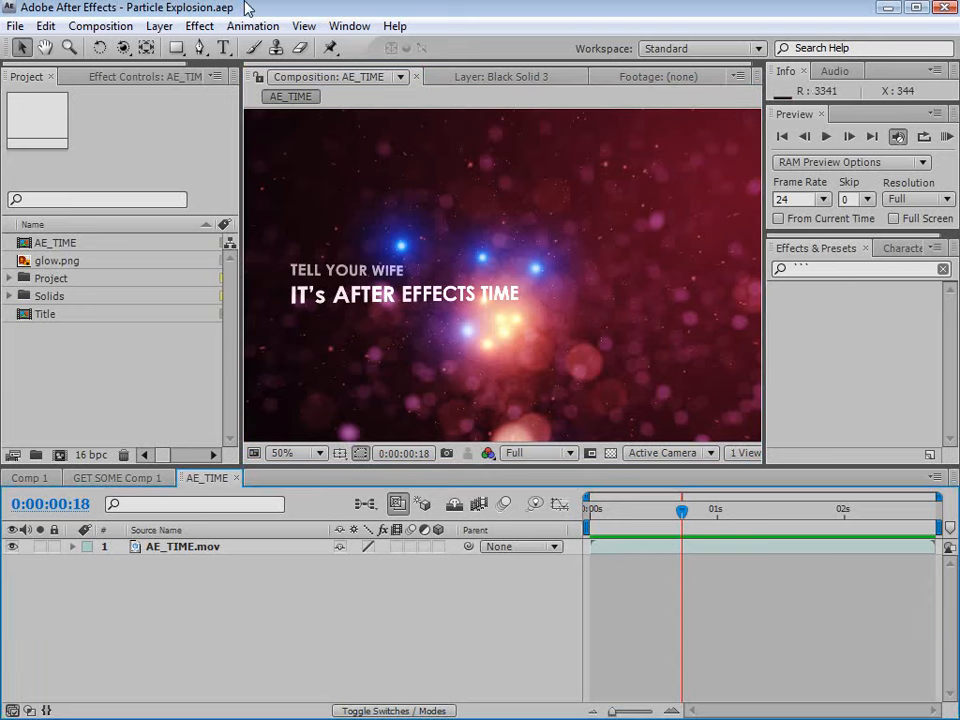
Create a new 864 x 486 px composition at 24 frames per second with a 20-second duration.
click(105, 26)
click(113, 48)
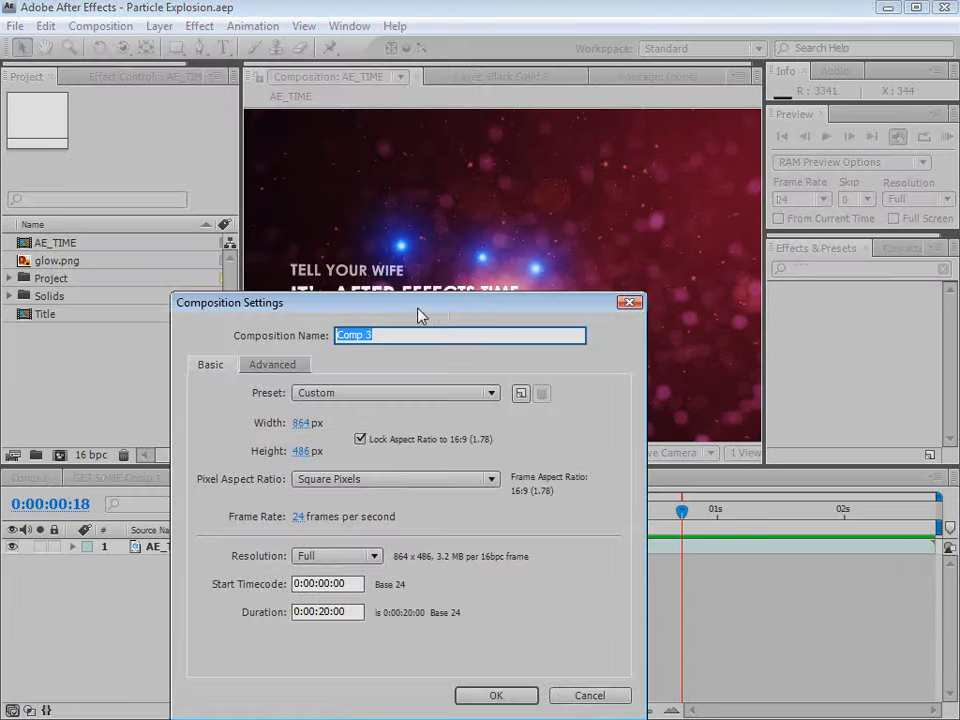
drag(420, 316, 375, 226)
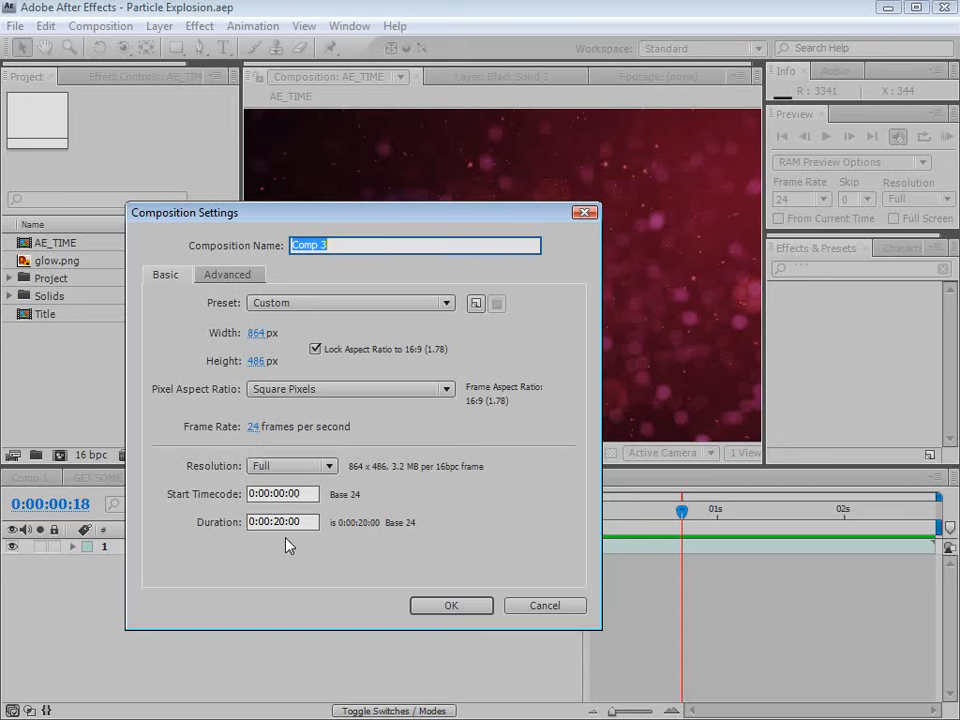
click(450, 607)
Add a black 864 x 486 px solid layer named BG to the new composition.
click(160, 26)
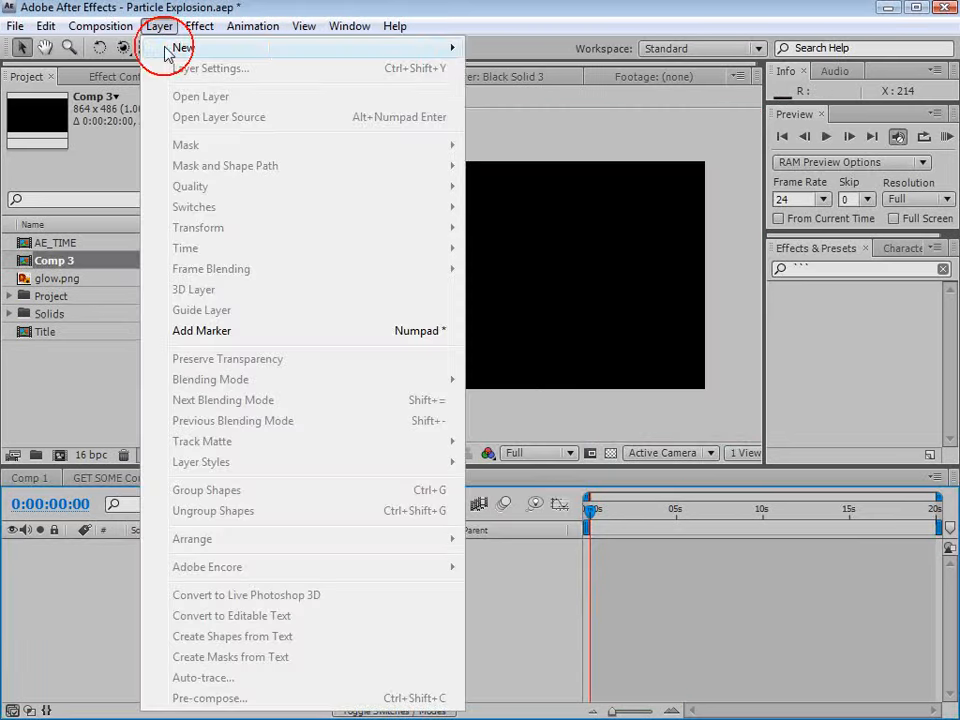
mouse_move(168, 50)
click(514, 69)
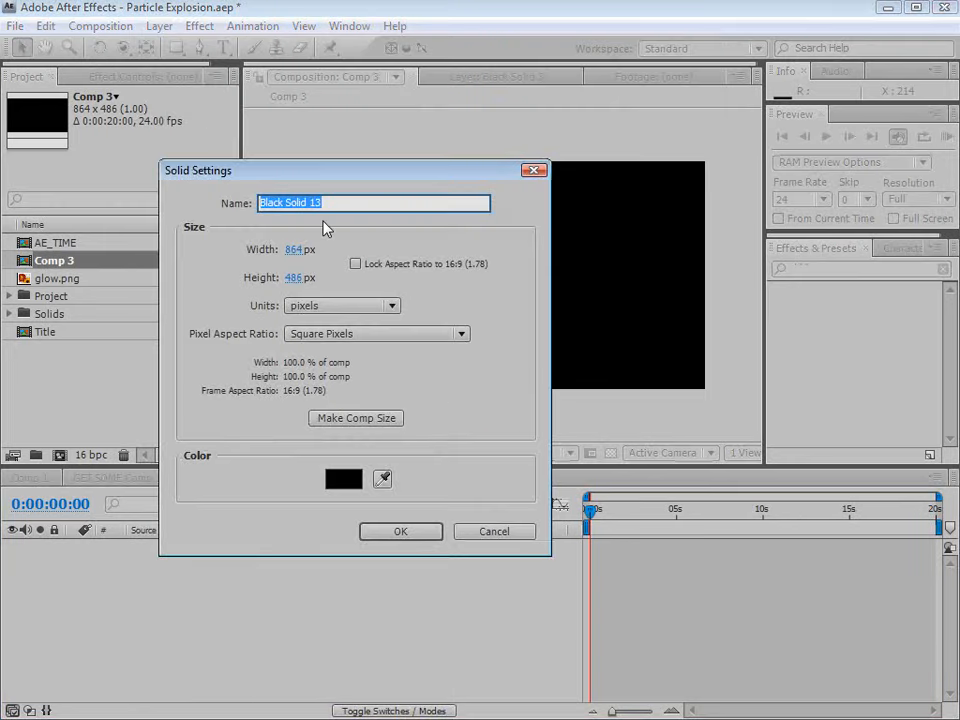
text(BG)
click(411, 533)
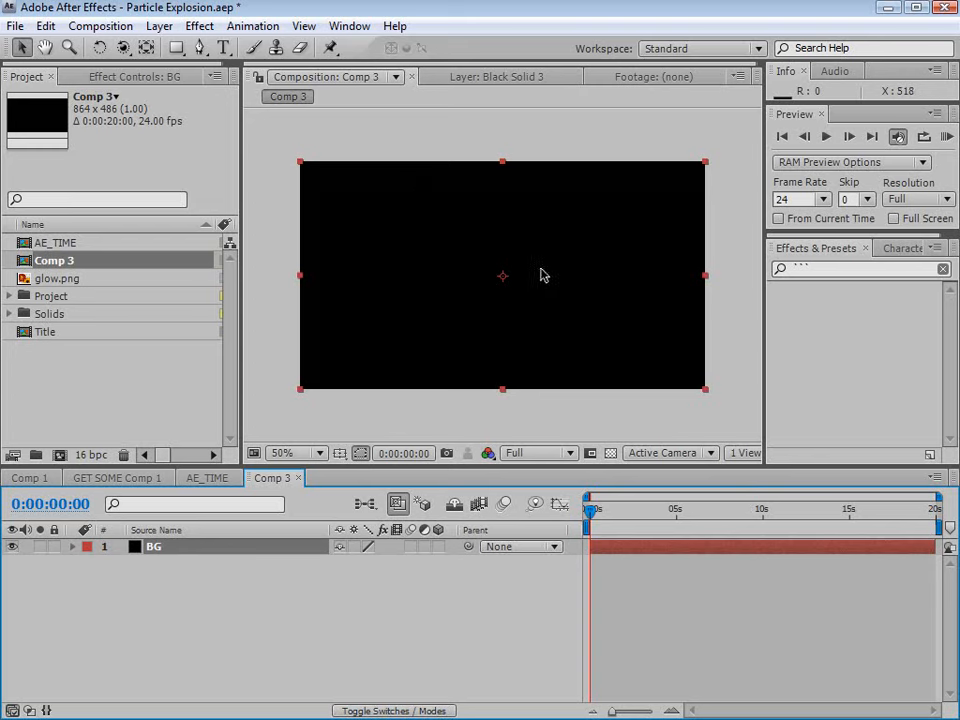
Apply the Ramp effect to the BG layer and set its shape to Radial Ramp.
click(197, 26)
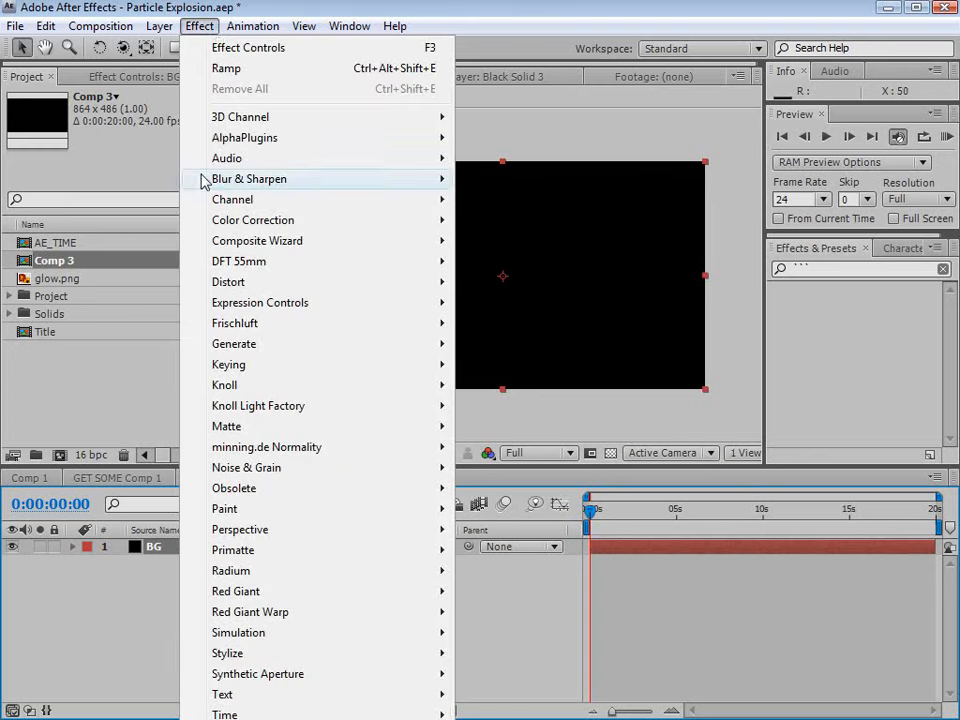
mouse_move(247, 344)
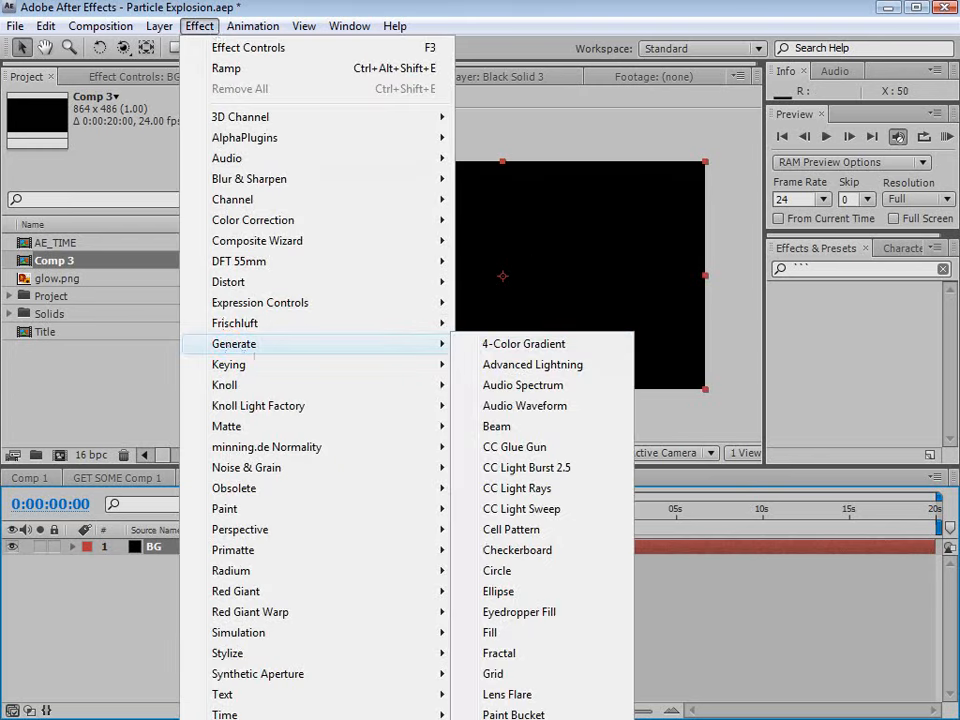
click(498, 719)
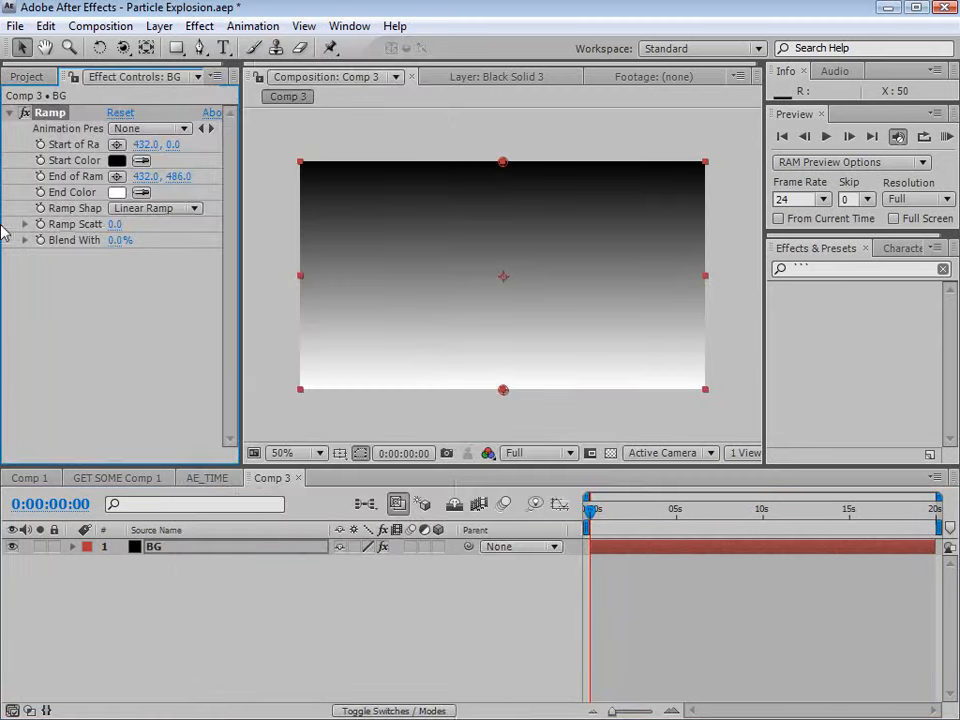
click(146, 210)
click(155, 237)
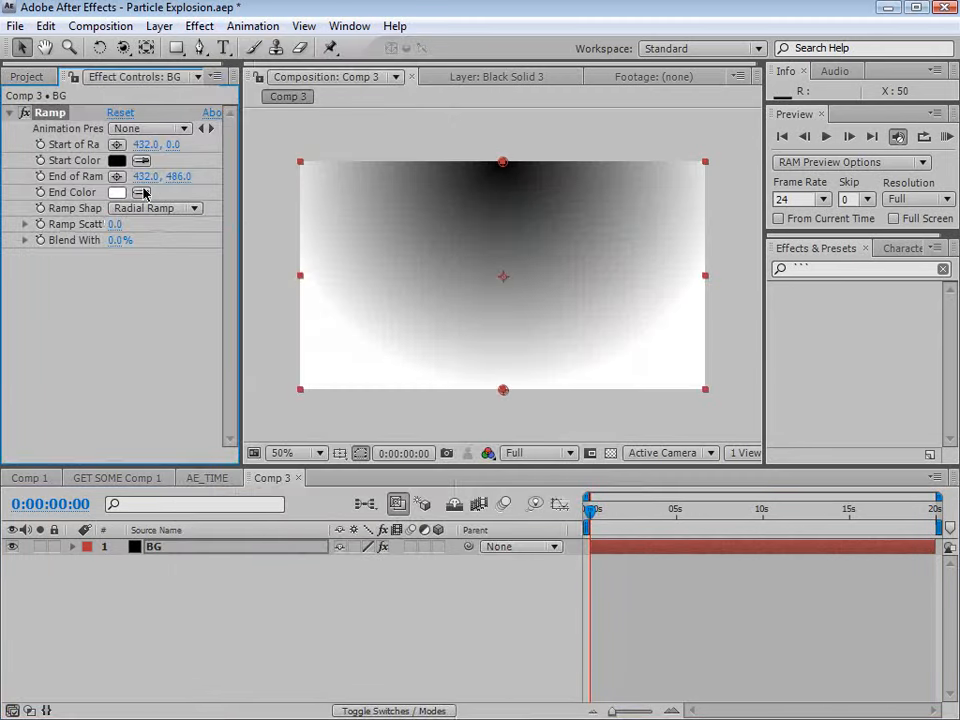
Color the ramp from dark red 7A0000 to black, placing its start at about 860, 246 and its end at about -116, 394.
click(118, 160)
click(681, 460)
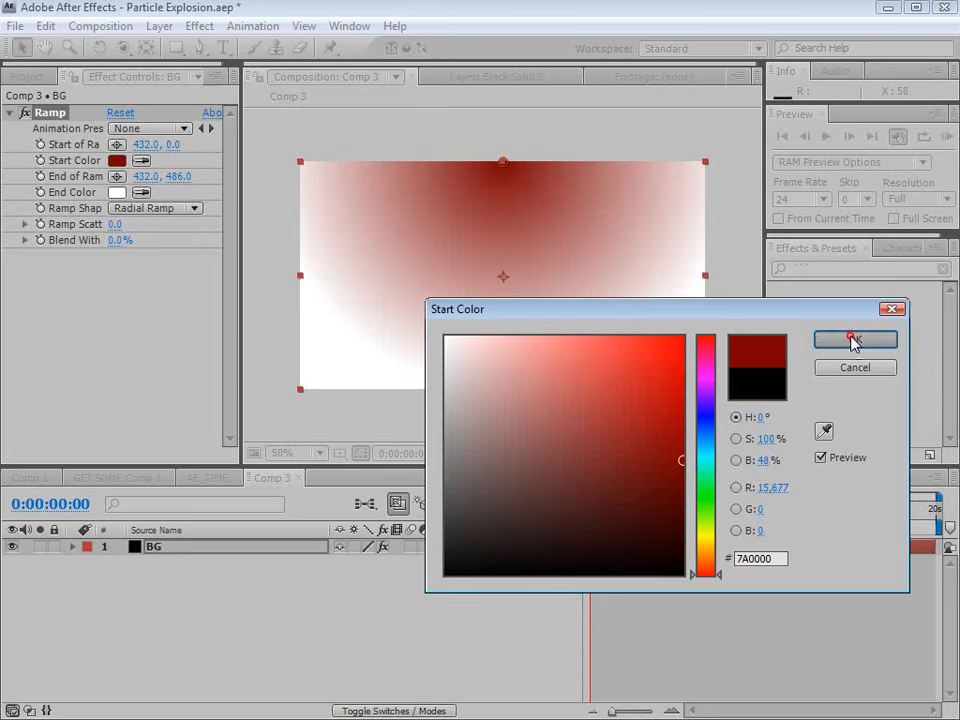
click(853, 341)
click(117, 192)
drag(460, 500, 889, 692)
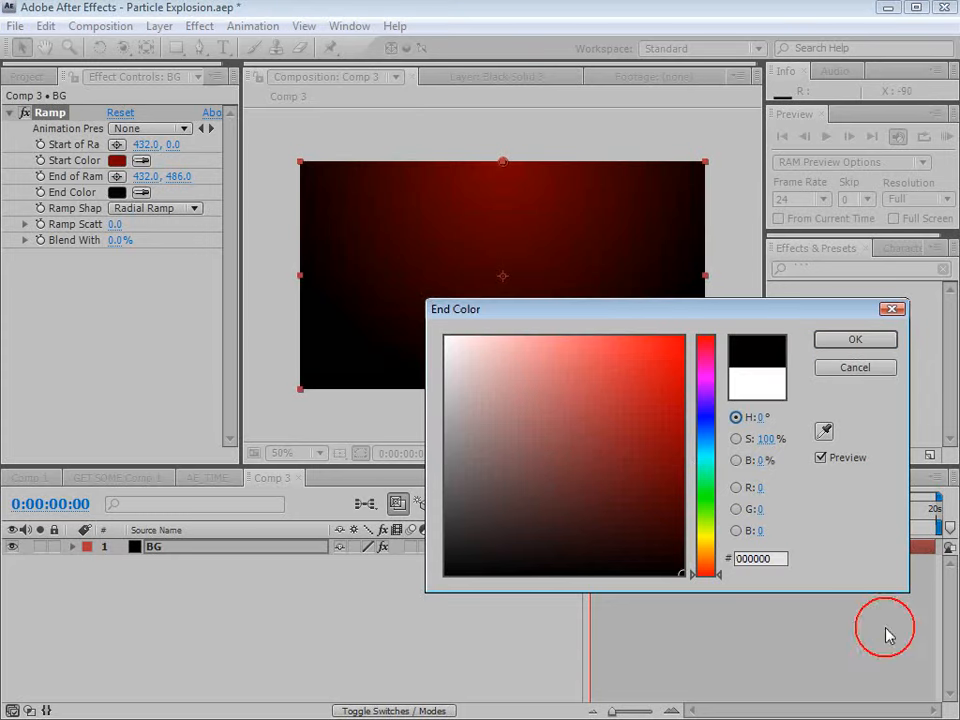
click(852, 345)
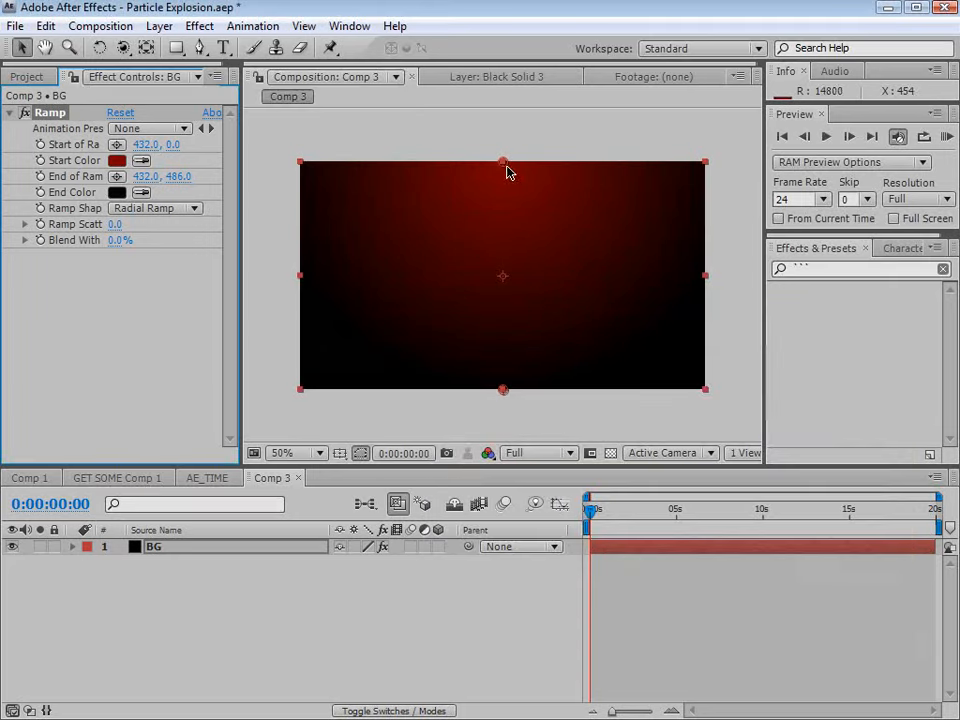
drag(503, 161, 704, 277)
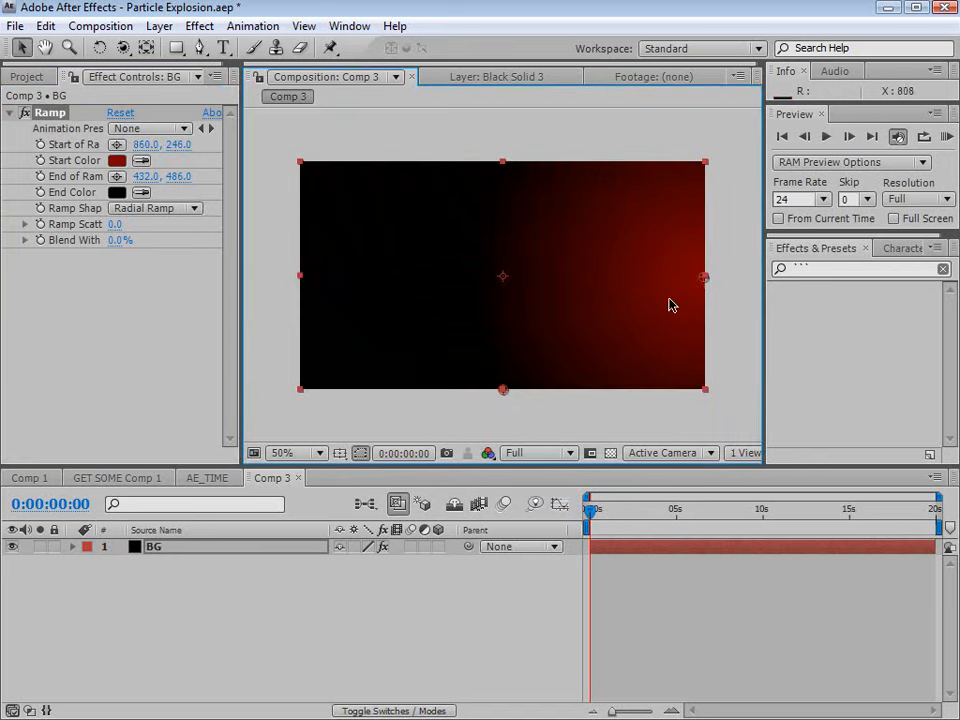
drag(503, 389, 245, 350)
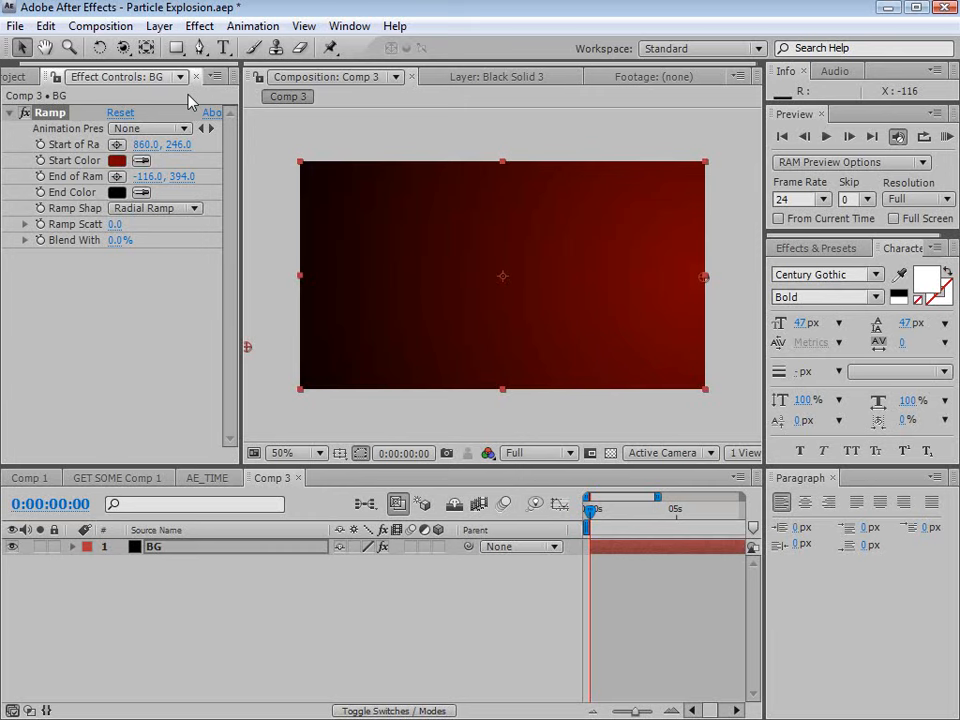
Add a two-line text layer reading "WRITE SOMETHING" and "CLEVER" over the background.
click(220, 47)
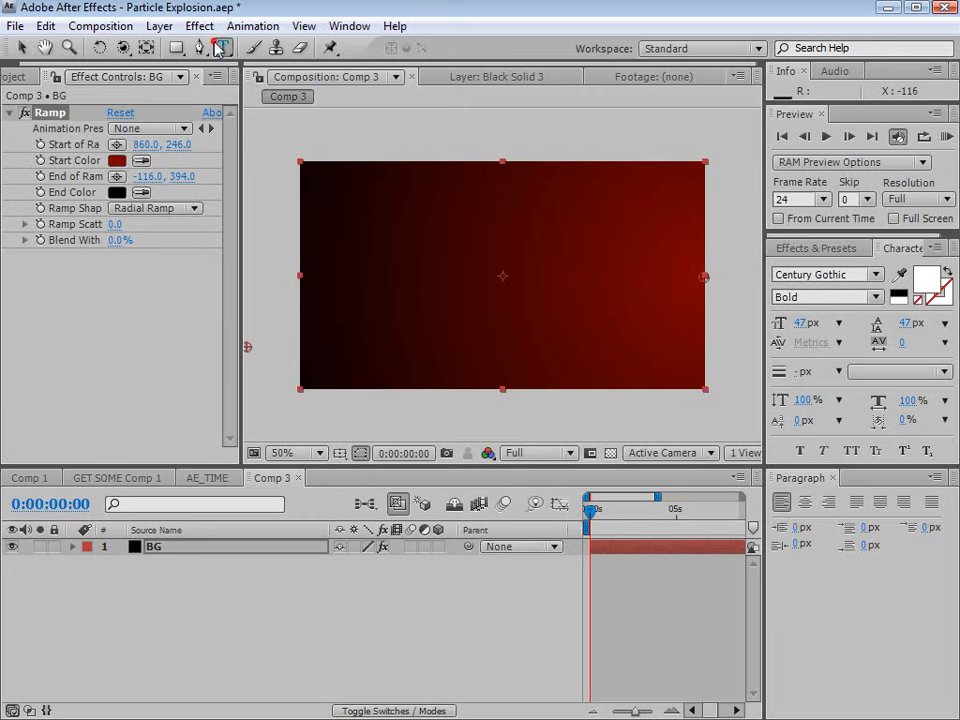
click(388, 257)
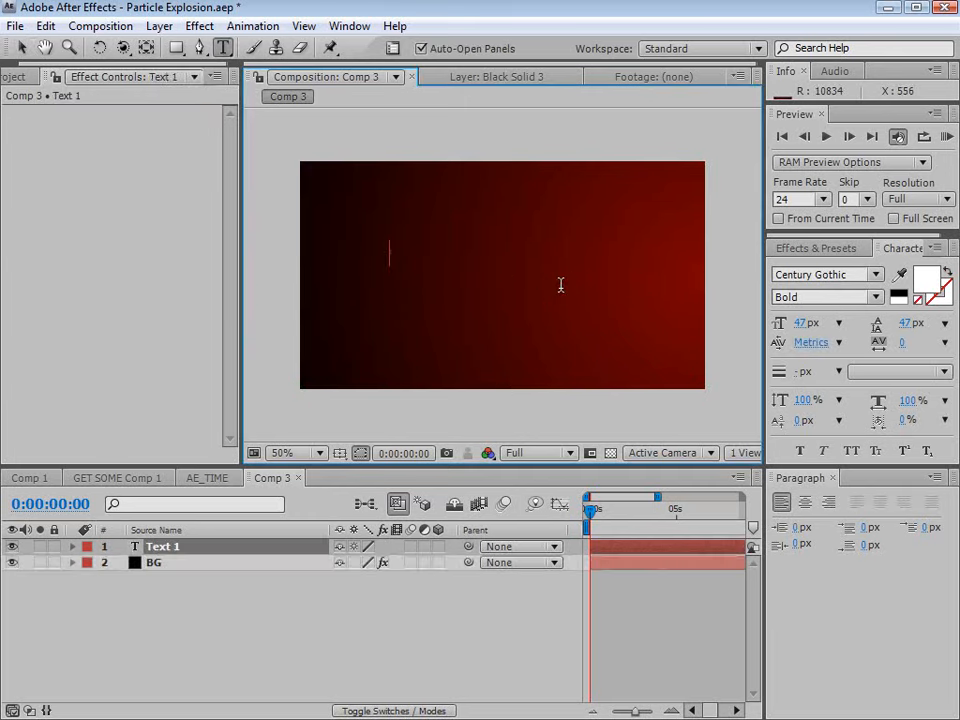
text(WRITE S)
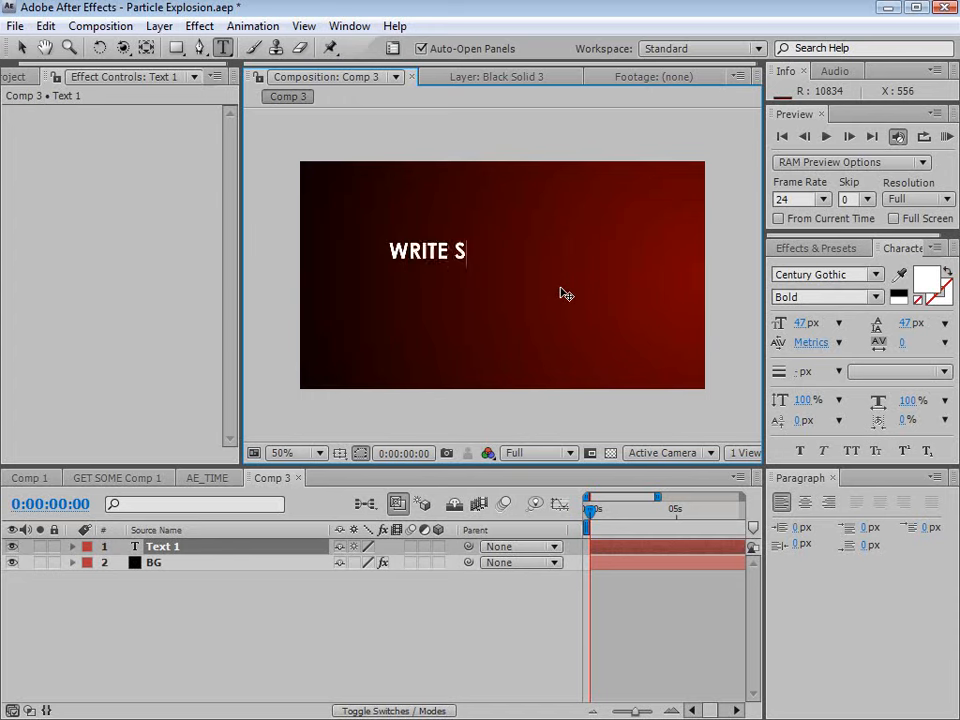
text(OMETHING)
key(Return)
text(CLEVE)
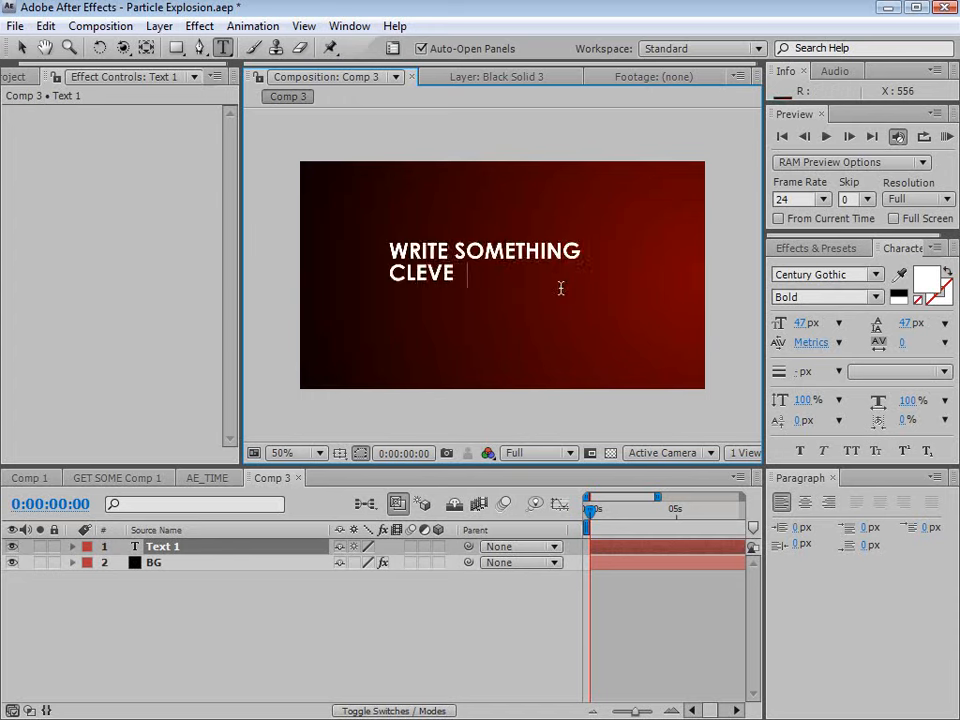
text(R)
Format the line "WRITE SOMETHING" at 30 px in gray and finish editing the text.
drag(582, 251, 388, 250)
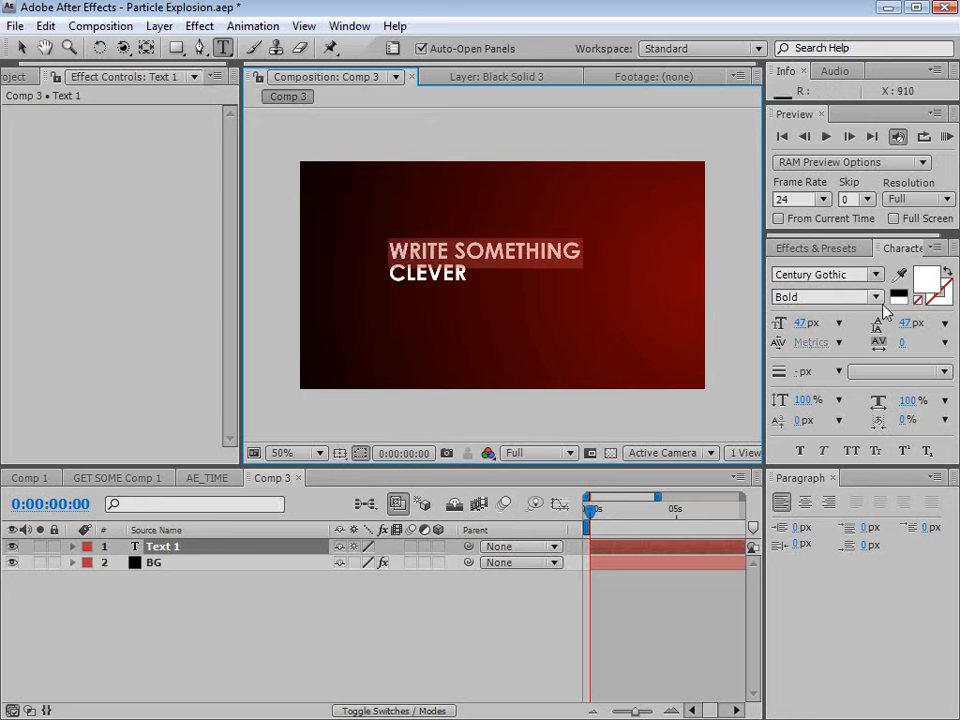
drag(806, 323, 765, 323)
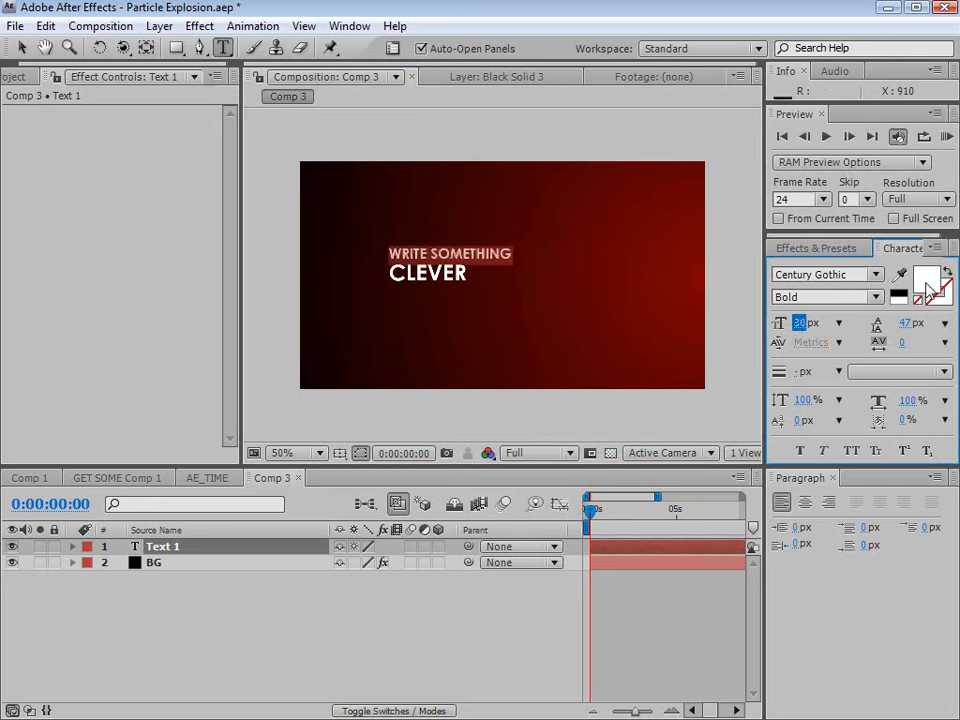
click(927, 284)
drag(450, 429, 418, 429)
click(853, 338)
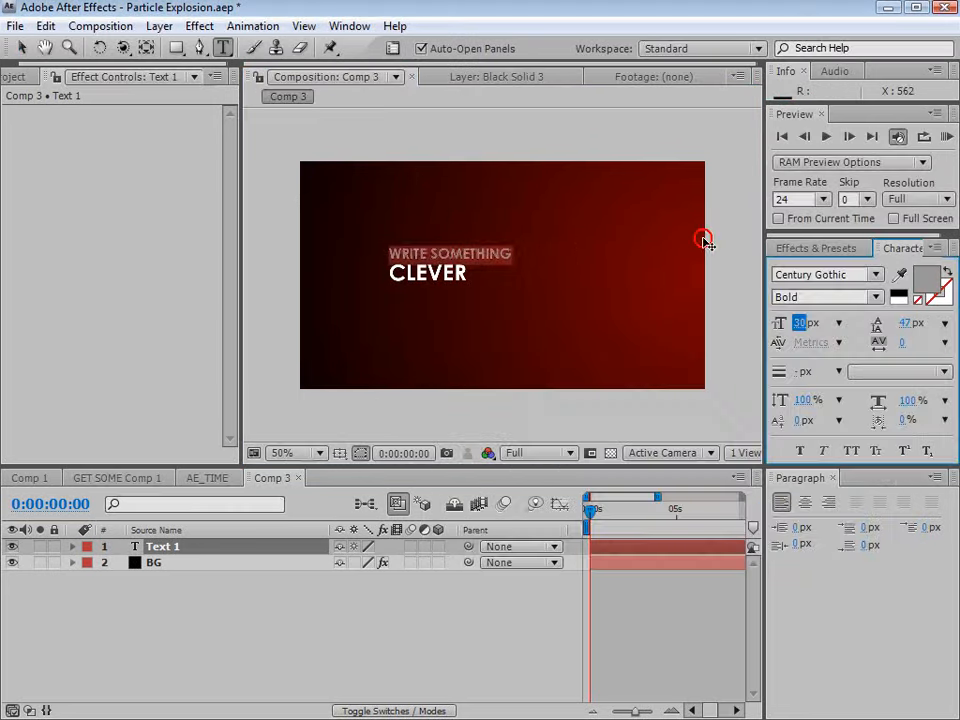
click(21, 47)
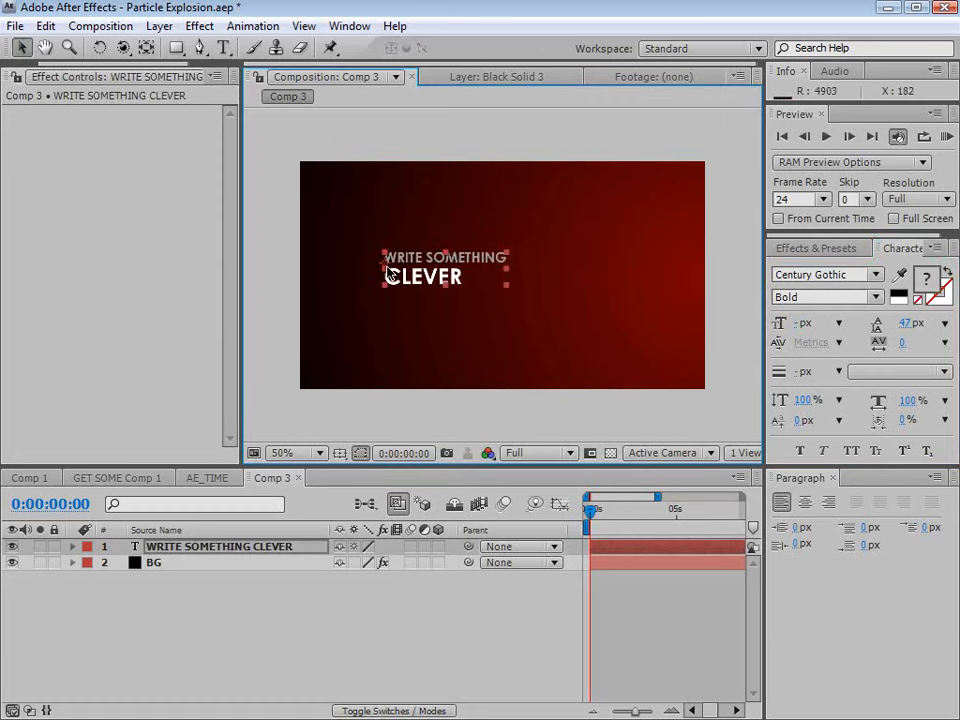
Try center alignment on the text, return it to left alignment, and move its anchor point just to the right of the words.
click(804, 502)
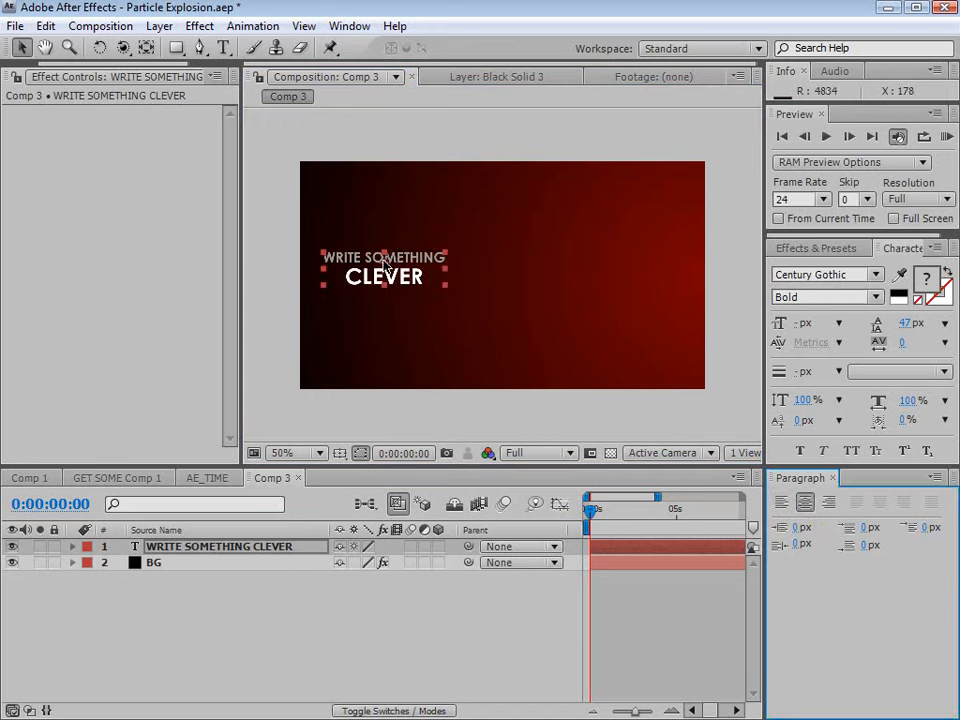
click(146, 47)
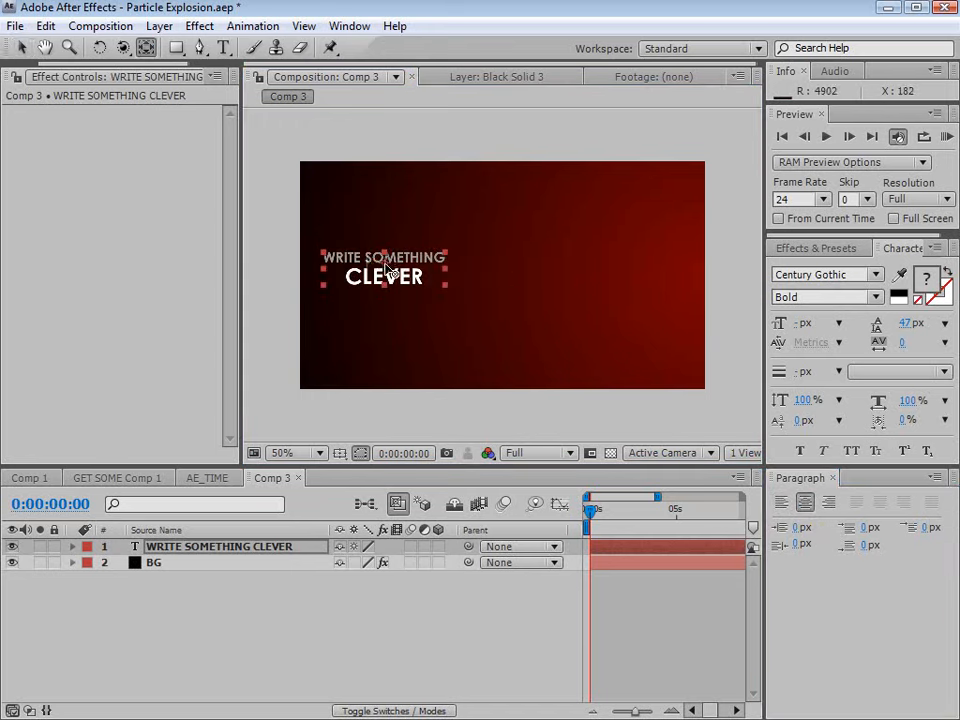
drag(386, 266, 500, 266)
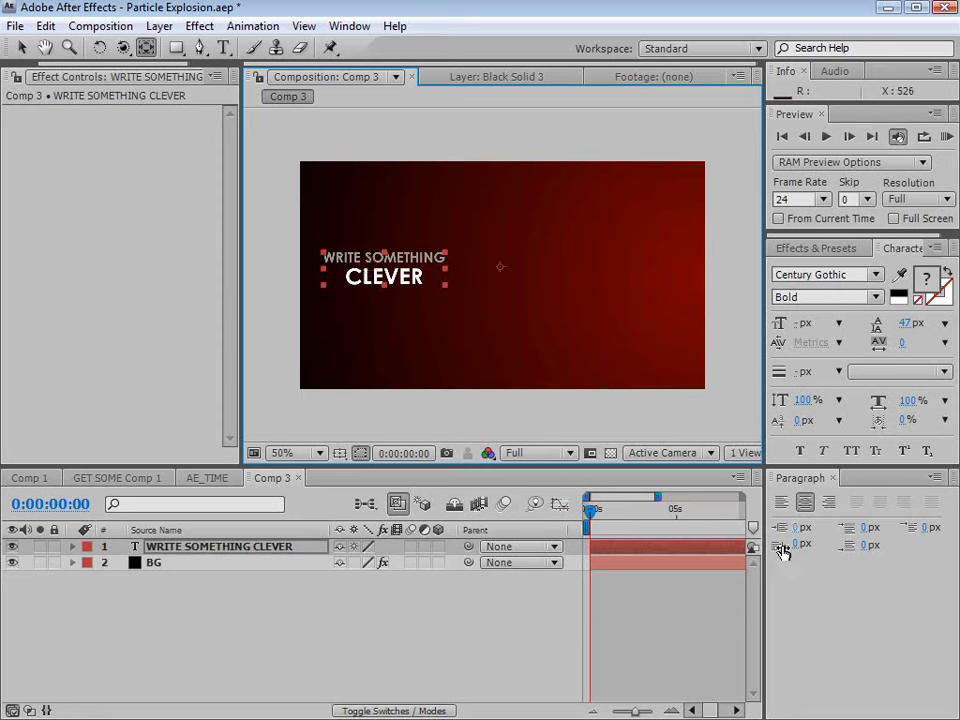
click(781, 502)
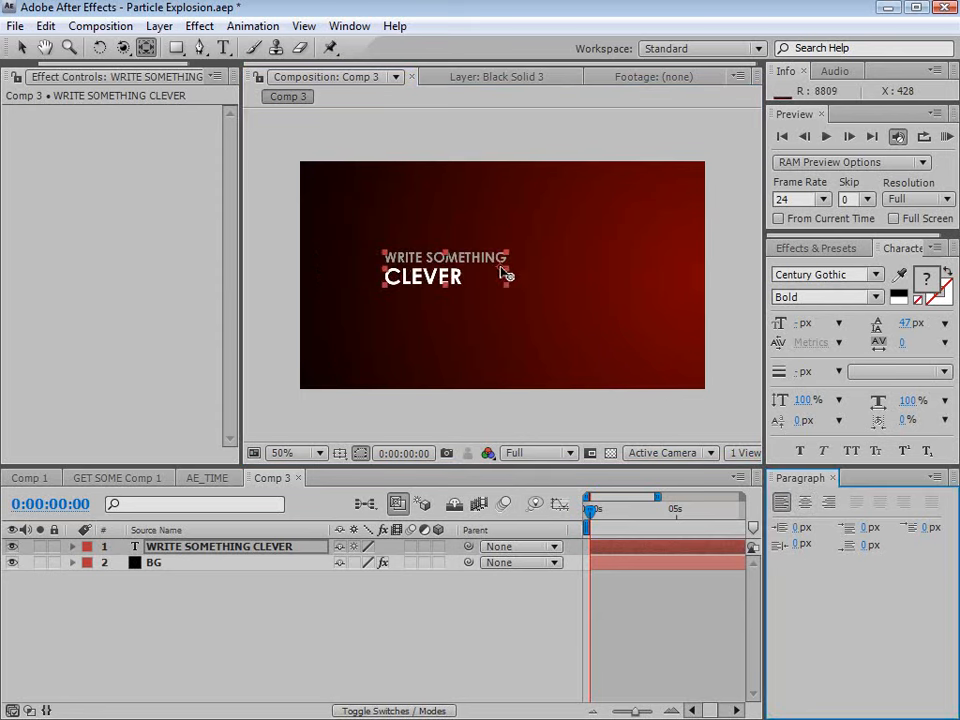
drag(501, 267, 540, 268)
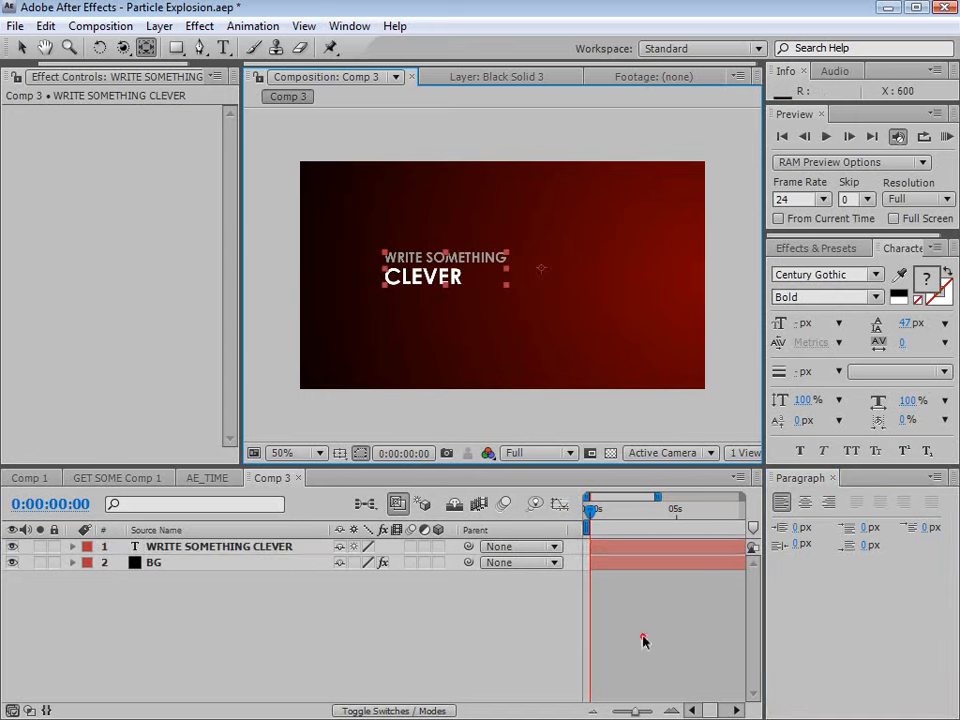
key(v)
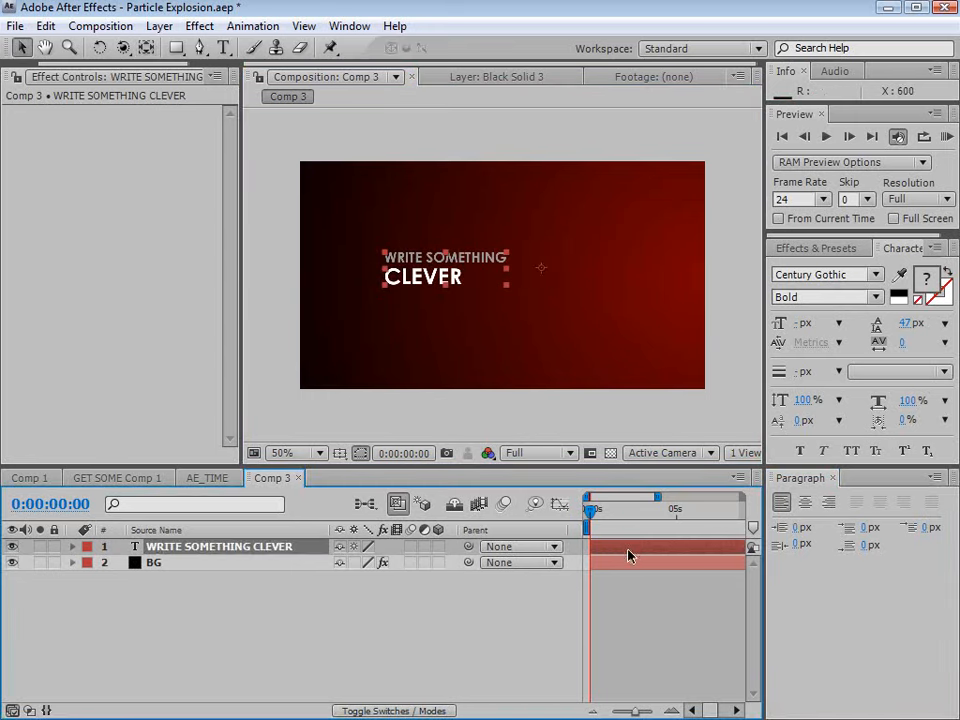
Search the effects for "pixel" and highlight CC Pixel Polly.
click(789, 248)
click(820, 268)
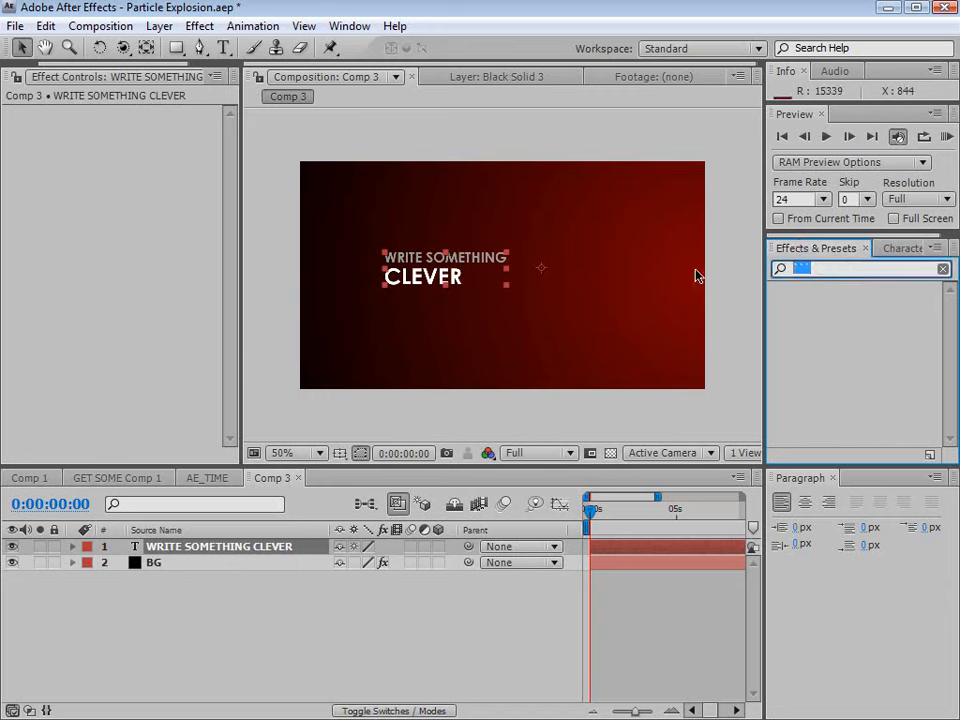
text(pixel)
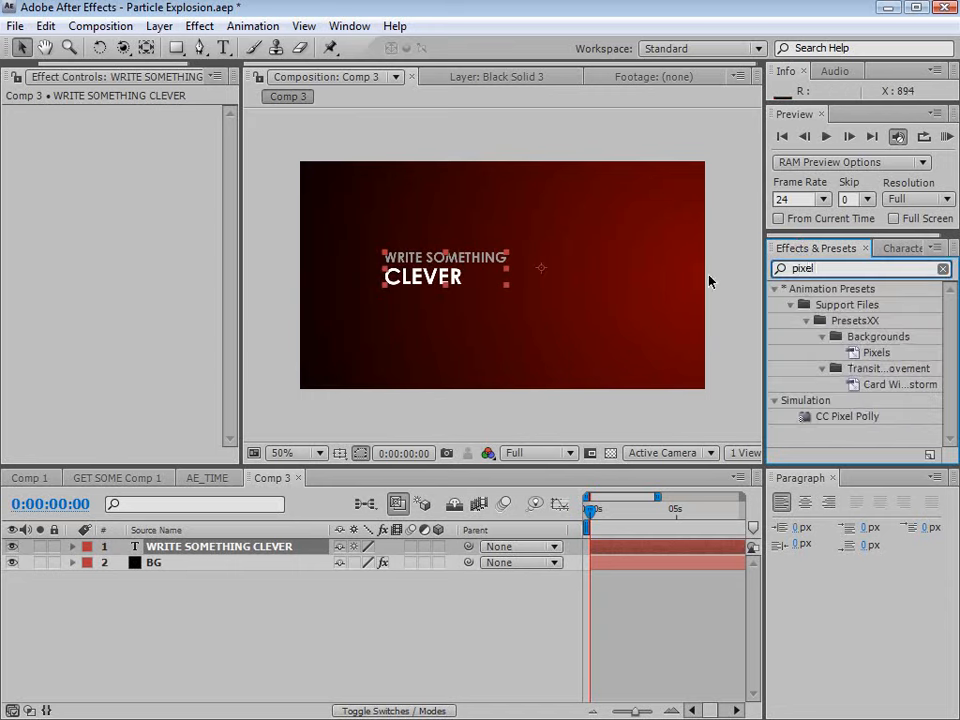
click(838, 307)
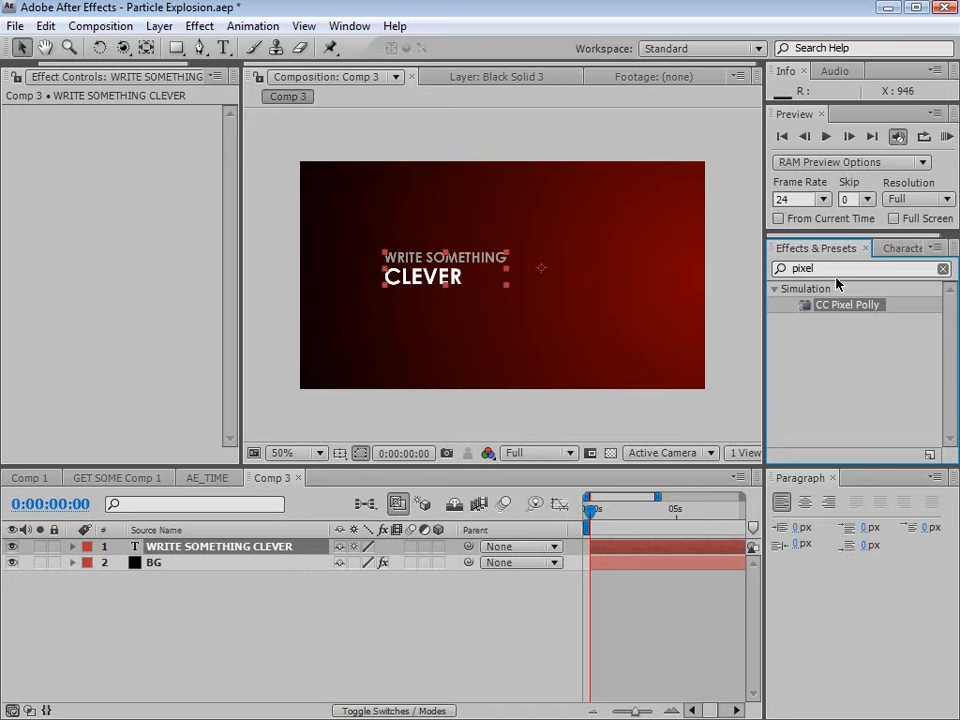
Pre-compose the text layer into a new composition named "Title", moving all attributes into it.
click(253, 561)
click(439, 369)
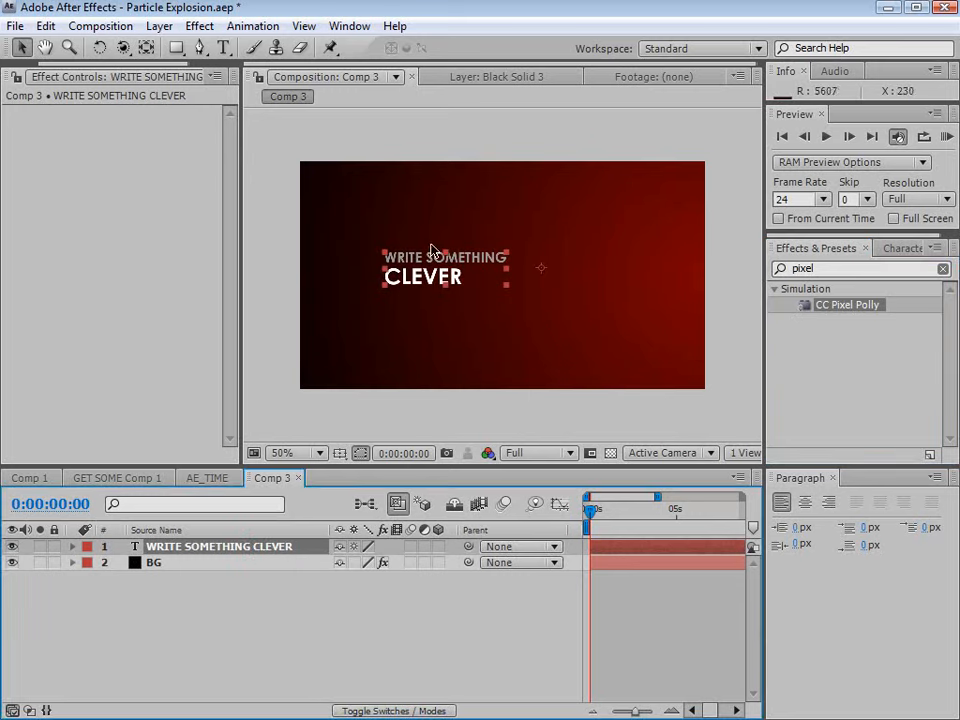
click(161, 26)
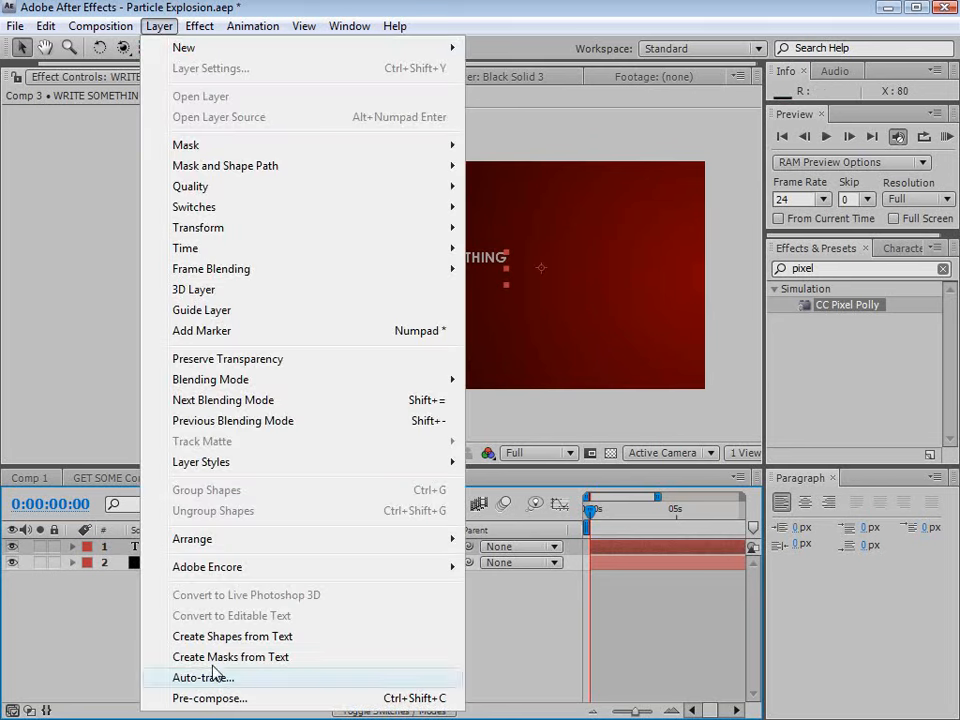
click(197, 698)
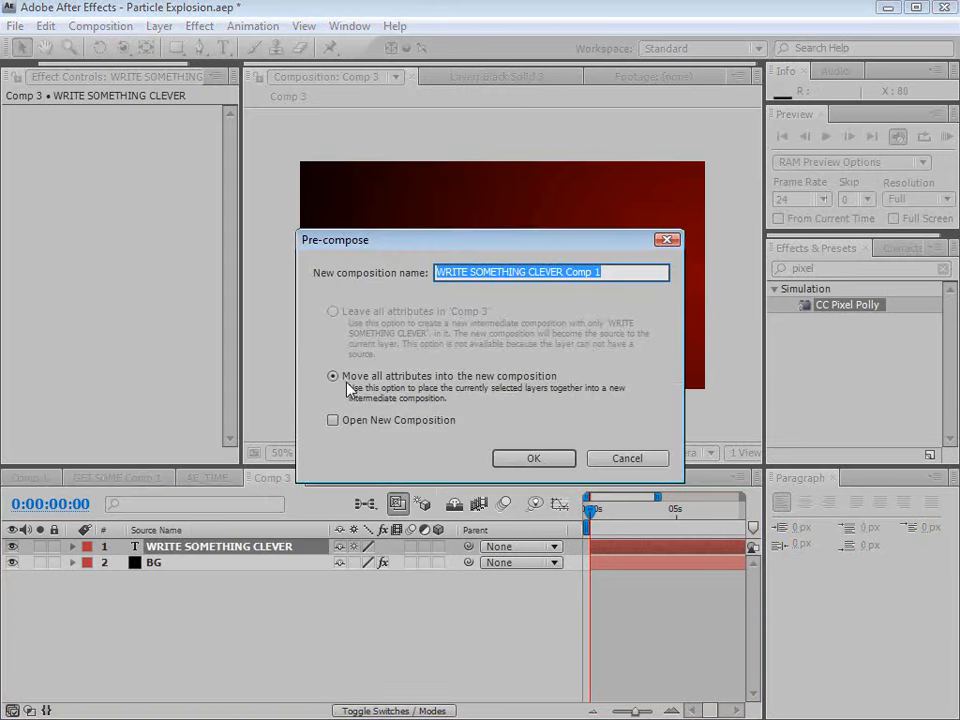
click(620, 270)
drag(620, 268, 378, 297)
text(Title)
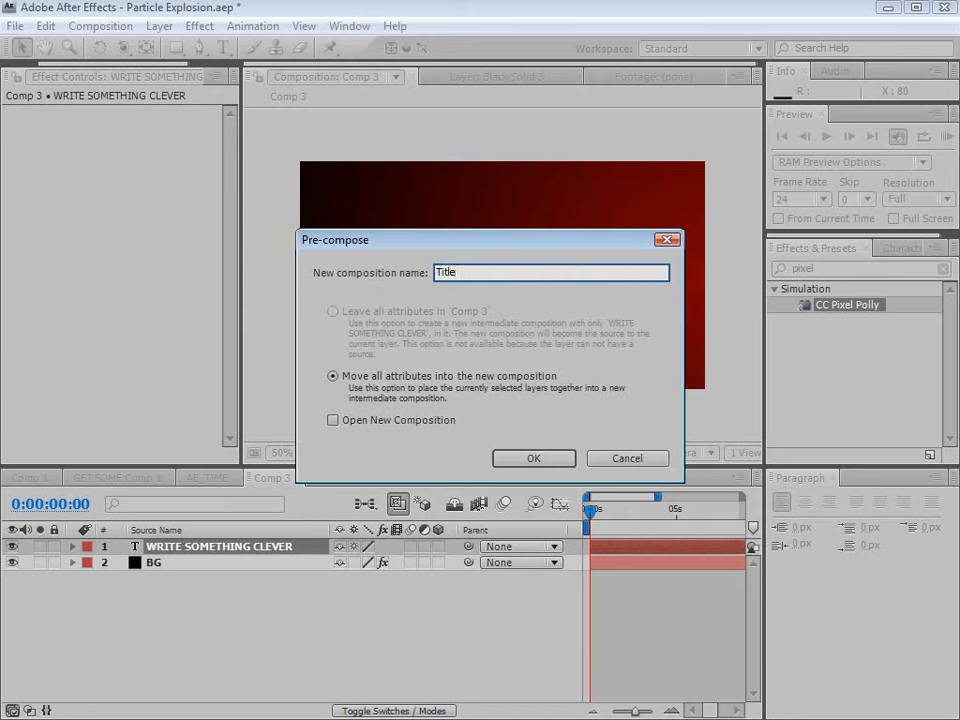
click(537, 462)
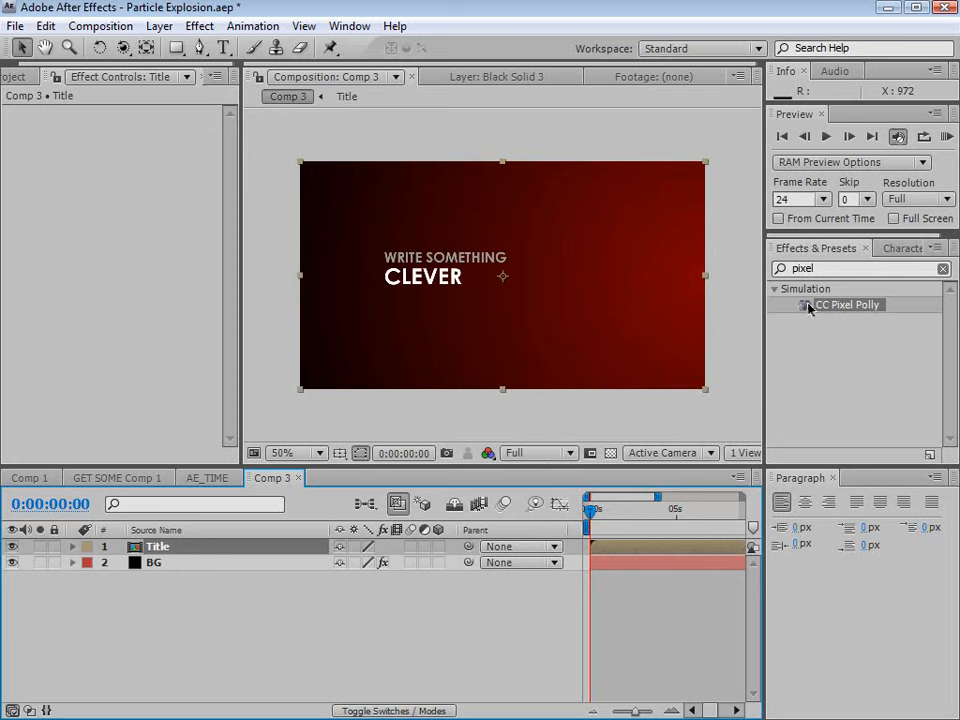
Apply CC Pixel Polly to the Title layer and, at 0:00:03:00, set its Force, Gravity and Spinning to 0.
drag(808, 305, 503, 284)
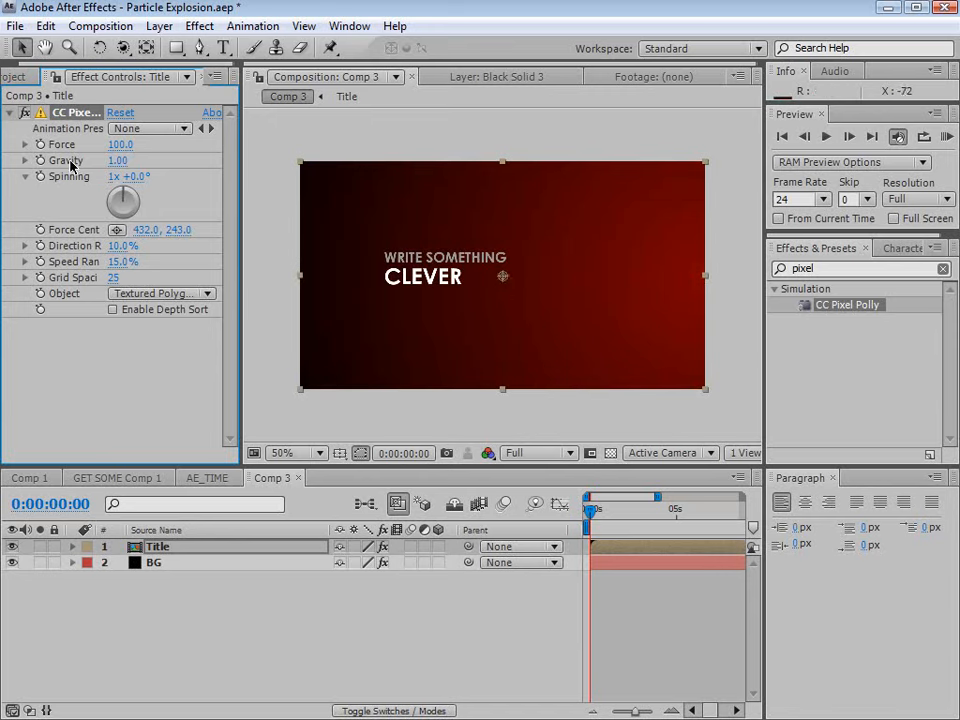
drag(596, 509, 641, 530)
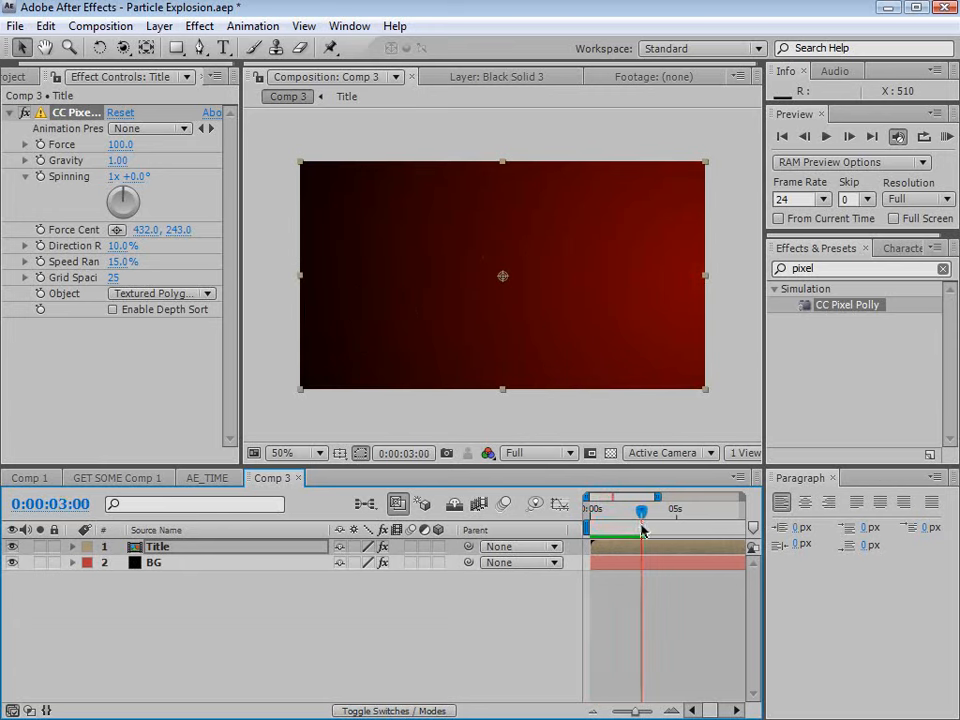
click(118, 146)
text(0)
key(Tab)
text(0)
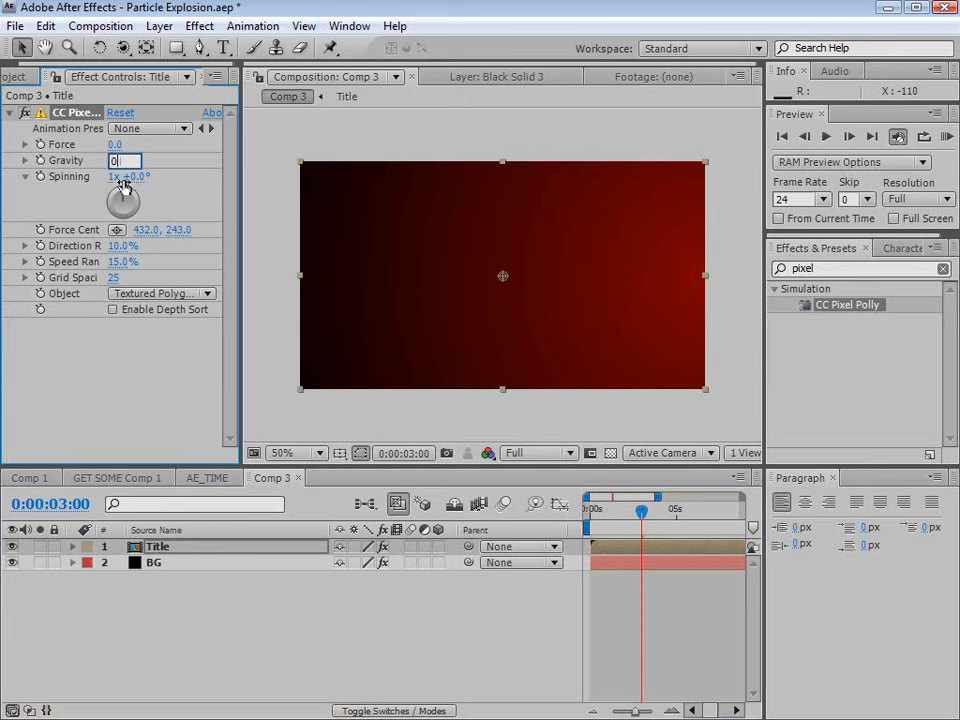
key(Return)
click(118, 177)
text(0)
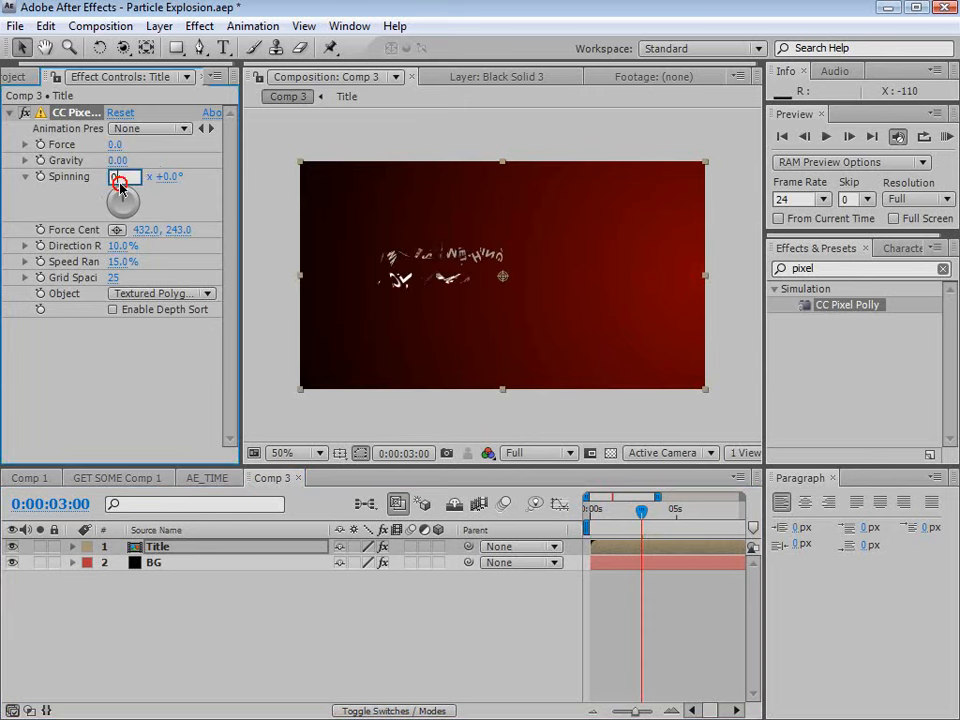
key(Return)
Start keyframing Force and Spinning at 0:00:03:00 and reveal the Title layer's keyframes in the timeline.
key(period)
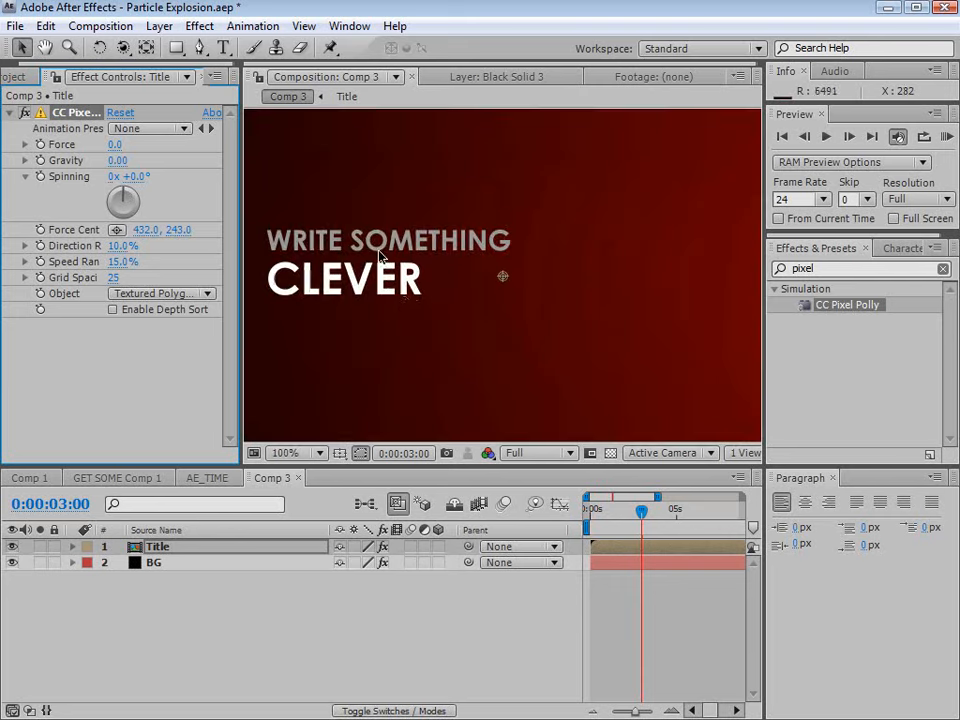
click(40, 145)
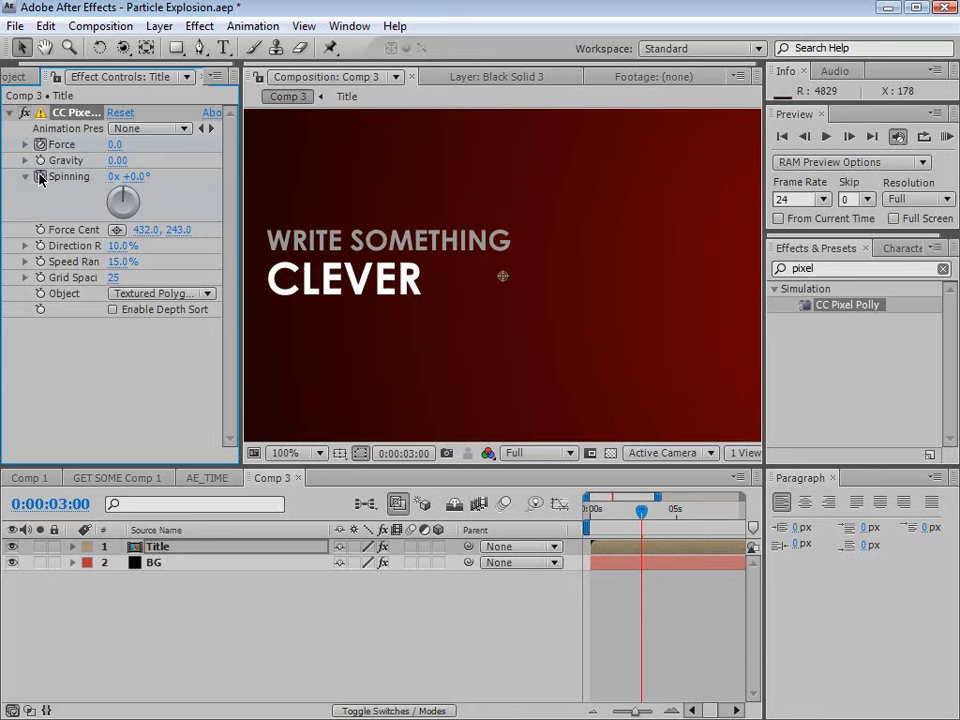
key(u)
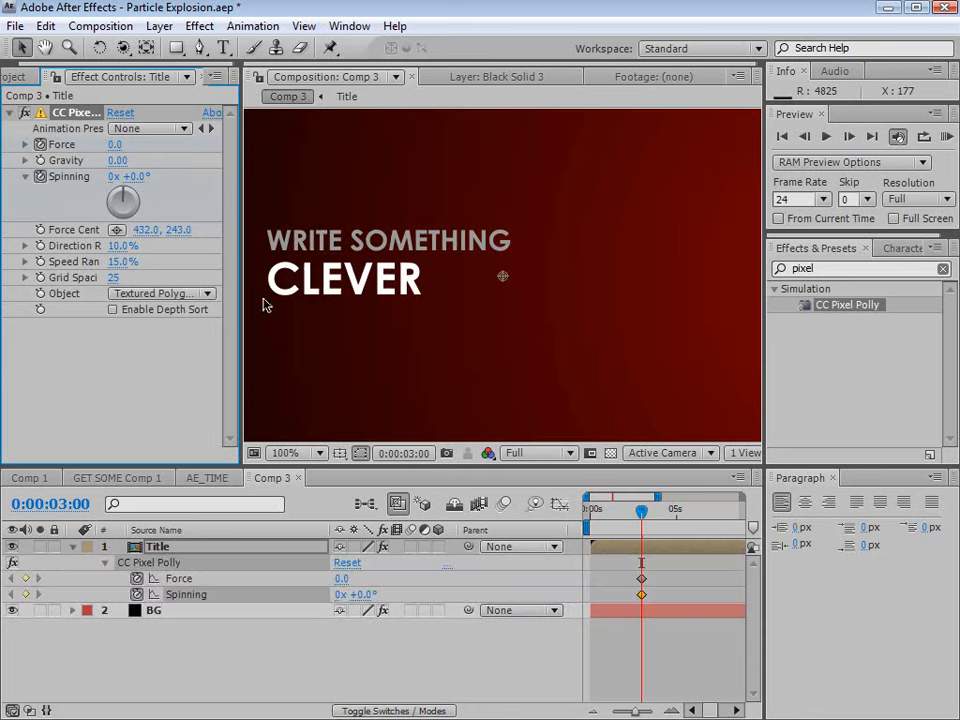
Advance three frames to 0:00:03:03 and set Force to 150 there.
key(=)
key(Page_Down)
key(Page_Down)
key(Page_Down)
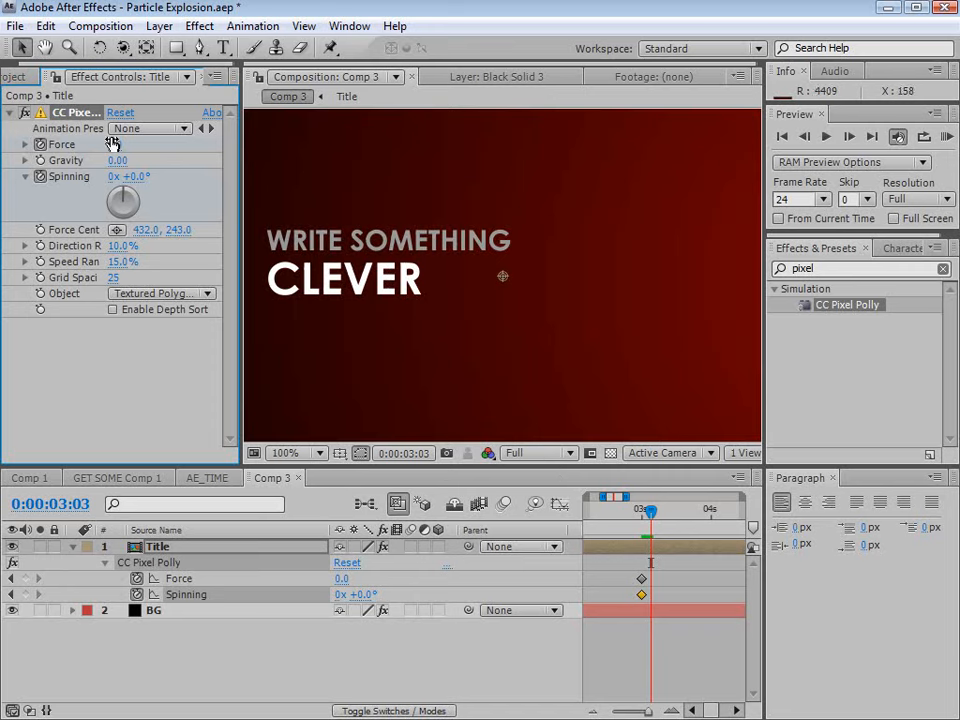
drag(115, 144, 374, 160)
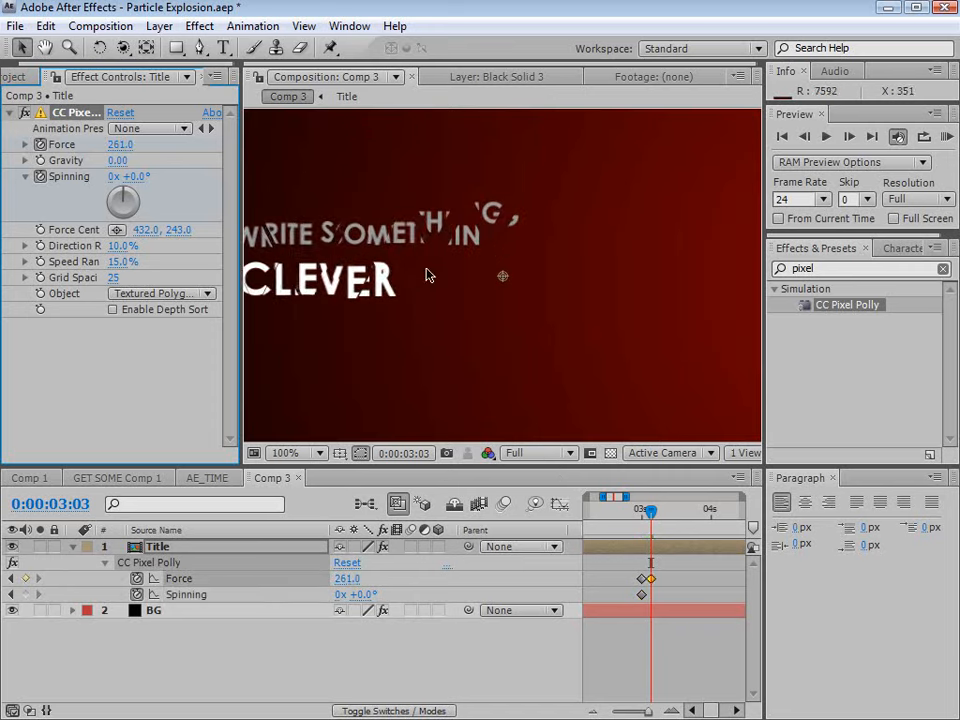
scroll(429, 274, down, 1)
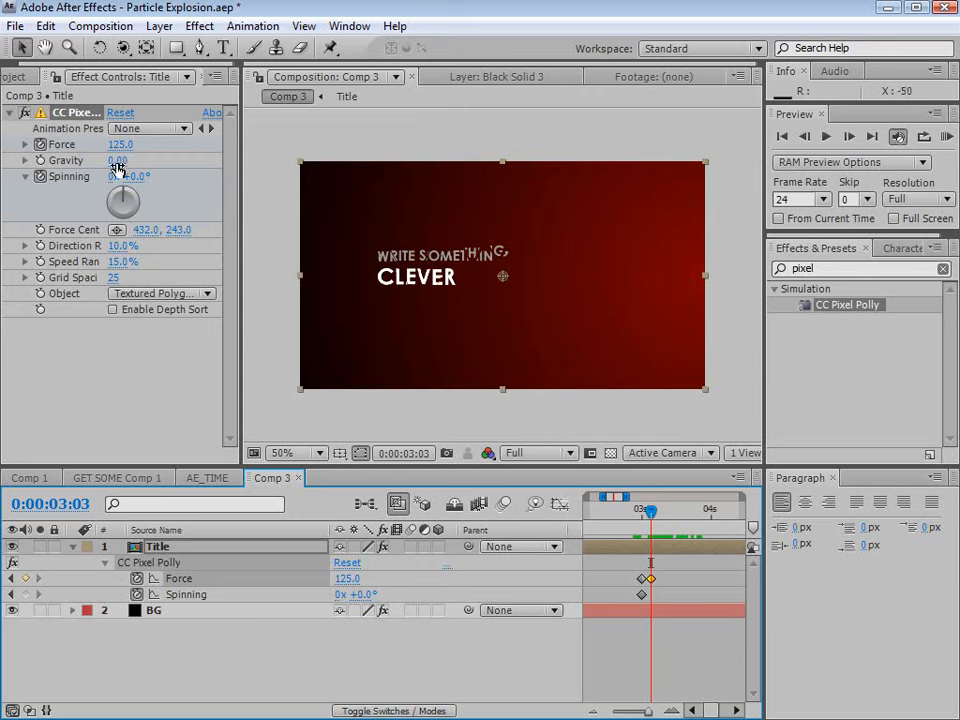
click(120, 146)
text(150)
key(Return)
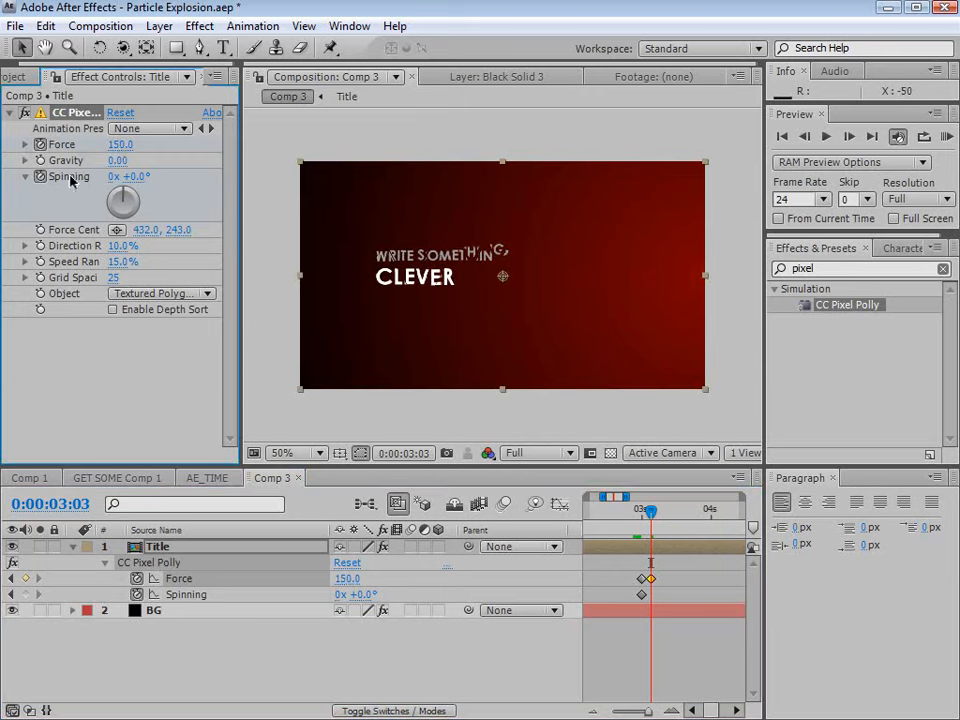
Set Spinning to 45° at 0:00:03:03 and scrub through the shatter animation.
click(137, 176)
text(45)
key(Return)
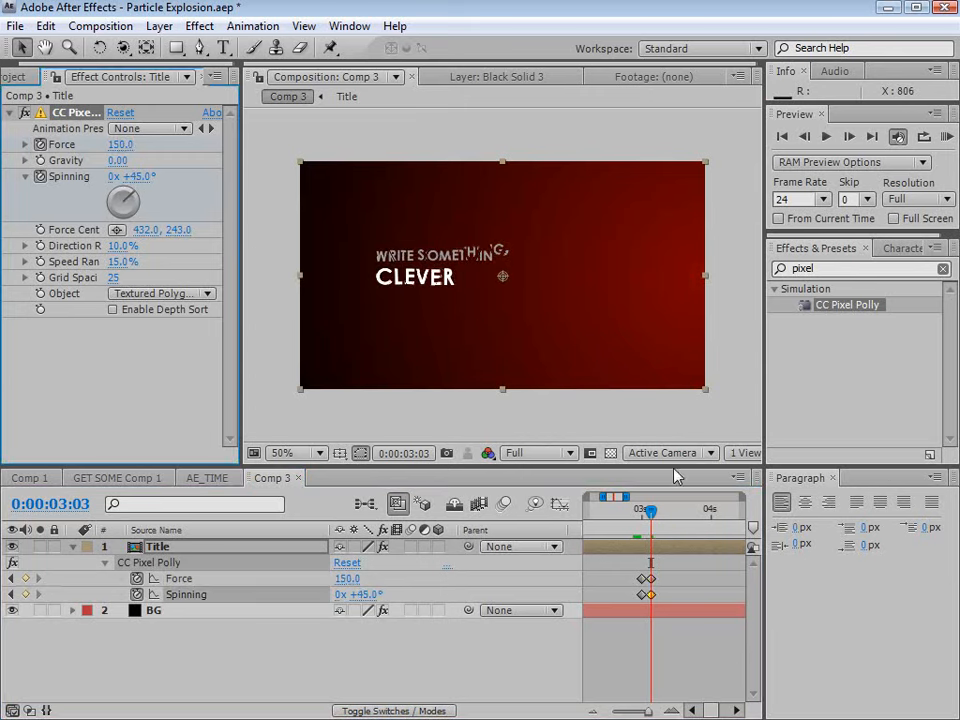
mouse_move(650, 511)
mouse_down()
mouse_move(634, 514)
mouse_move(708, 516)
mouse_move(654, 516)
mouse_move(678, 516)
mouse_move(660, 518)
mouse_move(652, 533)
mouse_up()
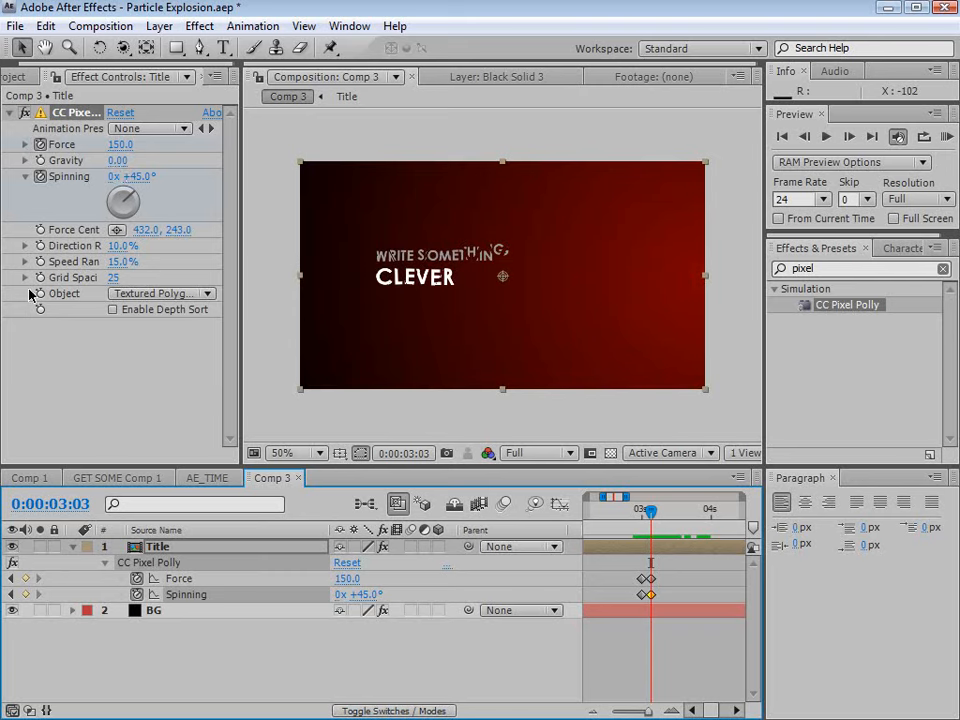
Widen the effect settings area, try a Grid Spacing of 12, then set Grid Spacing to 10 and Speed Randomness to 41%.
drag(241, 293, 306, 300)
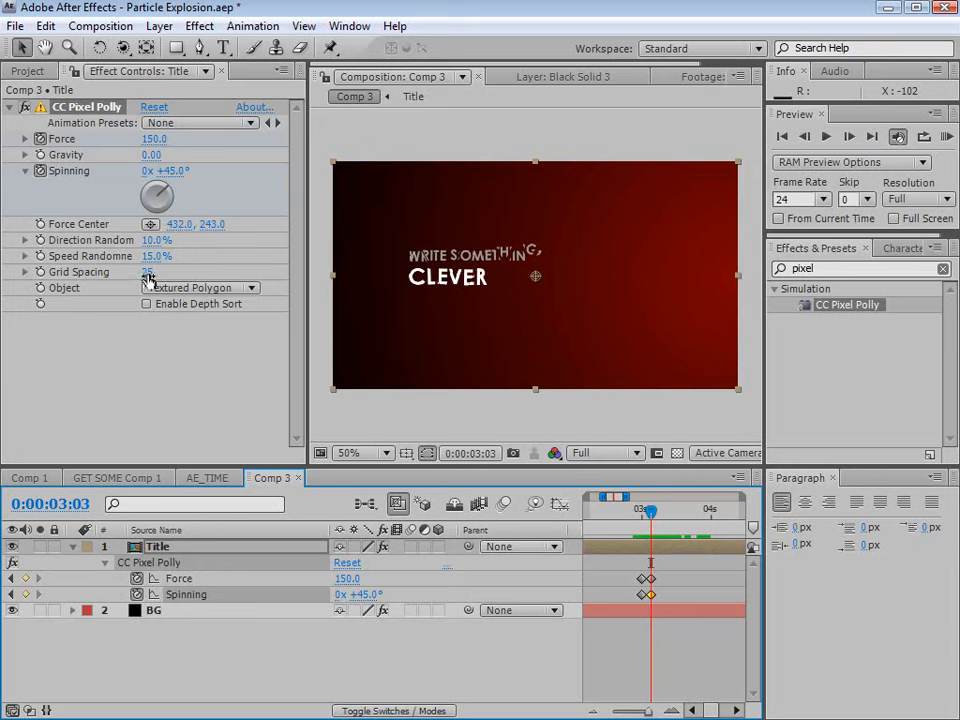
drag(148, 272, 136, 277)
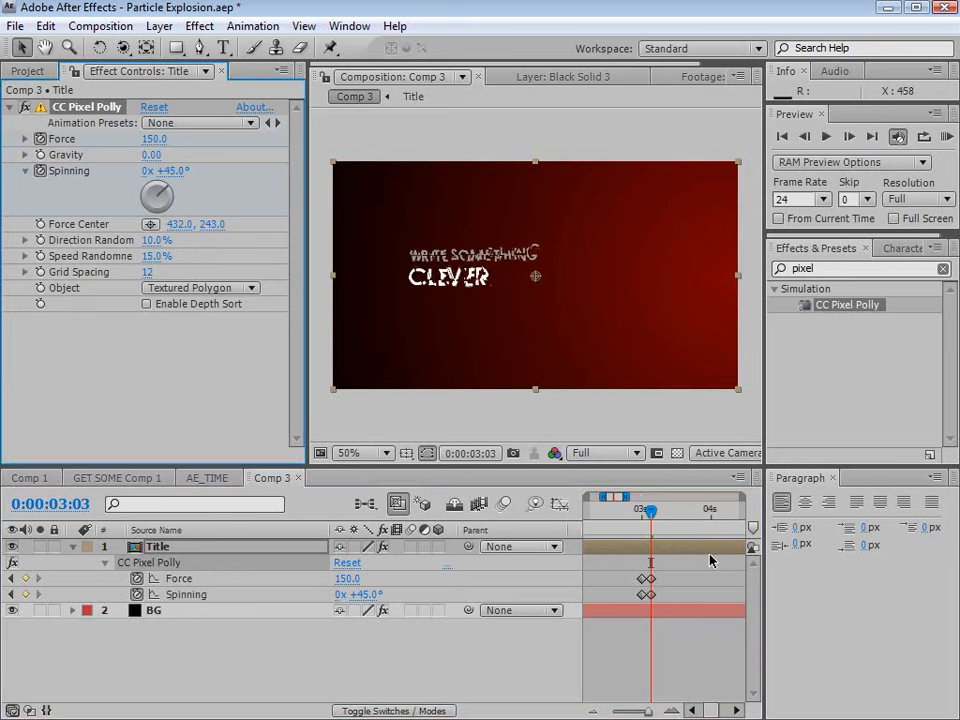
drag(652, 512, 668, 512)
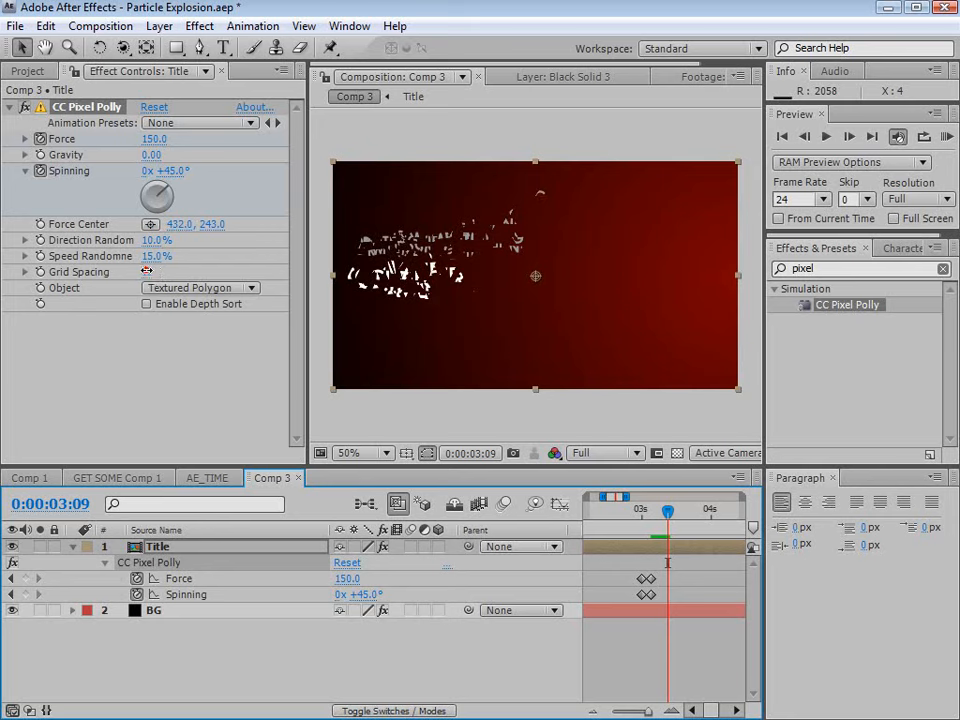
mouse_move(147, 271)
mouse_down()
mouse_move(137, 272)
mouse_move(147, 272)
mouse_up()
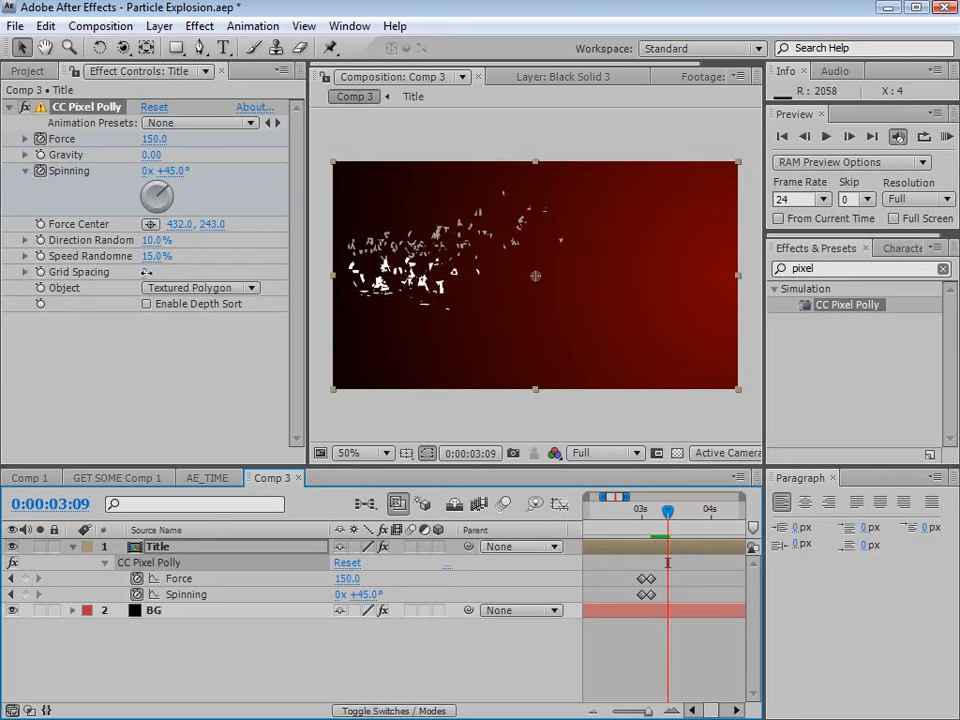
click(145, 272)
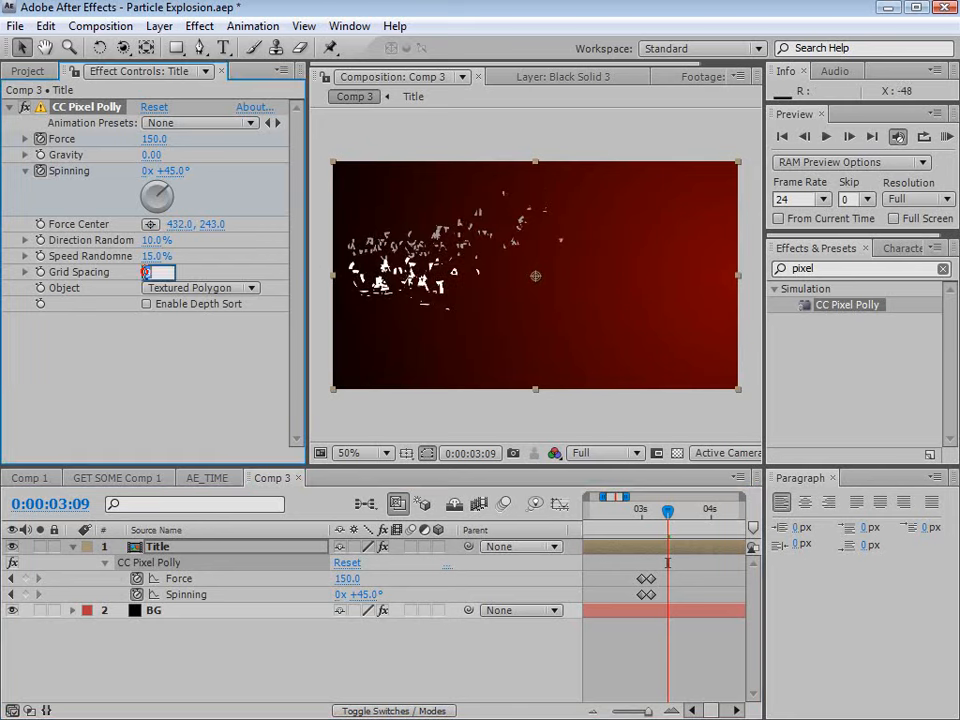
text(10)
key(Return)
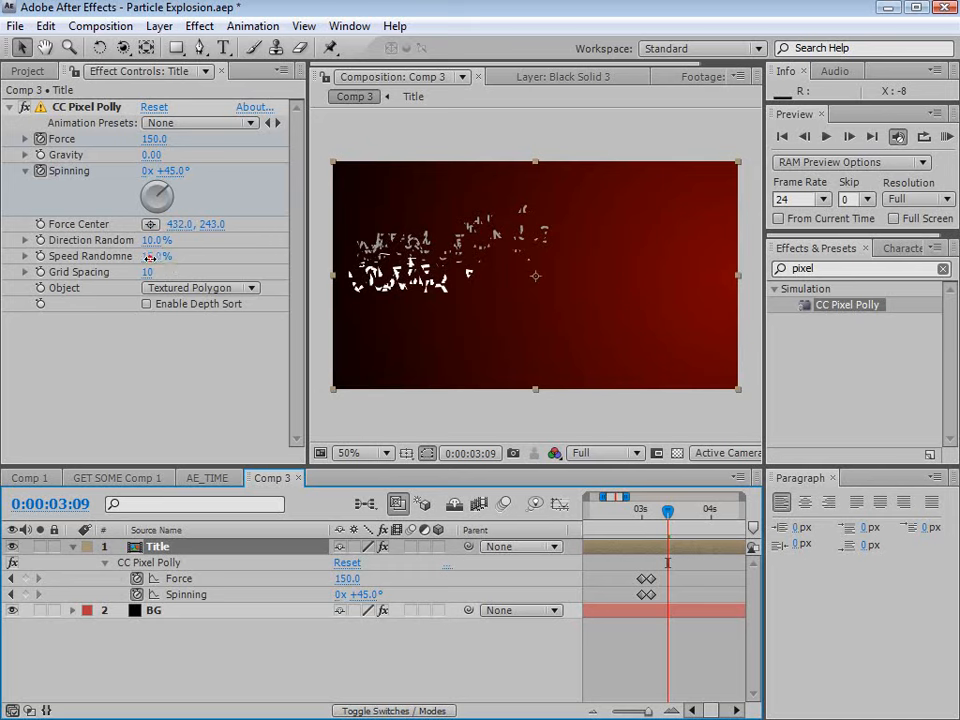
drag(149, 257, 174, 265)
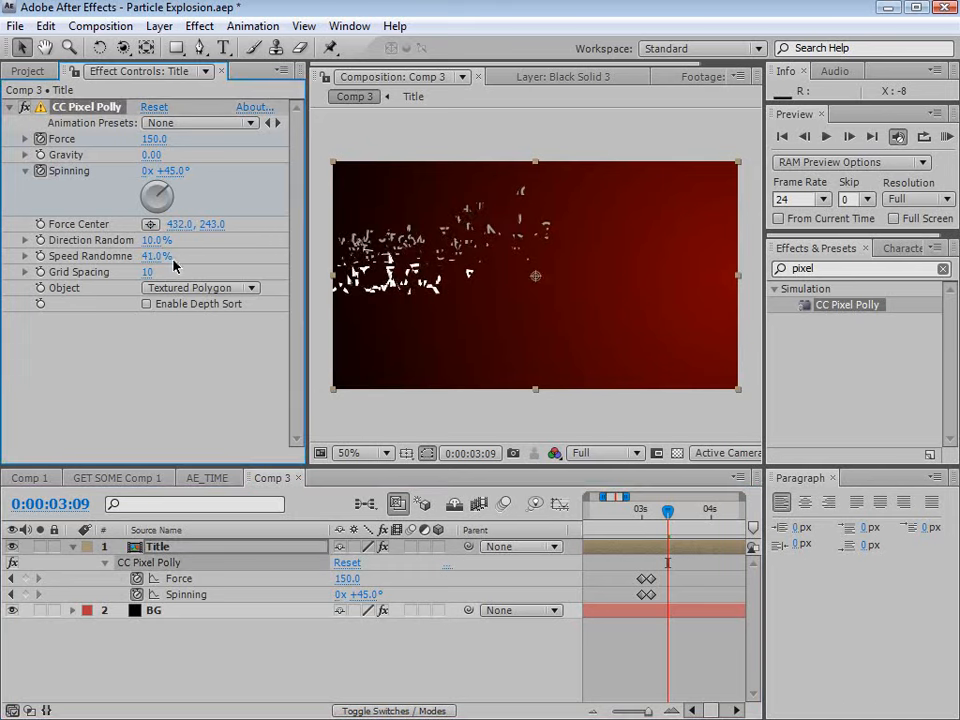
Duplicate the Title layer and set the copy's Speed Randomness to 77% and Grid Spacing to 3.
click(630, 546)
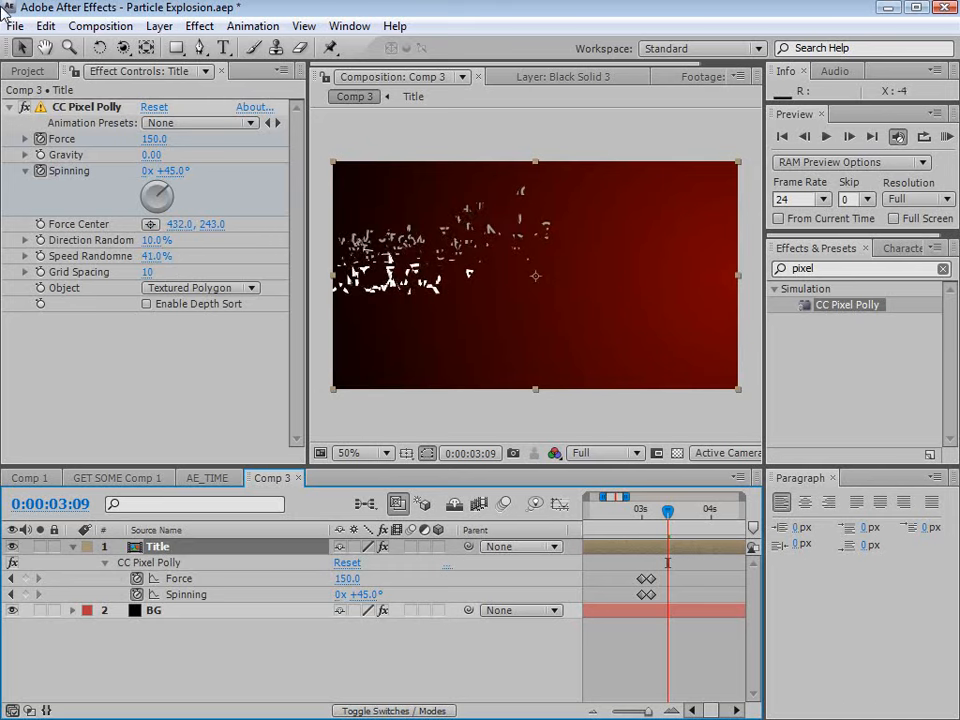
click(46, 25)
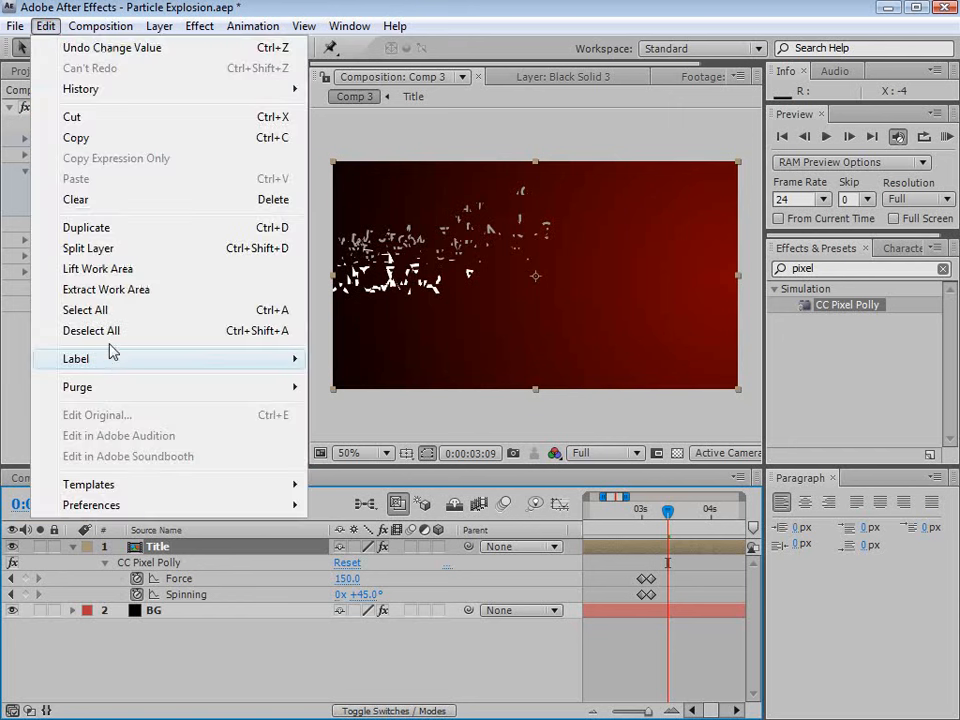
click(87, 228)
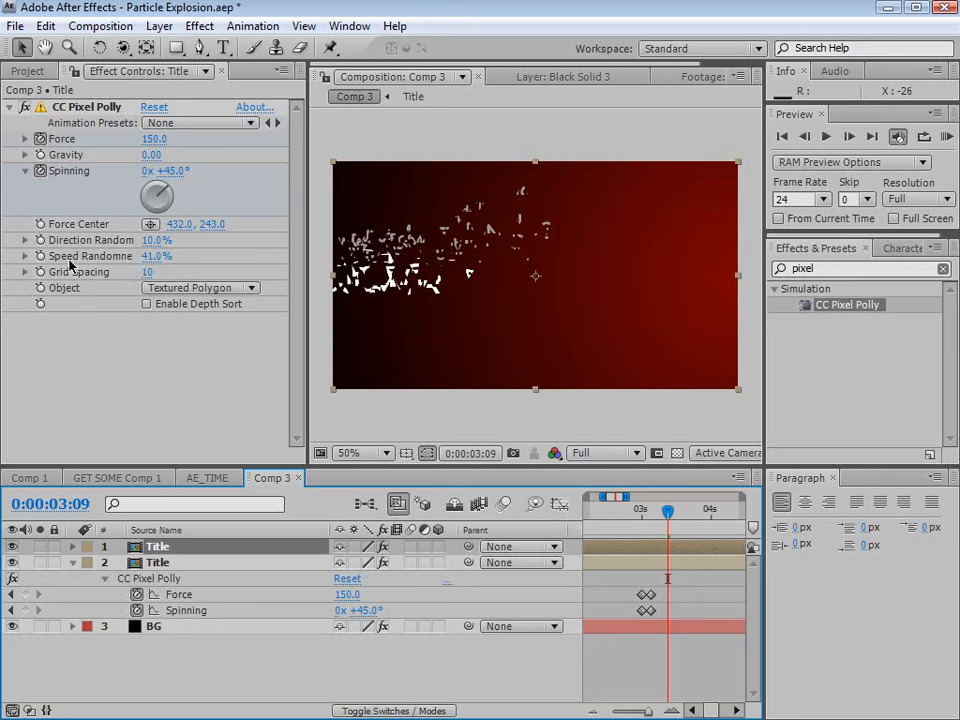
mouse_move(145, 263)
mouse_down()
mouse_move(183, 258)
mouse_move(141, 272)
mouse_up()
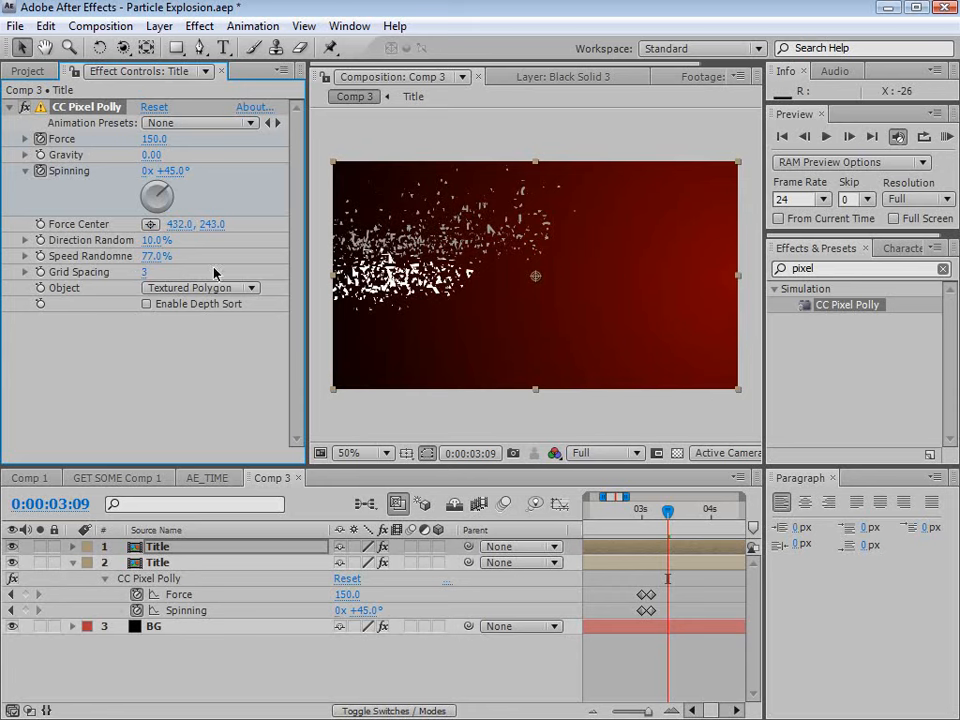
Examine the combined large and small text particles at several times, close up and across the whole frame.
mouse_move(668, 511)
mouse_down()
mouse_move(639, 508)
mouse_move(667, 512)
mouse_move(663, 520)
mouse_up()
scroll(454, 296, up, 2)
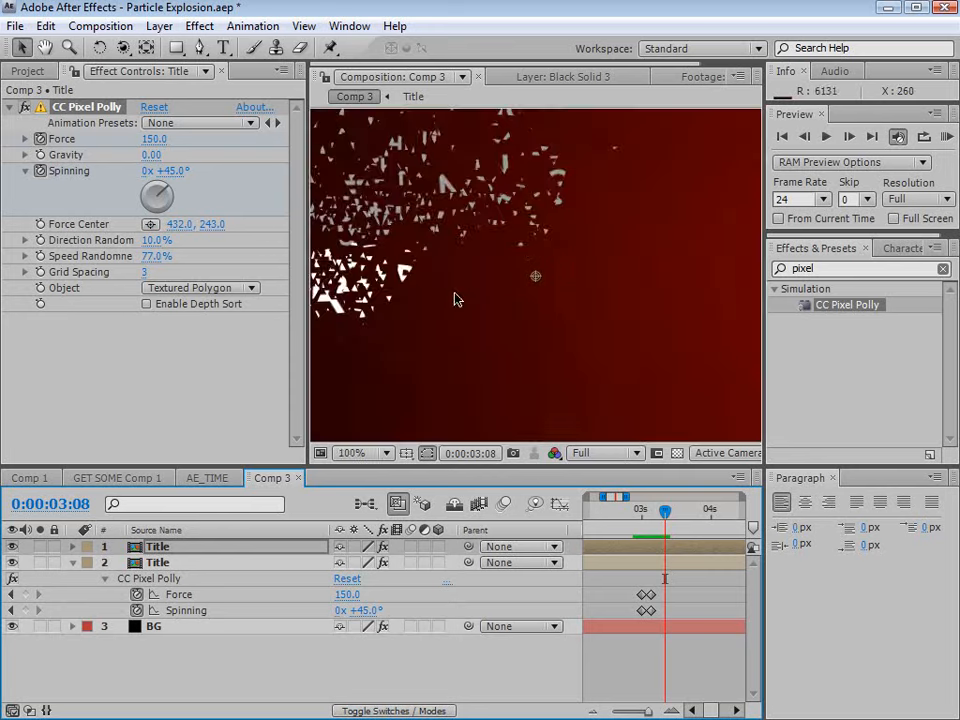
mouse_move(647, 516)
mouse_down()
mouse_move(638, 520)
mouse_move(666, 514)
mouse_move(638, 525)
mouse_move(661, 515)
mouse_up()
key(minus)
key(minus)
scroll(593, 379, down, 2)
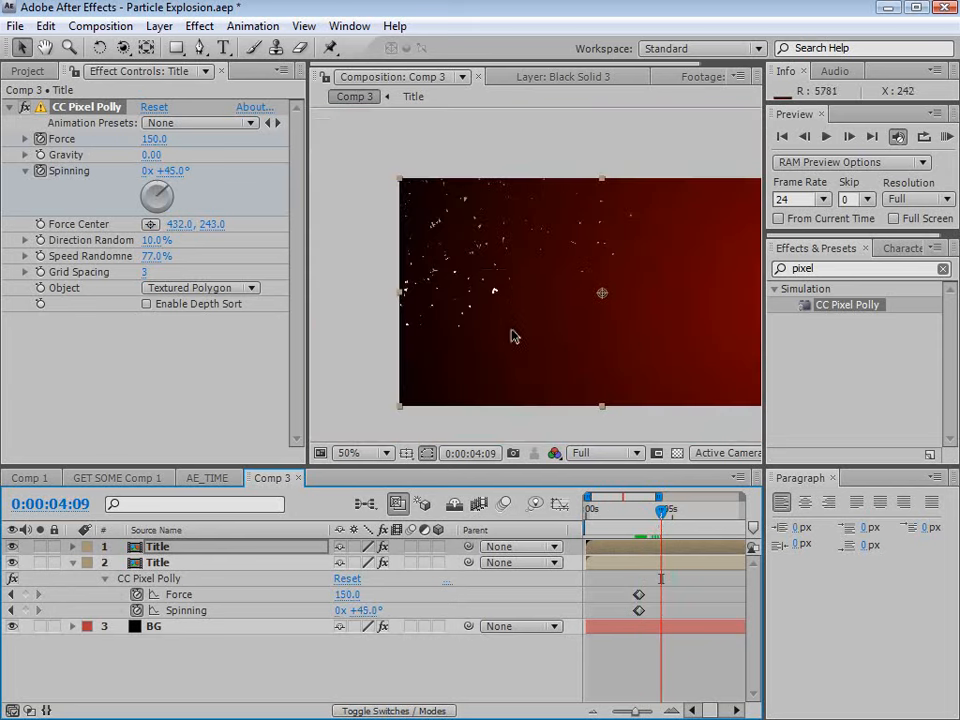
key(h)
drag(581, 332, 557, 361)
key(v)
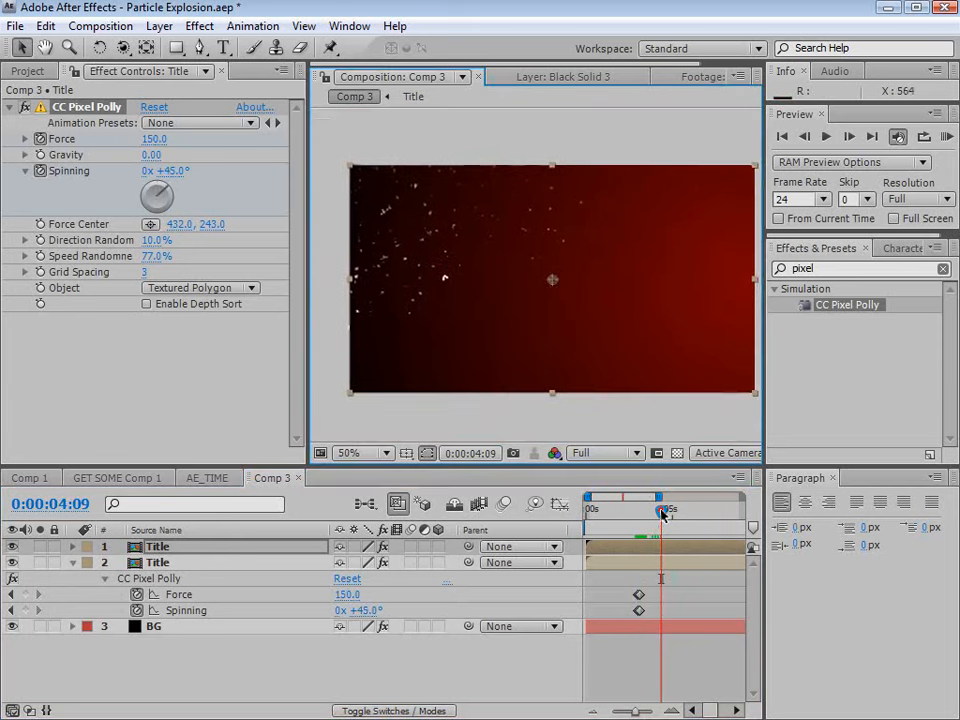
On the upper Title layer, move the Force Center to about 514, 245 and scrub through the explosion to check it.
drag(661, 512, 632, 556)
click(630, 563)
click(627, 547)
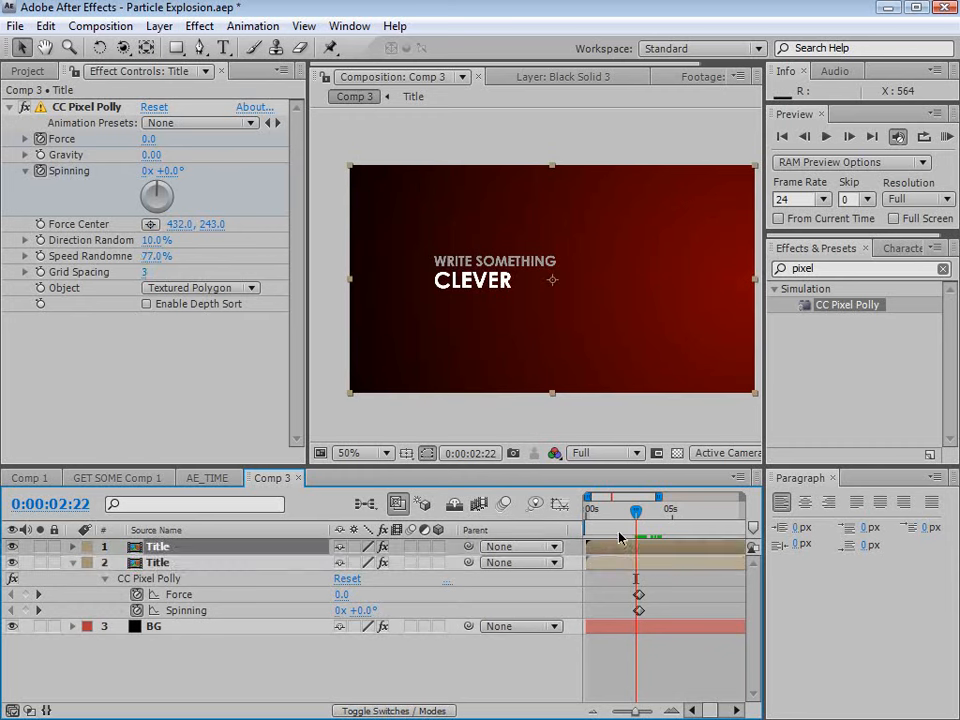
click(62, 224)
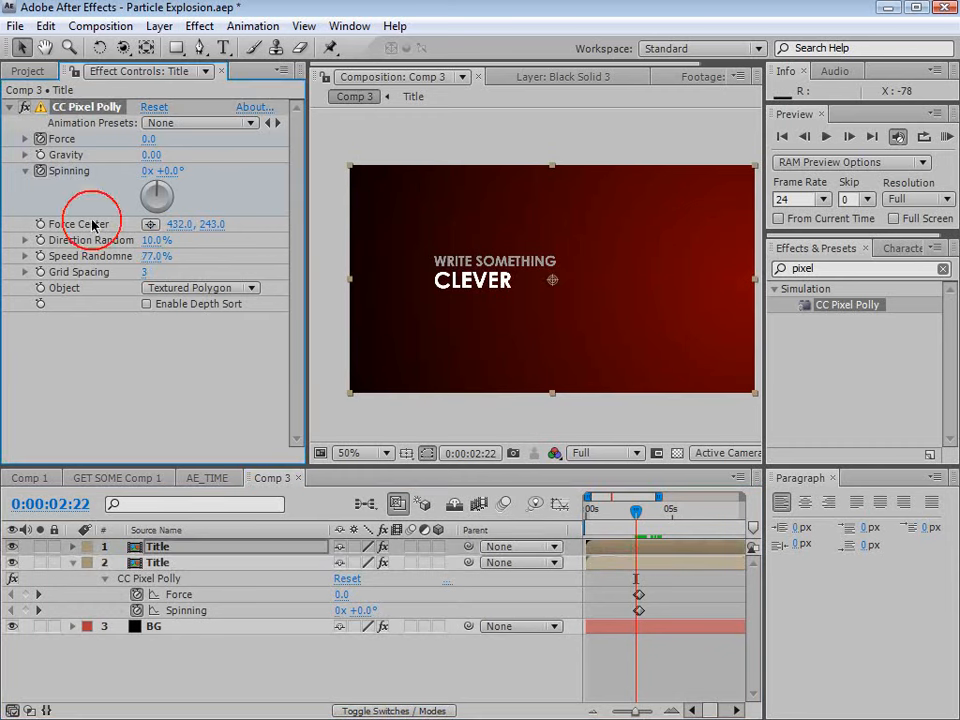
drag(553, 281, 591, 281)
drag(630, 519, 648, 514)
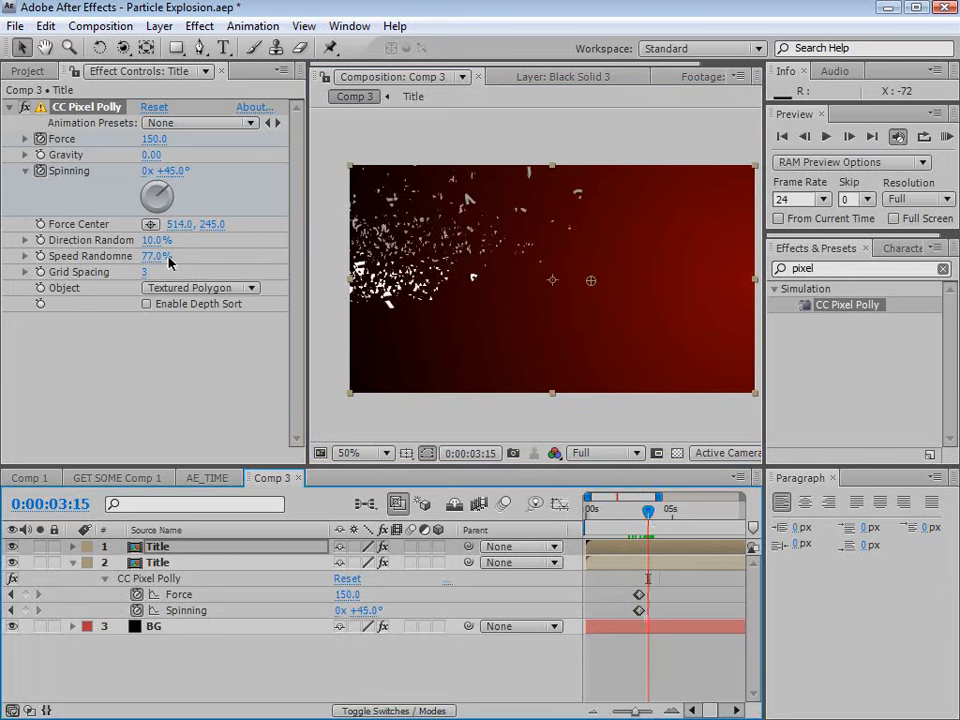
Set the upper Title layer's Direction Randomness to 45%, check the debris around 0:00:03:11, and widen the composition view.
drag(152, 240, 183, 240)
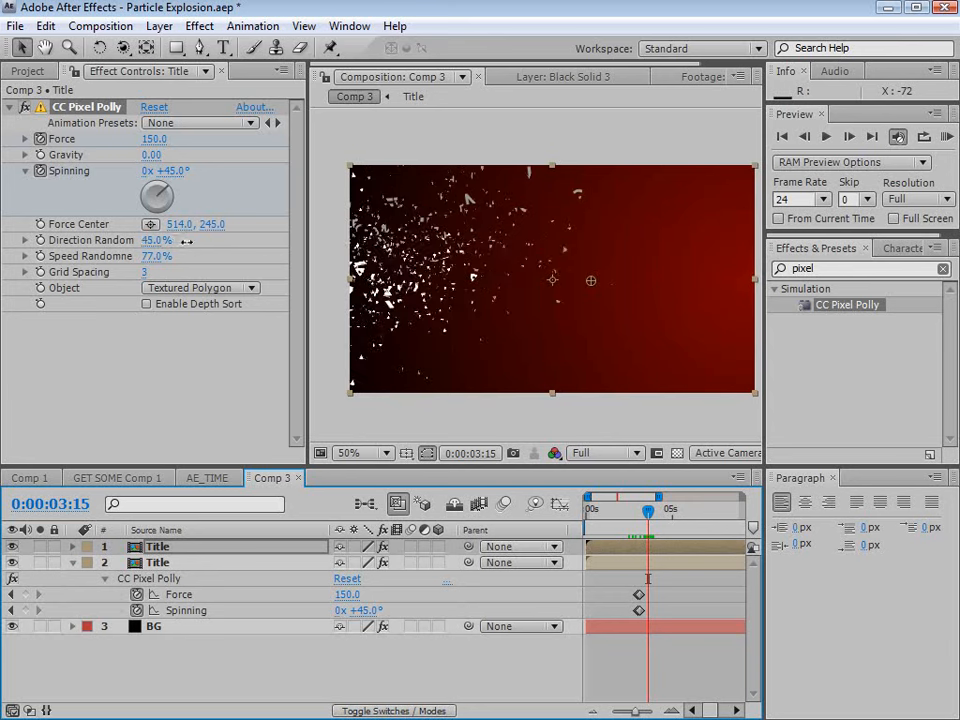
mouse_move(648, 512)
mouse_down()
mouse_move(630, 512)
mouse_move(653, 512)
mouse_move(645, 512)
mouse_up()
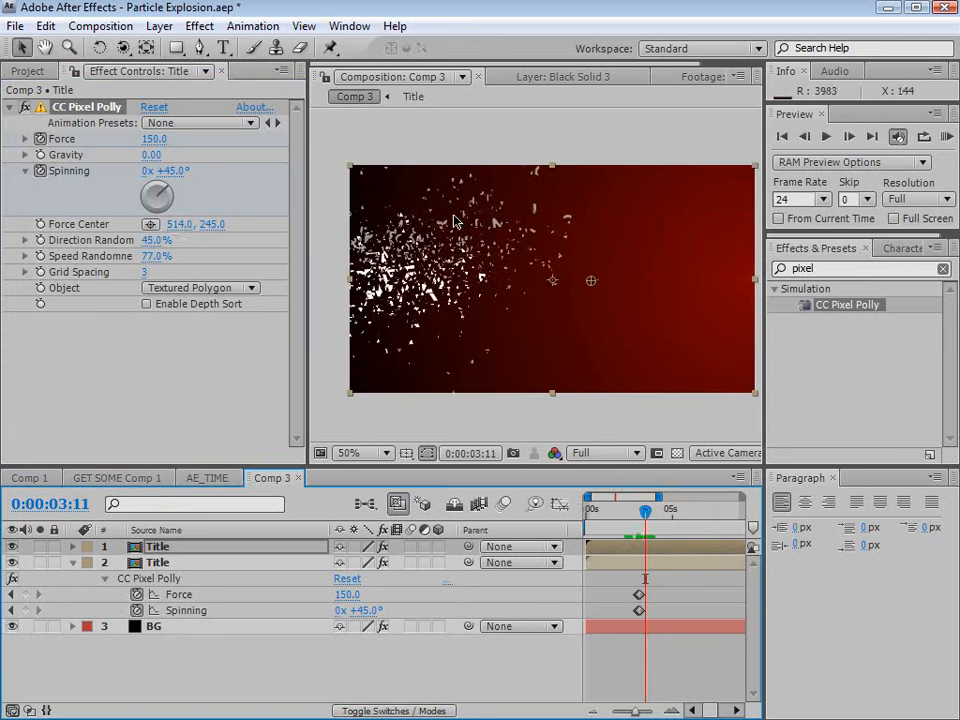
drag(306, 247, 244, 246)
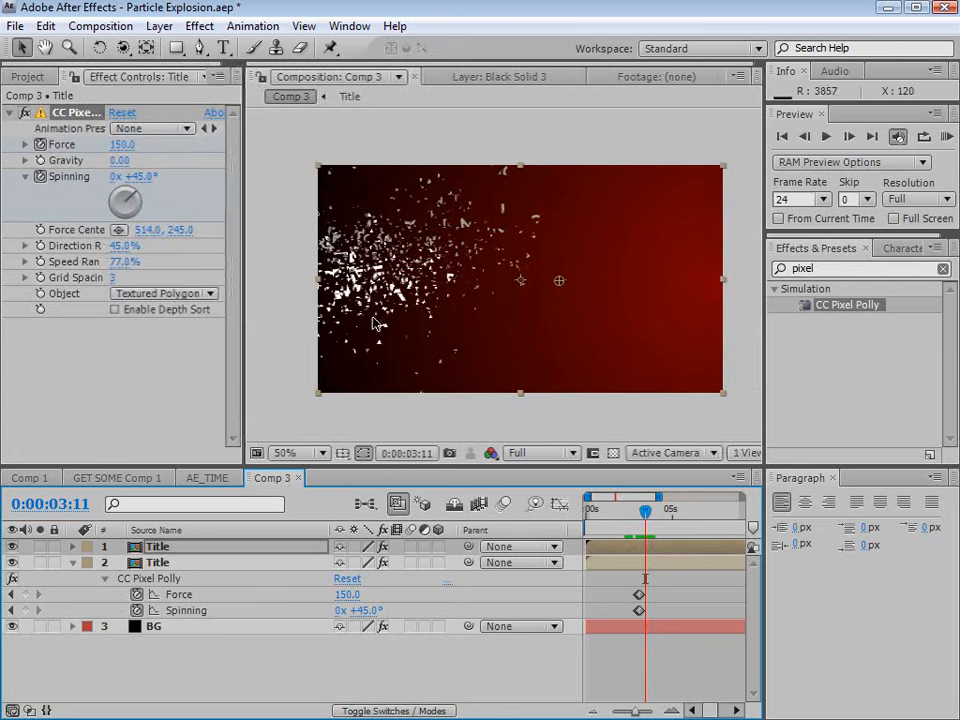
scroll(377, 317, up, 1)
scroll(377, 317, down, 1)
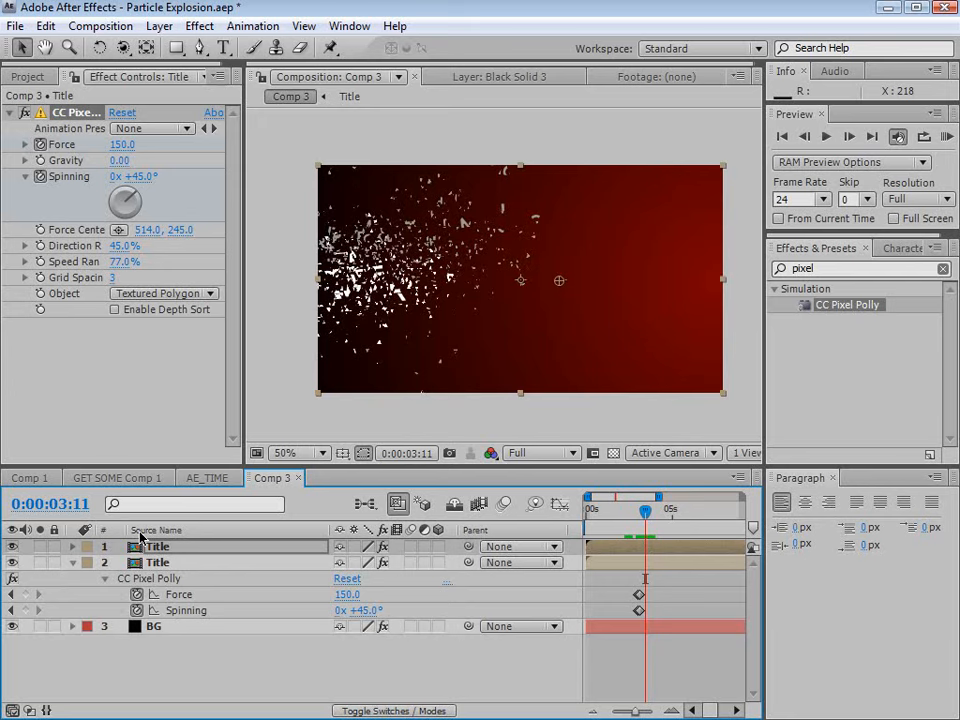
Pre-compose both Title layers into a new composition named Title Explosion, moving all attributes into it.
click(152, 562)
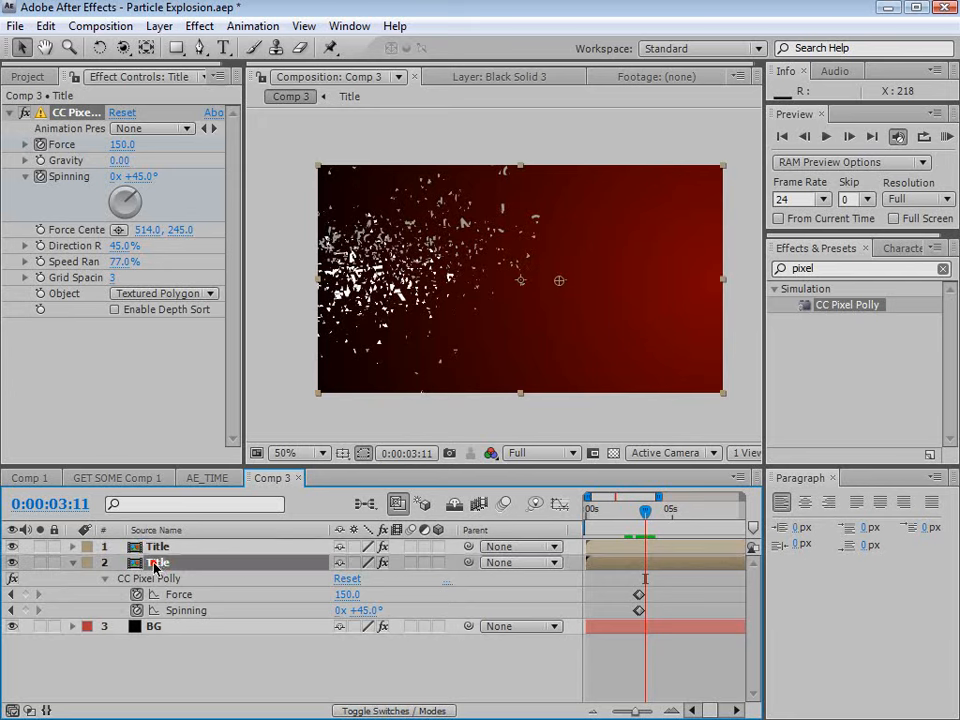
shift+click(153, 548)
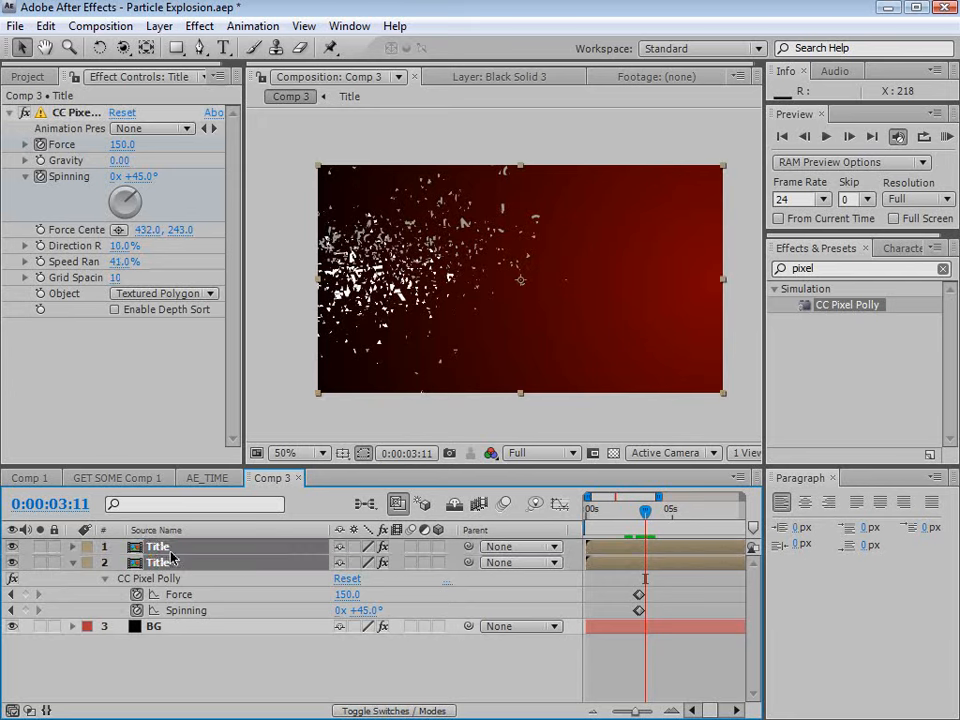
click(152, 27)
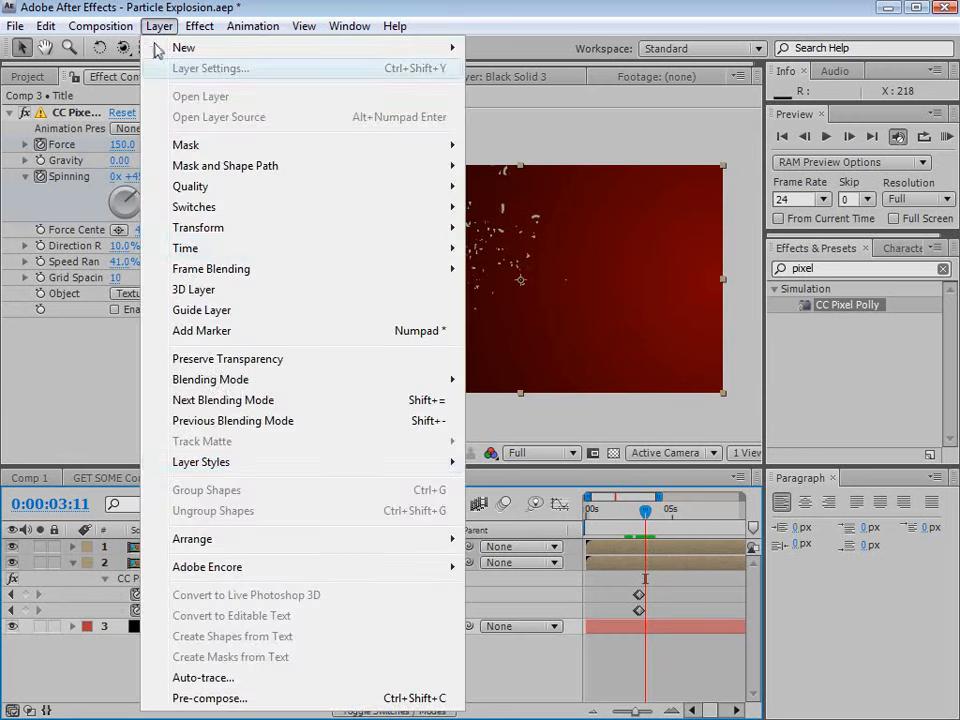
click(199, 698)
text(Title Explosion)
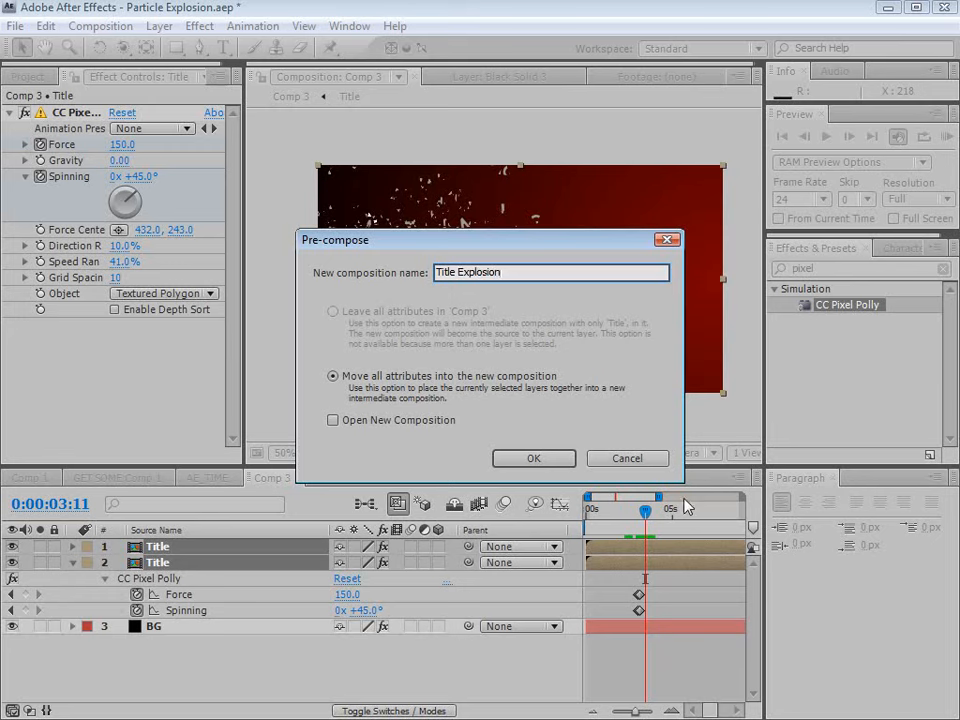
click(533, 458)
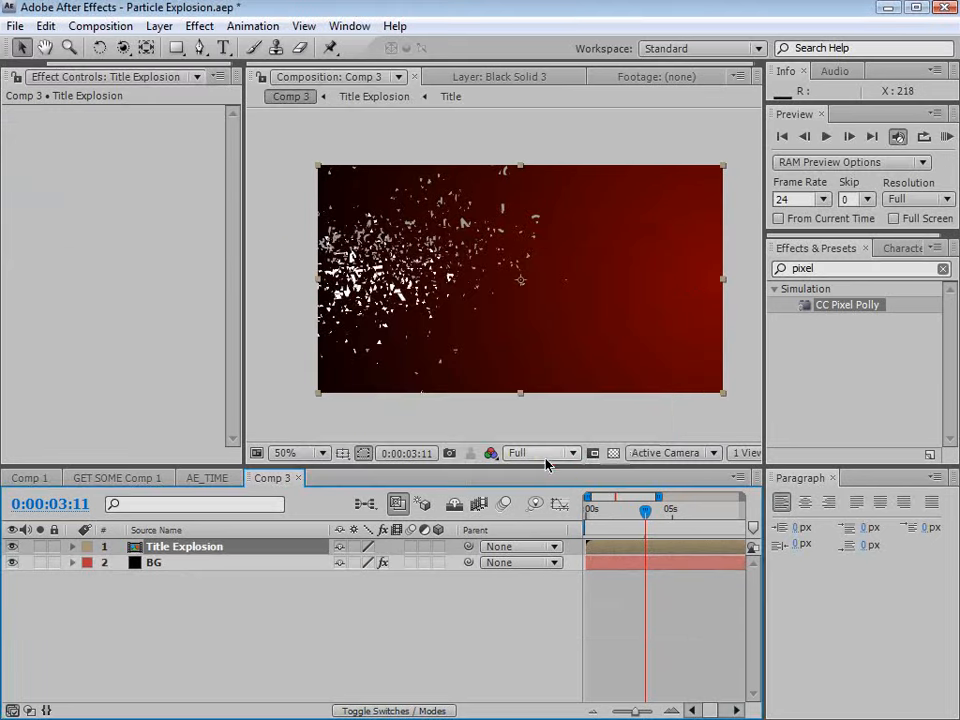
Search the effects for "force" and apply CC Force Motion Blur to the Title Explosion layer.
double_click(826, 268)
text(force)
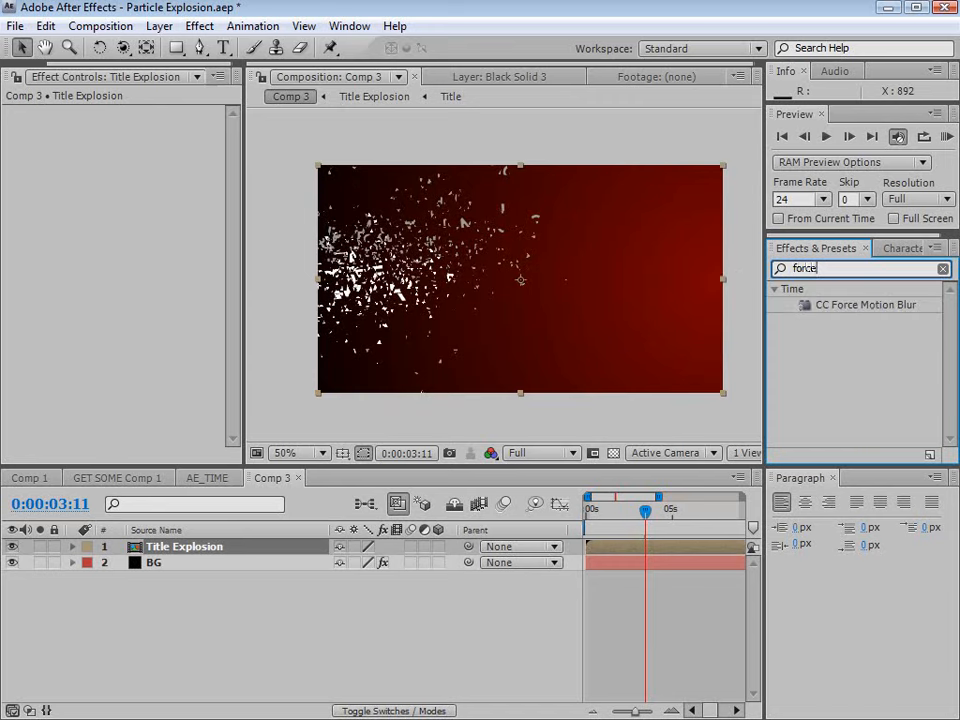
drag(812, 307, 636, 547)
Examine the motion-blurred particles close up at several times between 0:00:03:07 and 0:00:04:02.
scroll(405, 286, up, 1)
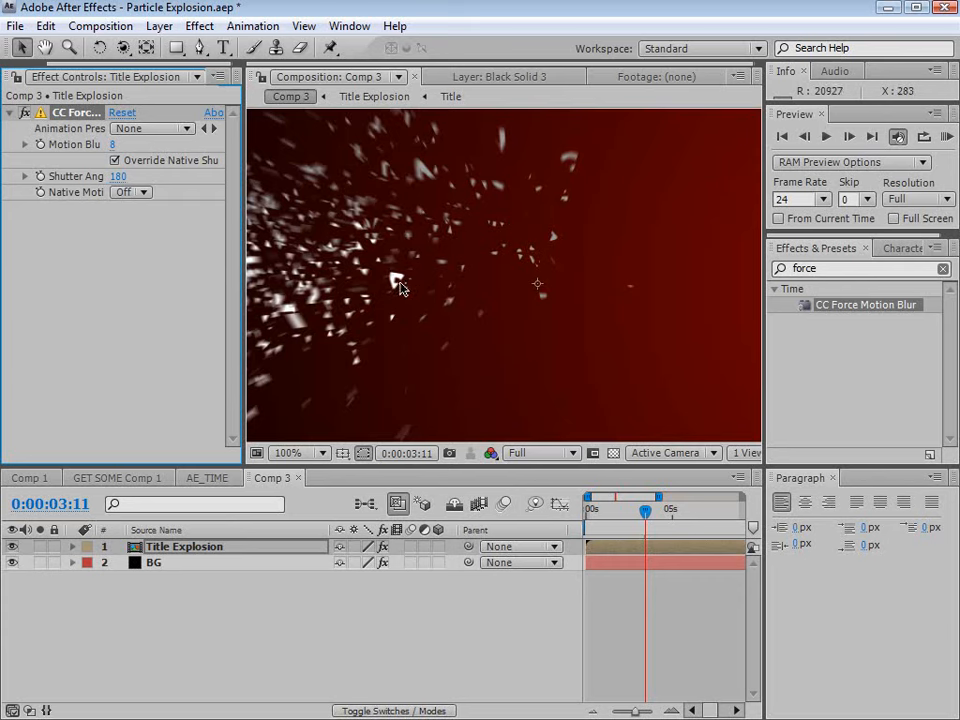
key(space)
drag(351, 311, 450, 318)
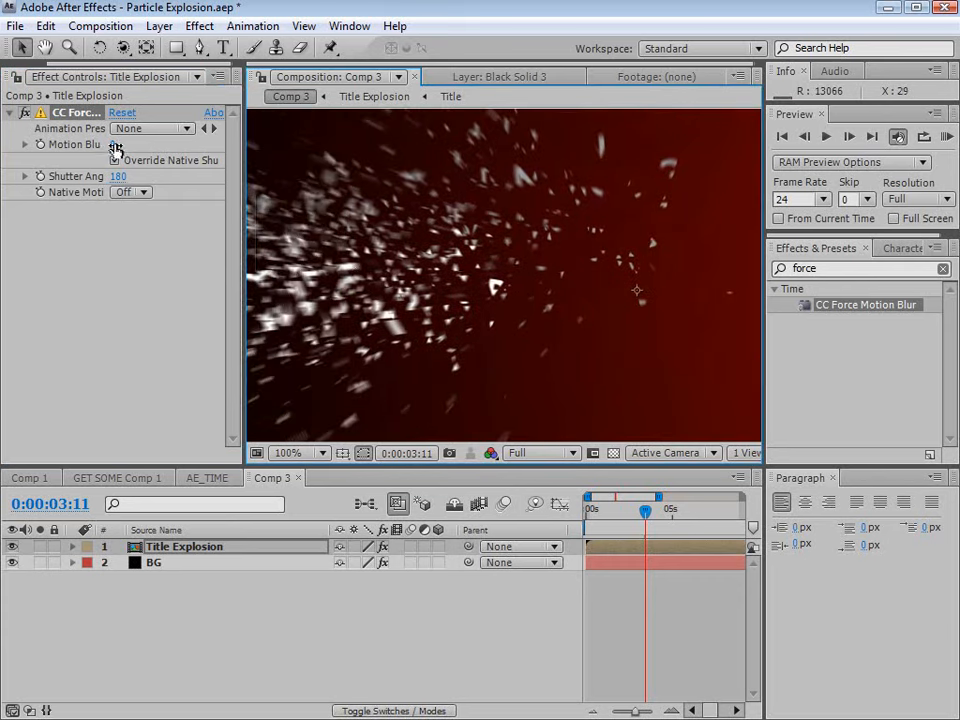
drag(651, 524, 657, 512)
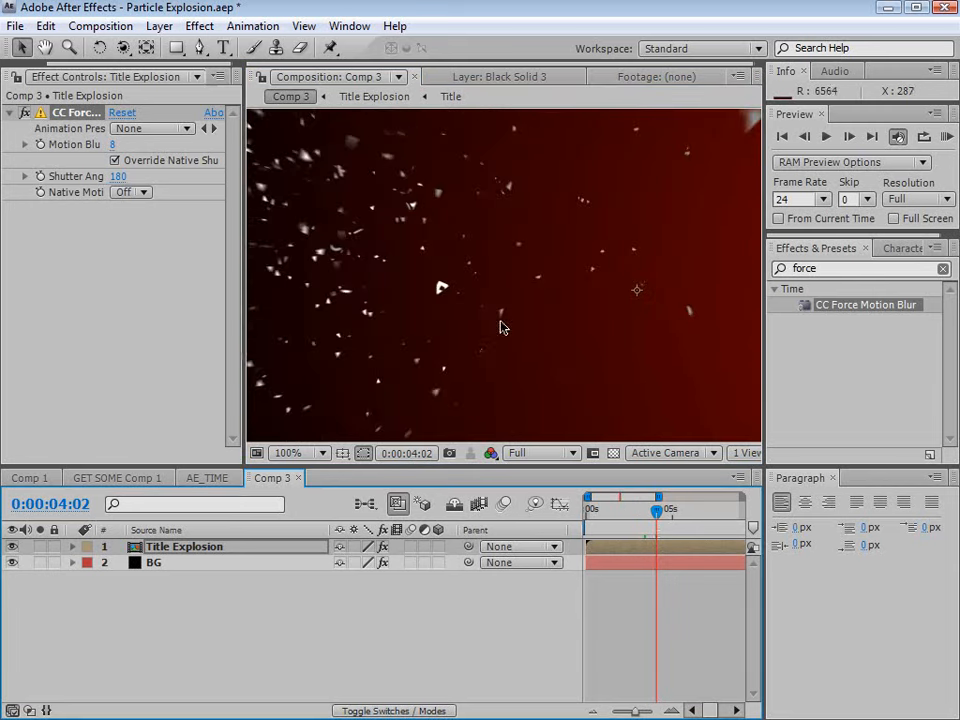
scroll(423, 350, down, 1)
drag(527, 315, 490, 318)
mouse_move(656, 511)
mouse_down()
mouse_move(641, 521)
mouse_move(621, 514)
mouse_move(643, 514)
mouse_up()
scroll(502, 275, up, 1)
key(Page_Up)
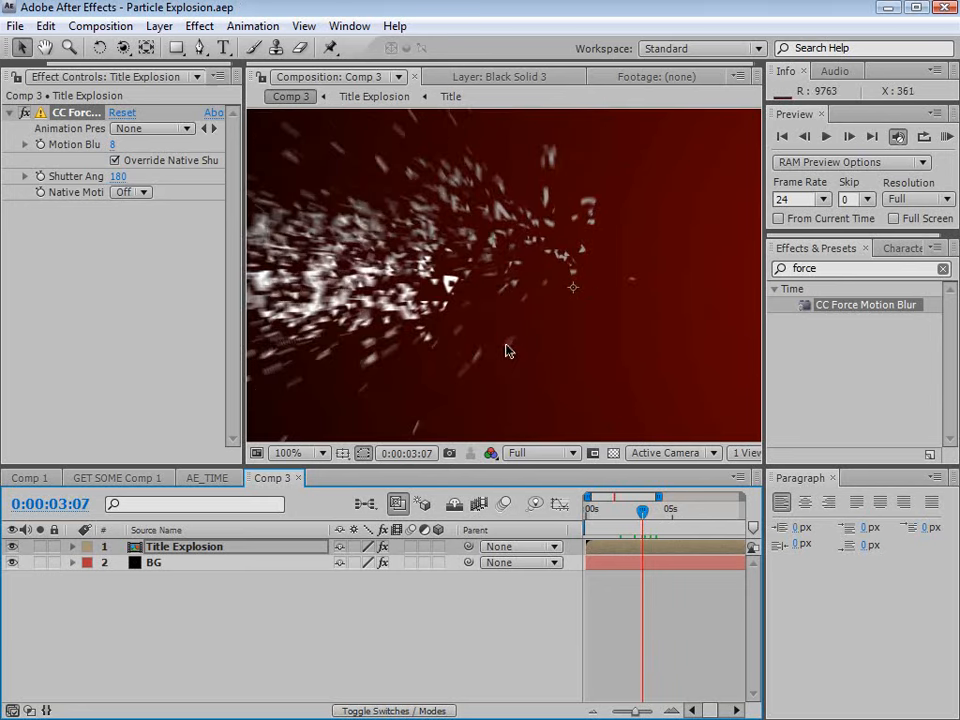
Close the Paragraph panel to widen the timeline, and create an 864 x 486 px black solid named Particle.
click(833, 478)
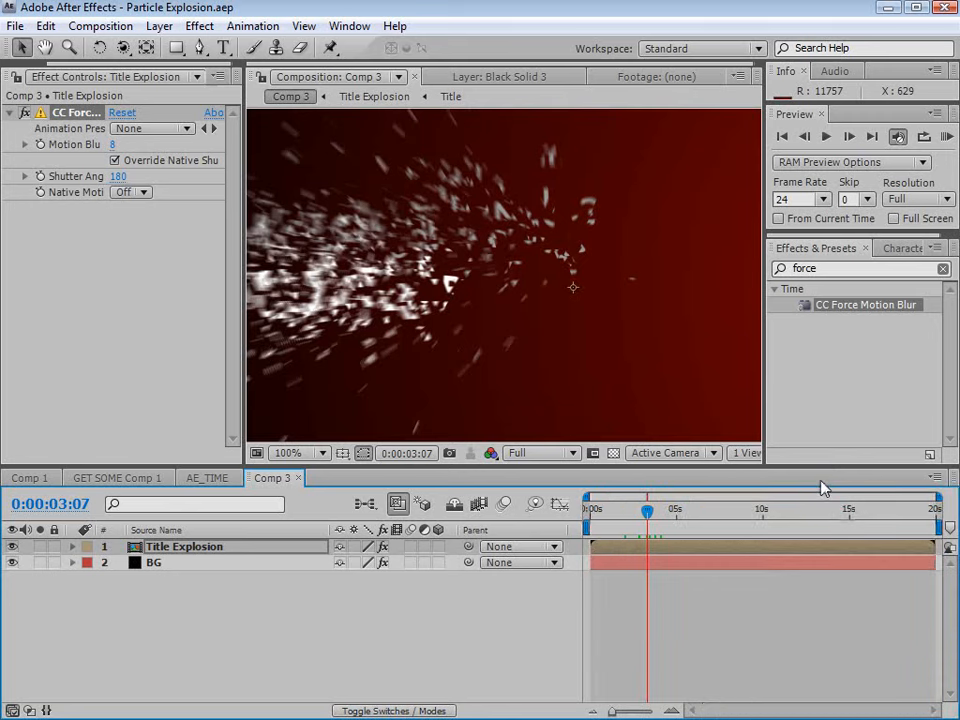
click(158, 26)
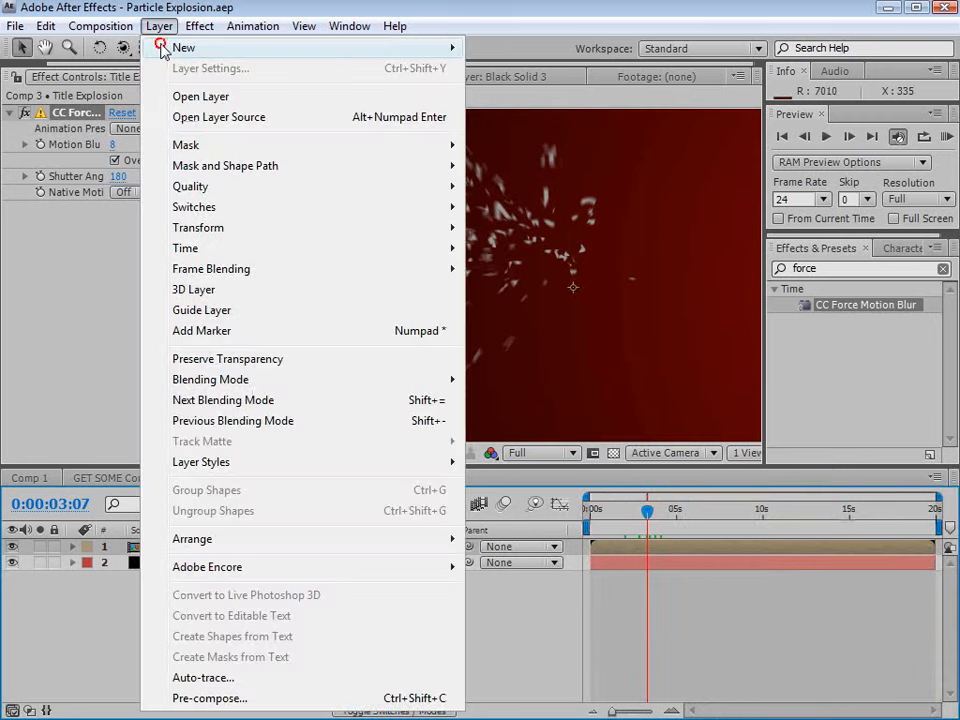
mouse_move(161, 49)
click(512, 68)
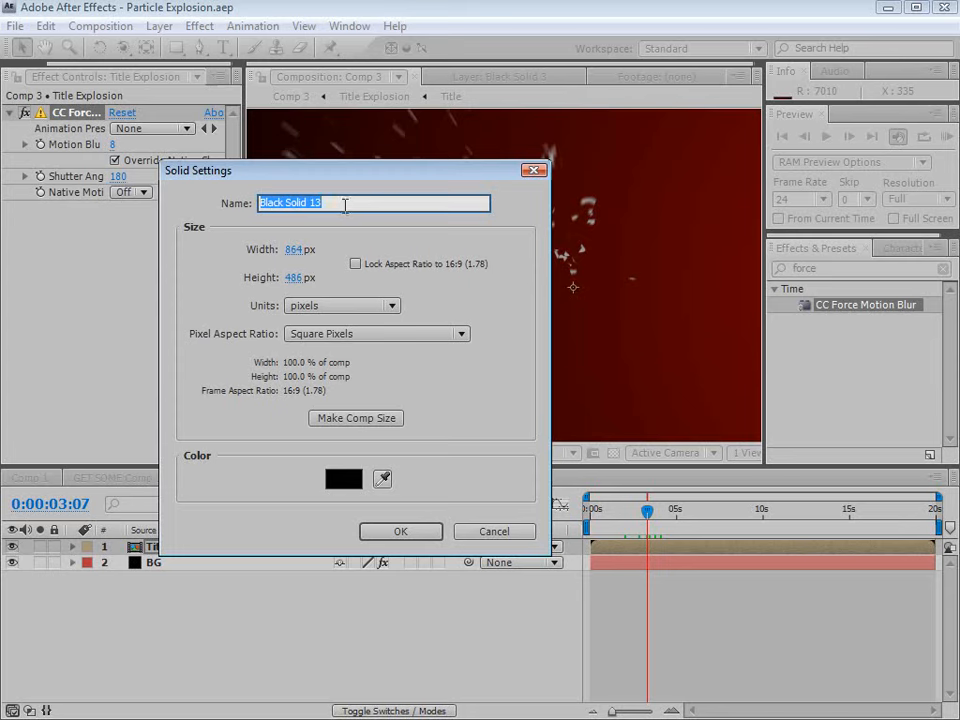
text(Particle)
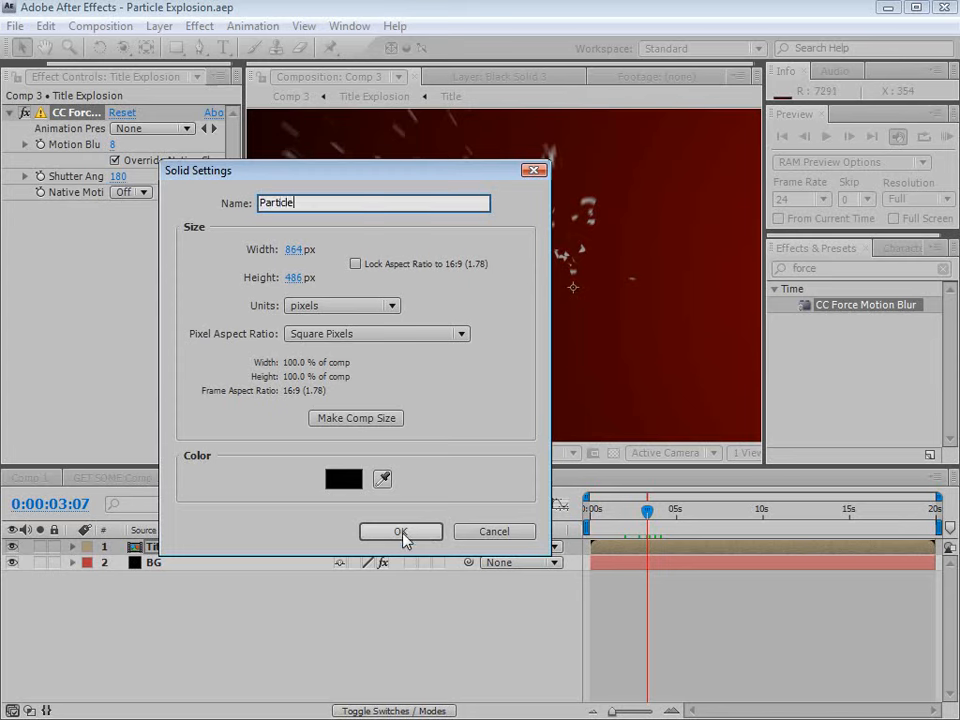
click(401, 533)
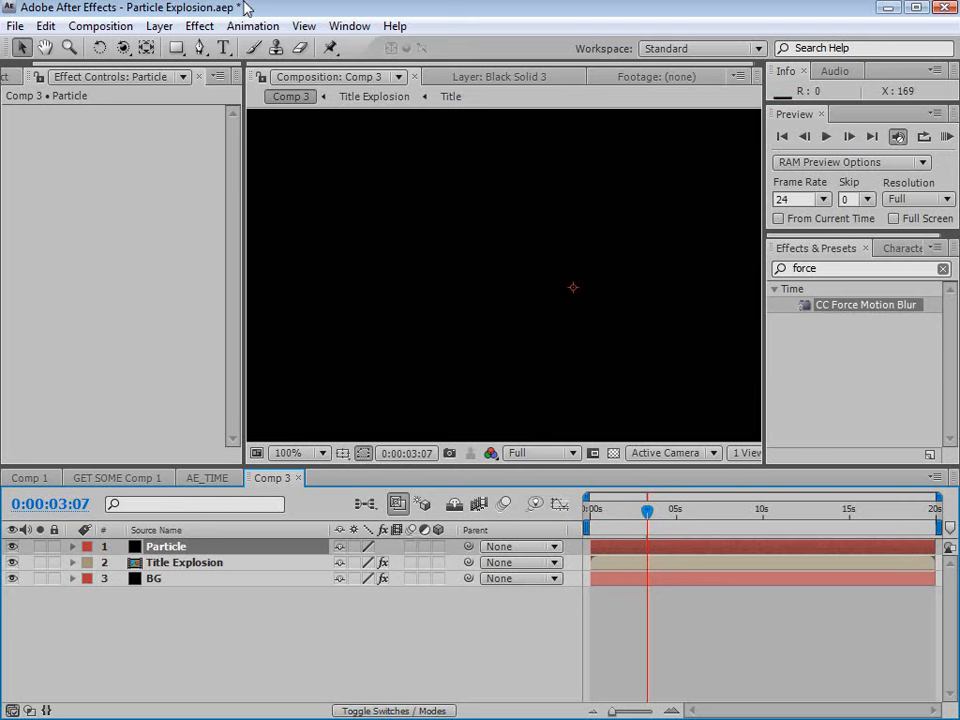
Add an adjustment layer above the Particle solid, rename it Control, and save the project.
click(159, 26)
mouse_move(435, 47)
click(523, 168)
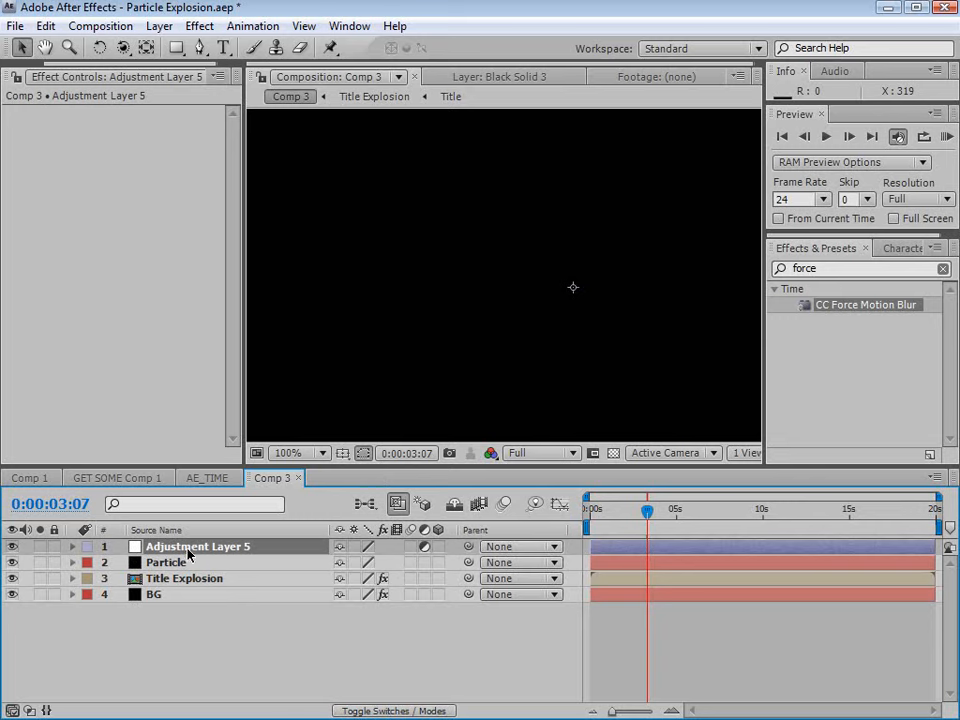
key(Return)
text(Control)
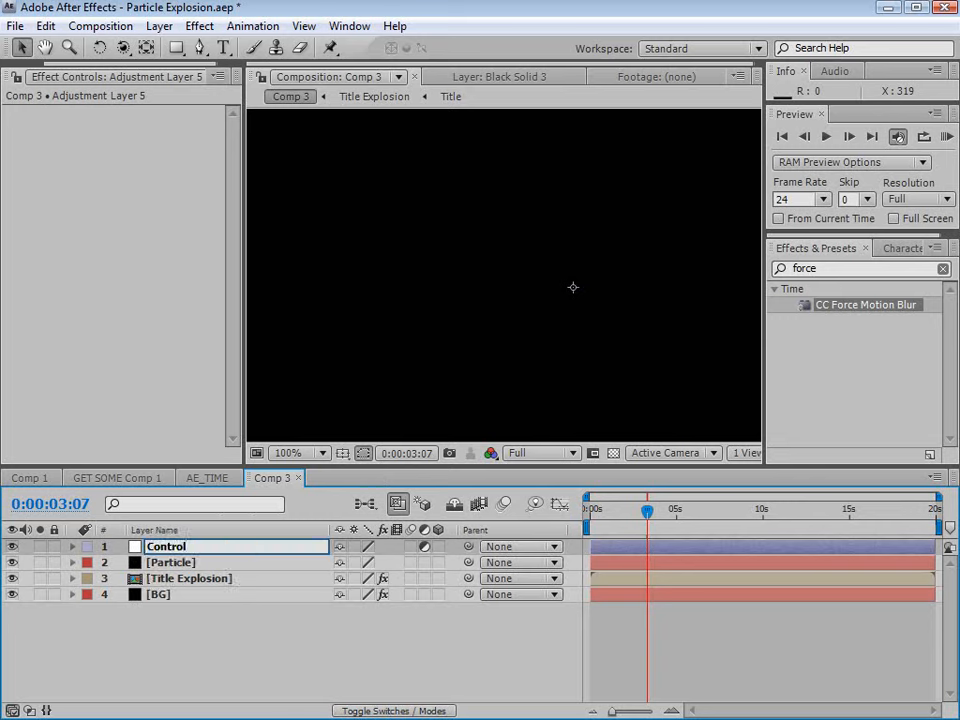
key(Return)
key(ctrl+s)
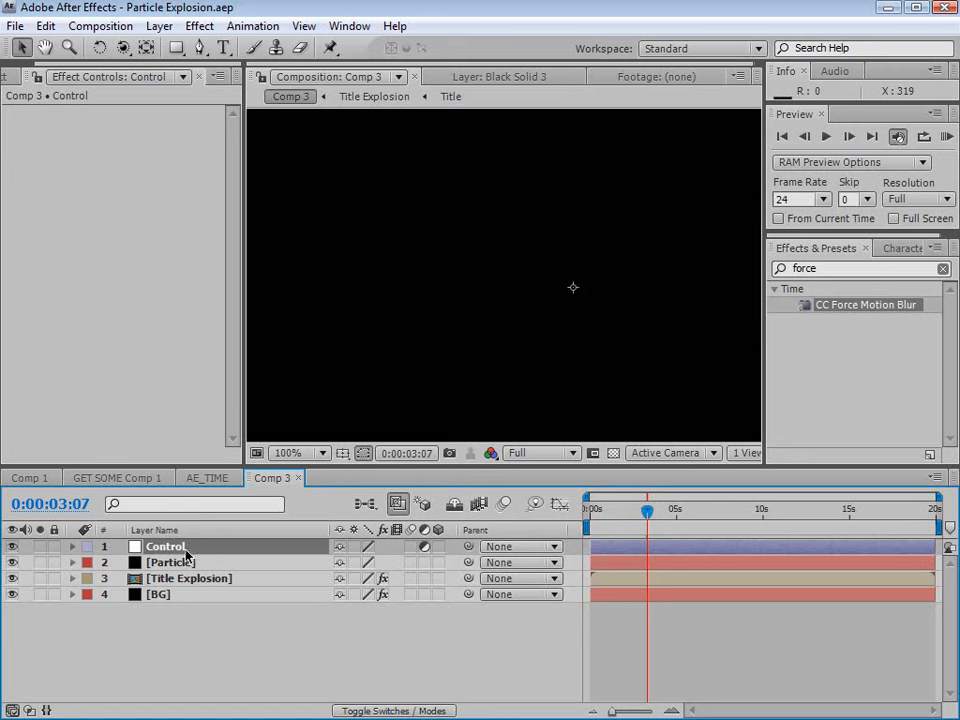
Apply a Slider Control expression effect to the Control layer.
click(199, 26)
mouse_move(252, 310)
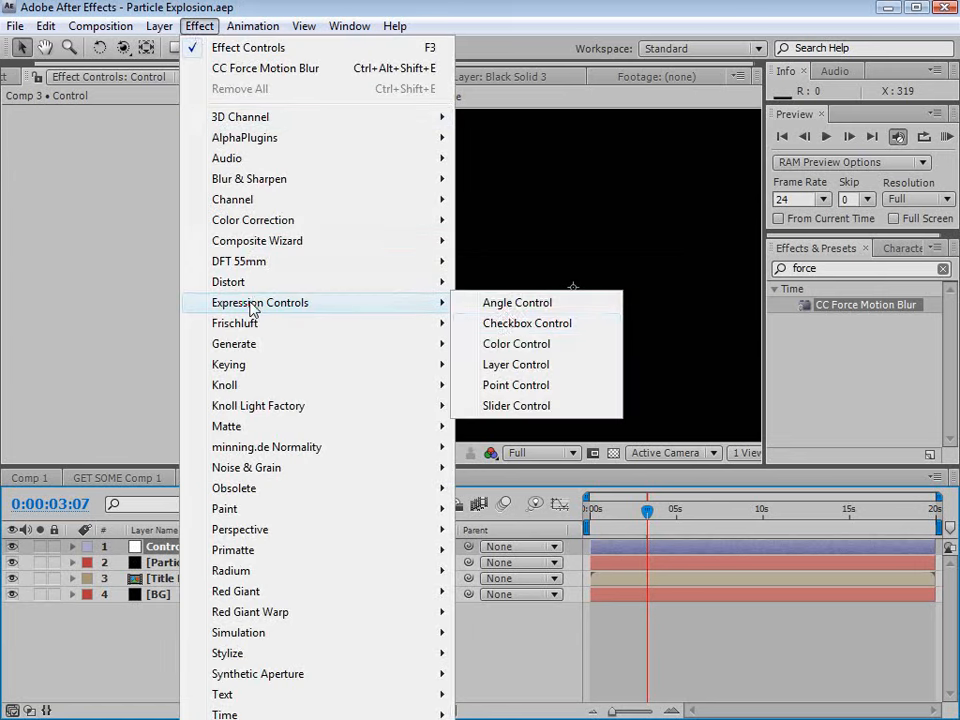
click(516, 406)
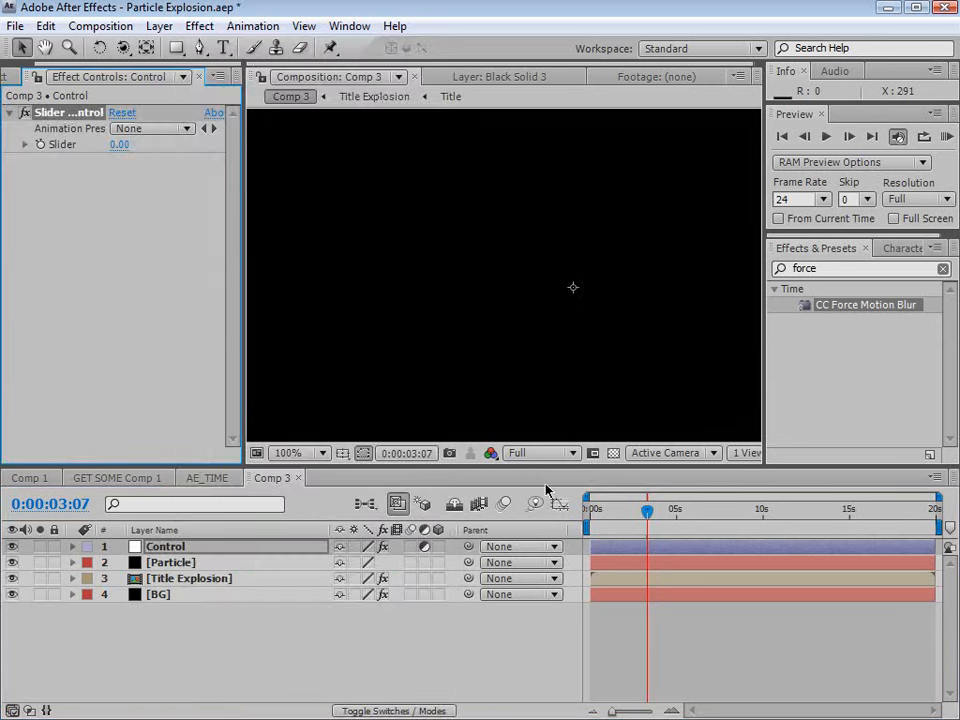
Zoom the timeline into the first five seconds and keyframe the Control layer's Slider at 0 at 0:00:00:04.
drag(647, 511, 618, 512)
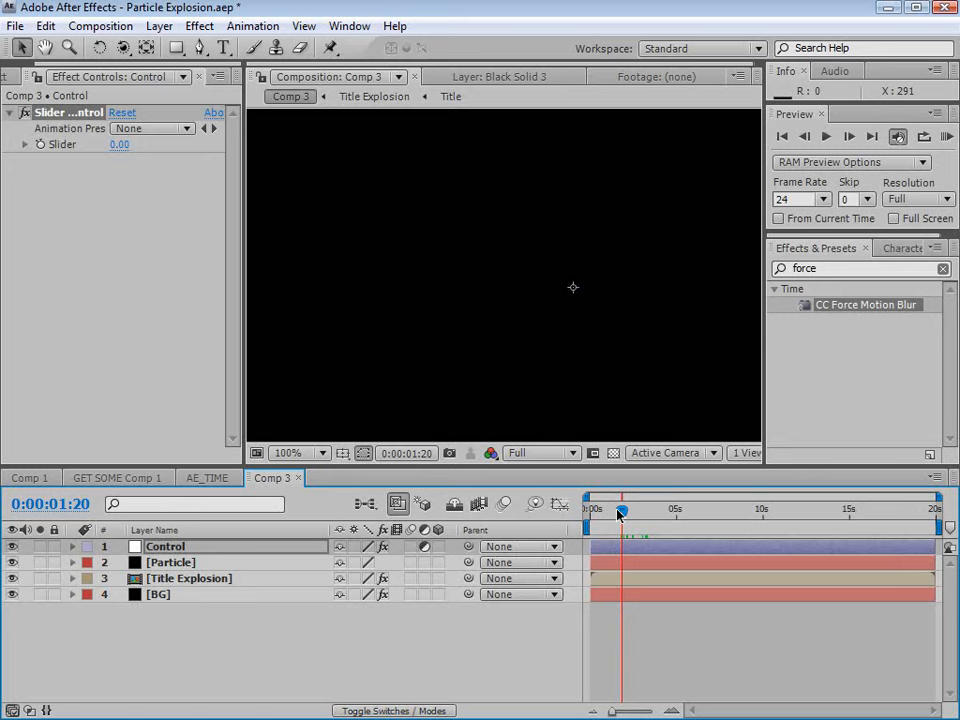
key(equal)
key(equal)
key(space)
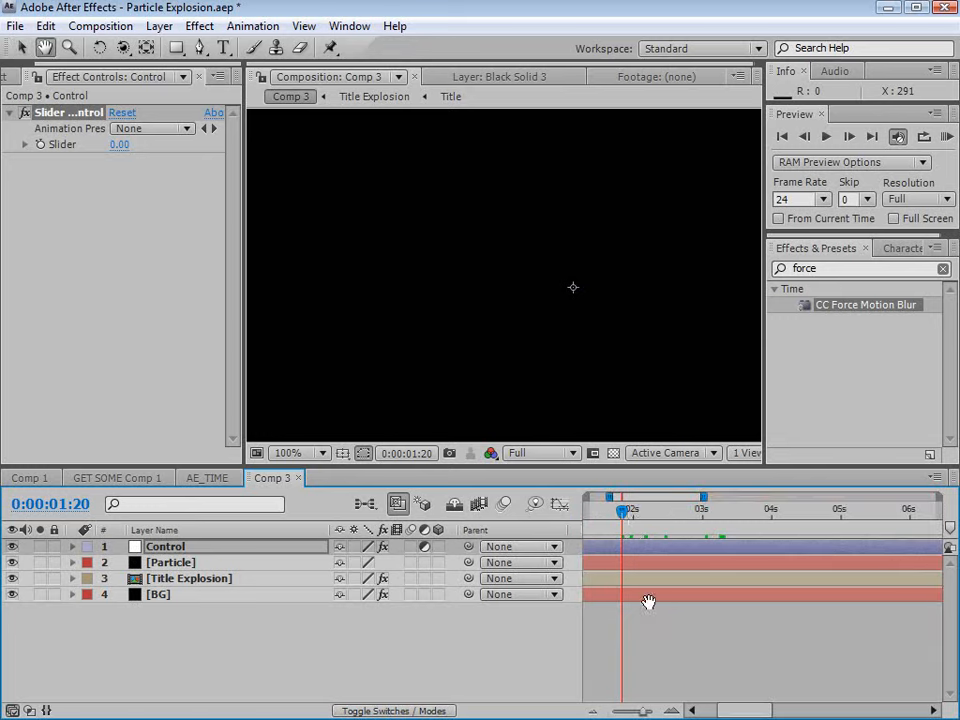
drag(648, 602, 775, 608)
click(622, 514)
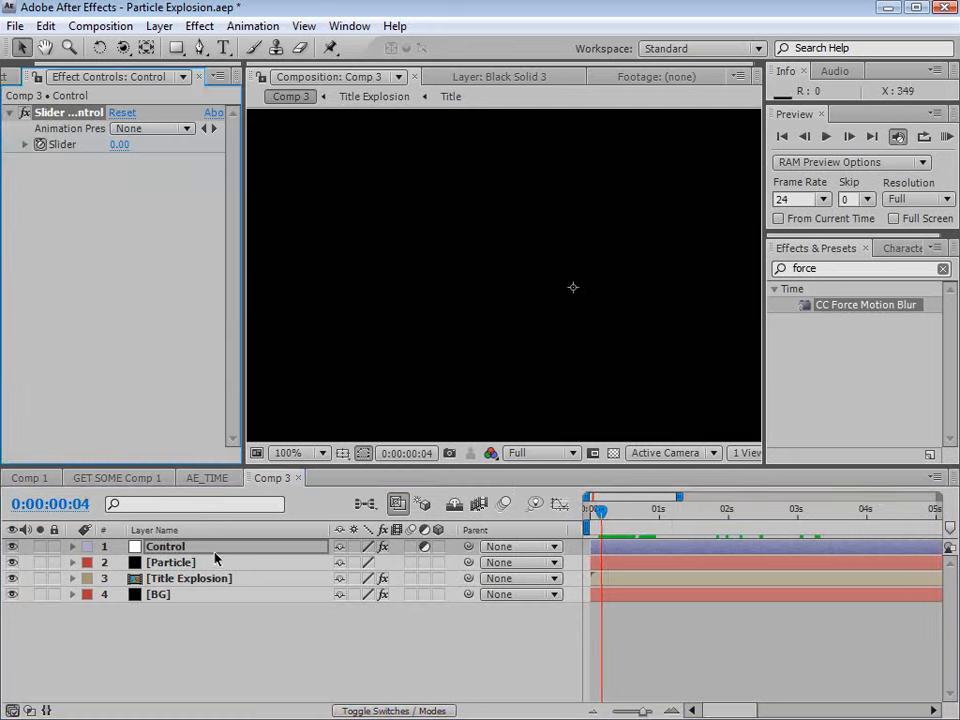
key(u)
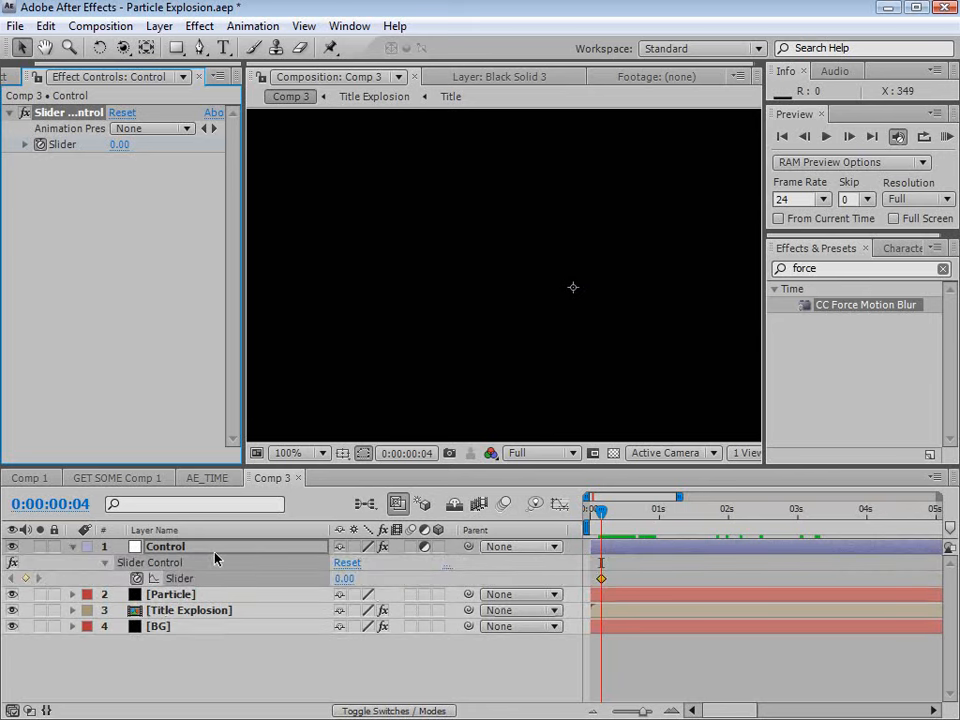
Add a Slider keyframe of 0 at 0:00:00:14 and one of 150 at 0:00:00:08.
key(shift+Page_Down)
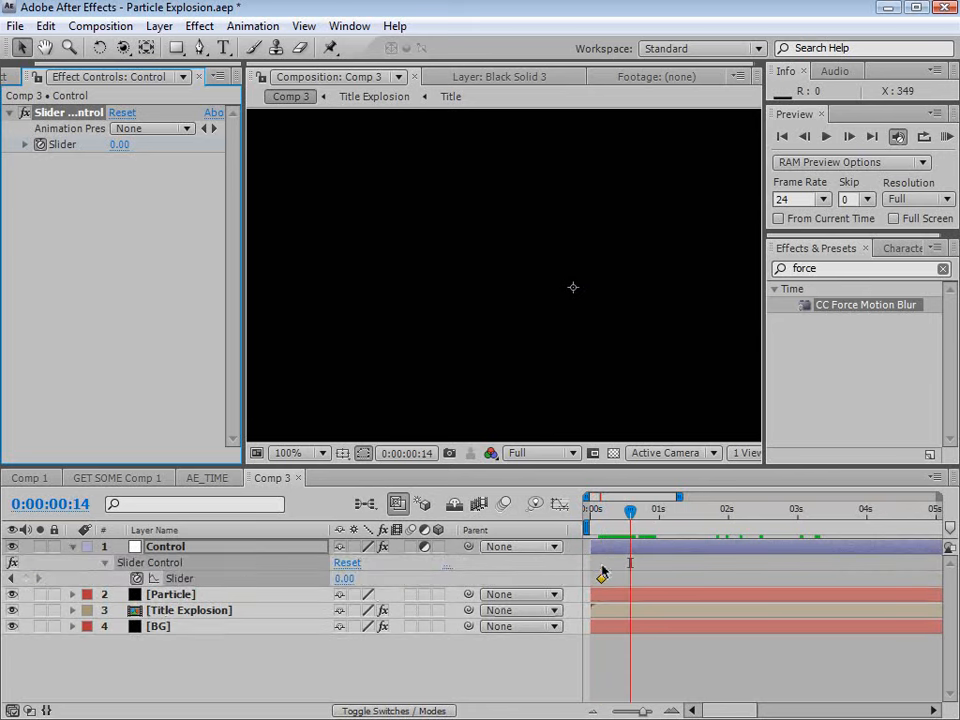
click(26, 578)
drag(629, 511, 613, 512)
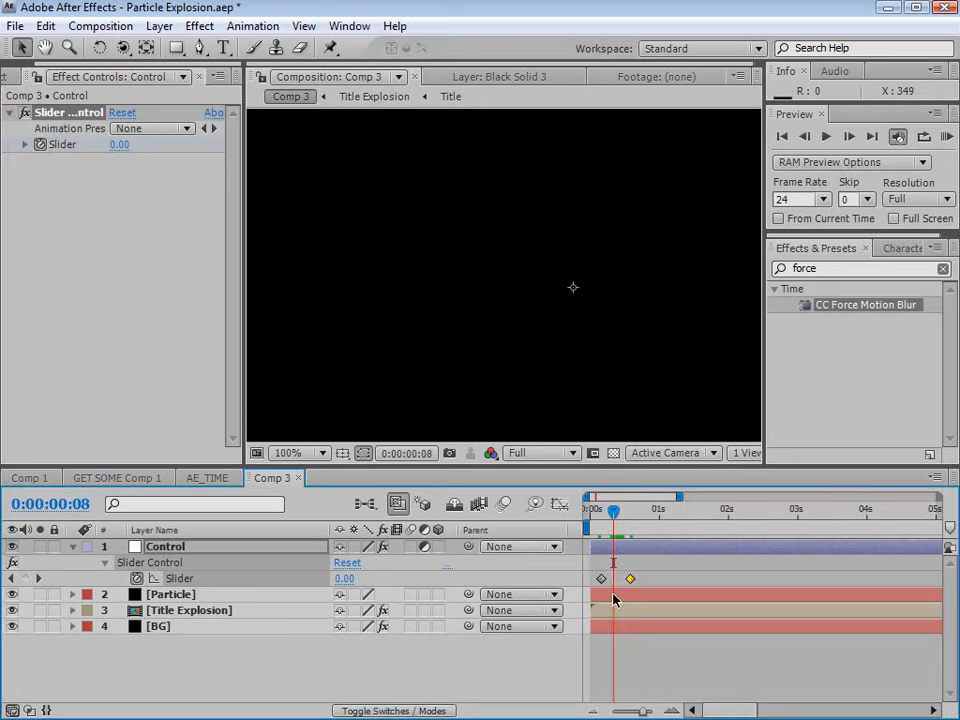
click(344, 578)
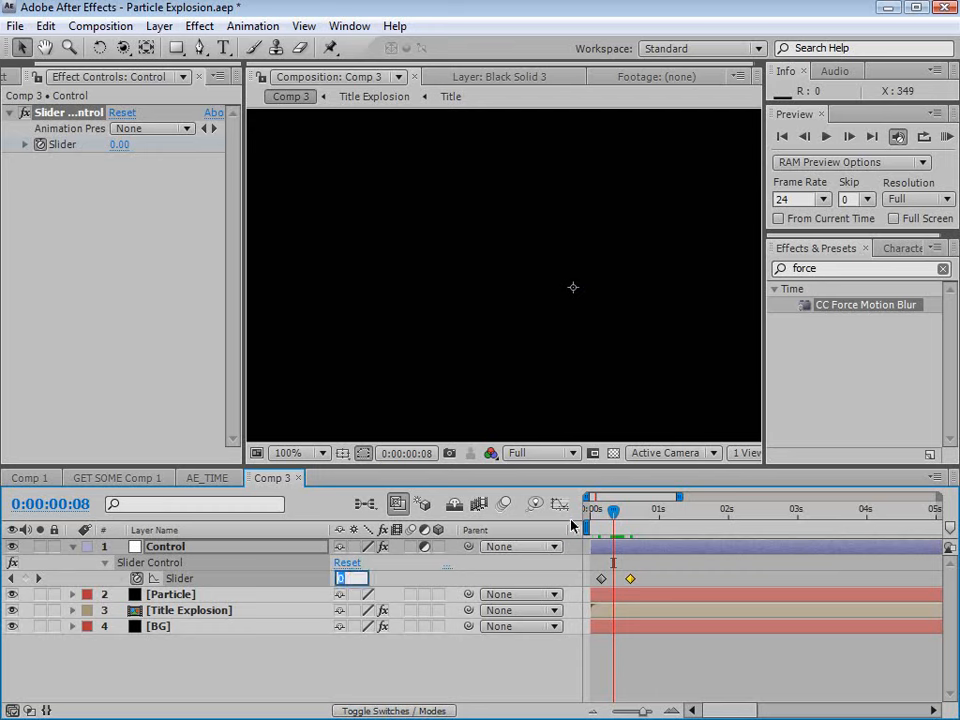
text(150)
key(Return)
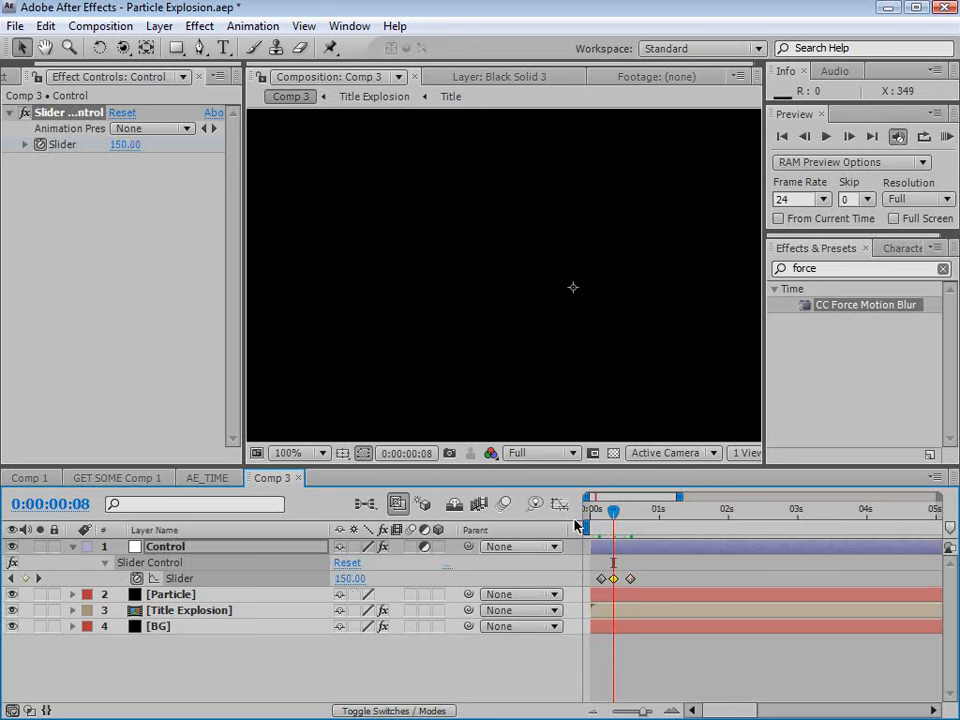
Keyframe the Control layer's Slider at 0 at 0:00:02:00 and 0:00:02:10 and at 150 at 0:00:02:04, and preview from the start.
drag(606, 514, 728, 533)
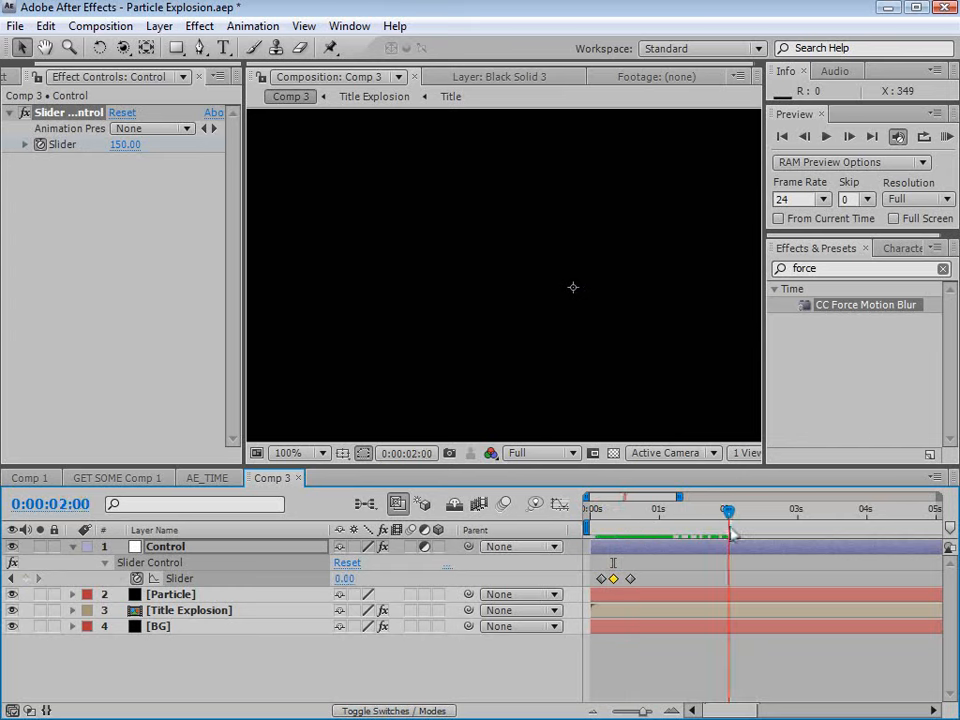
click(25, 579)
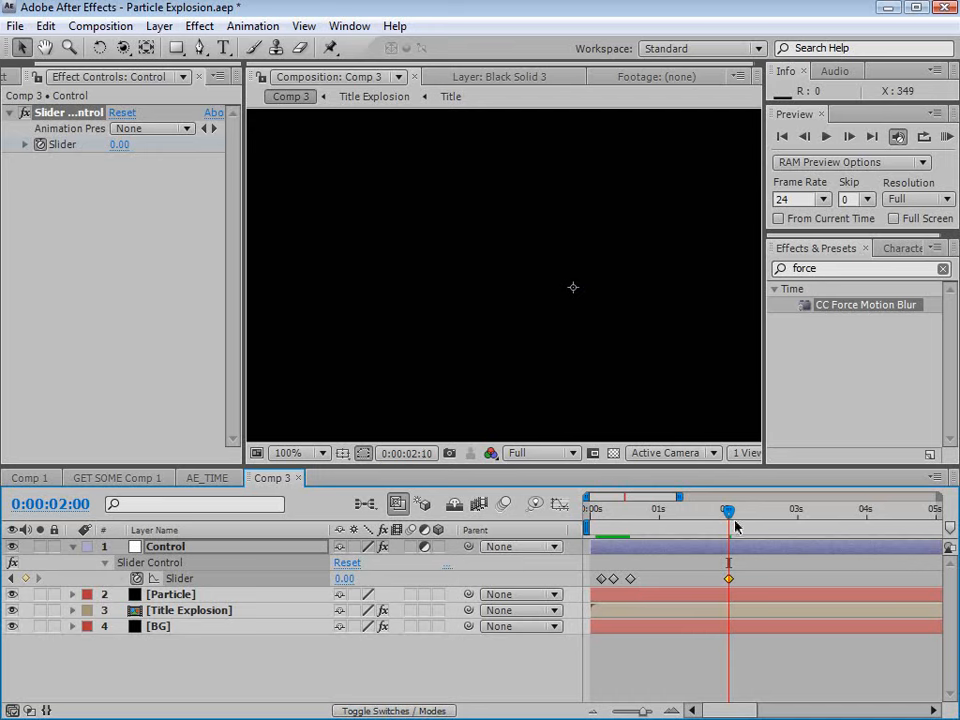
mouse_move(735, 526)
mouse_down()
mouse_move(757, 520)
mouse_move(741, 511)
mouse_up()
click(25, 579)
click(344, 578)
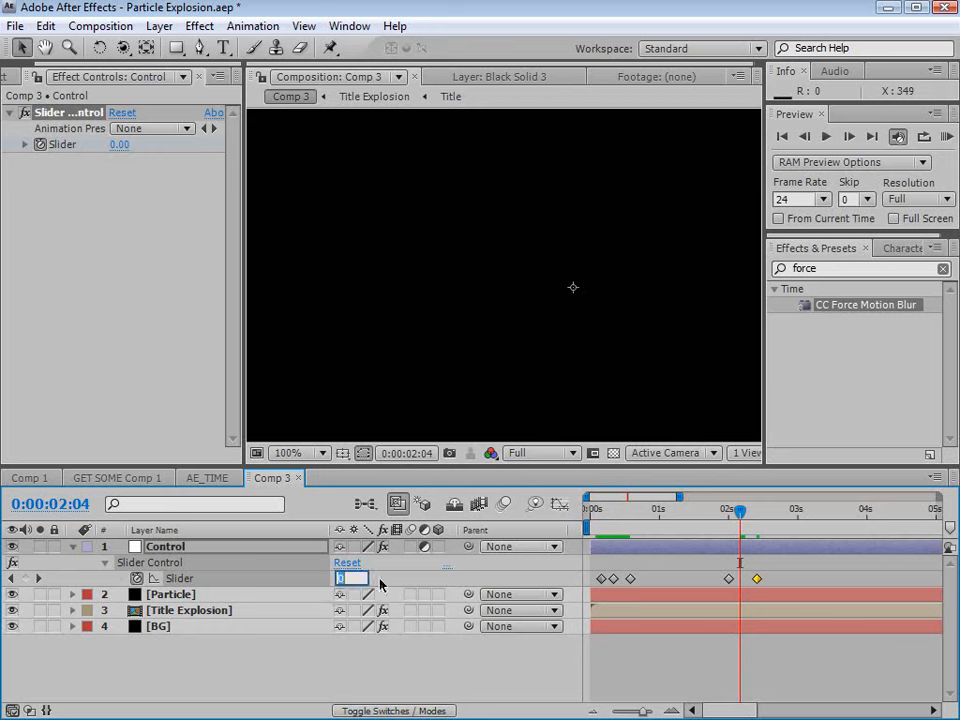
text(150)
key(Return)
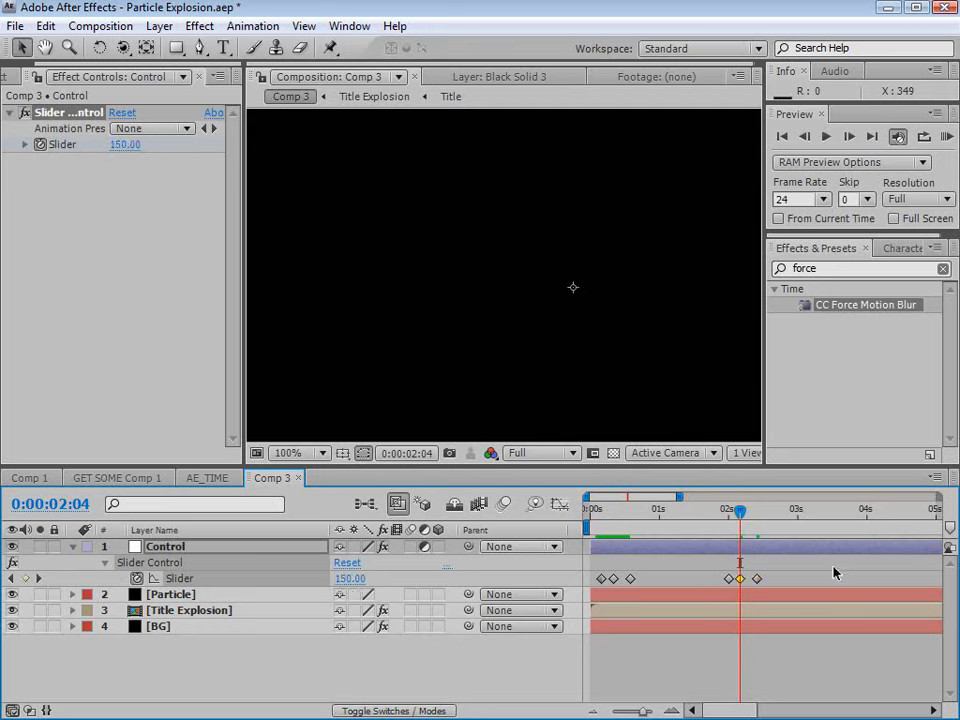
drag(740, 511, 594, 521)
key(space)
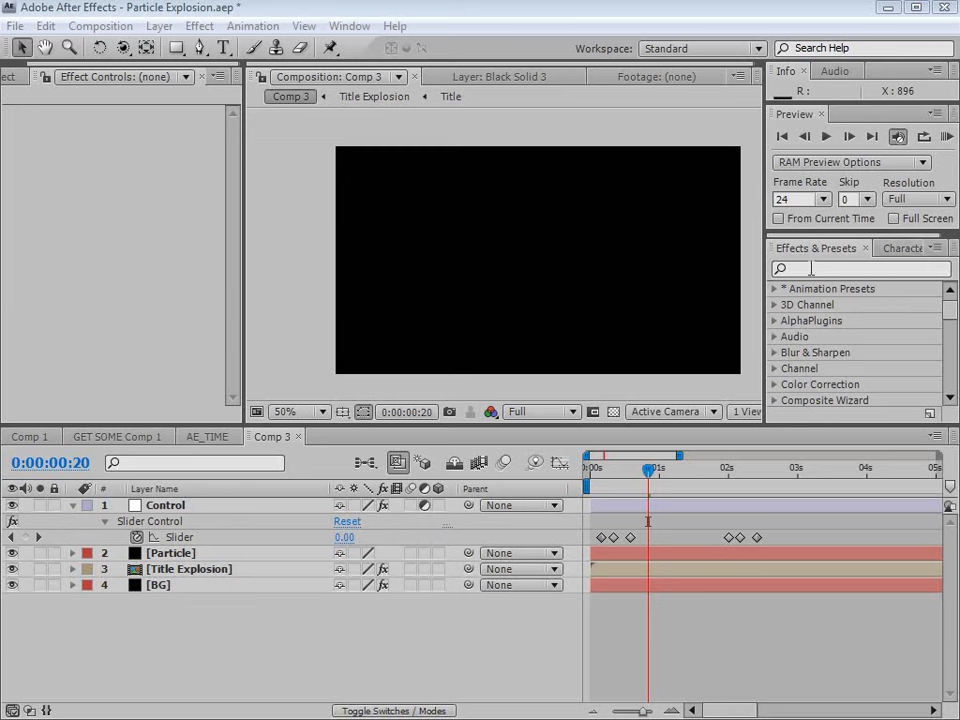
Apply CC Particle World to the Particle layer and set its Grid to Off.
click(809, 268)
text(partic)
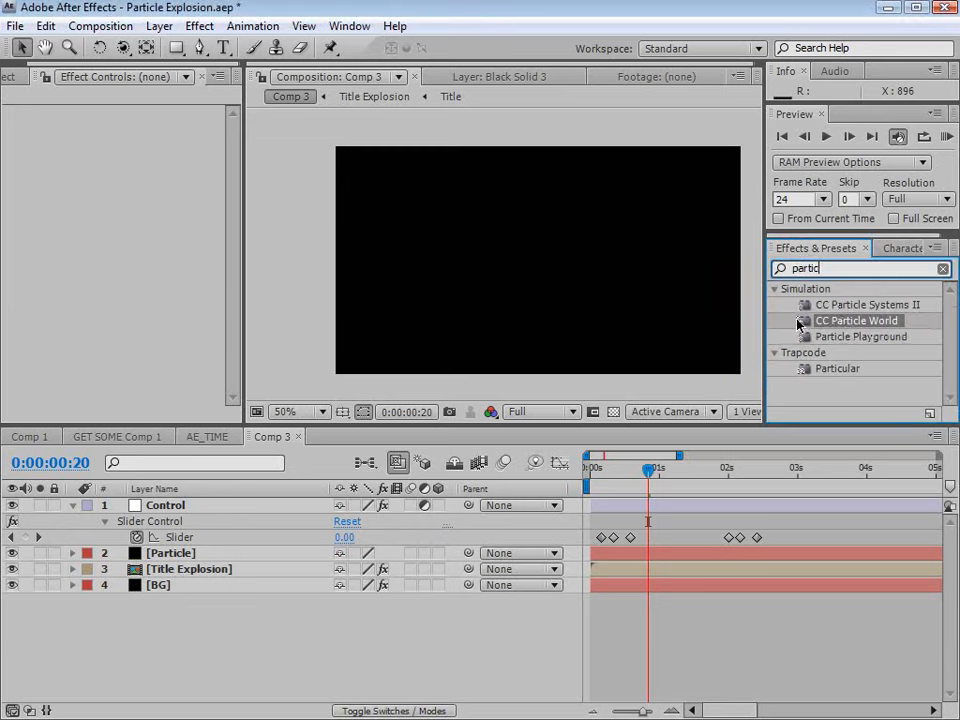
drag(797, 321, 191, 556)
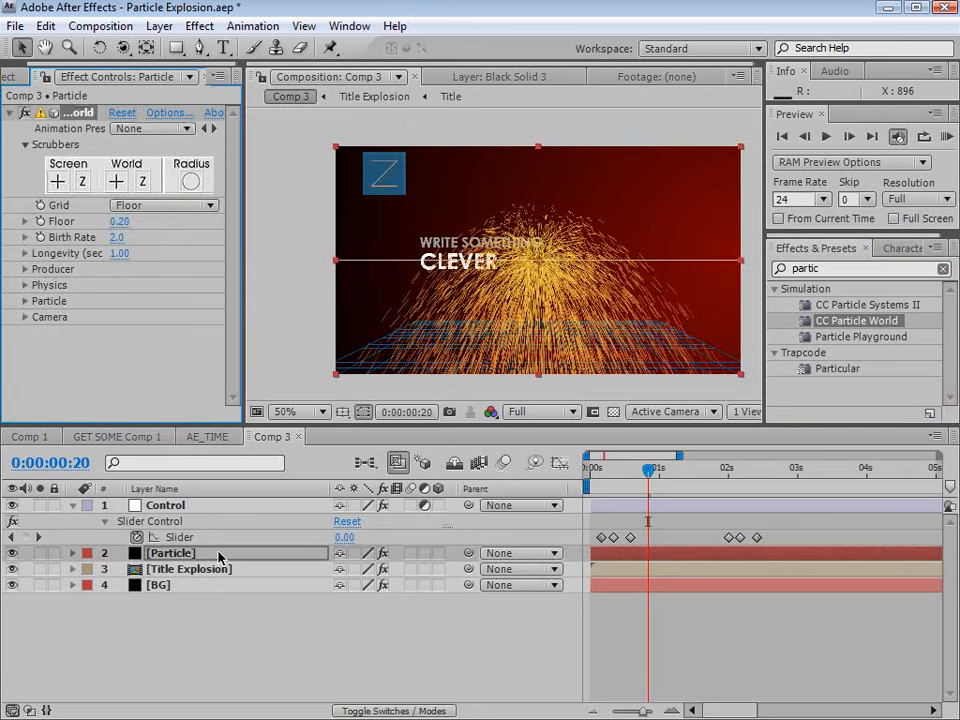
click(141, 206)
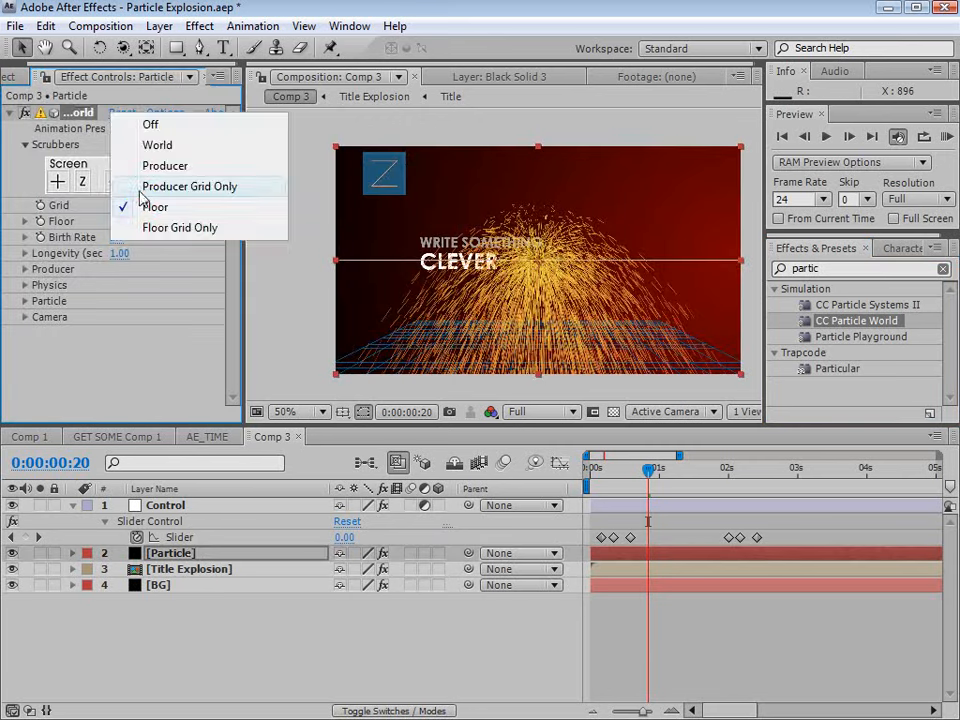
click(155, 123)
Set the CC Particle World Particle Type to Faded Sphere, enlarging the effect controls area for room.
click(25, 301)
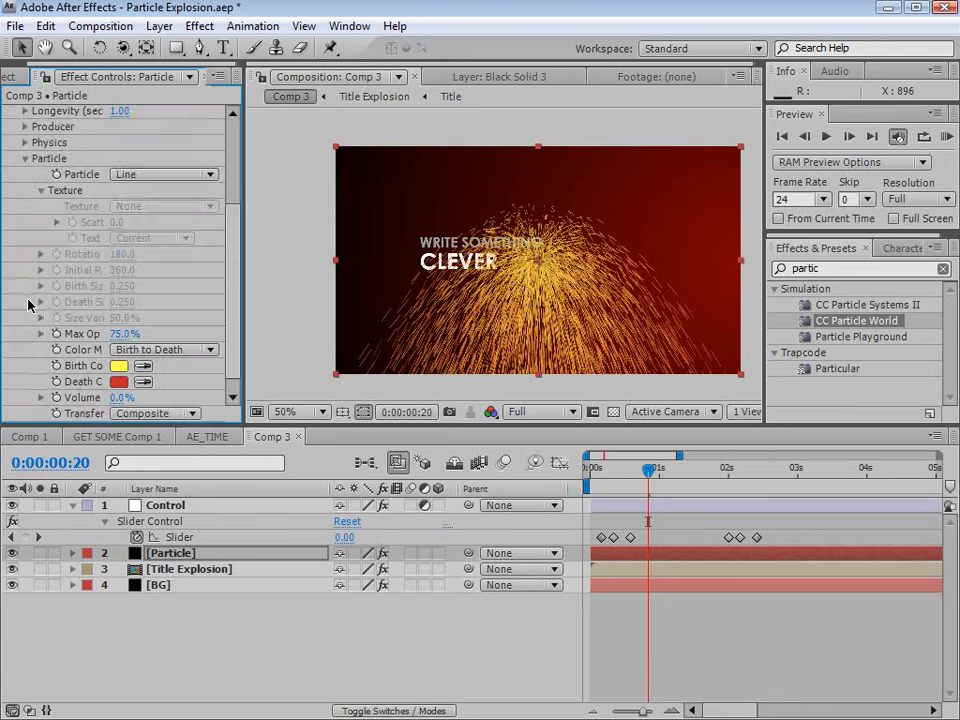
drag(246, 426, 290, 483)
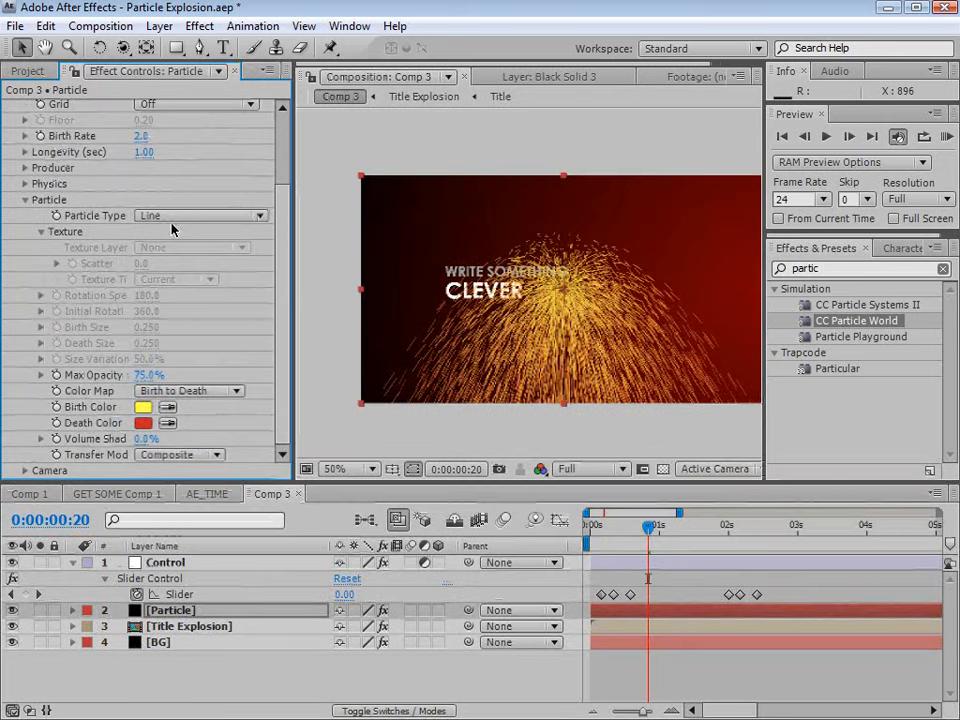
click(167, 214)
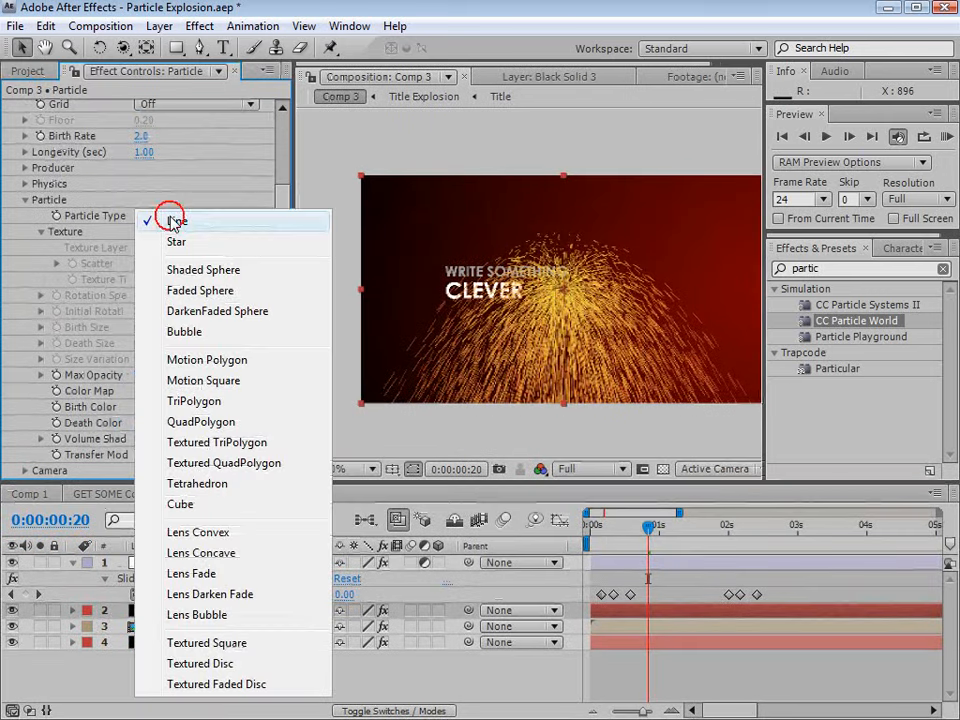
click(200, 290)
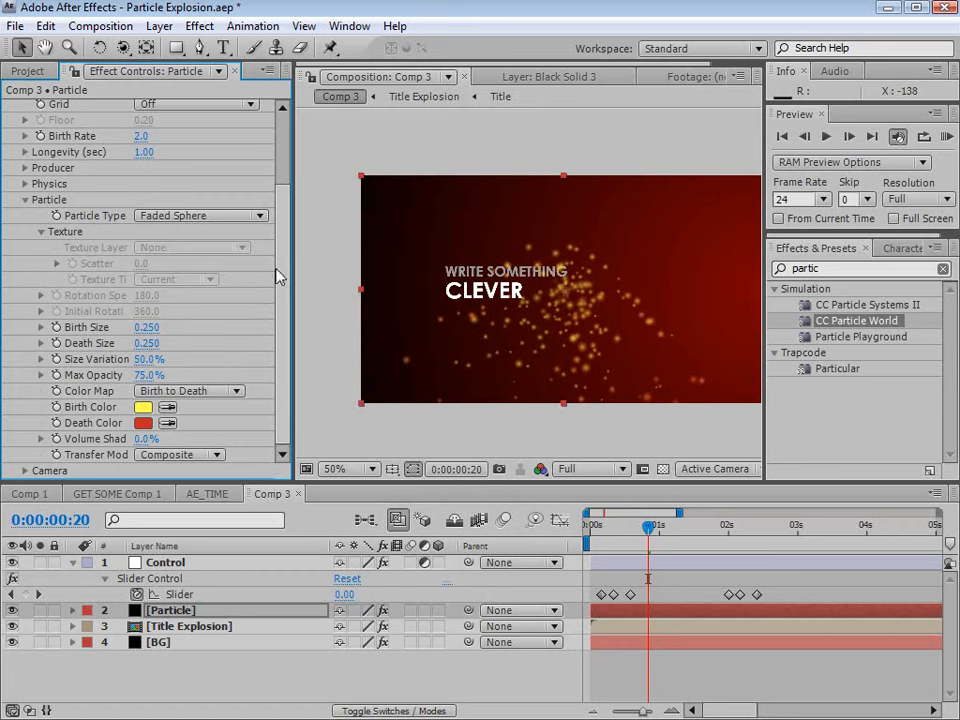
Set the Gravity in CC Particle World's Physics settings to 0 and check the burst at 0:00:00:15.
scroll(283, 259, up, 1)
click(24, 212)
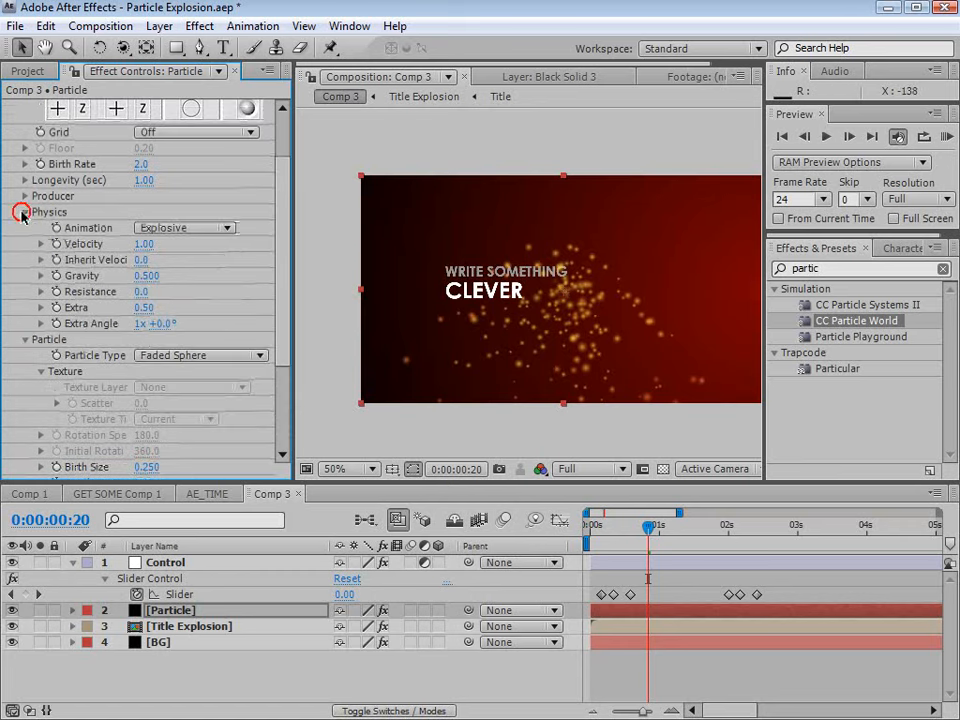
click(145, 275)
text(0)
key(Return)
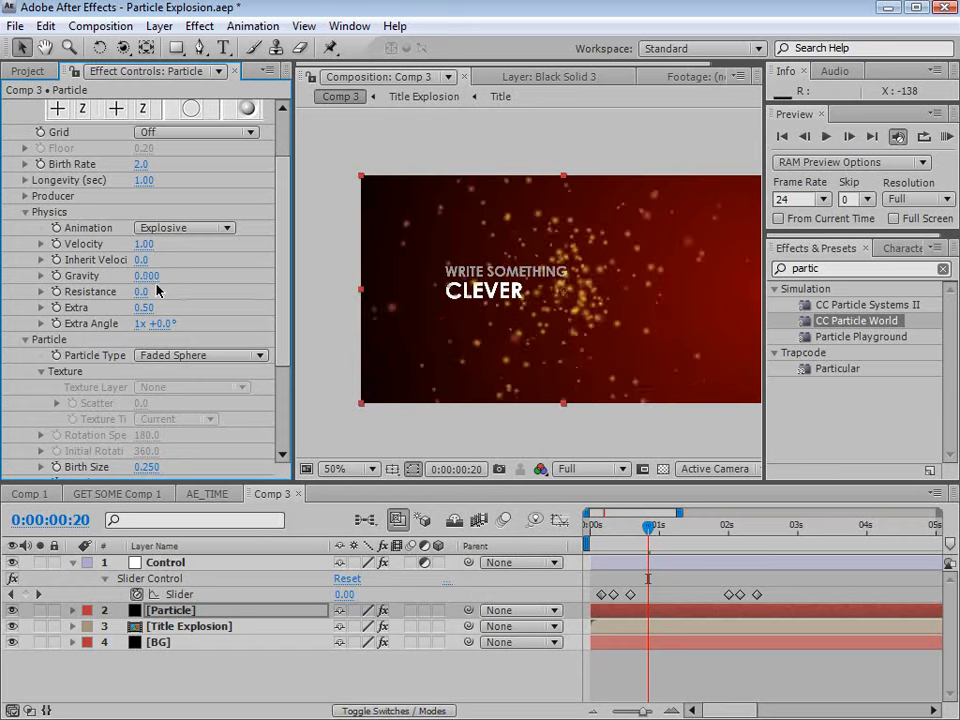
mouse_move(648, 525)
mouse_down()
mouse_move(626, 530)
mouse_move(642, 538)
mouse_move(633, 527)
mouse_up()
Enable Force Motionblur in the Rendering options of CC Particle World.
scroll(280, 303, up, 3)
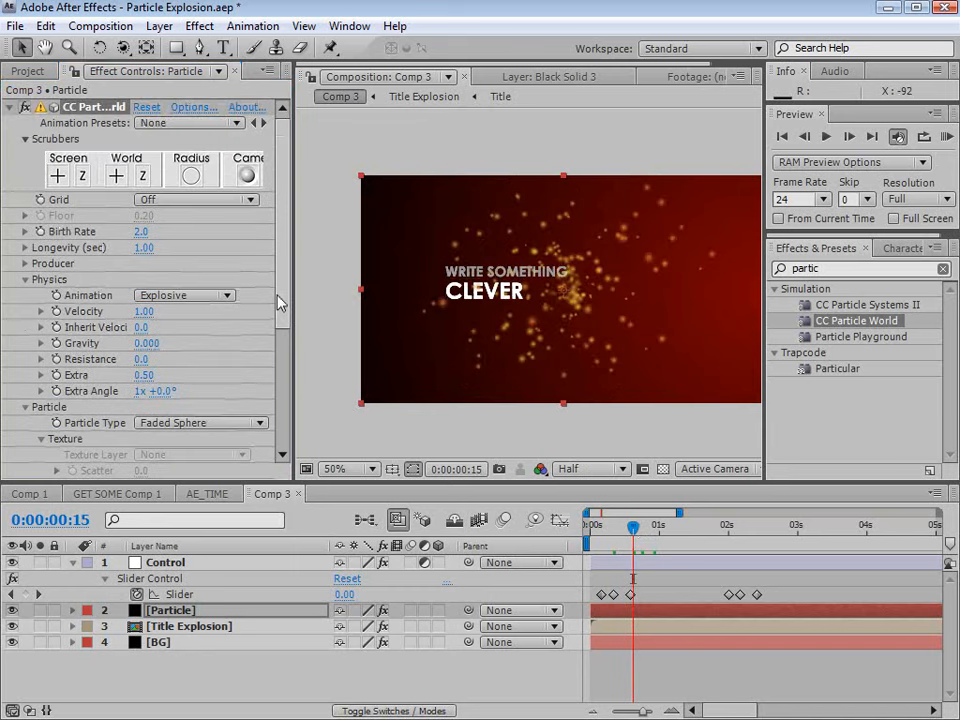
click(192, 108)
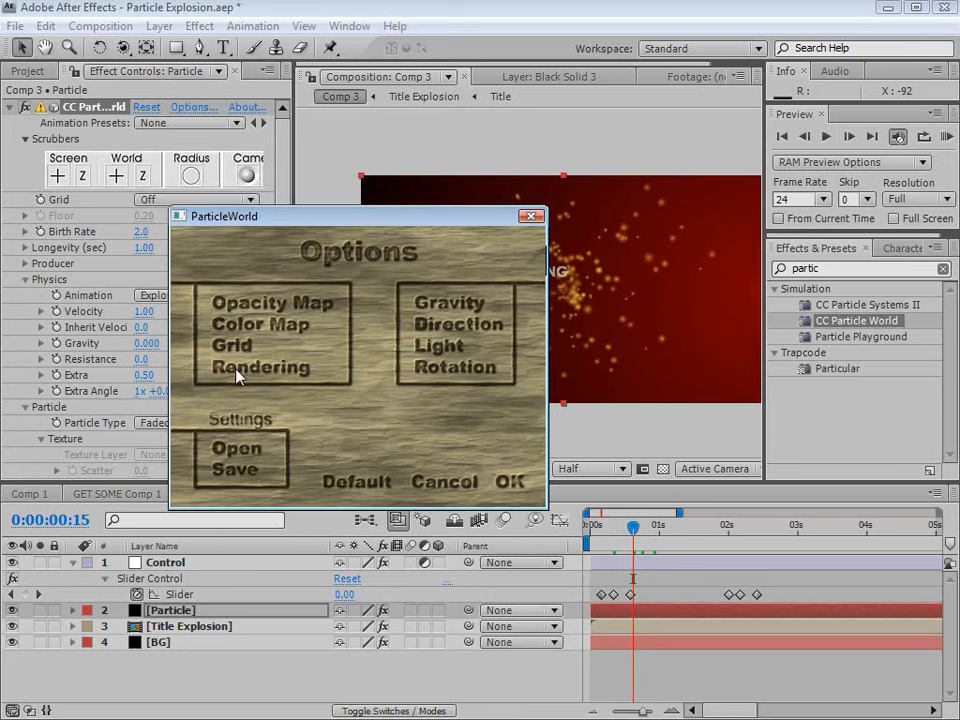
click(237, 374)
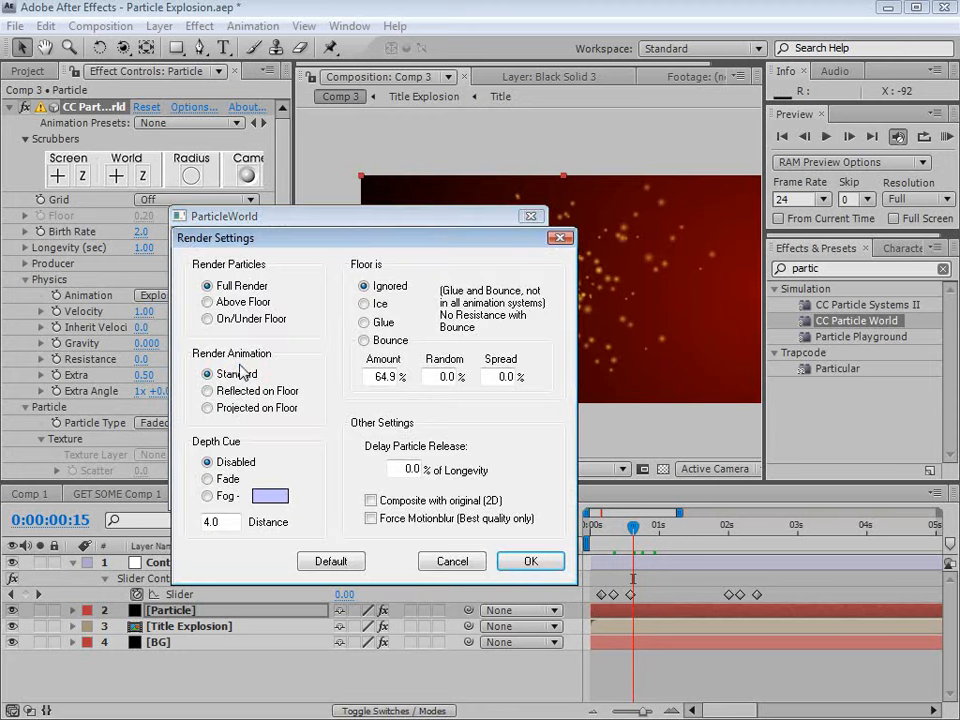
click(370, 518)
click(531, 561)
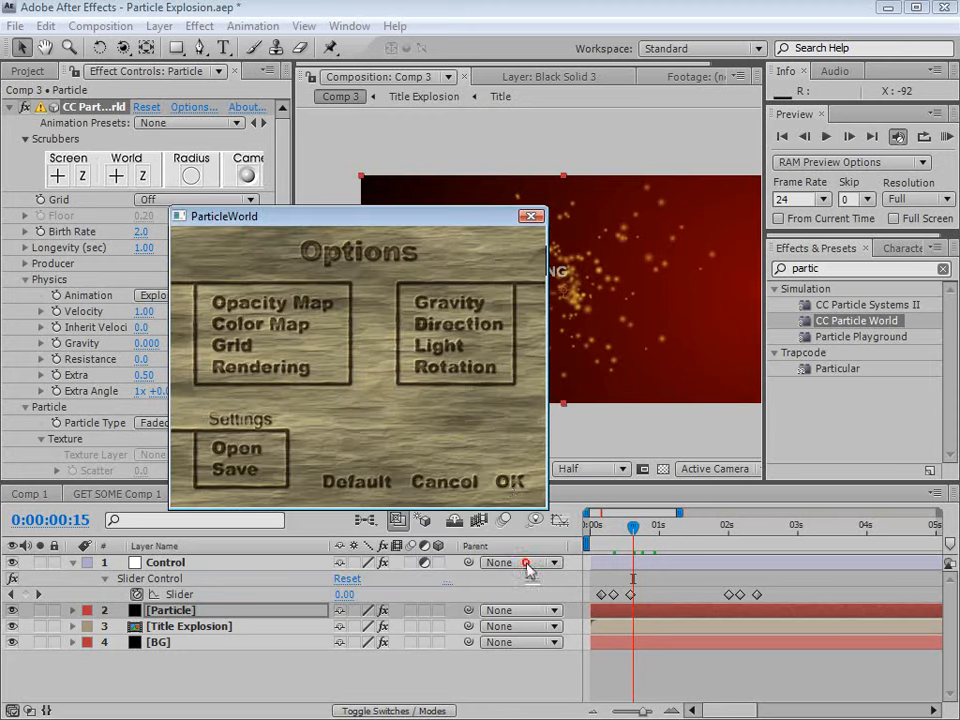
click(506, 484)
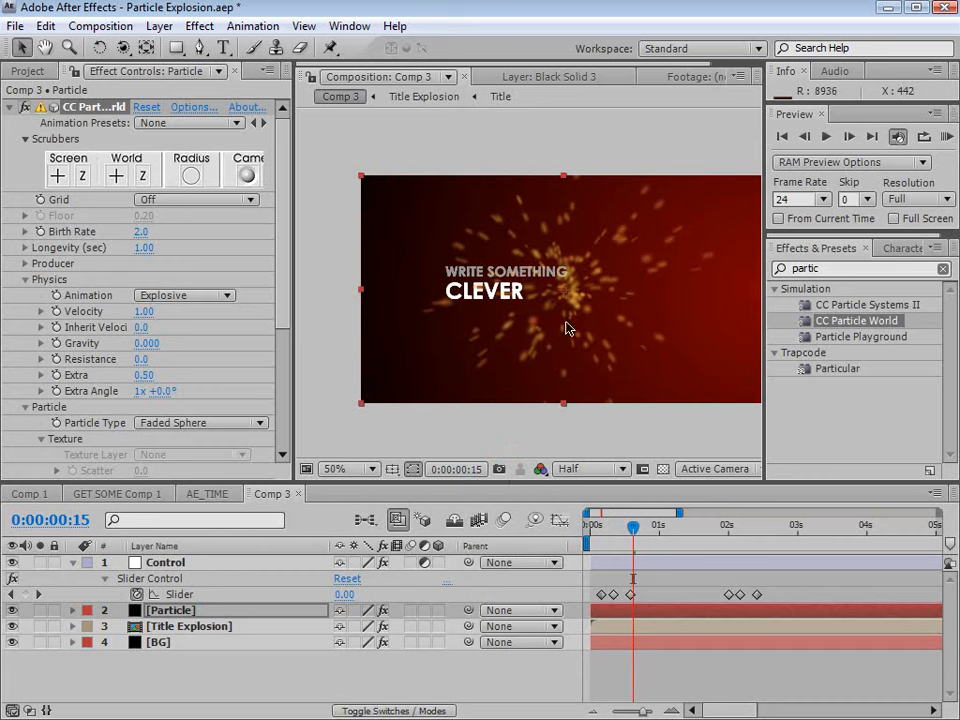
Set the particle Velocity to 0 and link it by expression to the Control layer's Slider.
scroll(280, 285, down, 2)
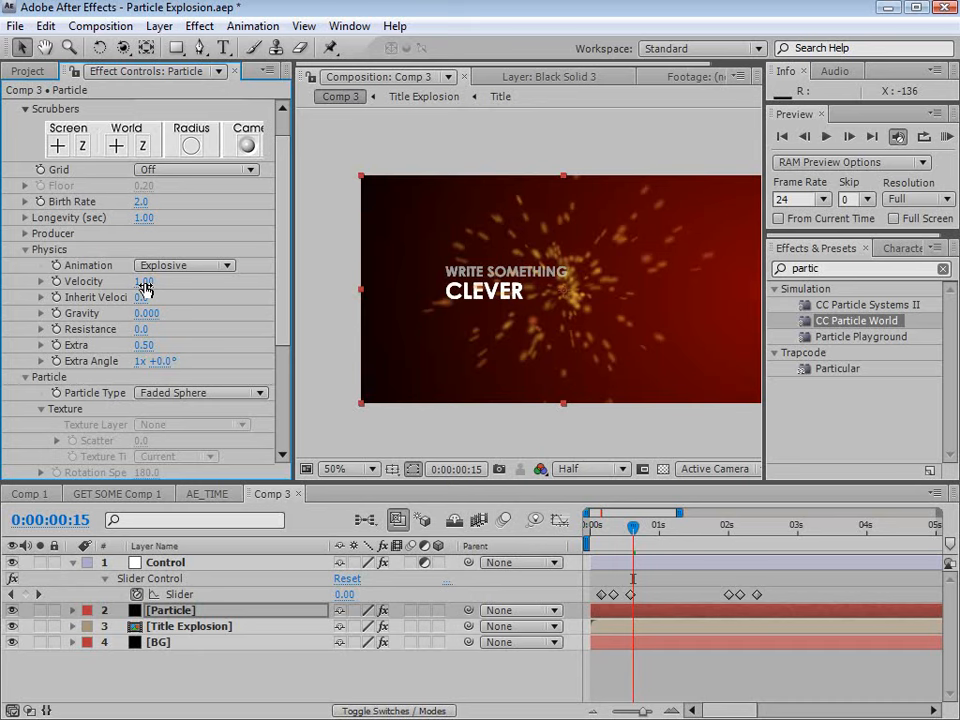
click(144, 283)
key(Return)
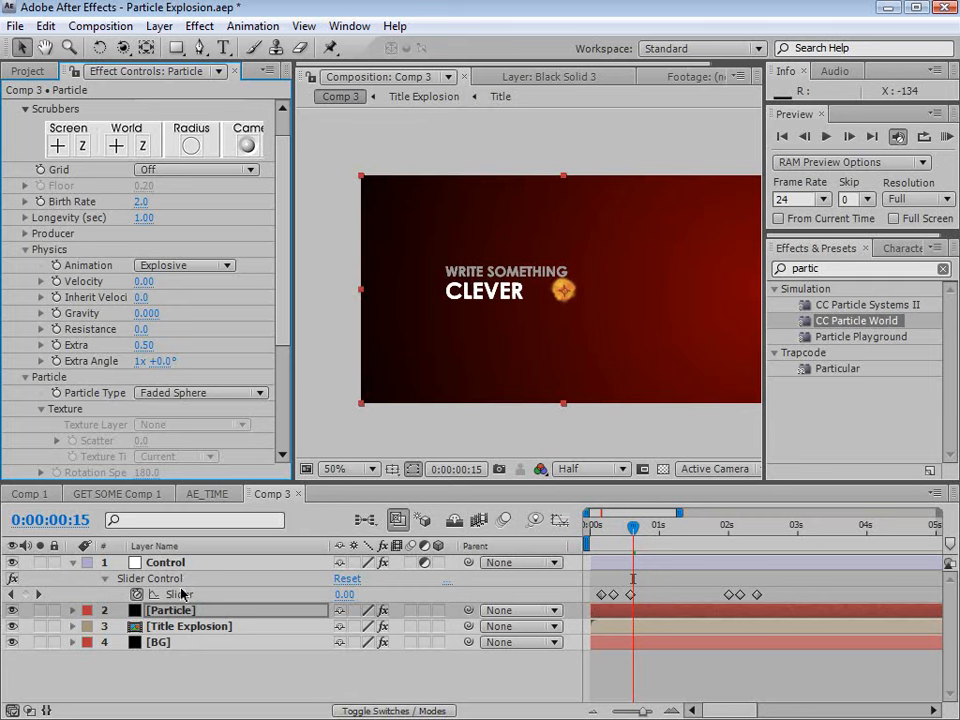
alt+click(57, 282)
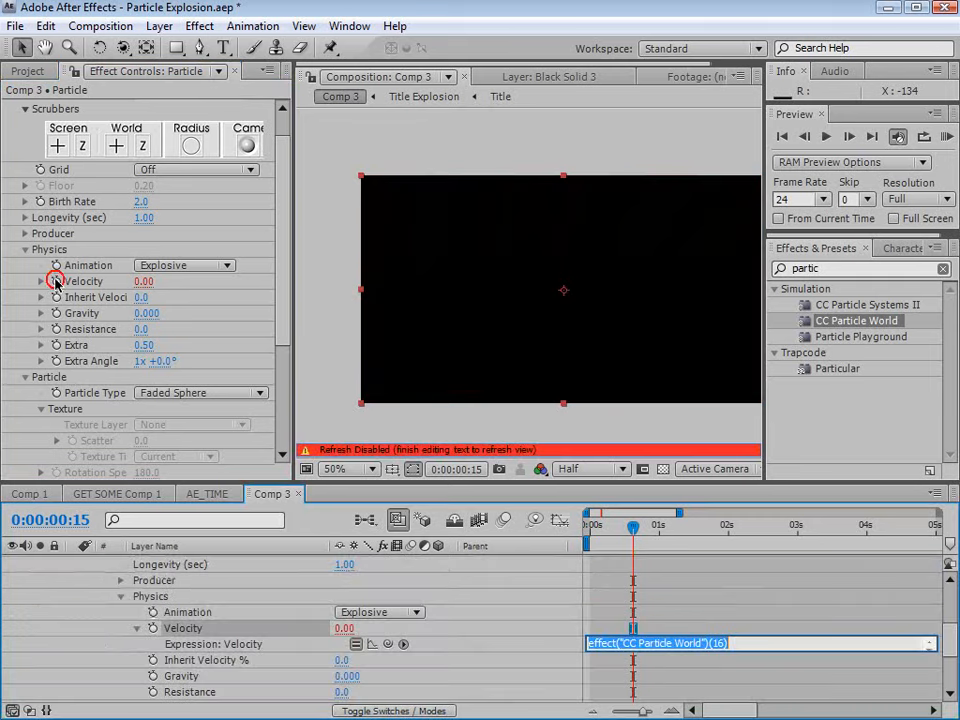
drag(388, 644, 184, 595)
click(600, 542)
click(608, 609)
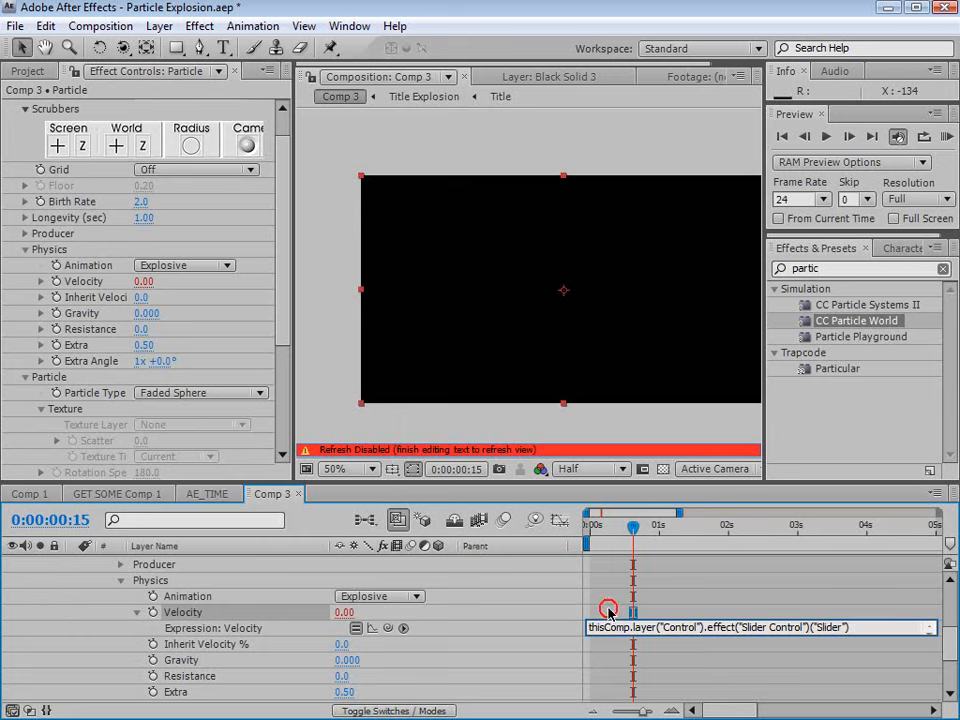
Multiply the Velocity expression by .02 and check the particle burst at 0:00:00:17.
drag(604, 481, 602, 469)
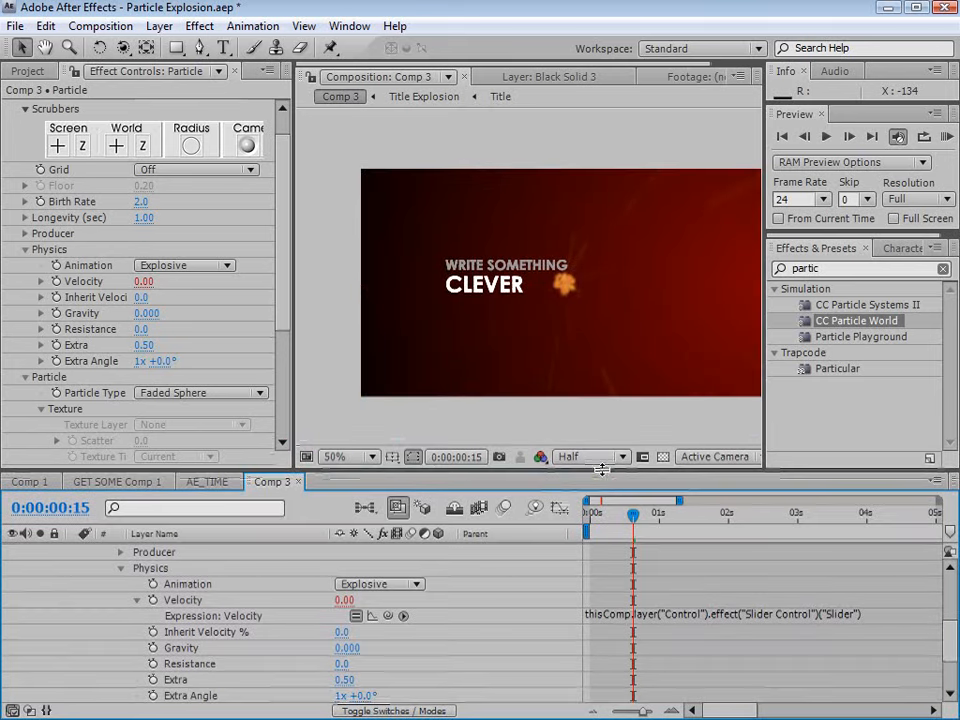
drag(946, 642, 946, 602)
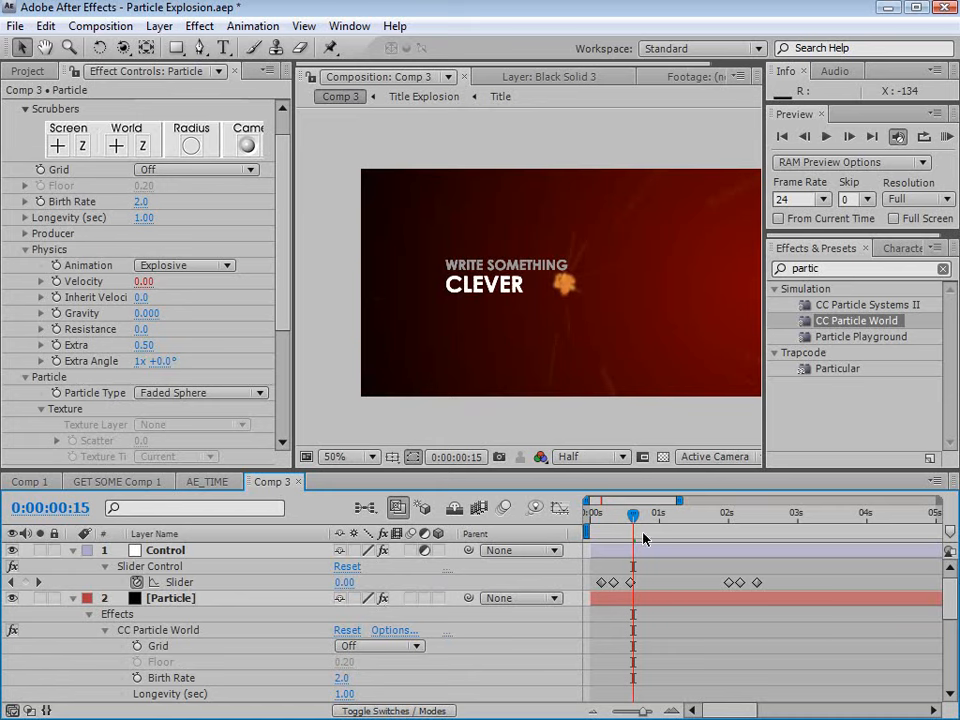
drag(633, 514, 613, 515)
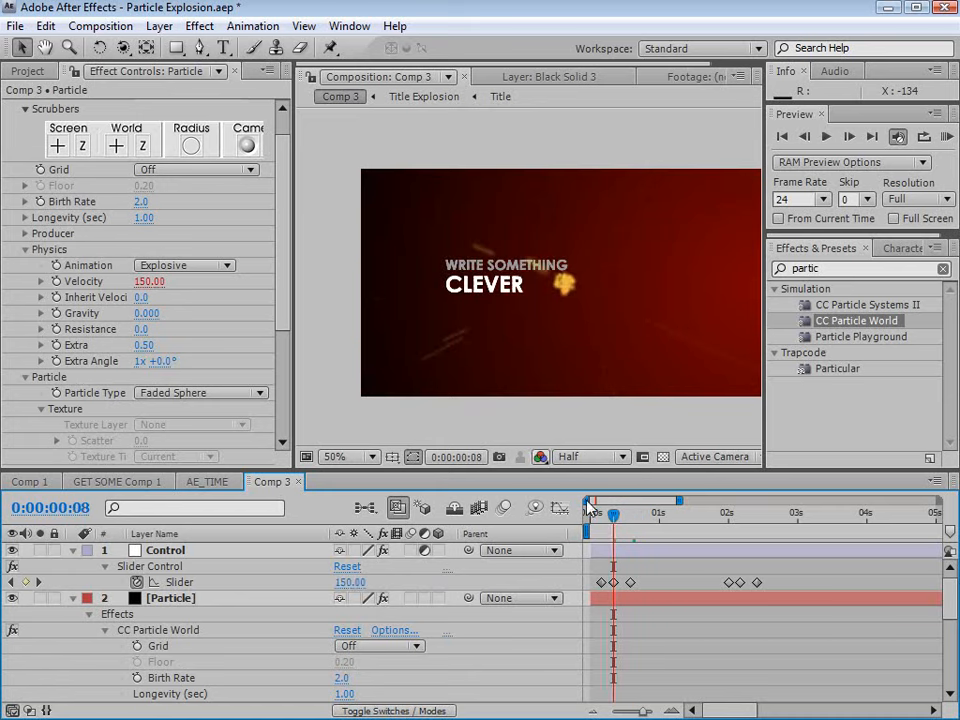
drag(950, 595, 954, 649)
click(869, 574)
click(872, 573)
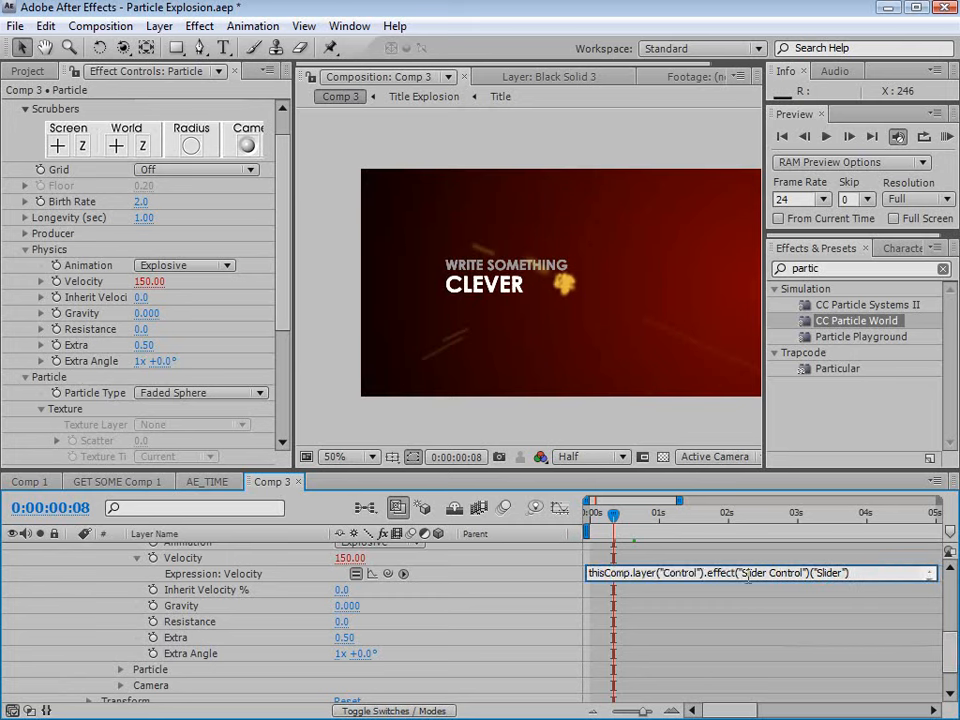
key(Return)
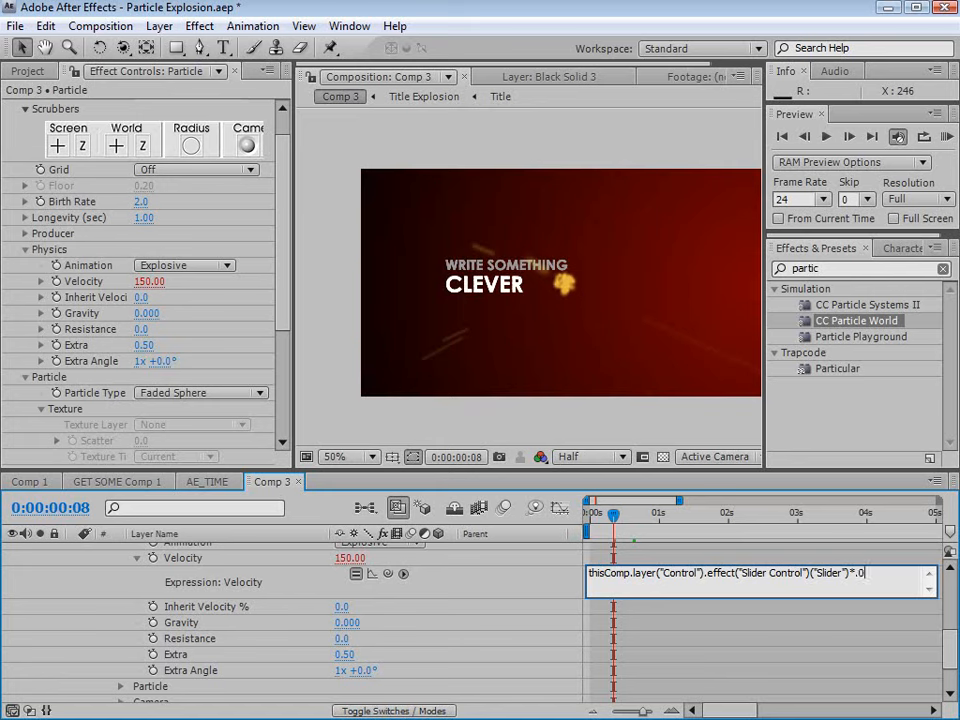
click(754, 622)
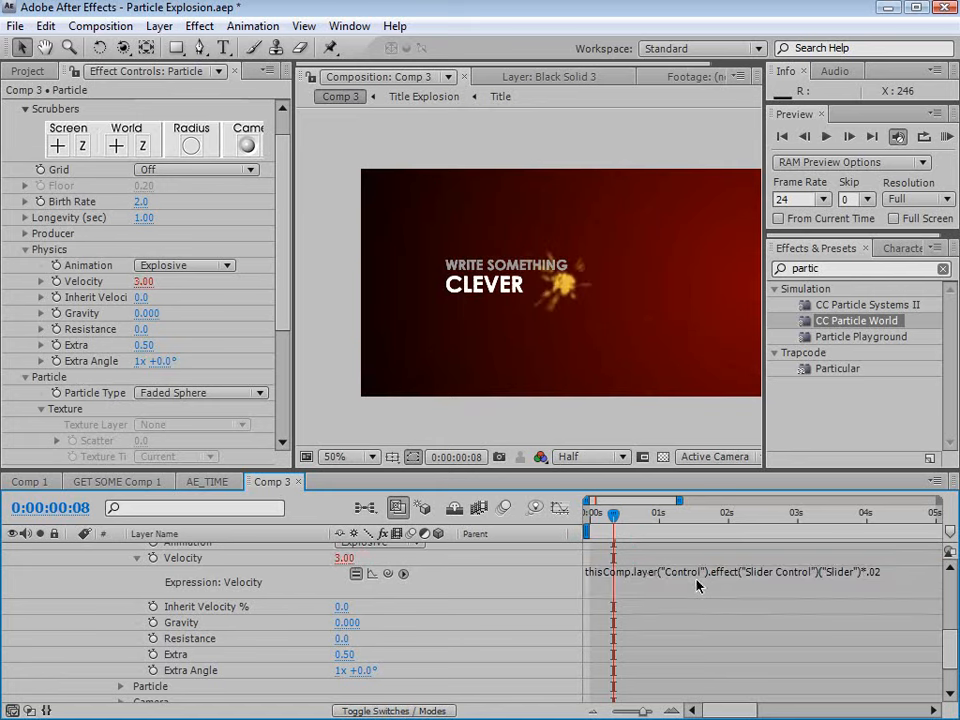
drag(613, 513, 638, 528)
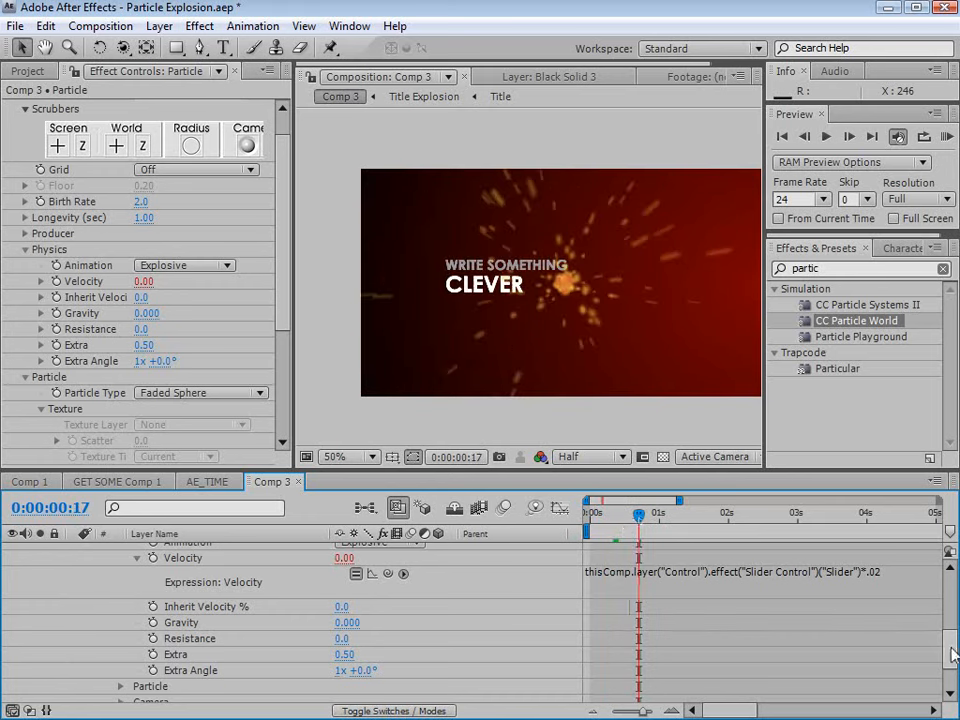
Link the CC Particle World Birth Rate by expression to the Control layer's Slider.
drag(952, 655, 951, 620)
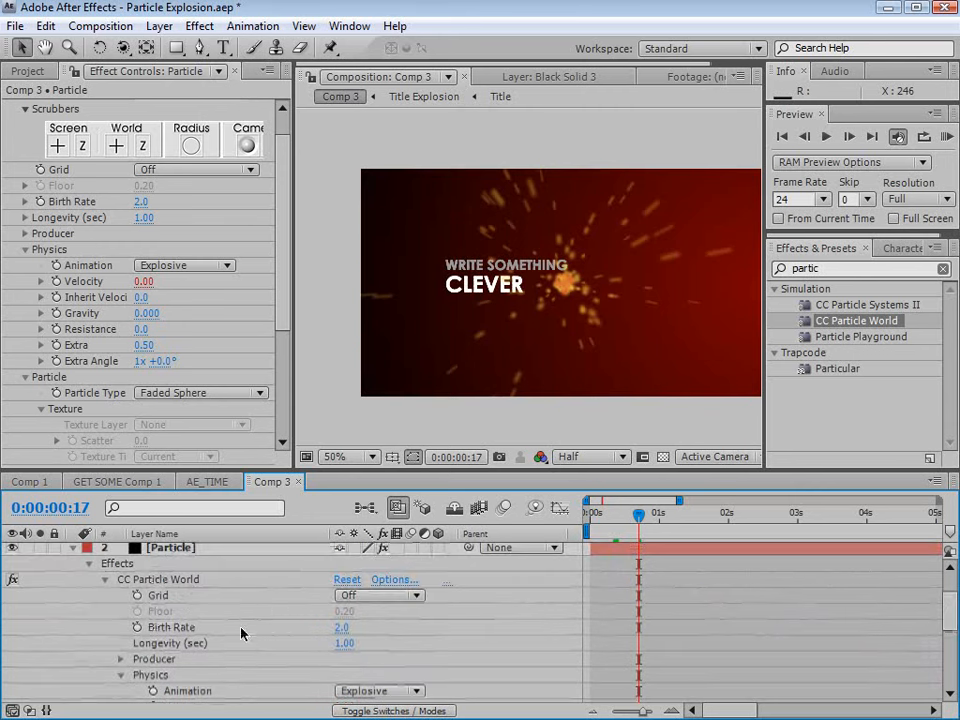
alt+click(137, 628)
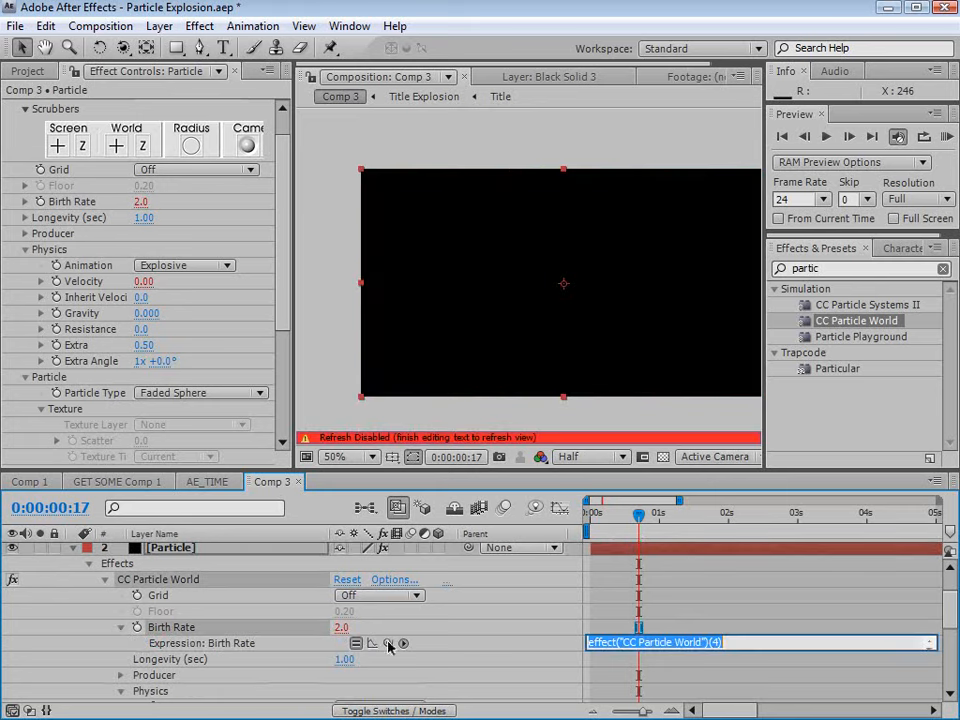
drag(388, 644, 196, 582)
click(955, 600)
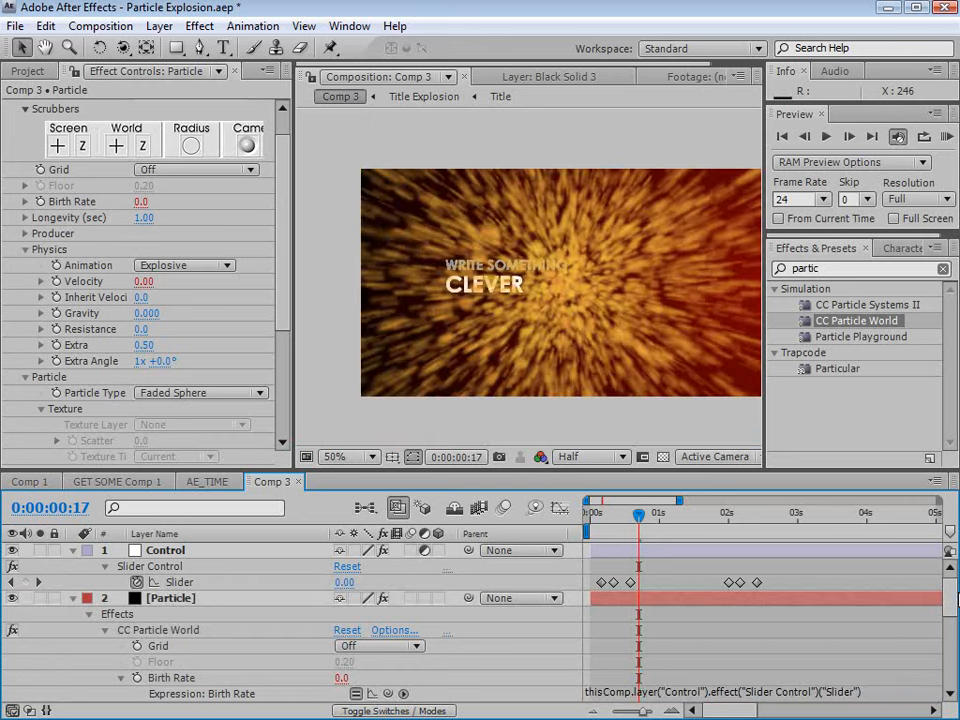
Multiply the Birth Rate expression of CC Particle World by .15 and preview the particle burst.
scroll(799, 627, down, 3)
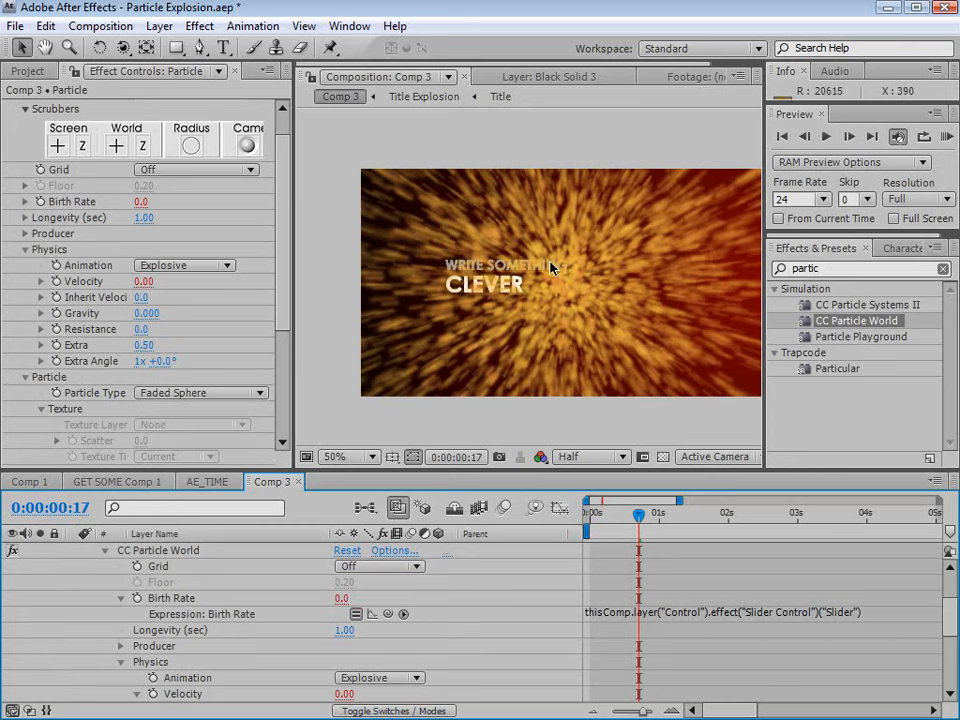
click(877, 612)
click(877, 612)
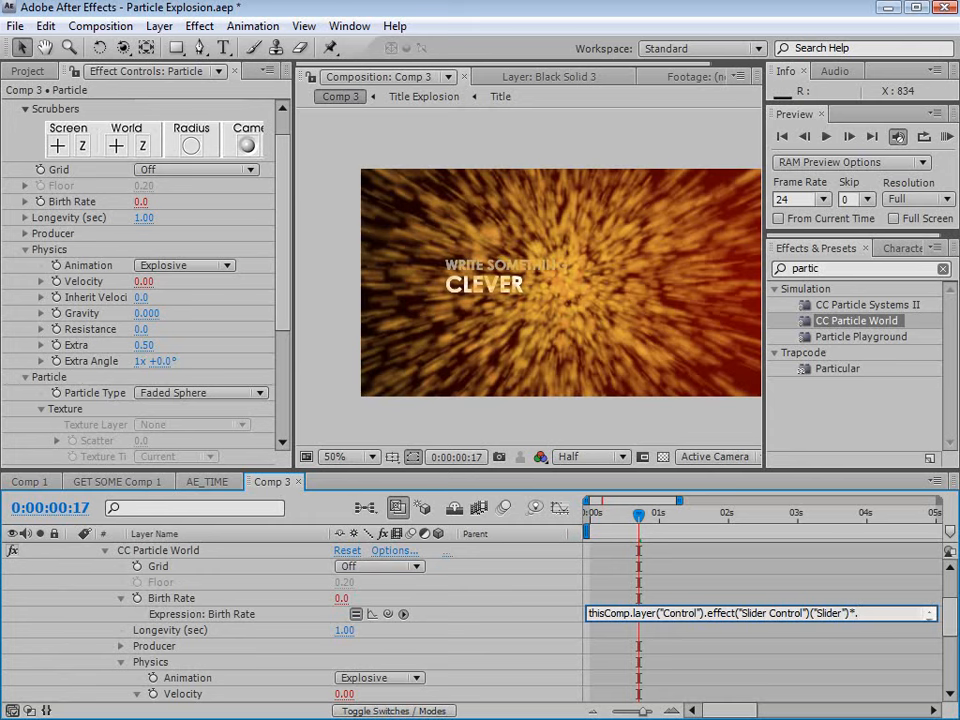
key(KP_Enter)
click(877, 612)
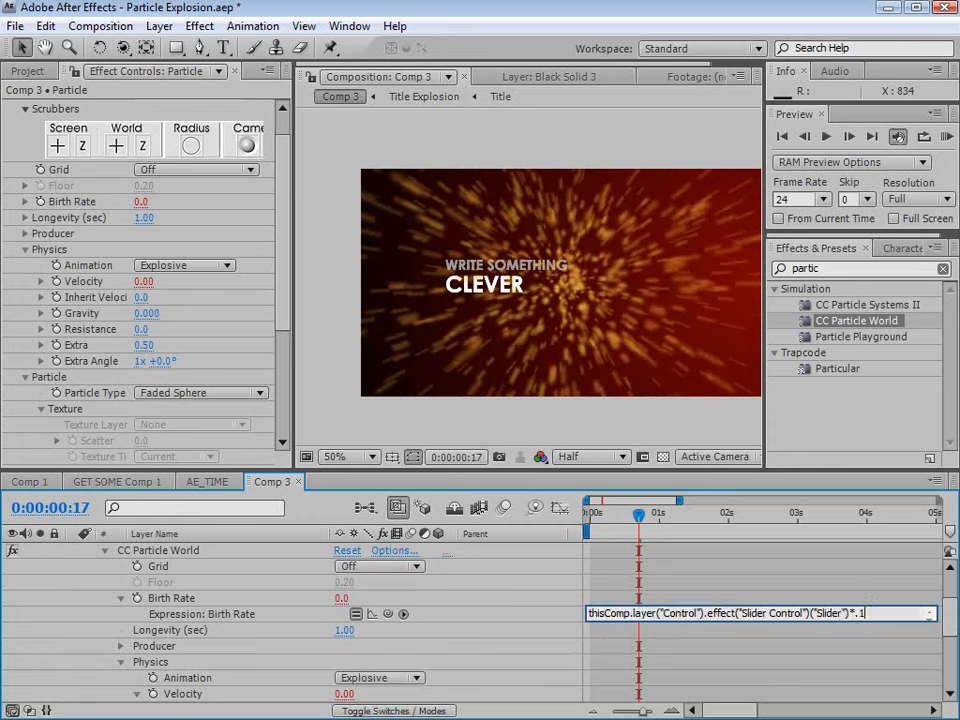
text(5)
key(KP_Enter)
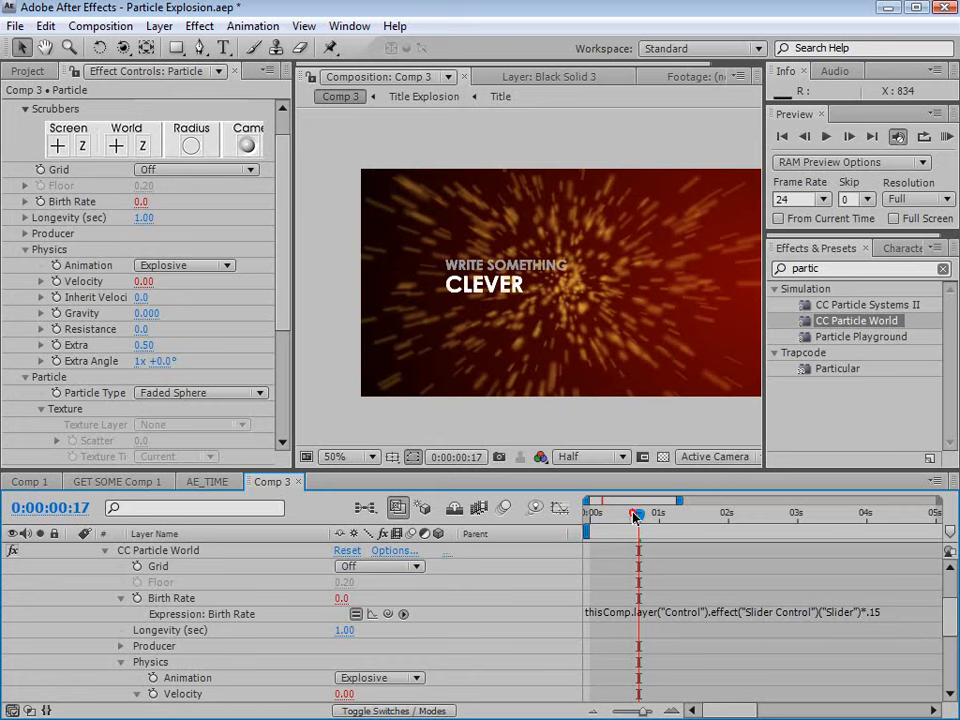
drag(638, 515, 688, 520)
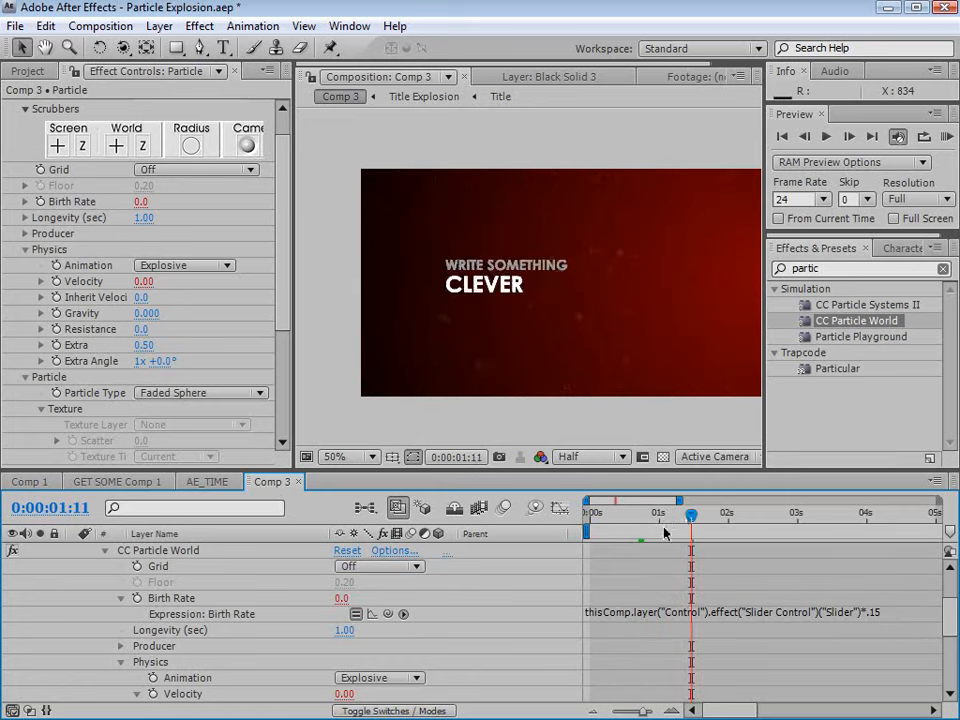
key(KP_0)
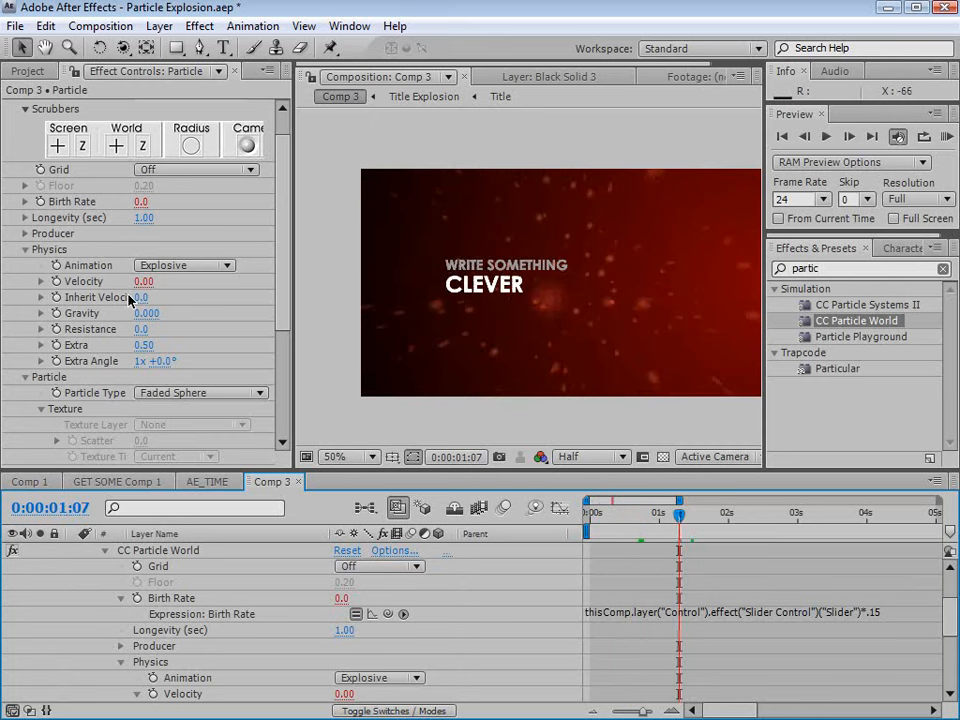
Set the particle Longevity to 0.75 seconds and check the burst at 0:00:00:19.
click(137, 218)
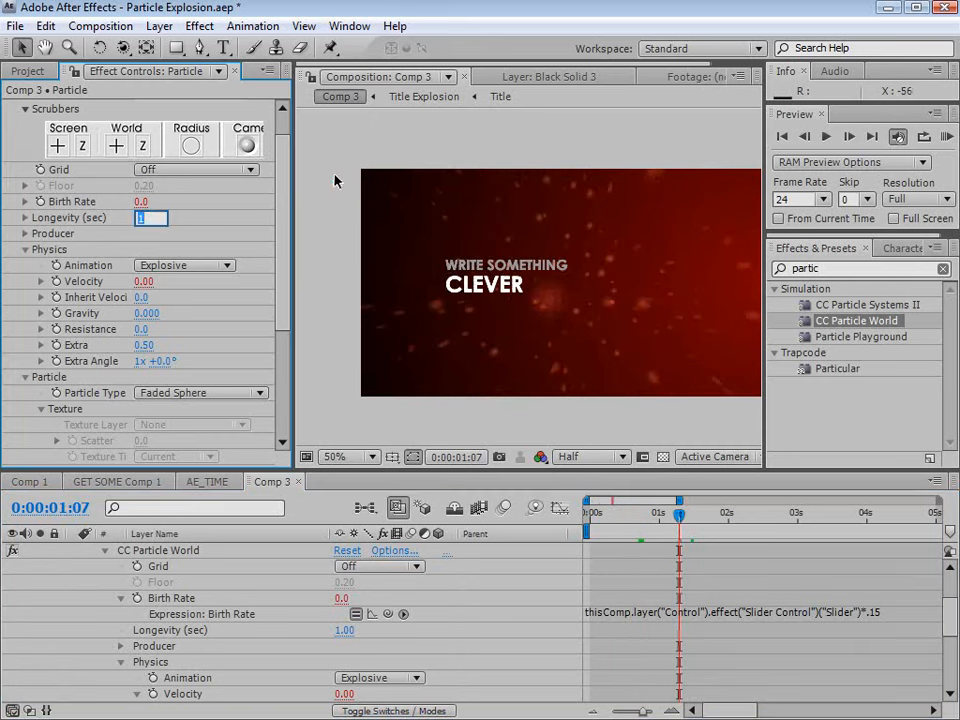
text(.75)
key(Return)
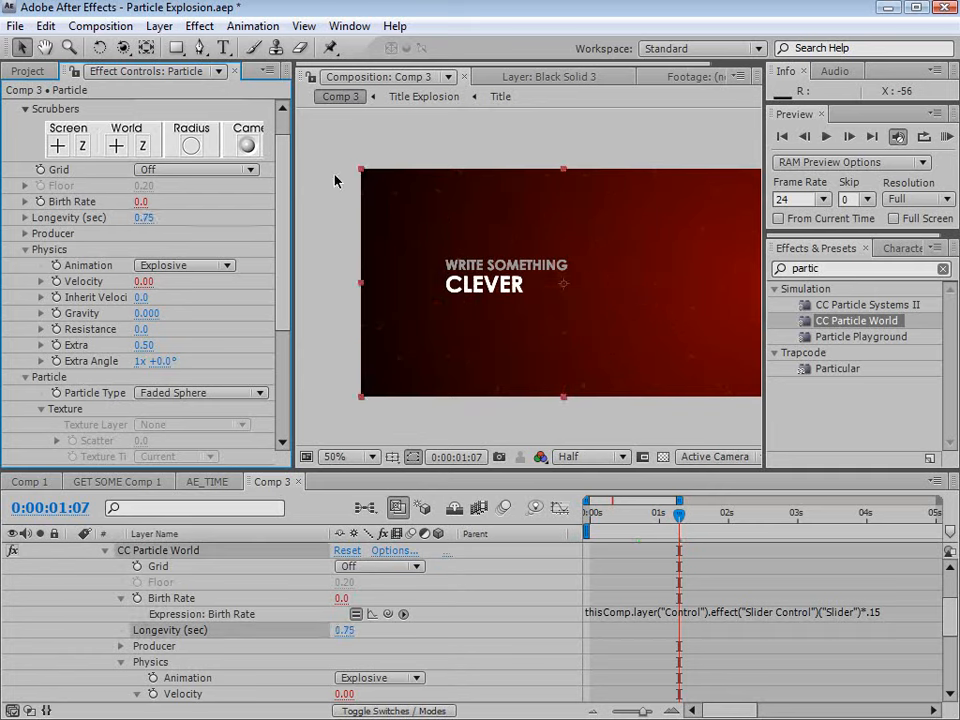
click(633, 516)
mouse_move(633, 516)
mouse_down()
mouse_move(655, 514)
mouse_move(644, 516)
mouse_up()
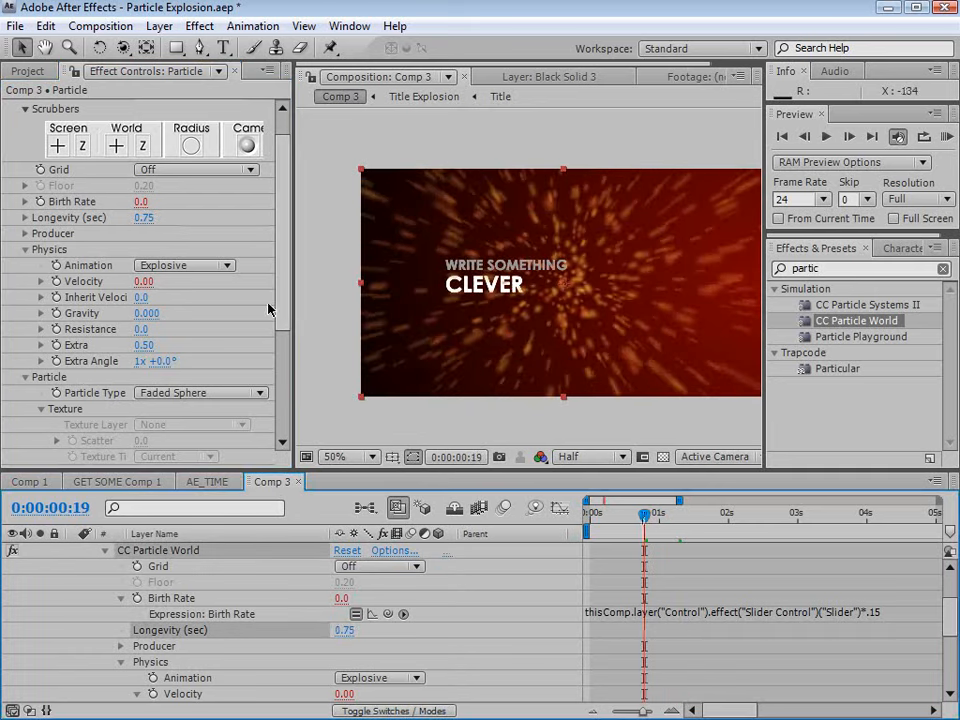
Set the Producer's Radius X and Radius Y to 0 and Radius Z to 0.81, and check the burst at 0:00:00:15.
click(25, 234)
click(145, 297)
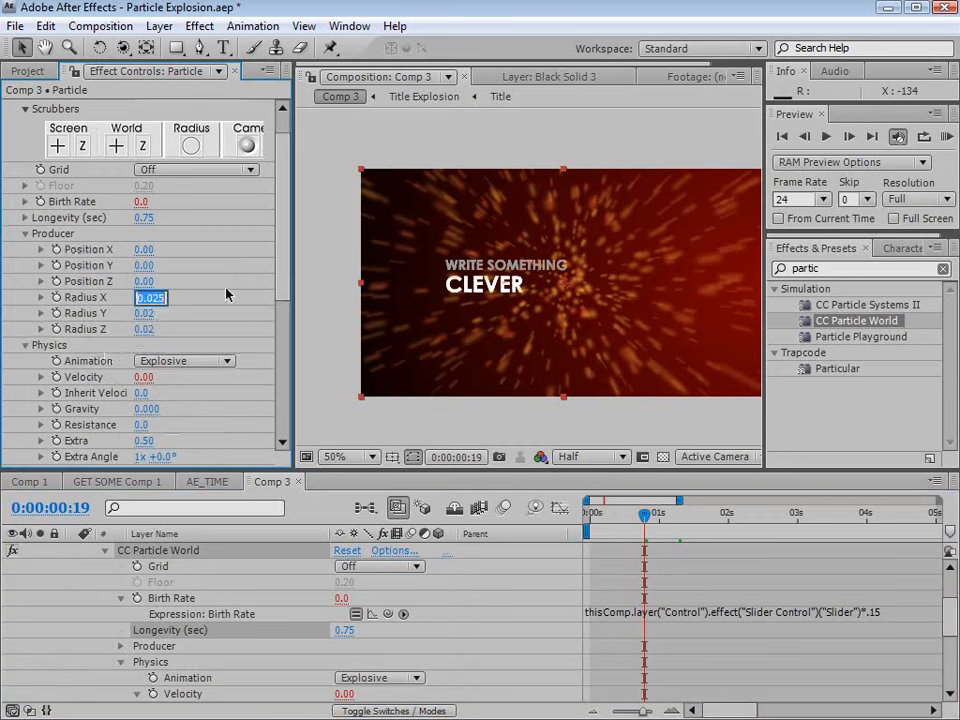
text(0)
key(Tab)
text(0)
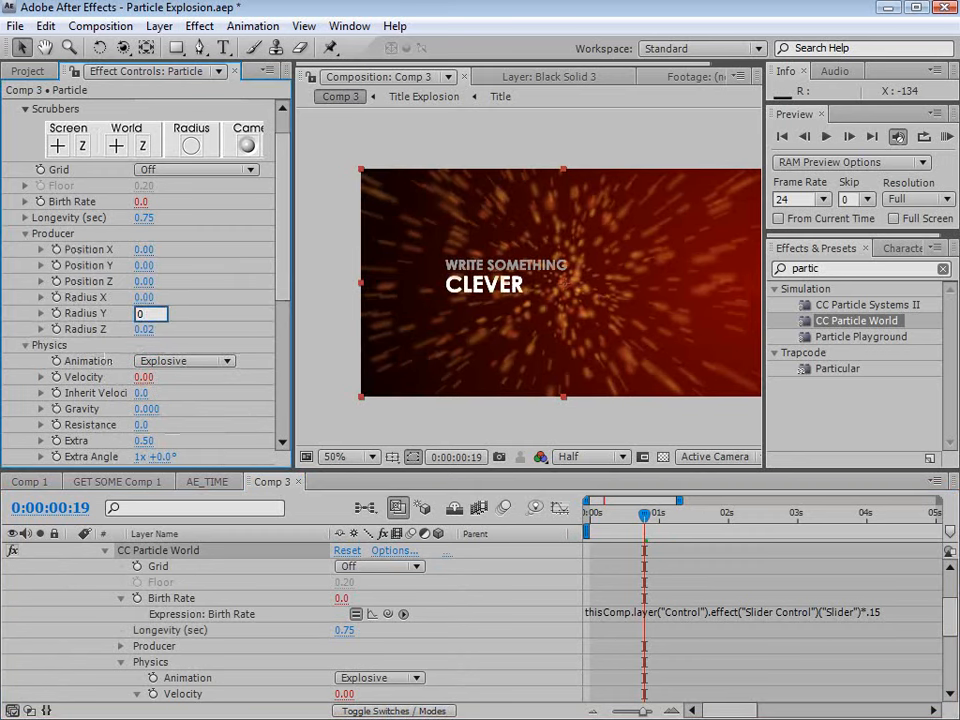
drag(142, 328, 203, 324)
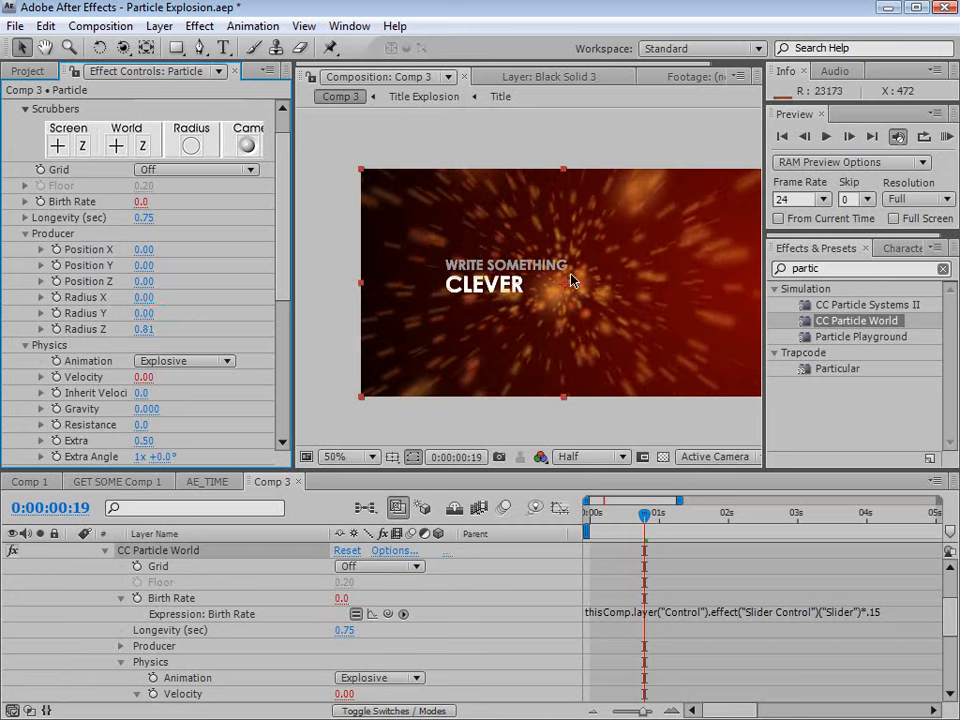
mouse_move(645, 513)
mouse_down()
mouse_move(606, 530)
mouse_move(659, 532)
mouse_move(633, 516)
mouse_up()
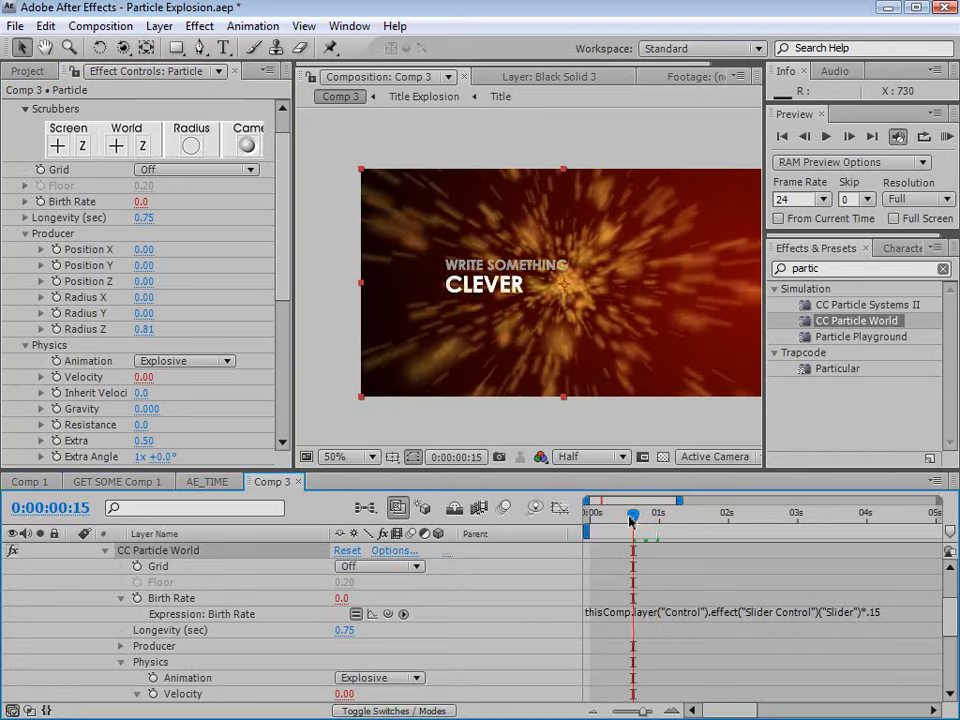
Set the particle Birth Size to 0.220 and Death Size to 0.070, and check the burst at 0:00:00:13.
scroll(270, 266, down, 6)
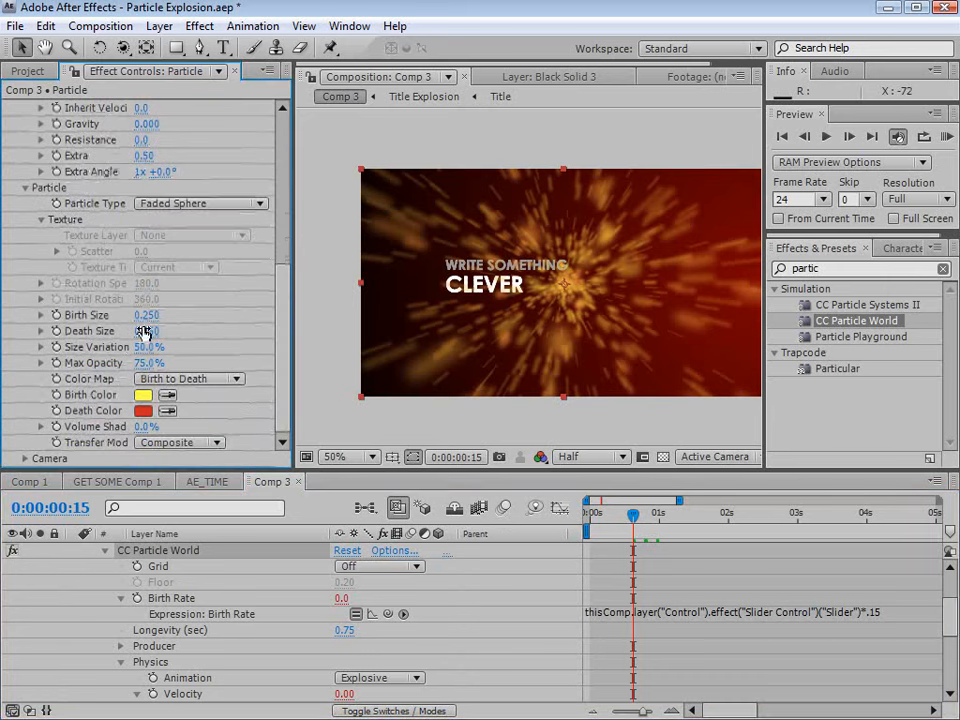
mouse_move(147, 331)
mouse_down()
mouse_move(109, 333)
mouse_move(155, 330)
mouse_up()
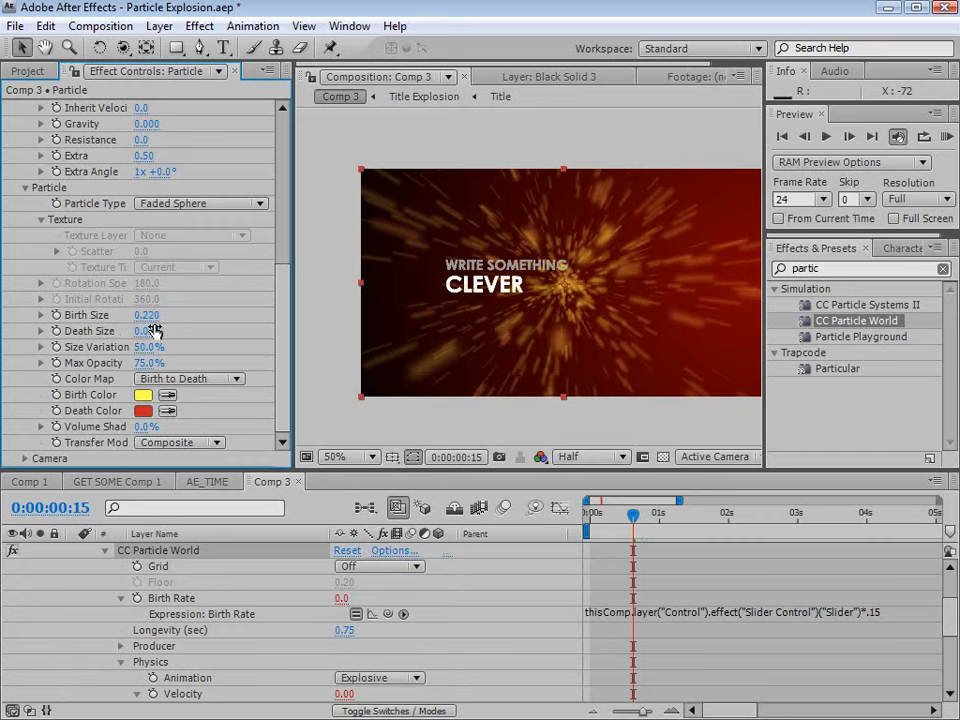
mouse_move(632, 514)
mouse_down()
mouse_move(655, 514)
mouse_move(617, 516)
mouse_move(627, 527)
mouse_up()
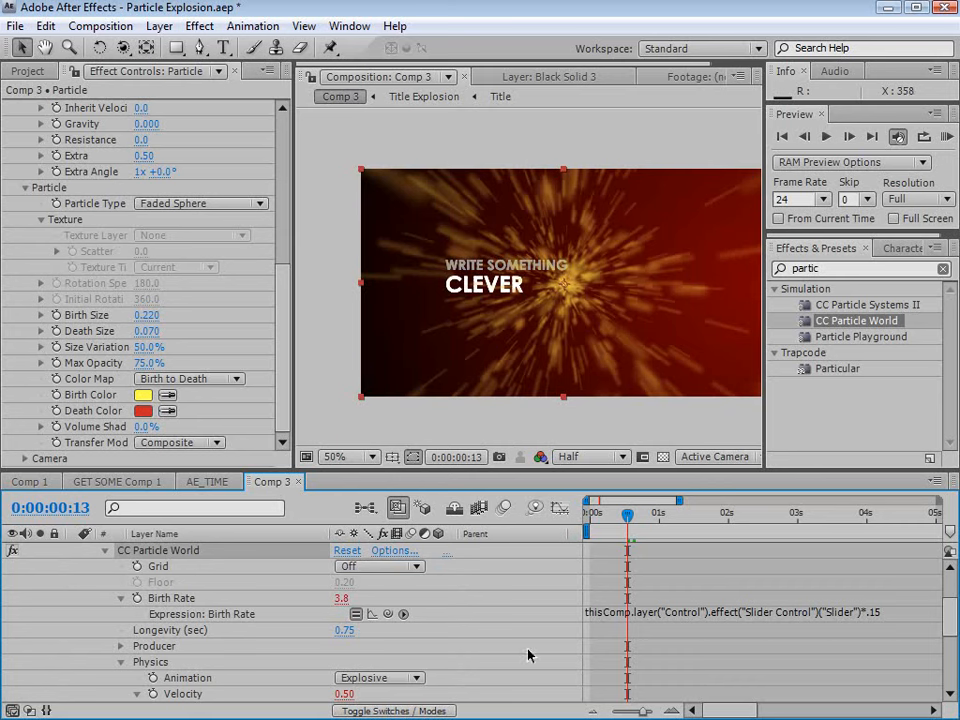
Try shifting the Producer's Position Y in CC Particle World, and undo the change.
scroll(525, 640, up, 2)
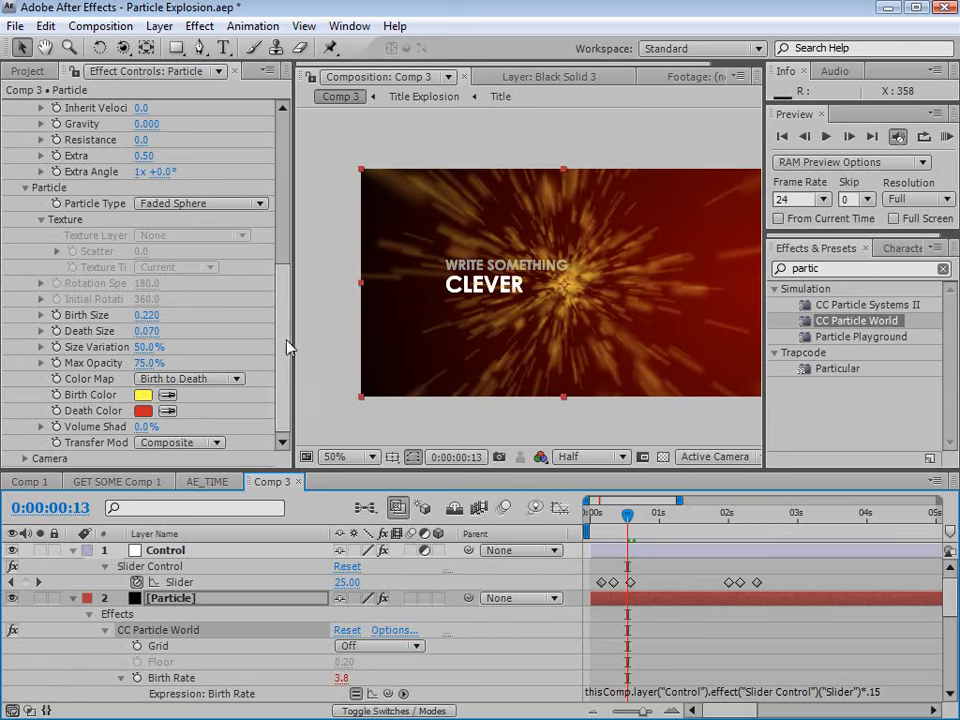
scroll(214, 254, up, 6)
mouse_move(144, 268)
mouse_down()
mouse_move(134, 272)
mouse_move(146, 281)
mouse_up()
key(ctrl+z)
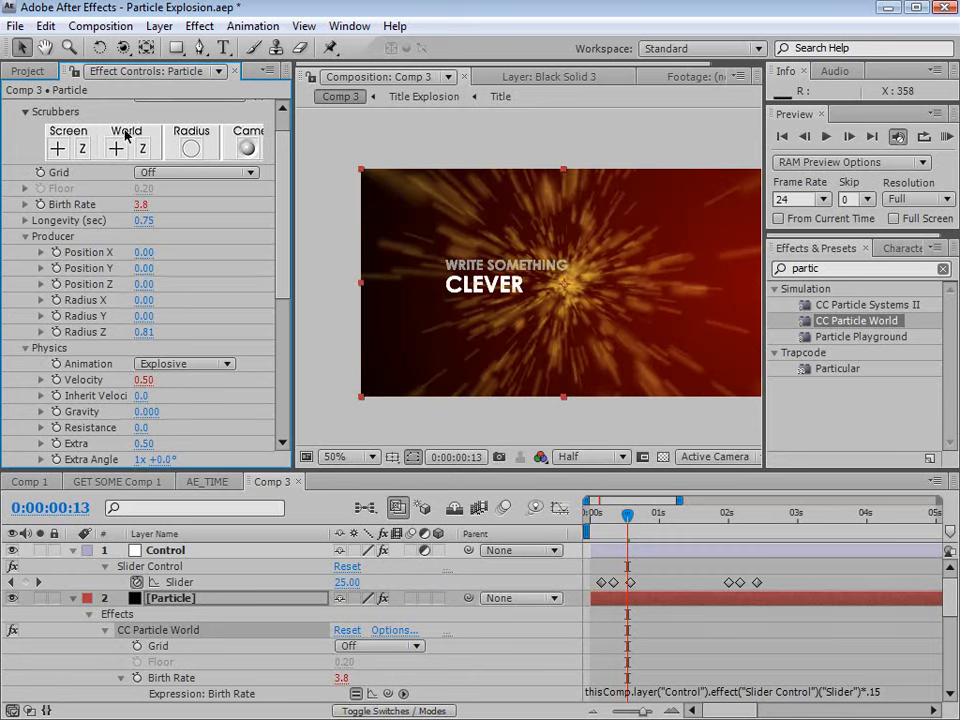
Add a null object to Comp 3, rename it ccNull and make it a 3D layer.
click(159, 26)
mouse_move(230, 48)
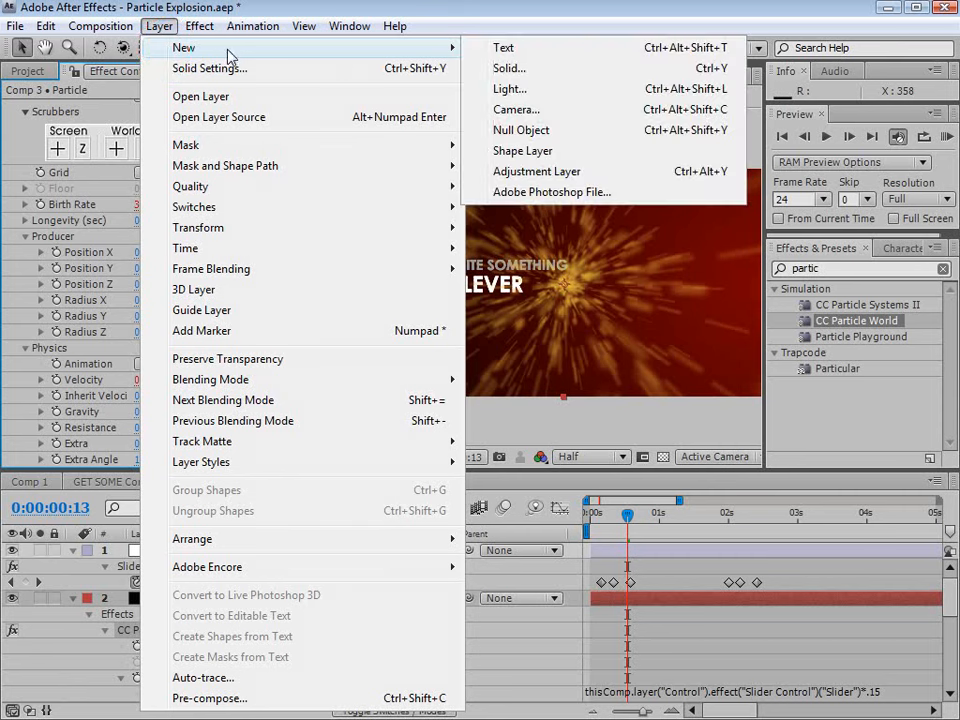
click(525, 130)
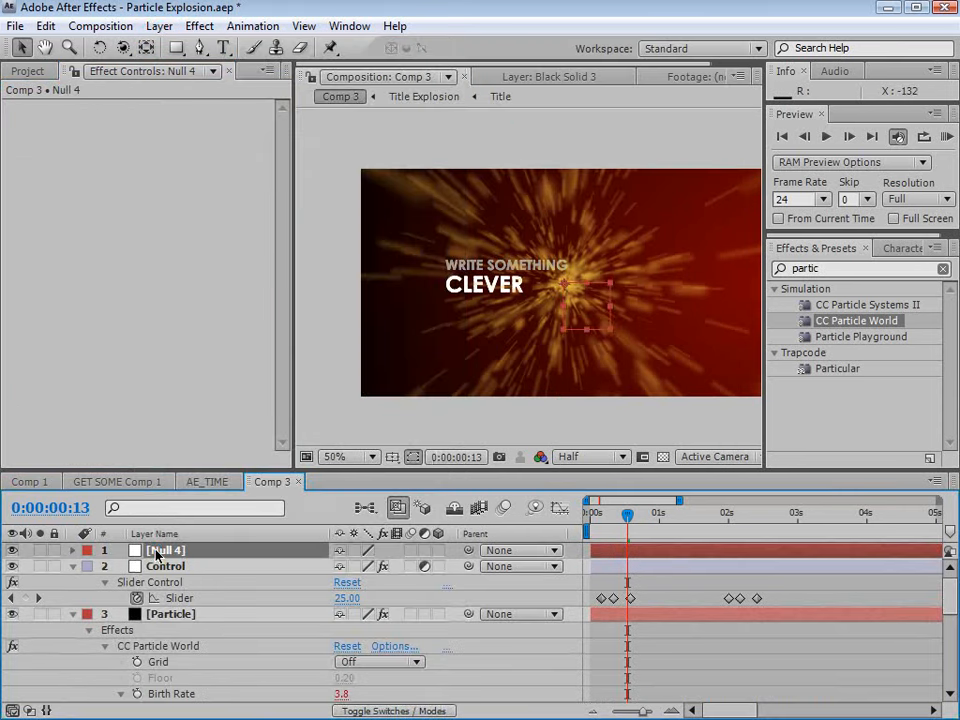
key(Return)
text(cc)
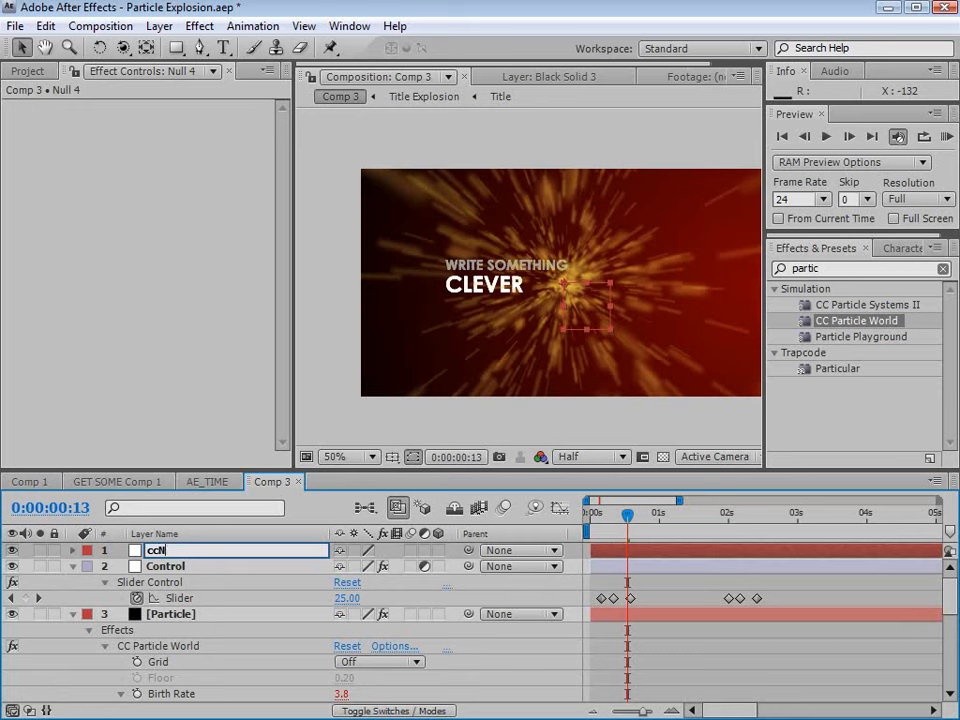
click(155, 568)
click(160, 551)
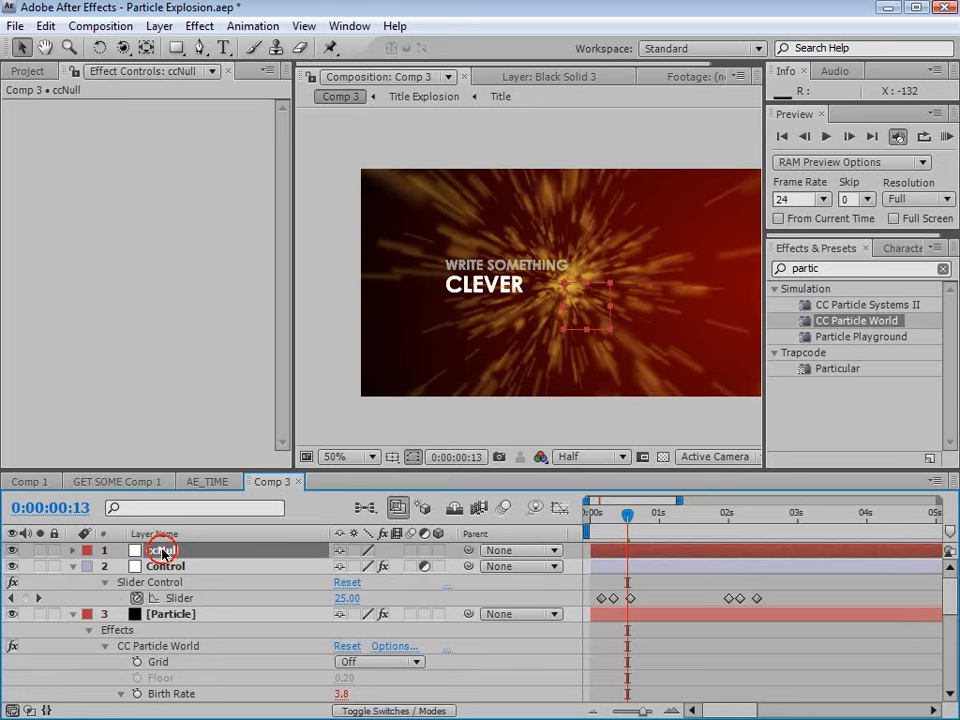
click(439, 550)
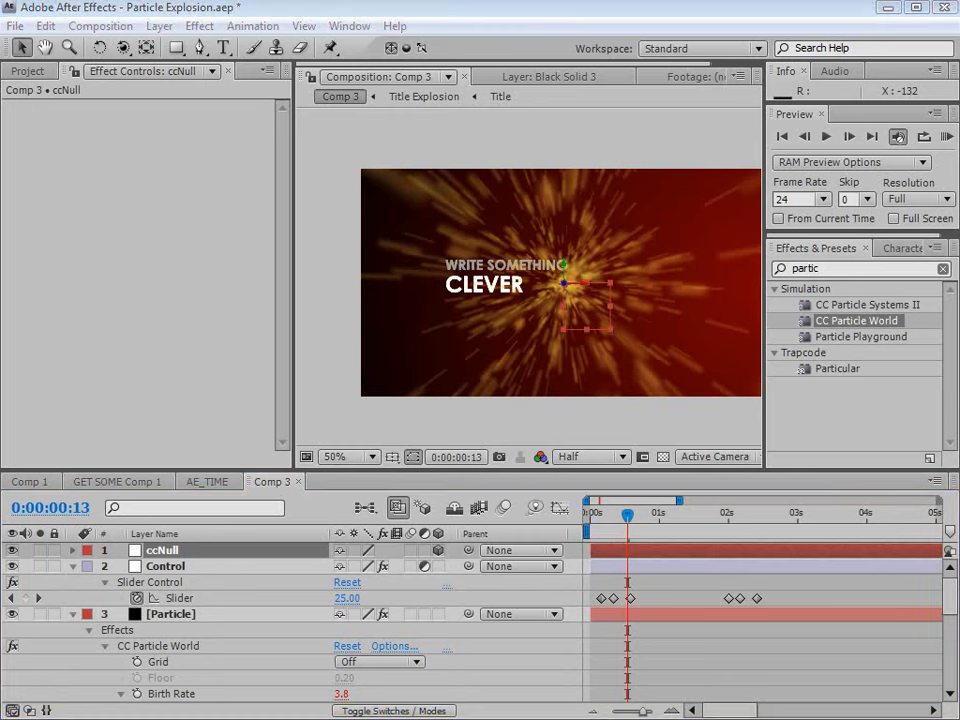
Switch to Particle World Script.txt in Notepad and copy the two-line x expression that references ccNull.
key(alt+Tab)
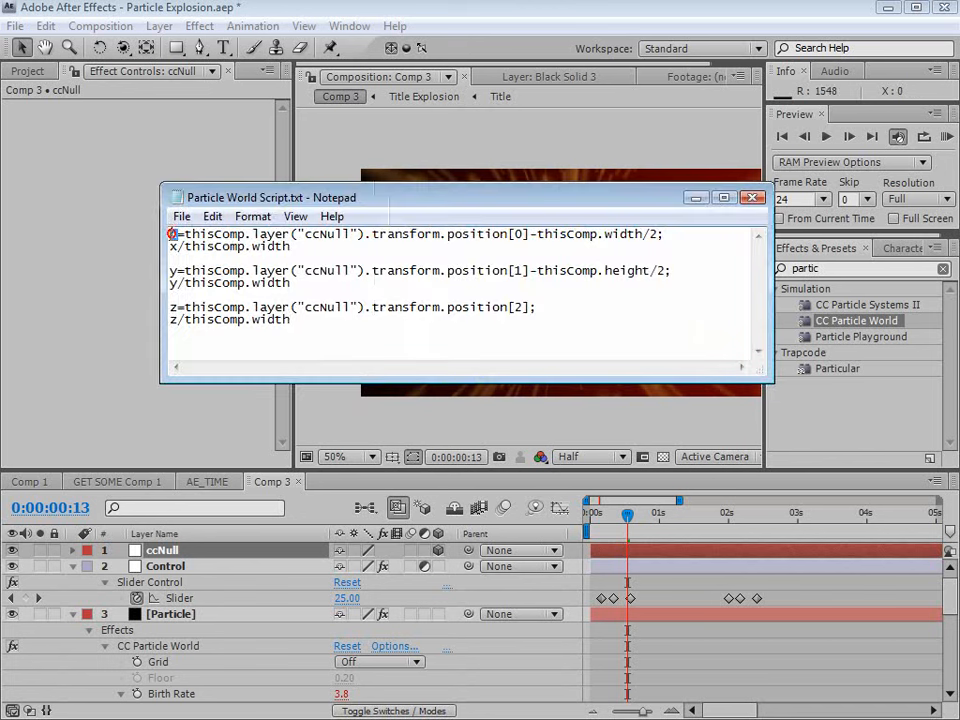
double_click(171, 234)
double_click(173, 270)
double_click(173, 307)
drag(295, 246, 53, 213)
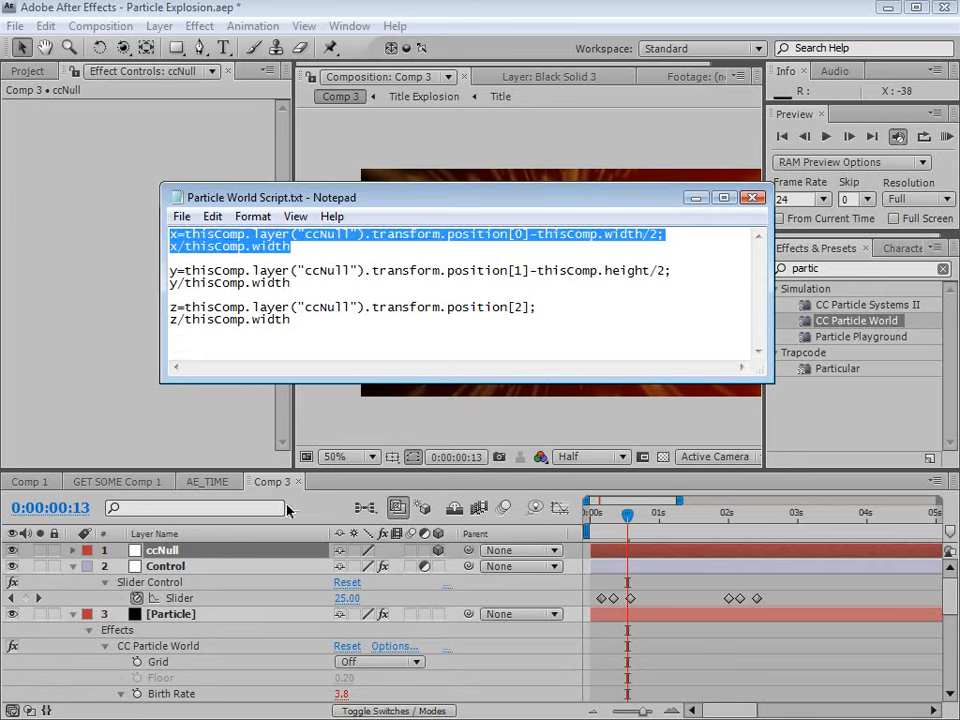
Apply the copied x expression to the Producer's Position X on the Particle layer.
drag(293, 471, 269, 384)
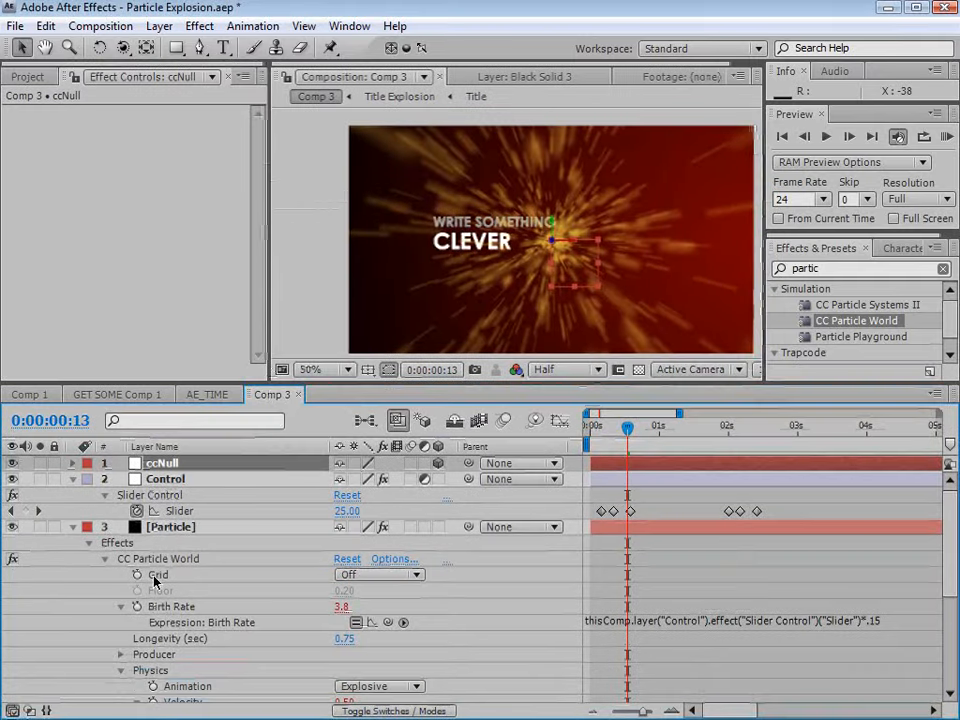
click(121, 654)
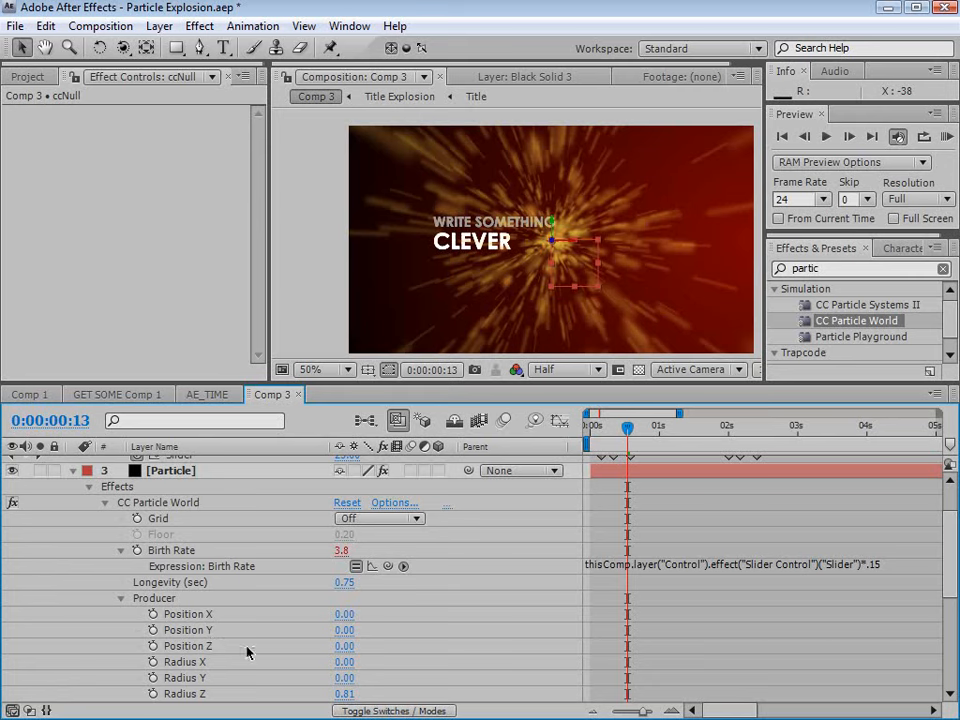
alt+click(153, 614)
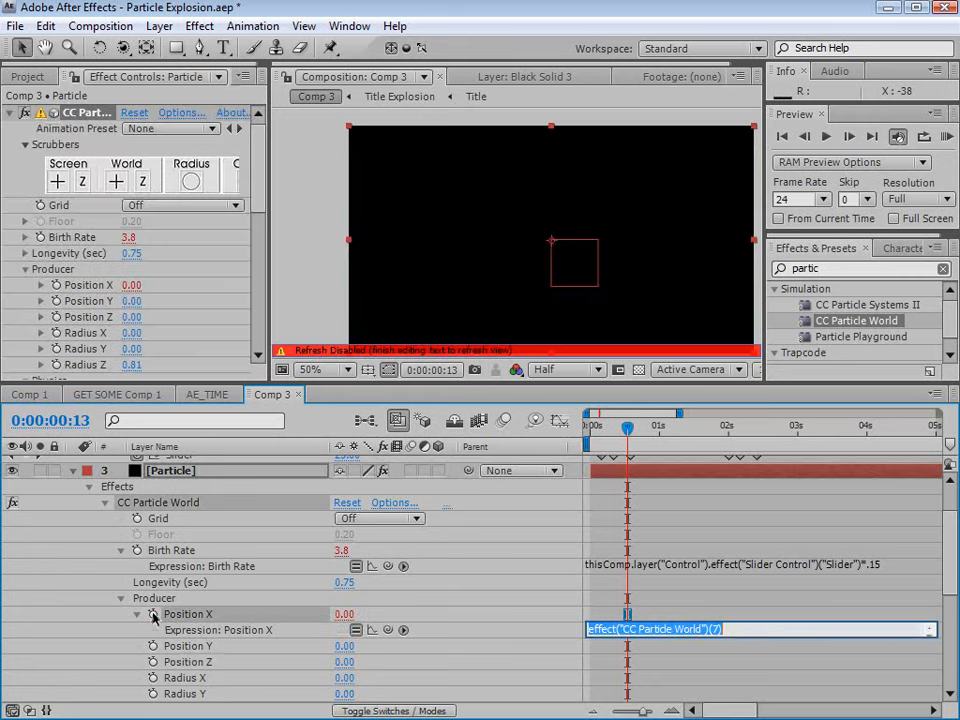
text(x/thisComp.width)
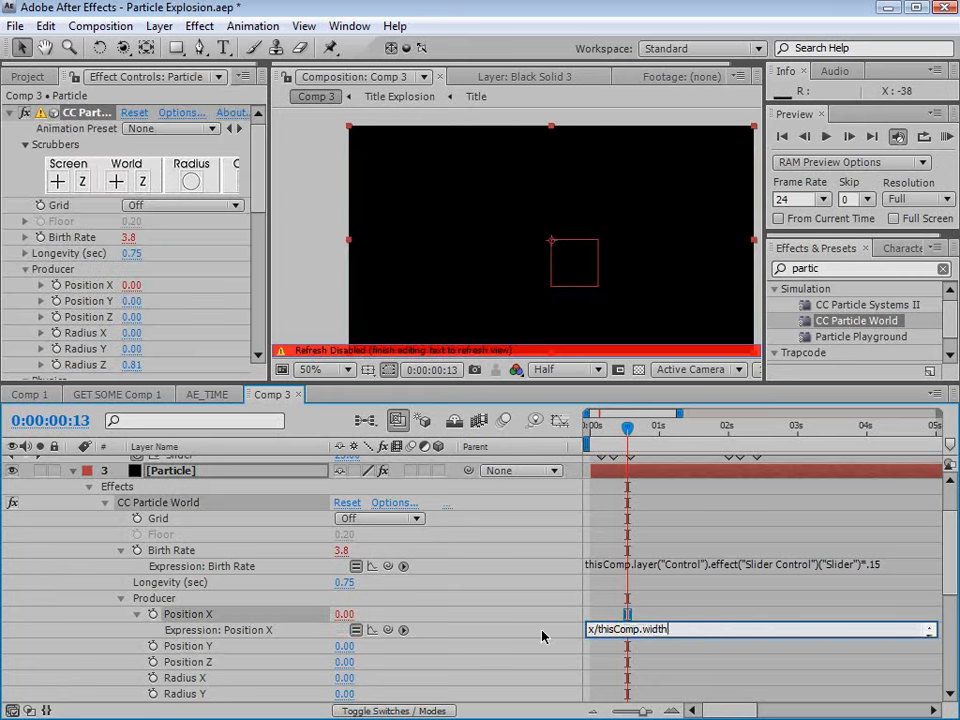
drag(650, 637, 650, 671)
click(653, 618)
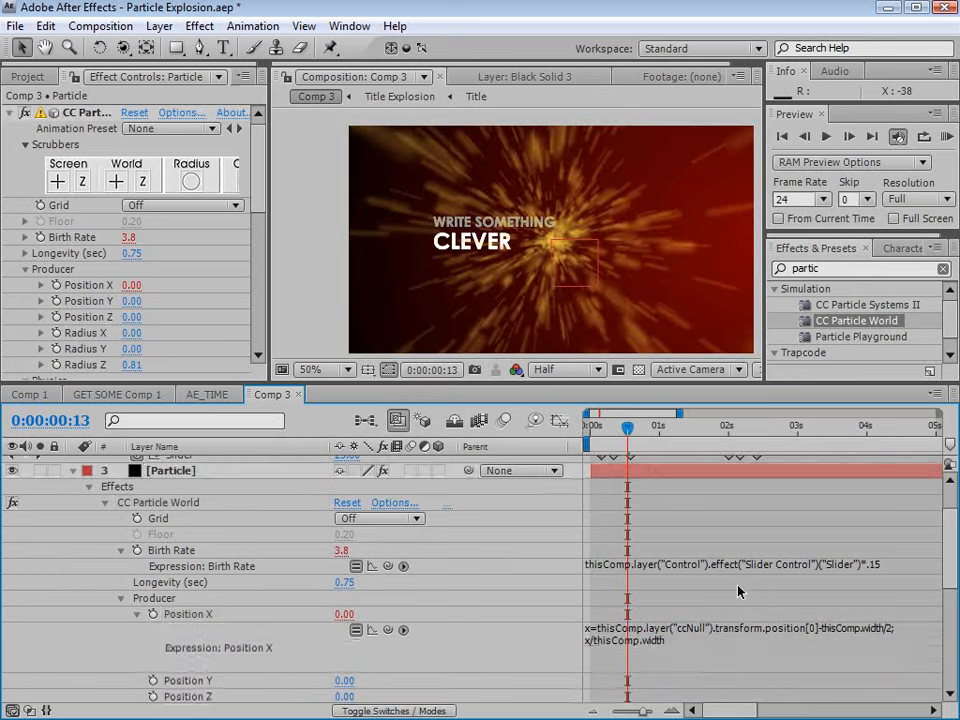
Copy the two-line y expression from the Notepad script and apply it to the Producer's Position Y.
scroll(739, 589, down, 3)
key(alt+Tab)
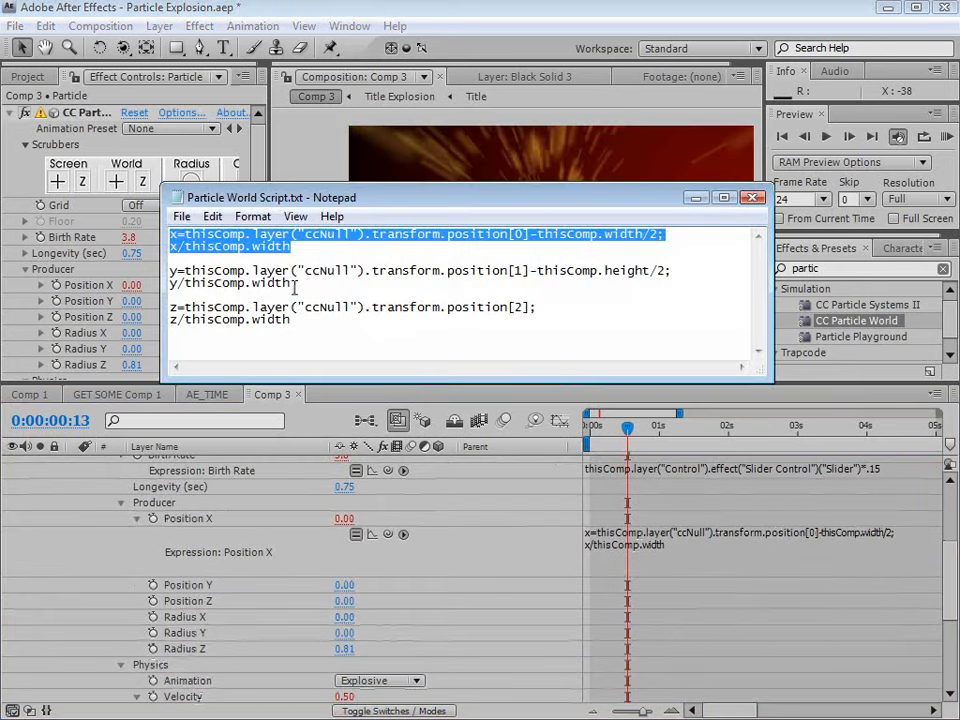
drag(295, 287, 170, 271)
key(ctrl+c)
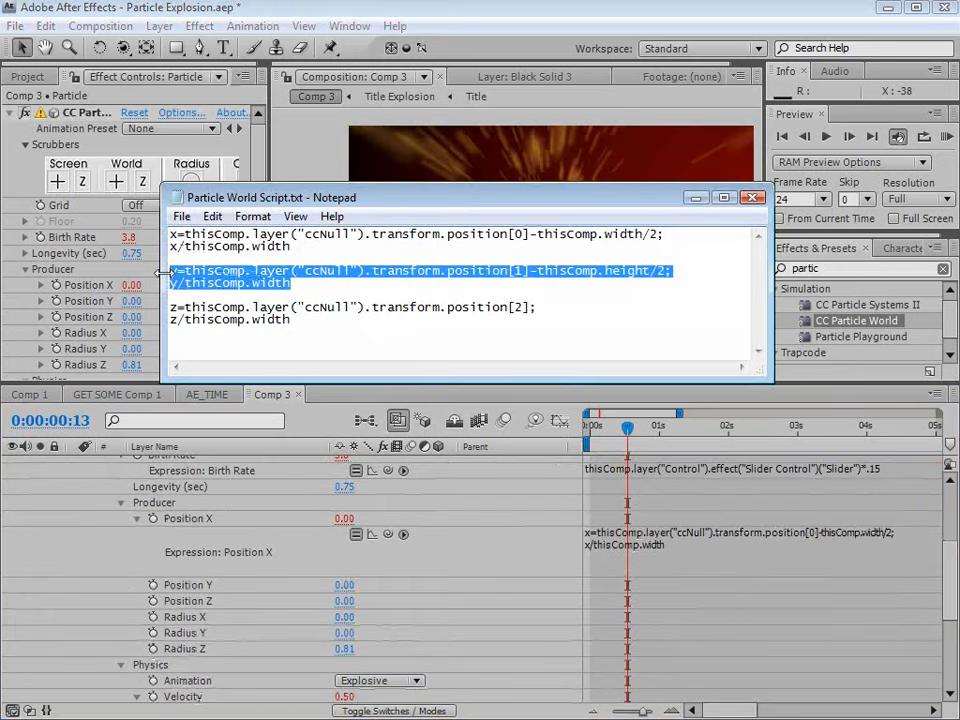
alt+click(152, 587)
key(ctrl+v)
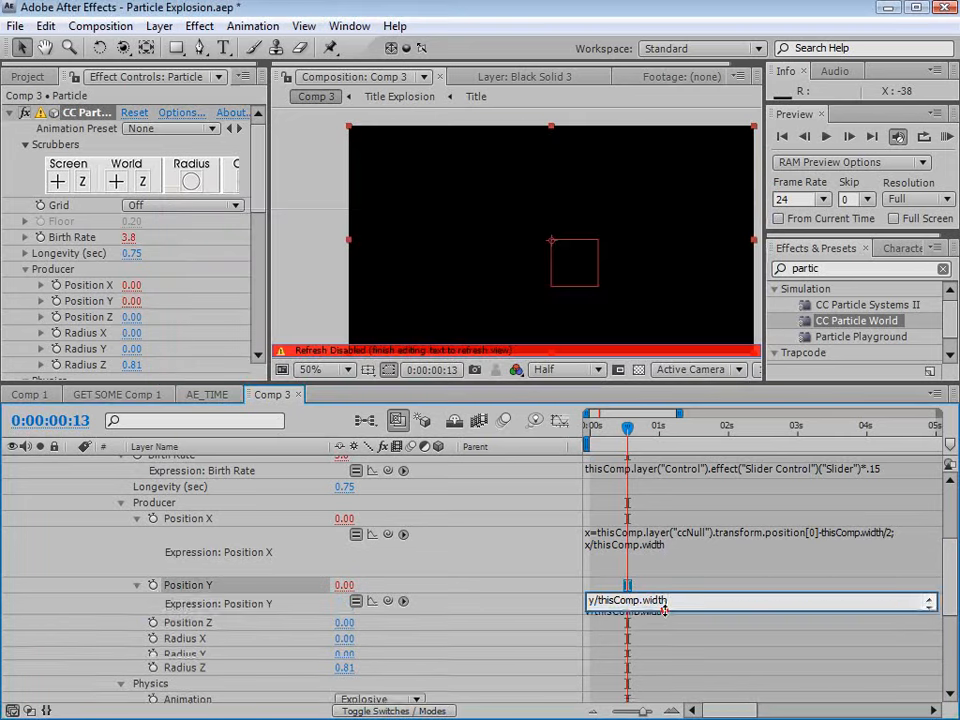
Copy the two-line z expression from the Notepad script and apply it to the Producer's Position Z on the Particle layer.
key(alt+Tab)
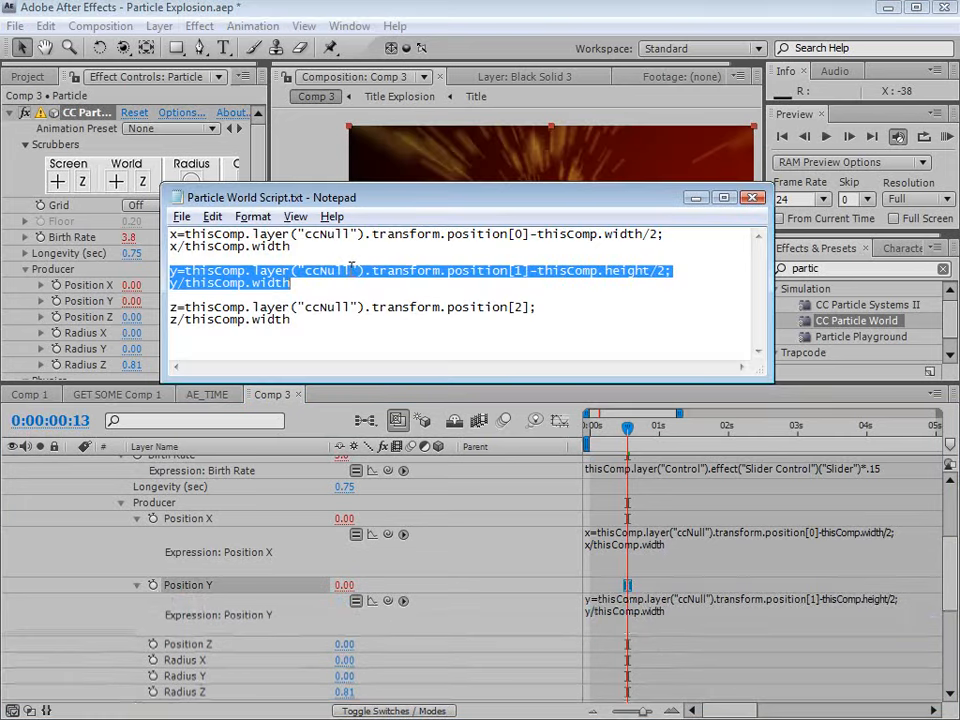
drag(291, 319, 160, 309)
key(ctrl+c)
key(alt+Tab)
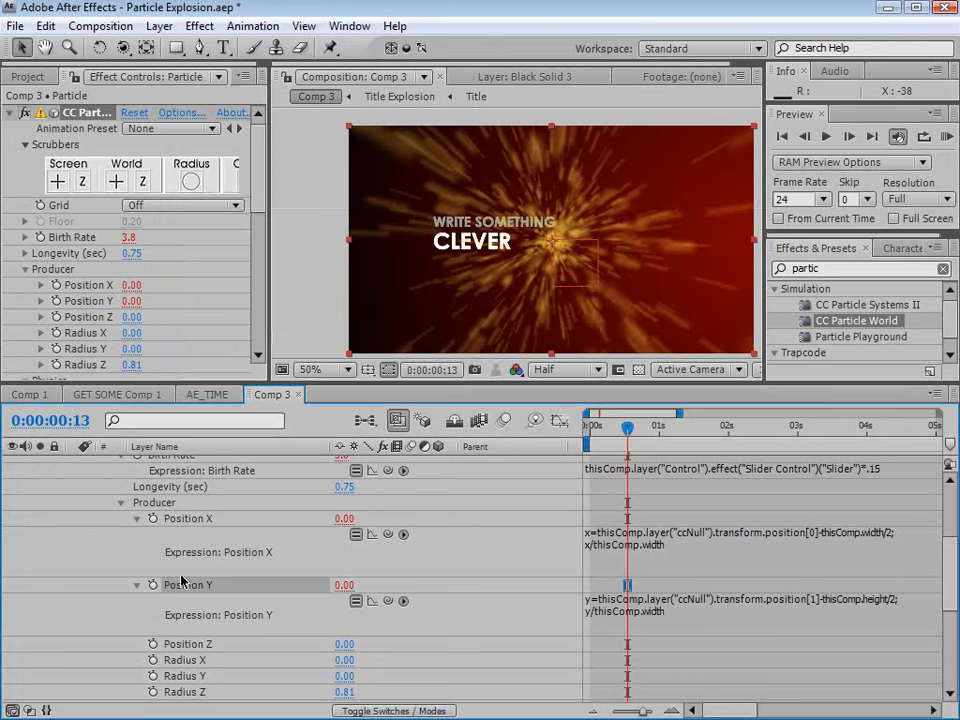
alt+click(153, 645)
key(ctrl+v)
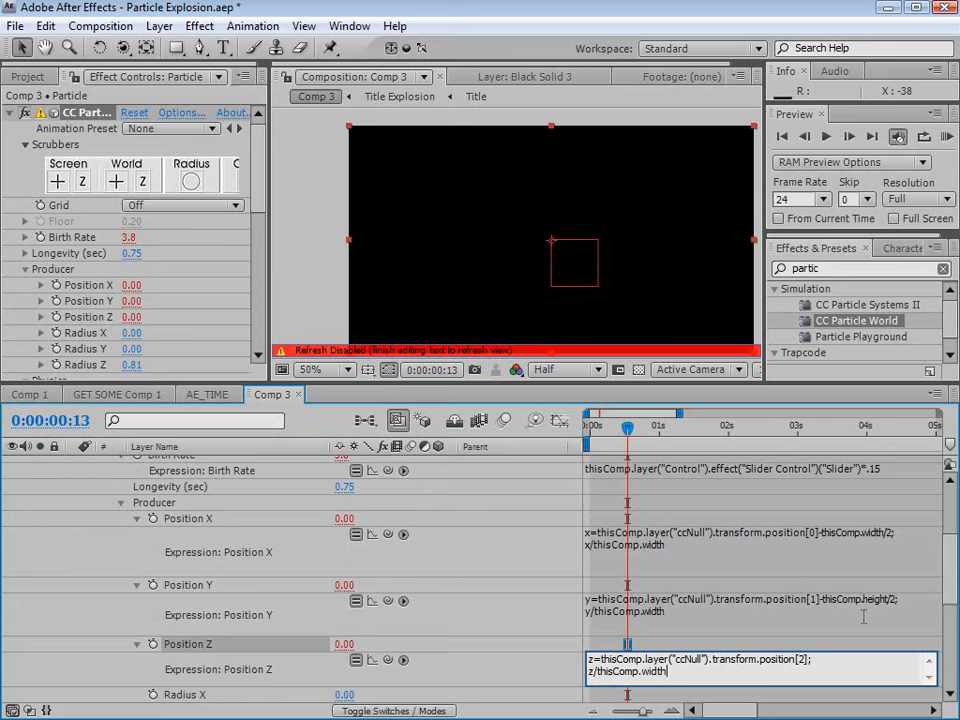
drag(951, 580, 951, 593)
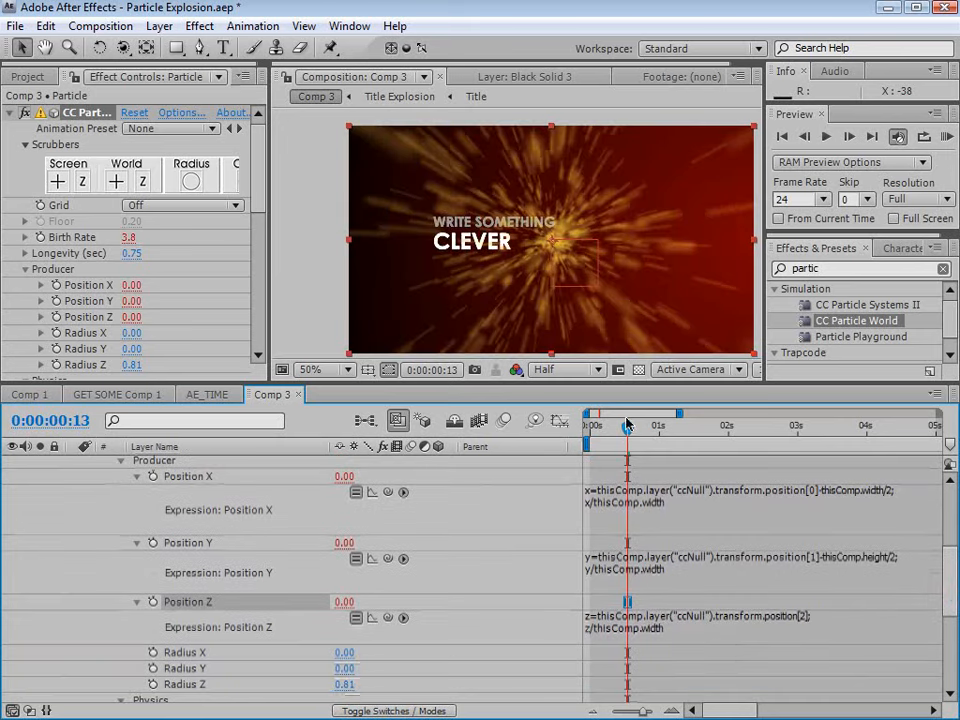
Try moving the ccNull layer sideways in the composition to shift the particle burst, and reset its transform.
drag(628, 427, 633, 432)
scroll(300, 560, up, 10)
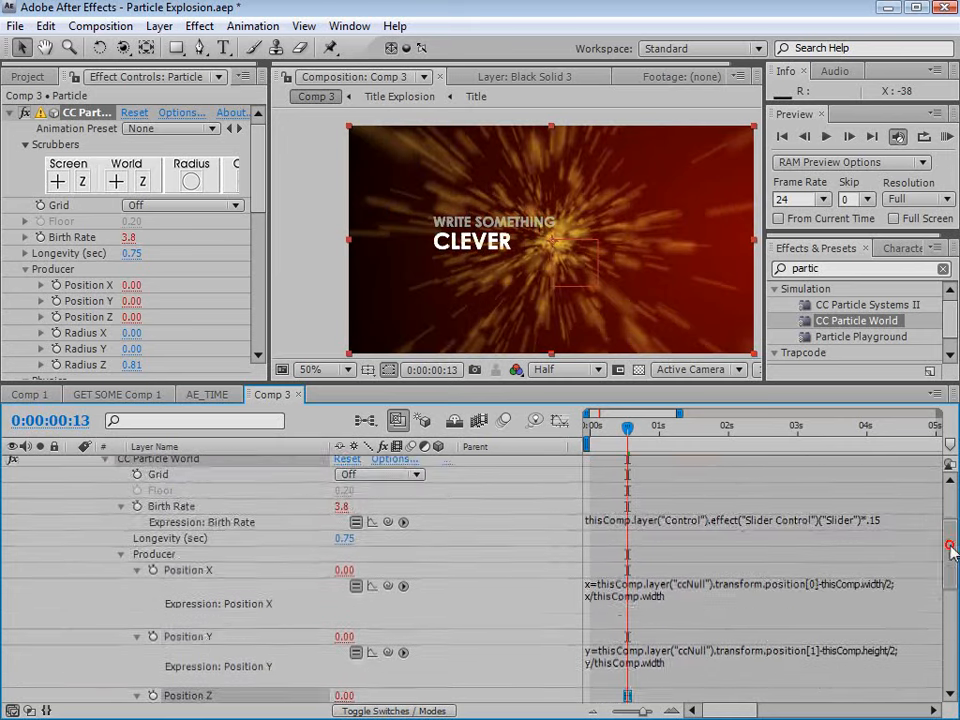
click(160, 463)
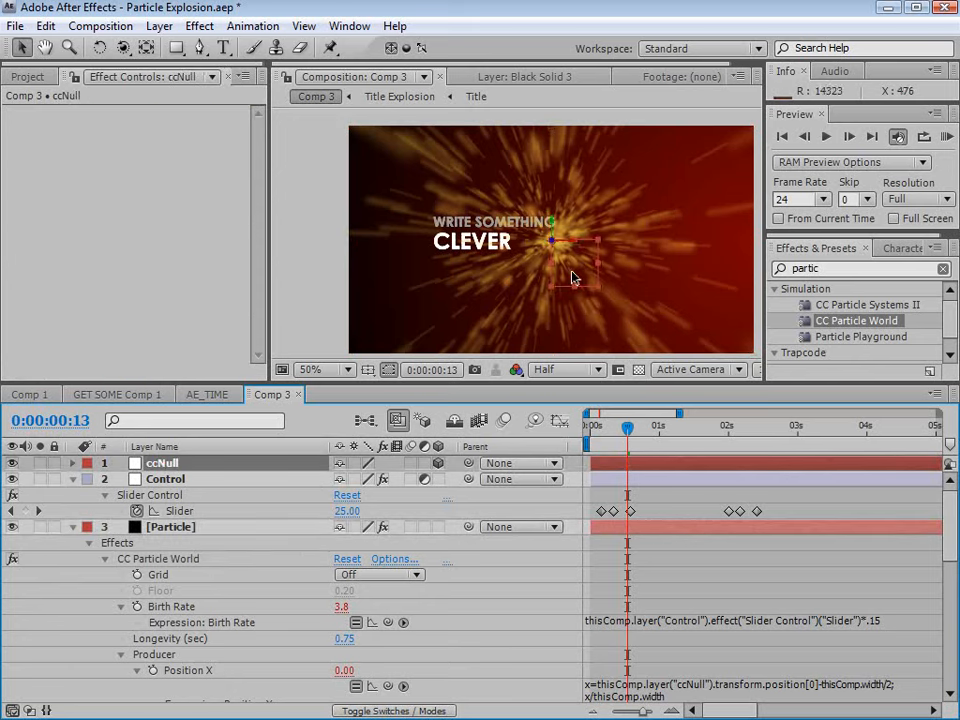
drag(574, 274, 656, 261)
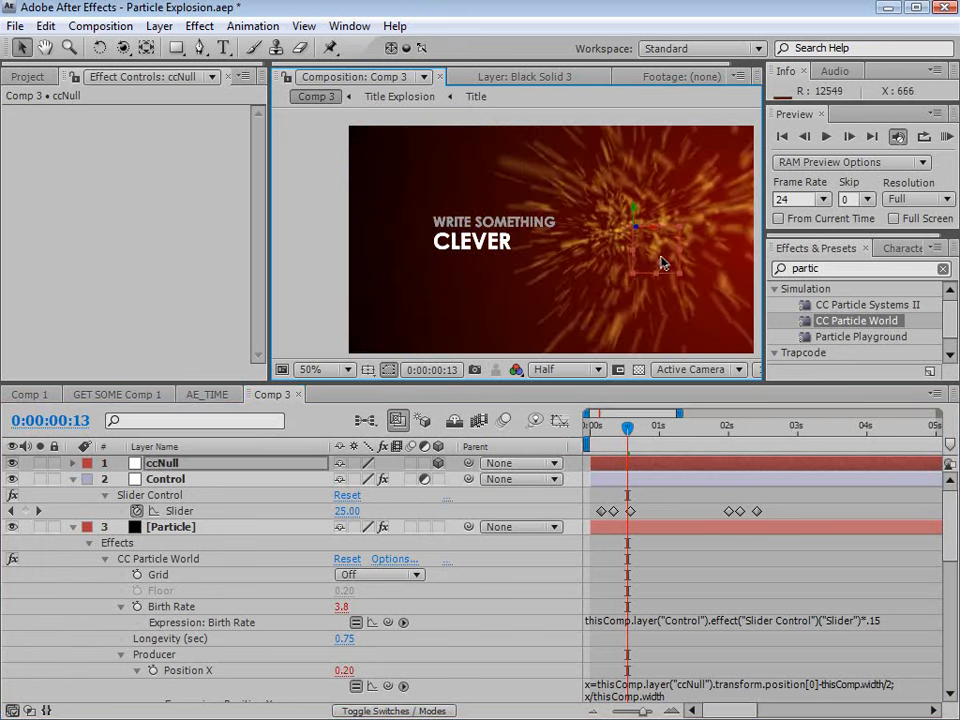
right_click(648, 240)
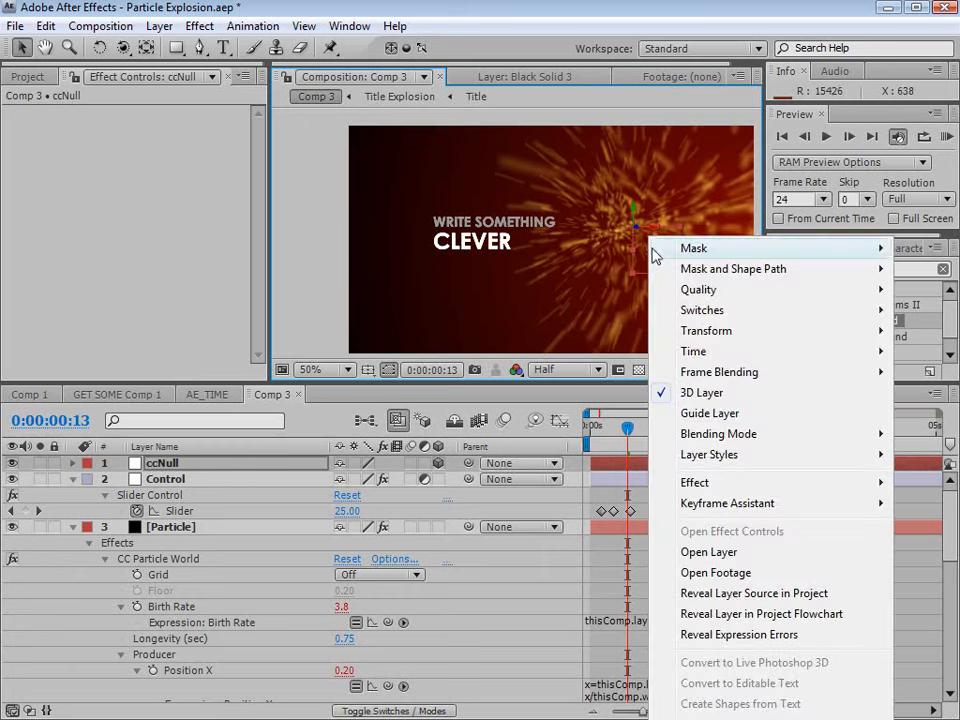
mouse_move(740, 331)
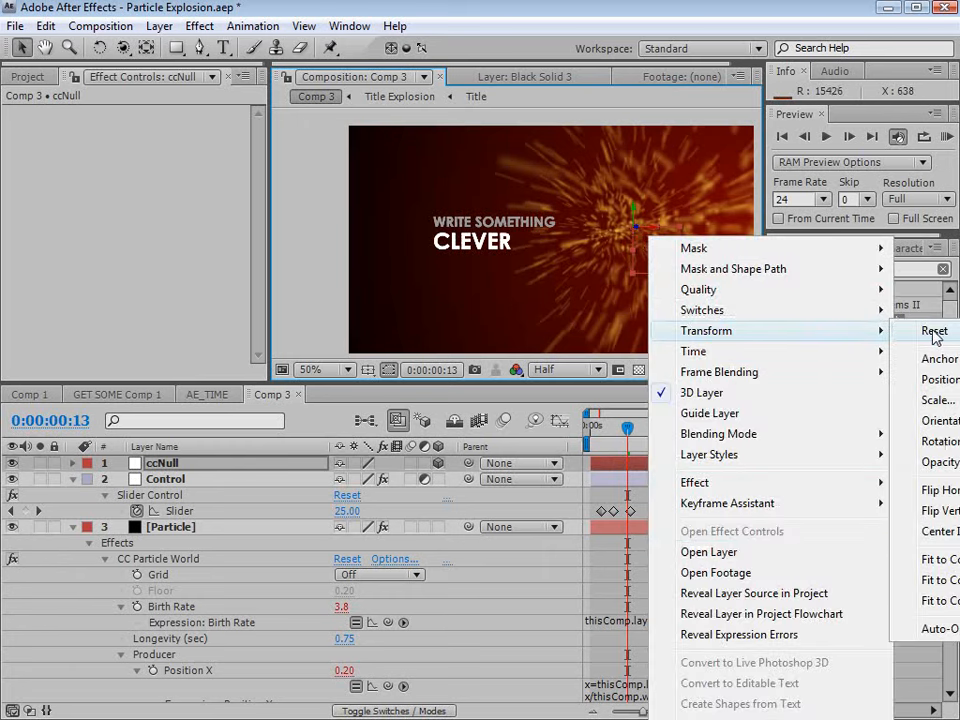
click(938, 330)
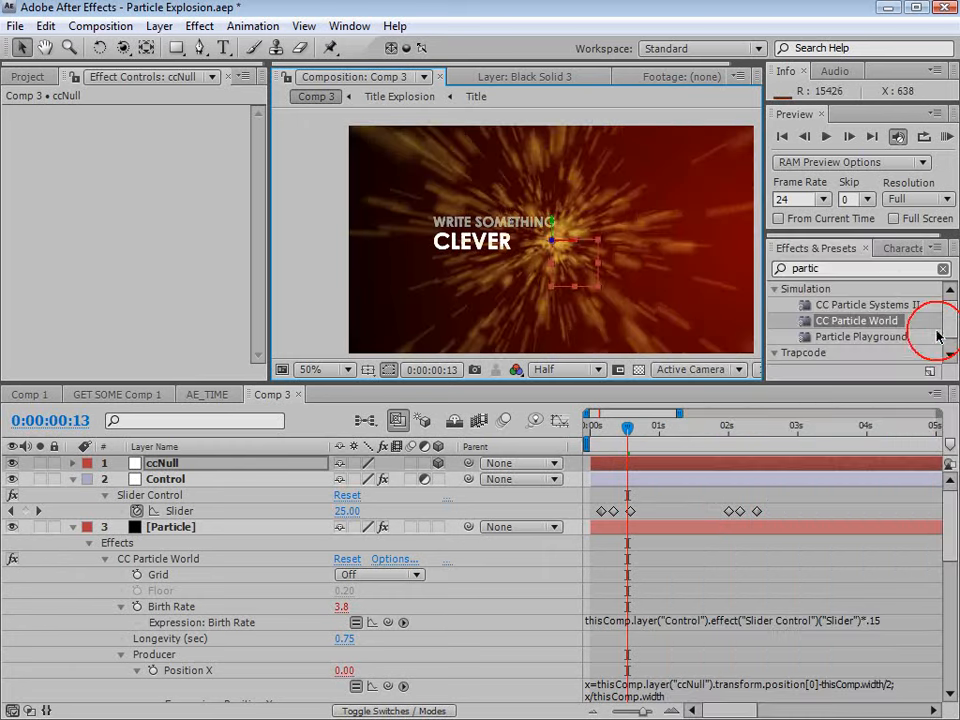
Collapse the Particle and Control layers' properties, save the project and enlarge the composition viewing area.
click(73, 527)
click(72, 479)
click(187, 601)
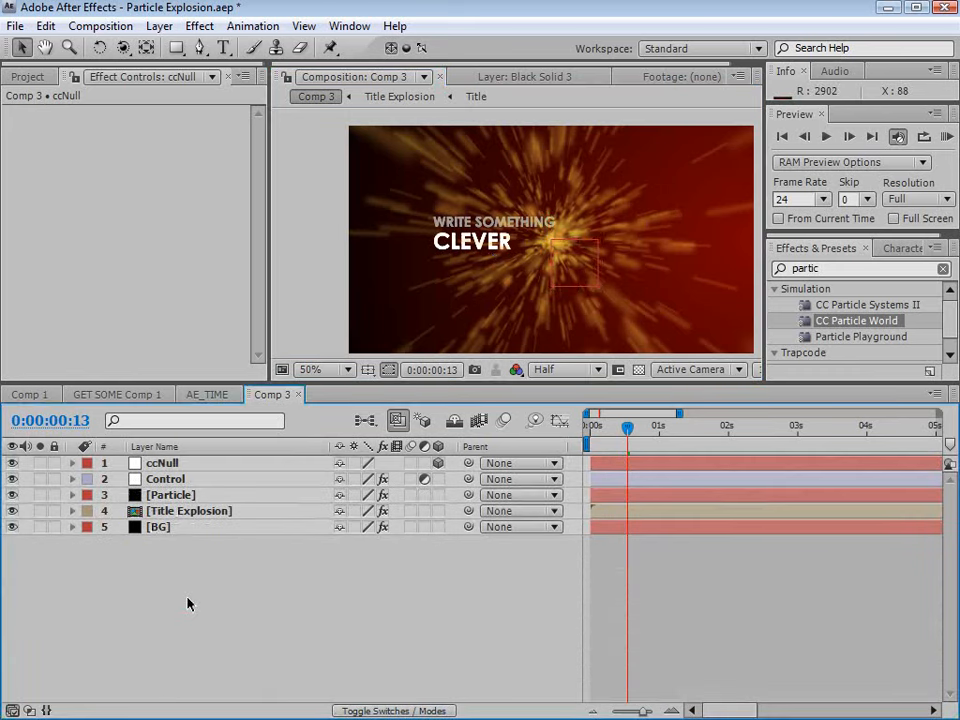
key(ctrl+s)
drag(266, 381, 256, 483)
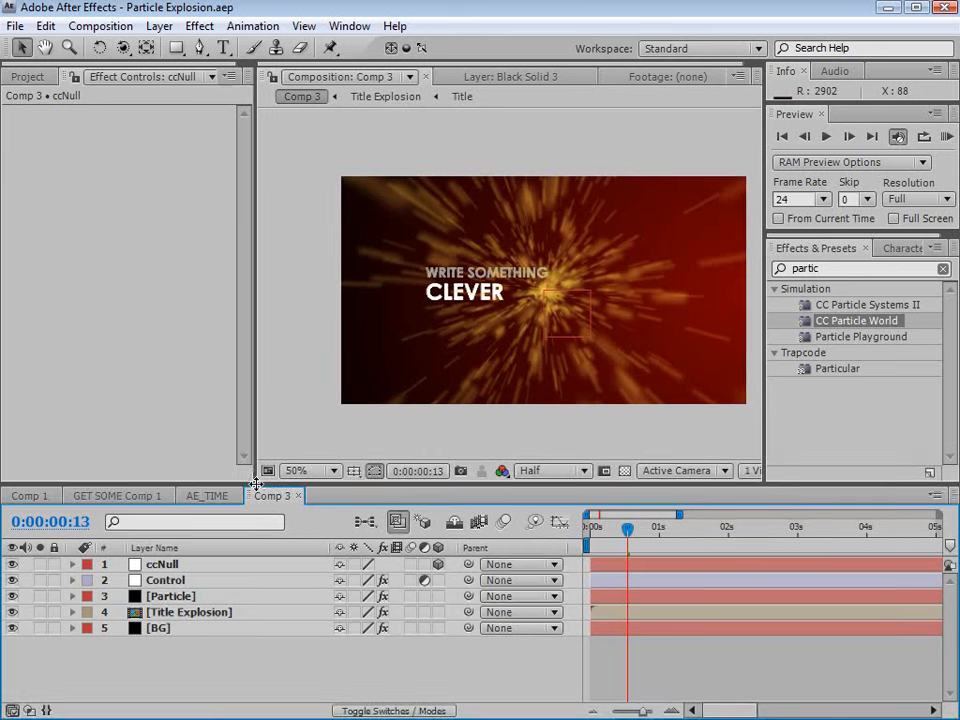
Recolor the Particle layer's particles with a light pinkish-red Birth Color (FF878D) and a lighter red Death Color.
click(170, 597)
drag(251, 279, 240, 415)
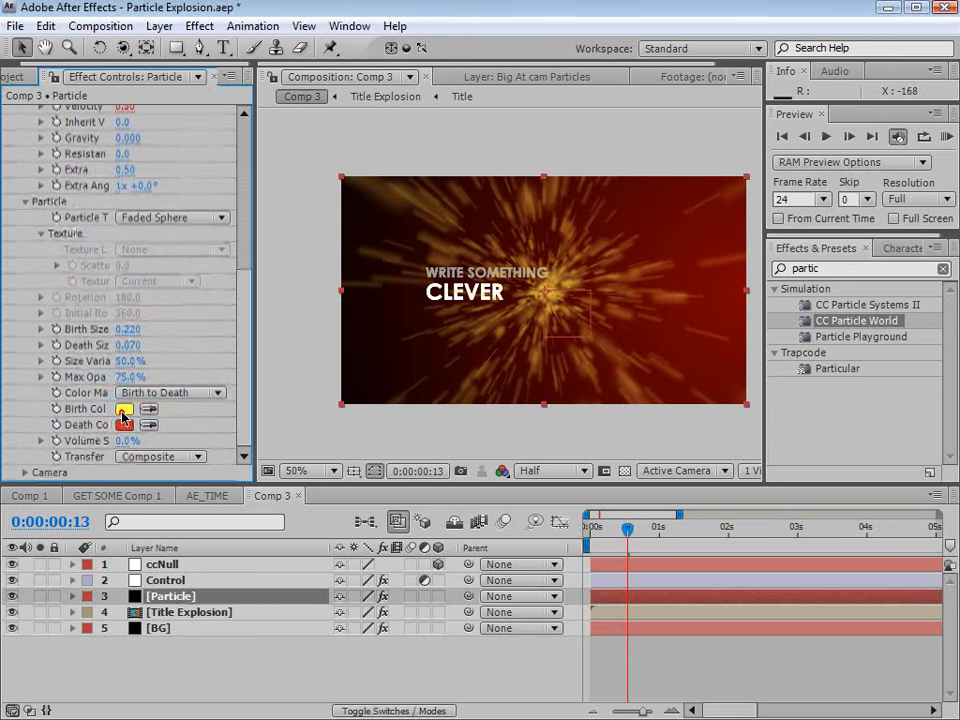
click(122, 414)
drag(696, 542, 706, 338)
click(588, 360)
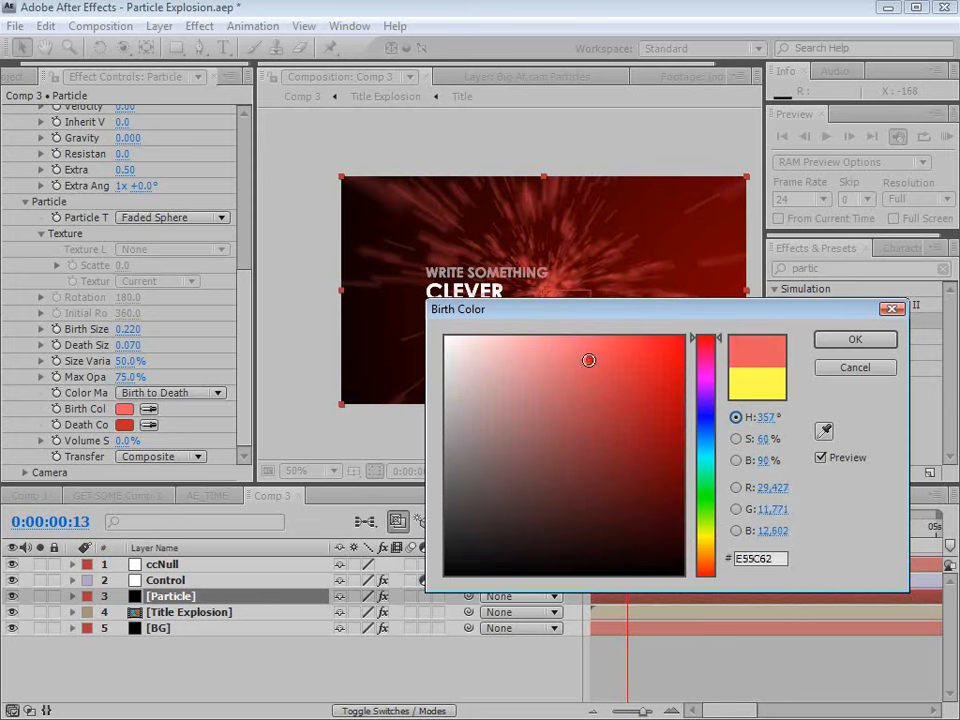
mouse_move(589, 360)
mouse_down()
mouse_move(535, 335)
mouse_move(557, 336)
mouse_up()
key(Return)
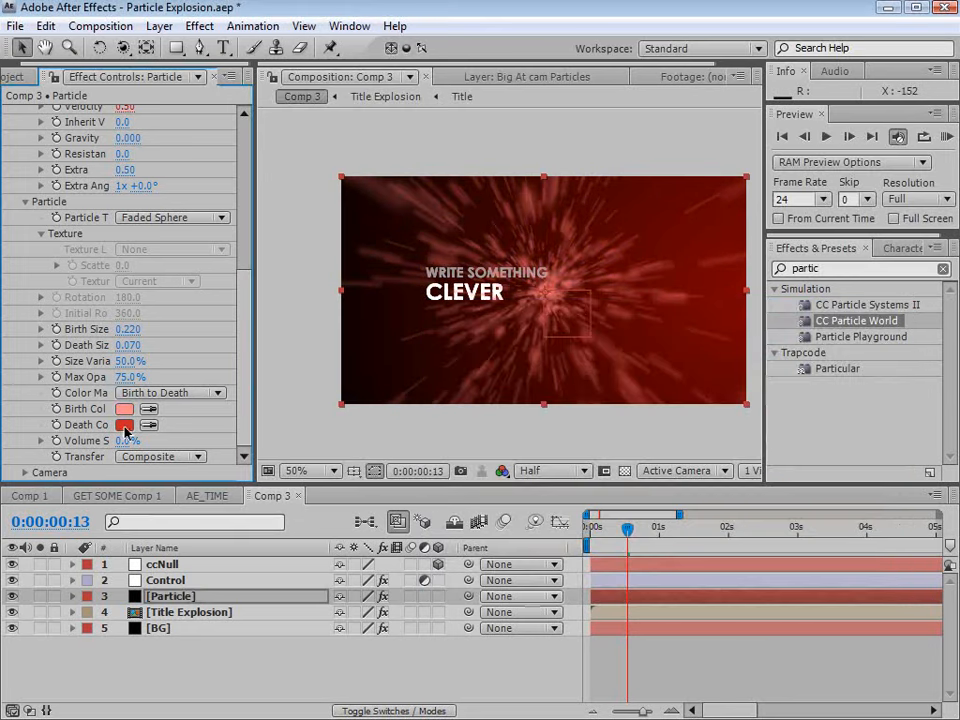
click(124, 425)
drag(643, 386, 598, 336)
click(838, 340)
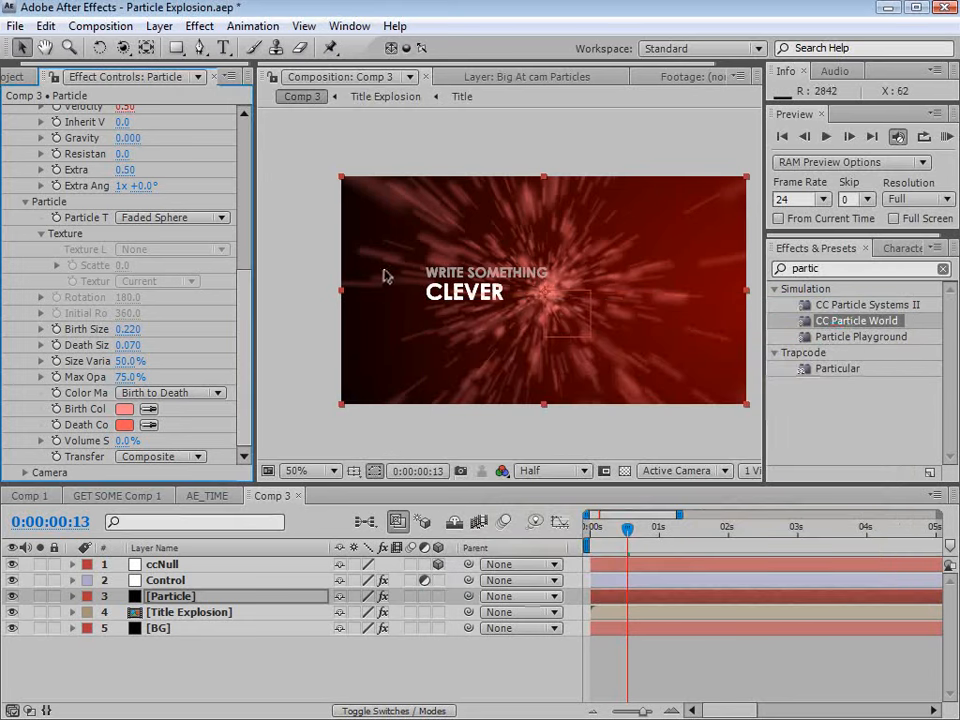
Apply the Lens Blur effect to the Particle layer and solo that layer.
click(199, 26)
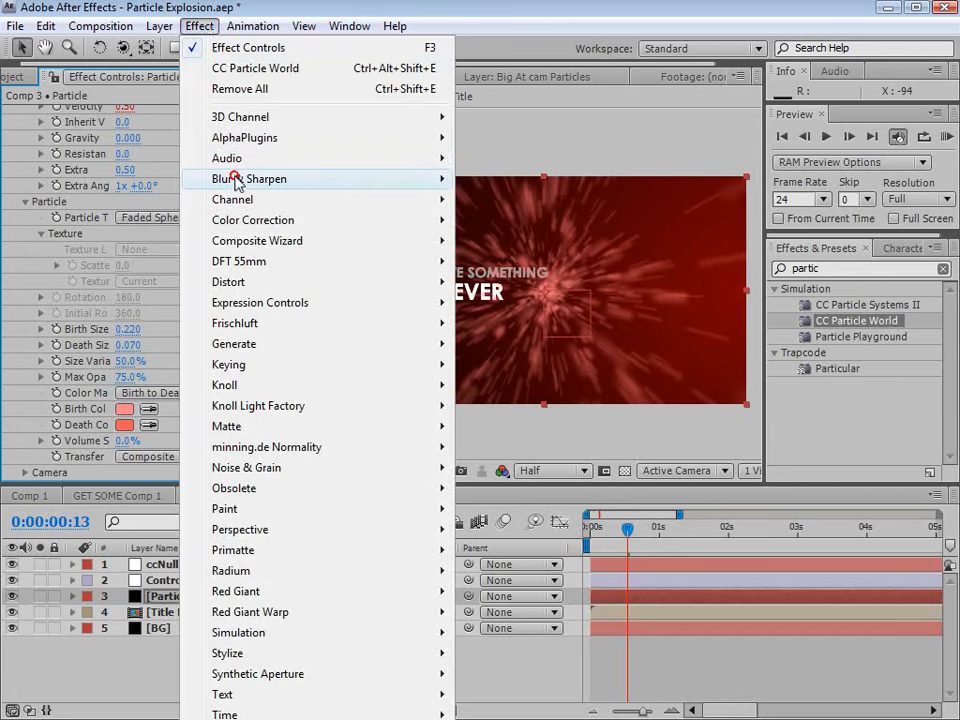
mouse_move(250, 179)
click(523, 388)
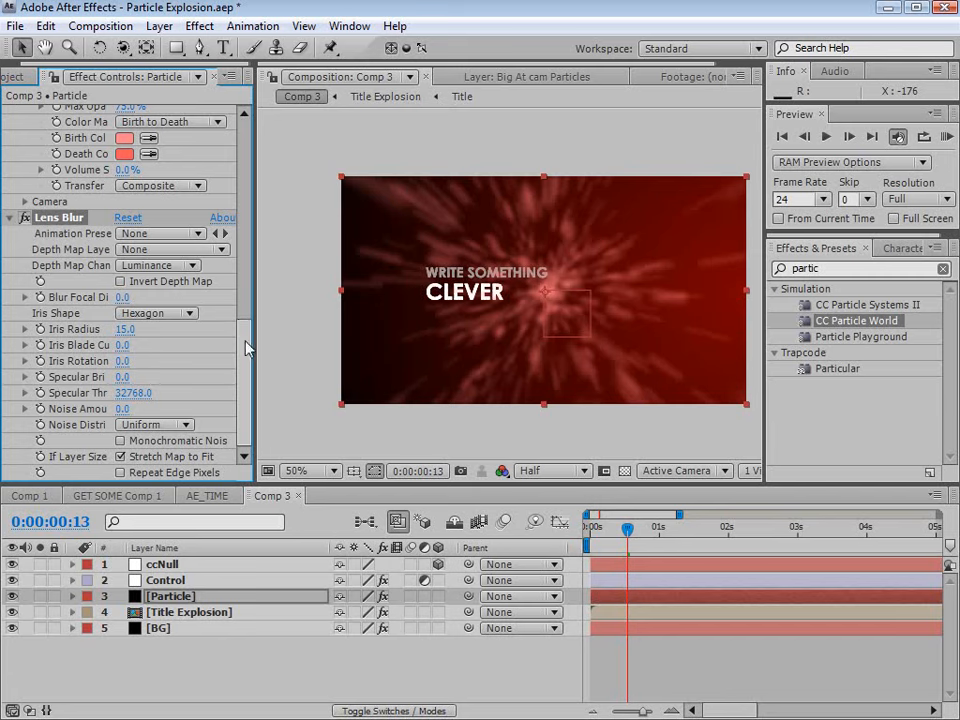
click(40, 596)
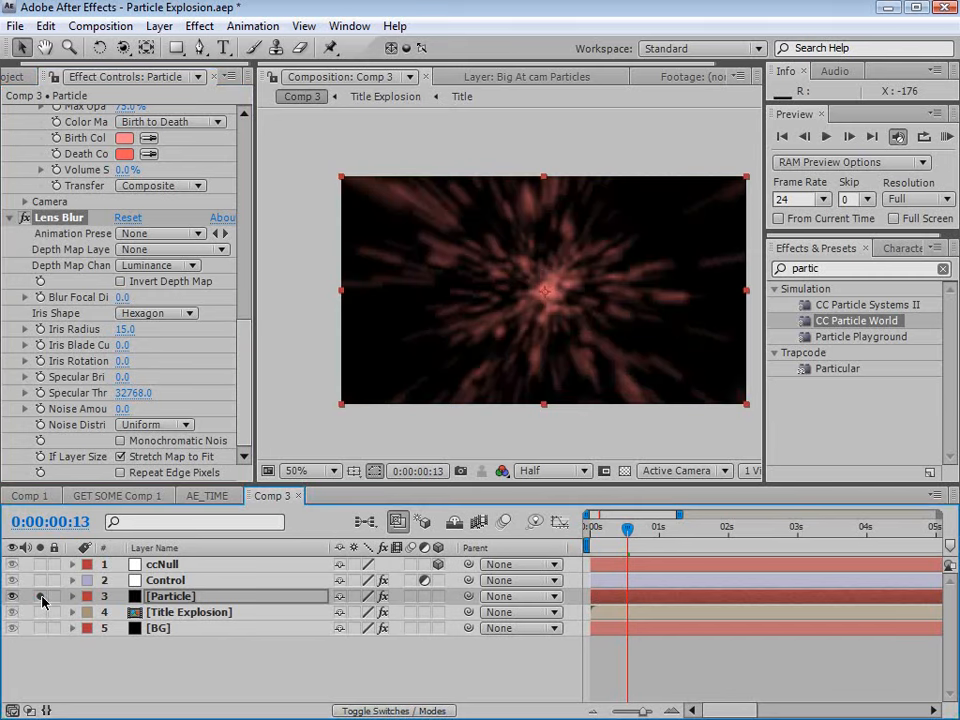
key(period)
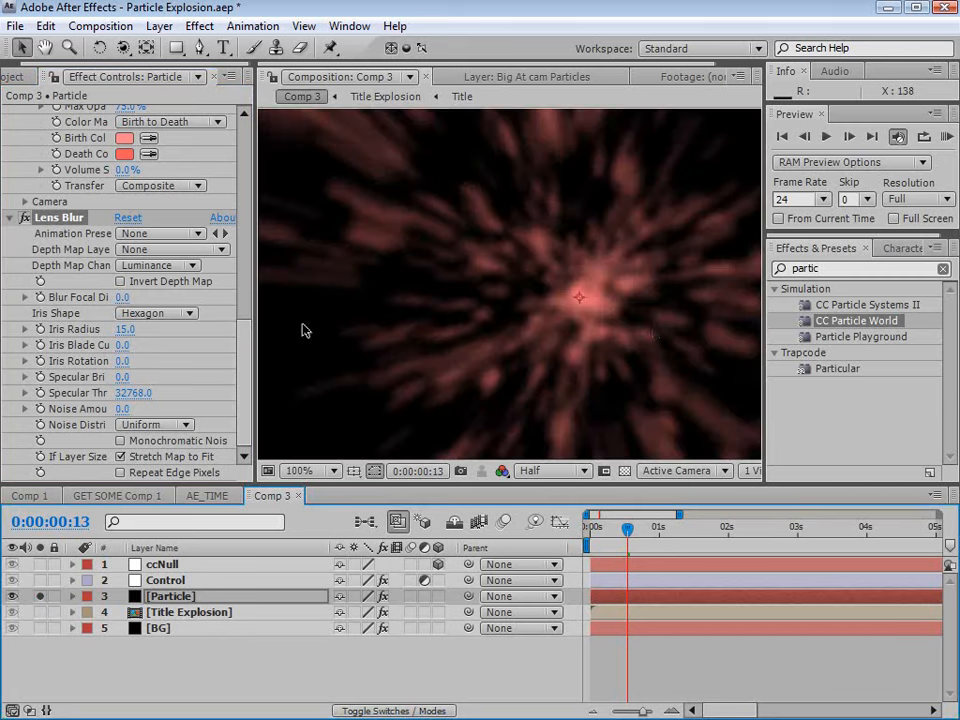
Set the Lens Blur's Iris Shape to Pentagon and its Iris Radius to 45.
click(155, 313)
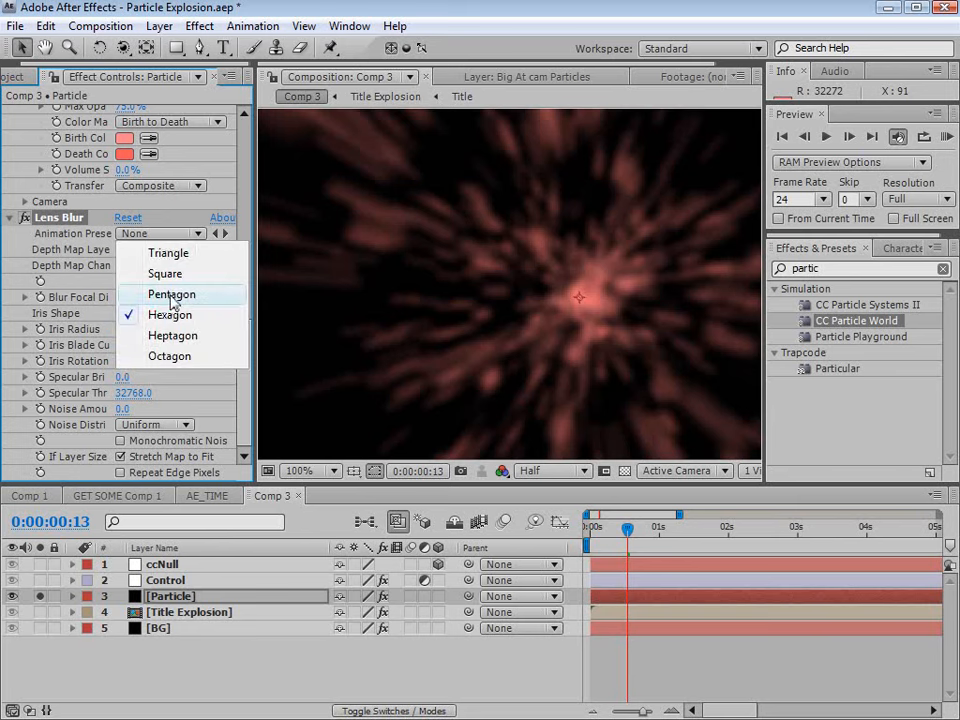
click(156, 297)
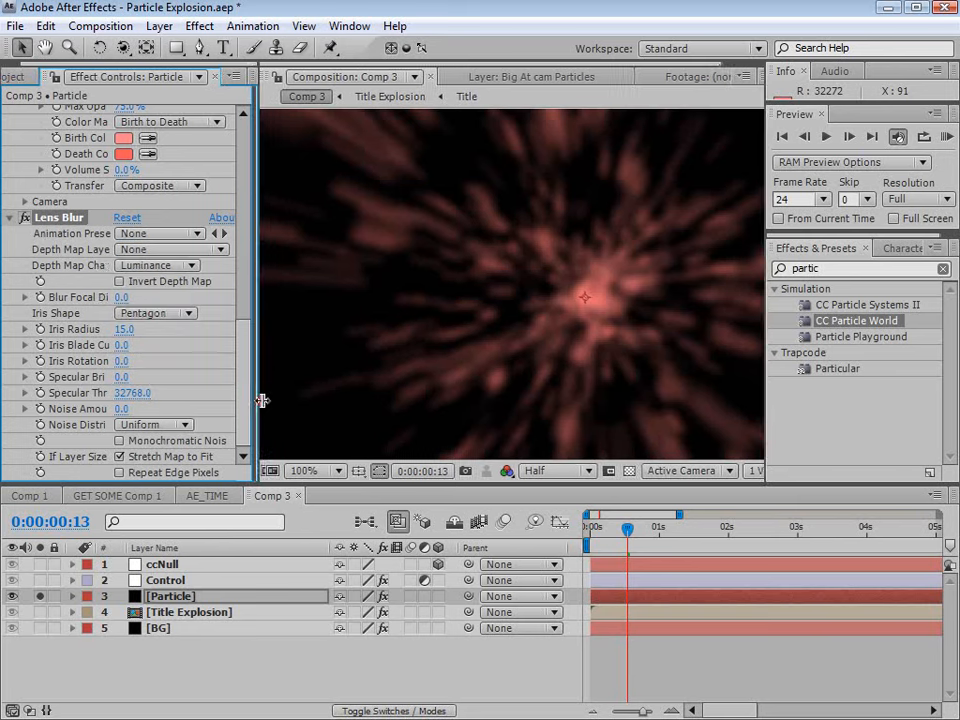
drag(259, 399, 334, 400)
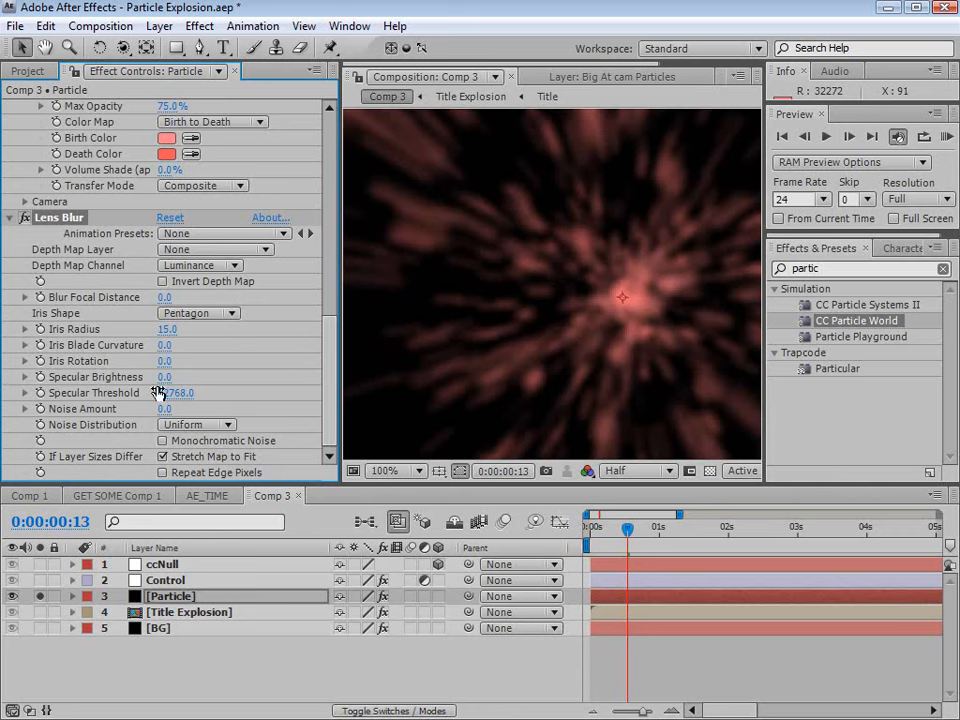
click(166, 329)
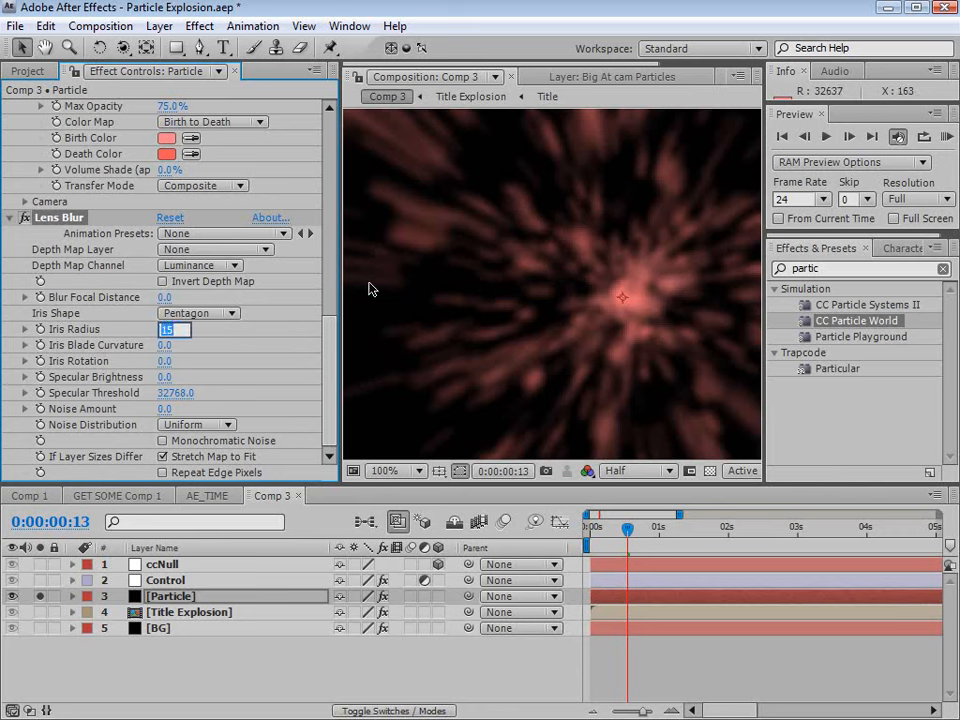
text(45)
key(Return)
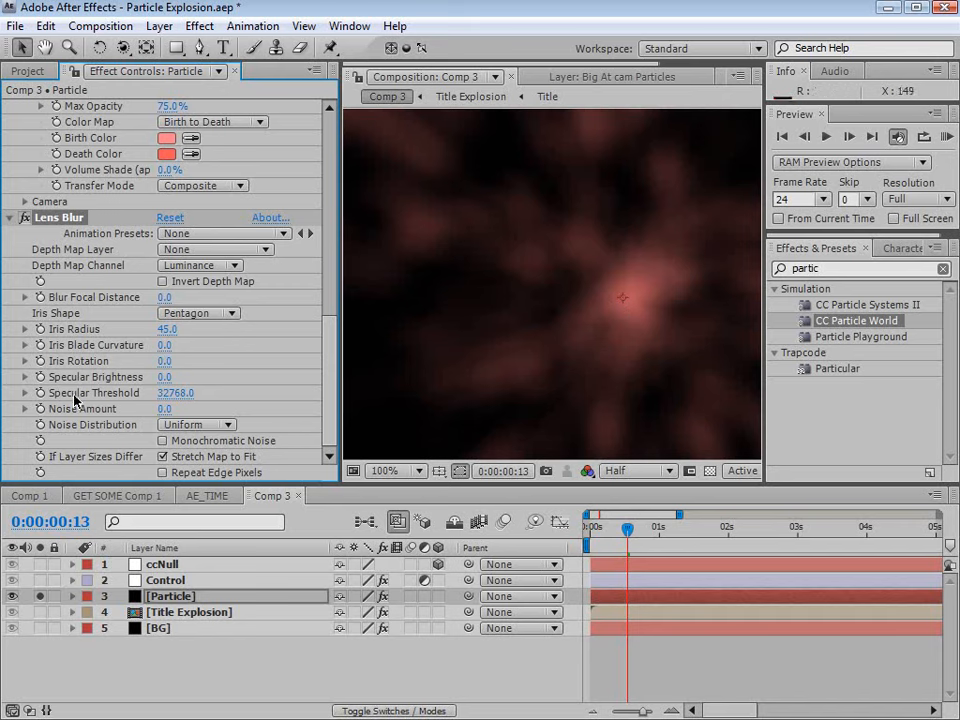
Switch the project's color depth to 8 bpc and return to the Particle layer's effect settings.
click(27, 71)
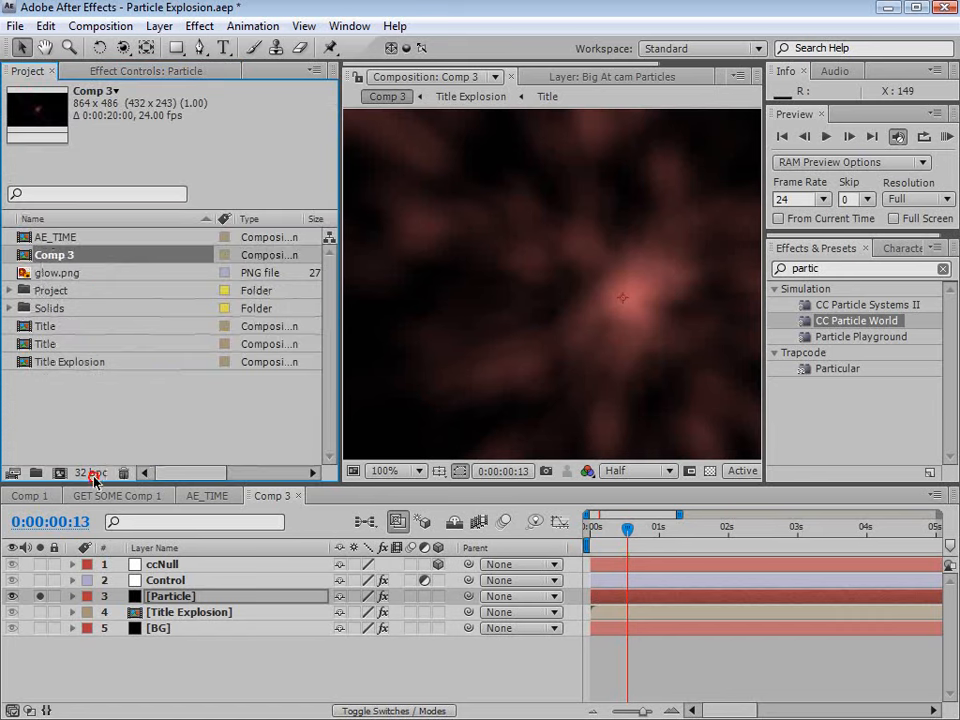
click(86, 475)
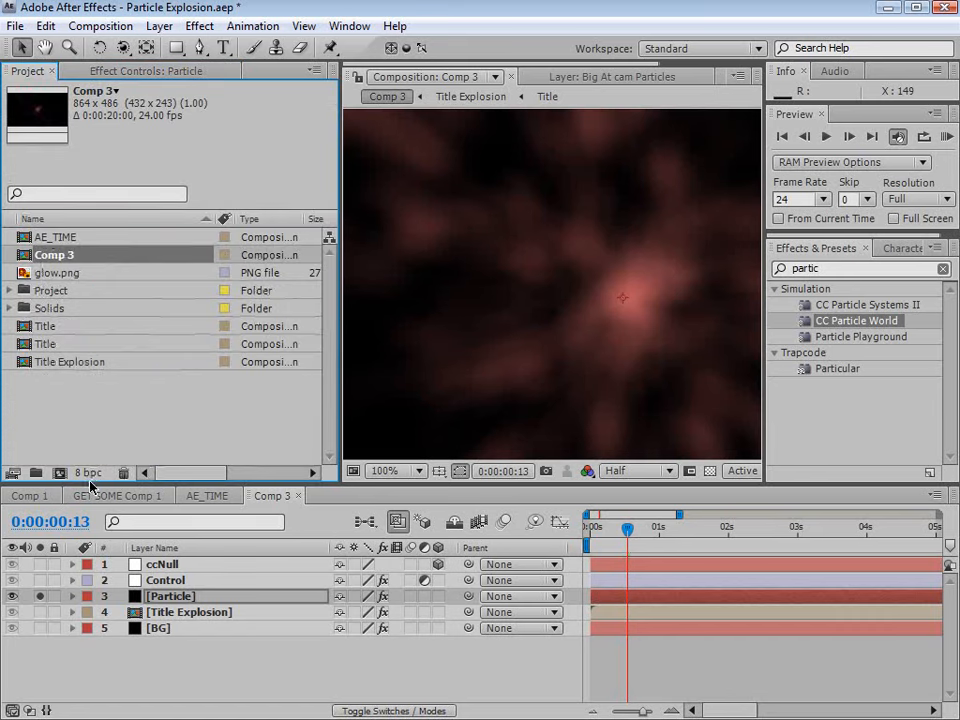
click(112, 71)
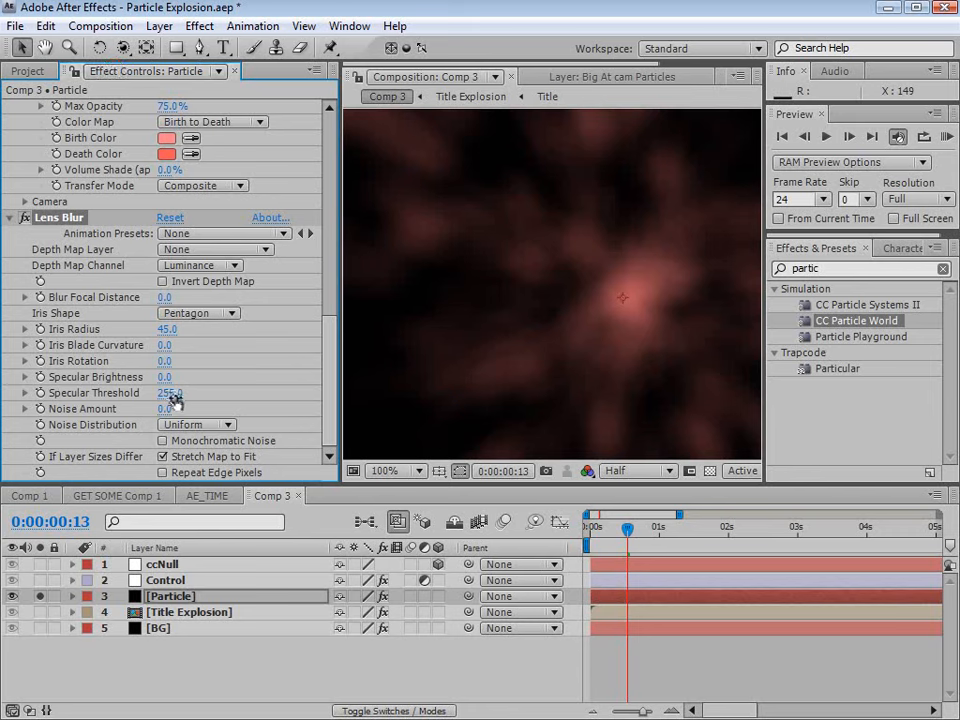
Set the Lens Blur's Specular Threshold to 38.3 and Specular Brightness to 10, and check the burst at 0:00:00:10.
drag(166, 394, 138, 408)
drag(164, 380, 120, 380)
scroll(574, 349, down, 1)
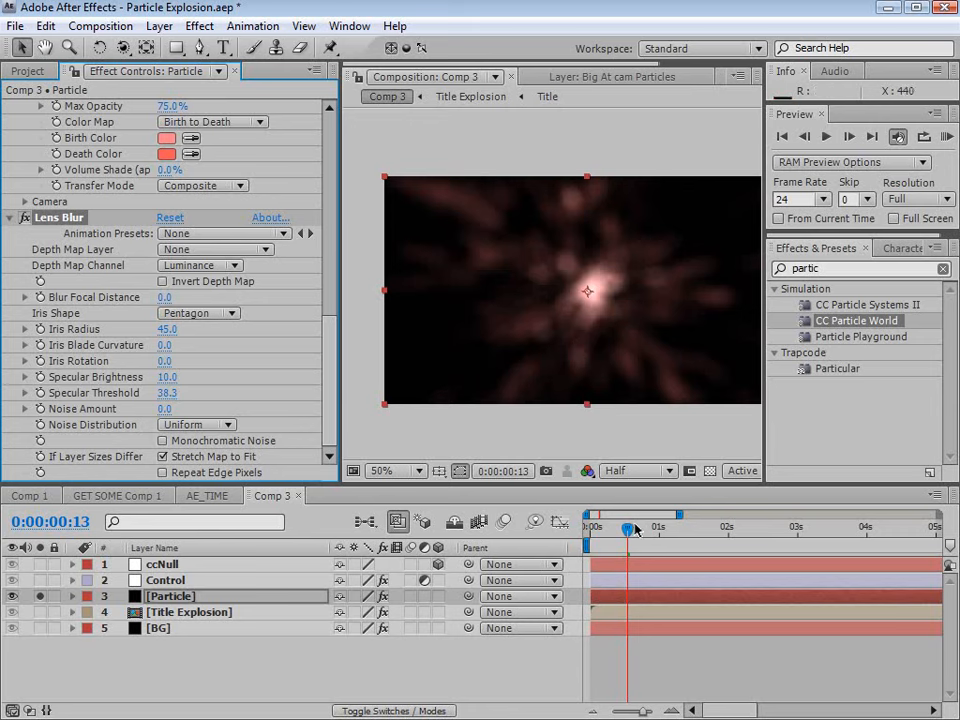
mouse_move(627, 527)
mouse_down()
mouse_move(641, 528)
mouse_move(619, 530)
mouse_up()
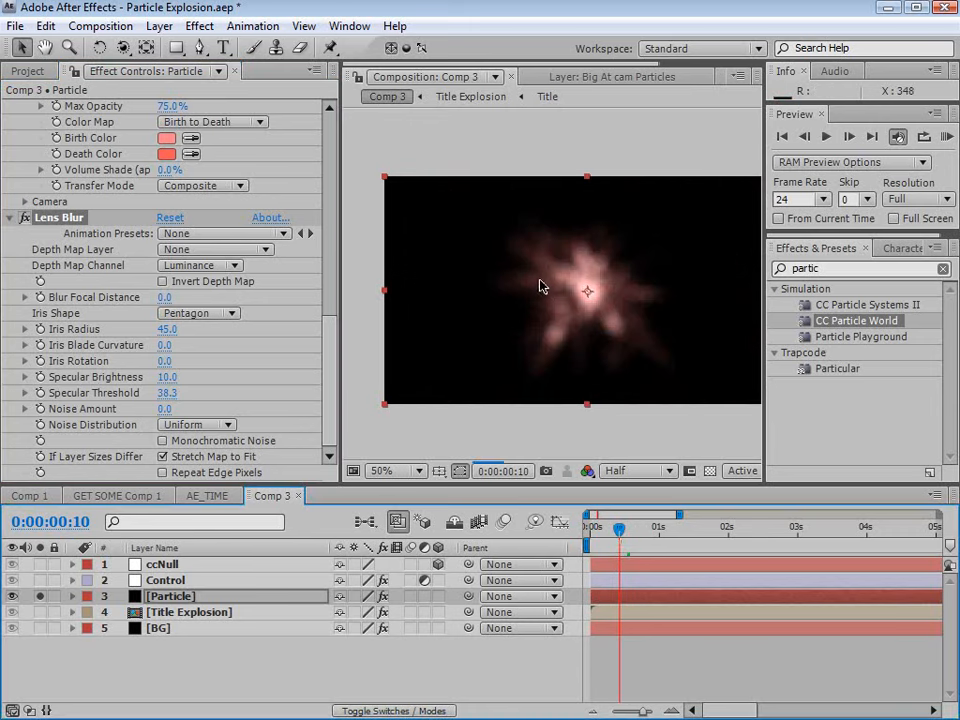
scroll(540, 280, up, 1)
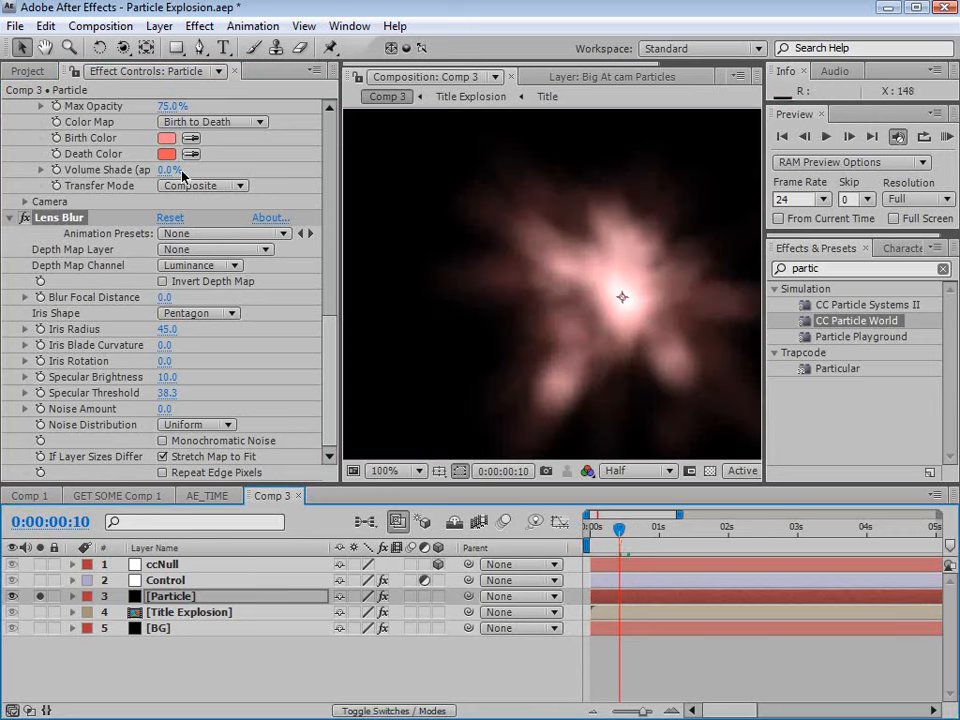
Darken the particles' Birth Color to muted red CB4F55.
click(166, 138)
drag(604, 319, 348, 423)
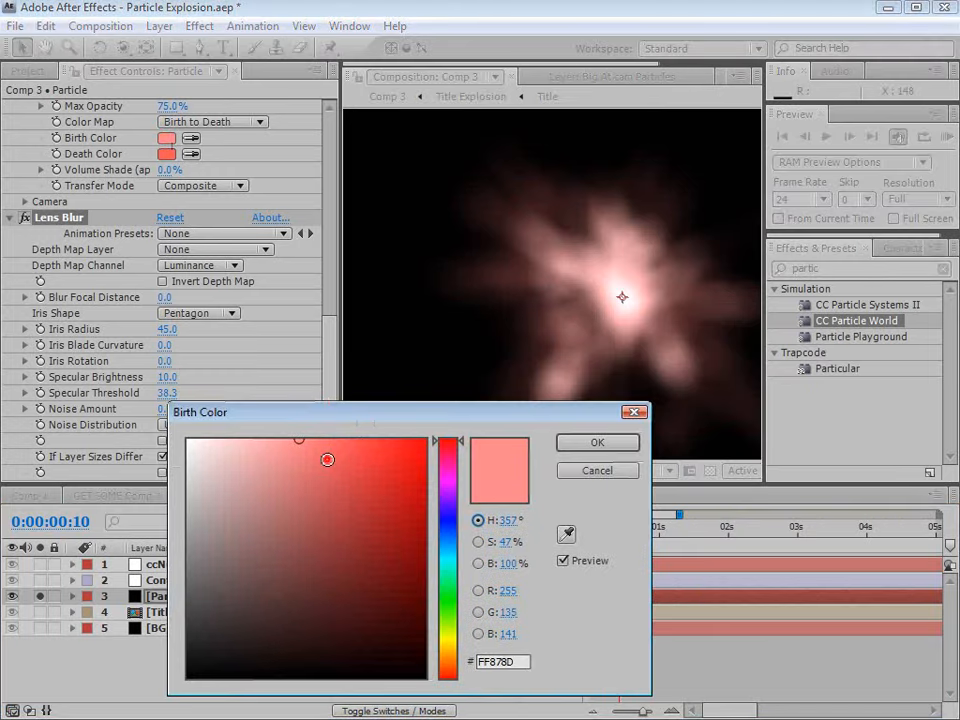
click(331, 457)
click(328, 480)
click(332, 488)
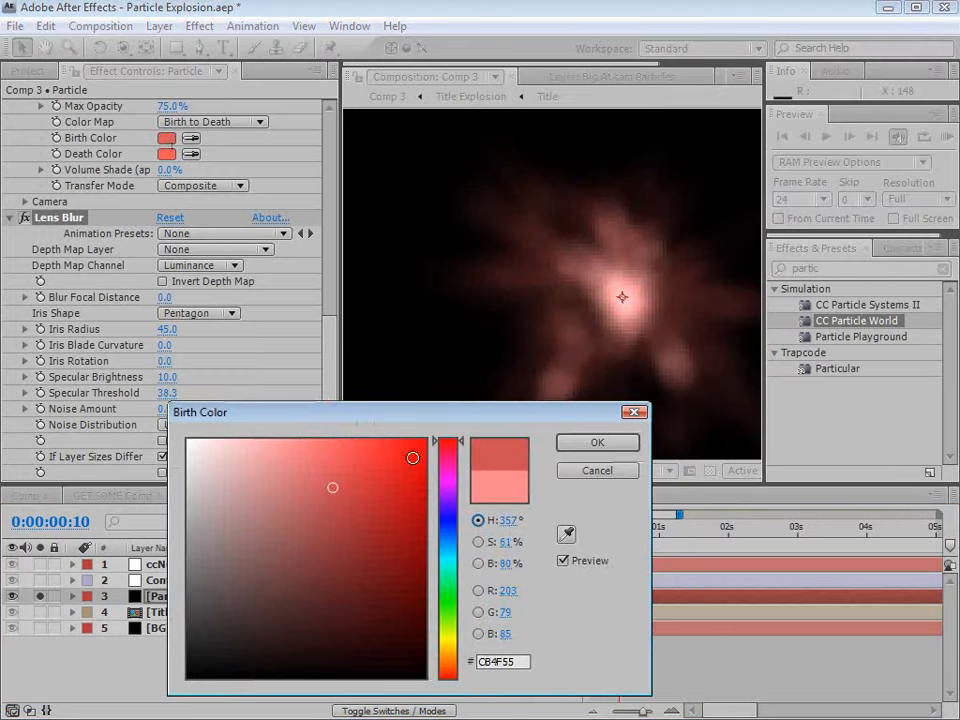
click(598, 442)
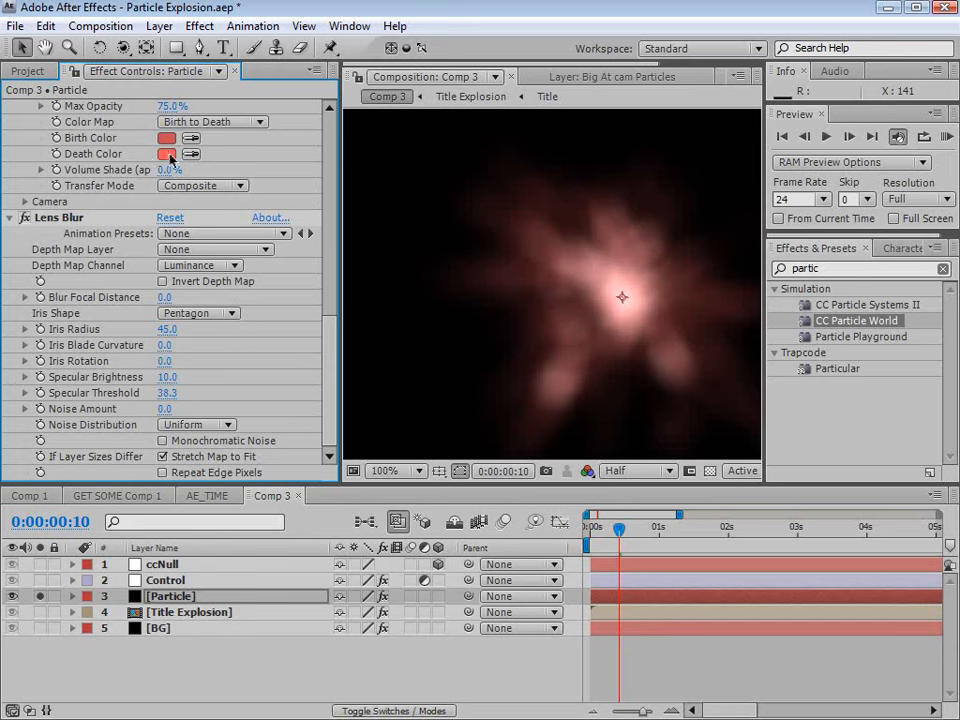
Move to 0:00:00:13 and add a Curves color correction effect to the Particle layer.
click(38, 220)
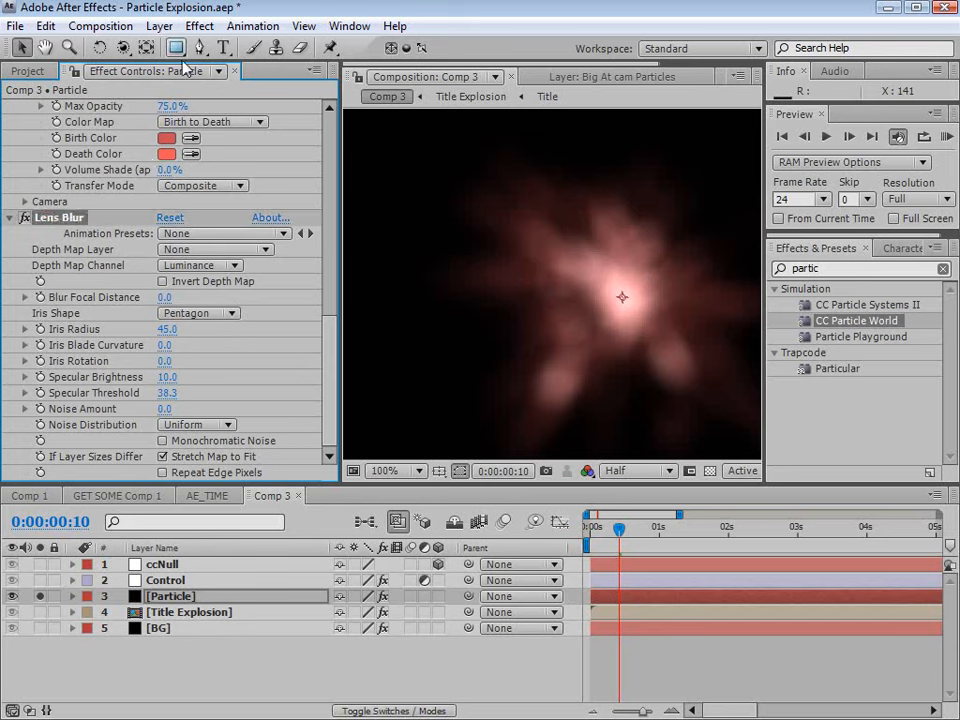
drag(625, 535, 632, 535)
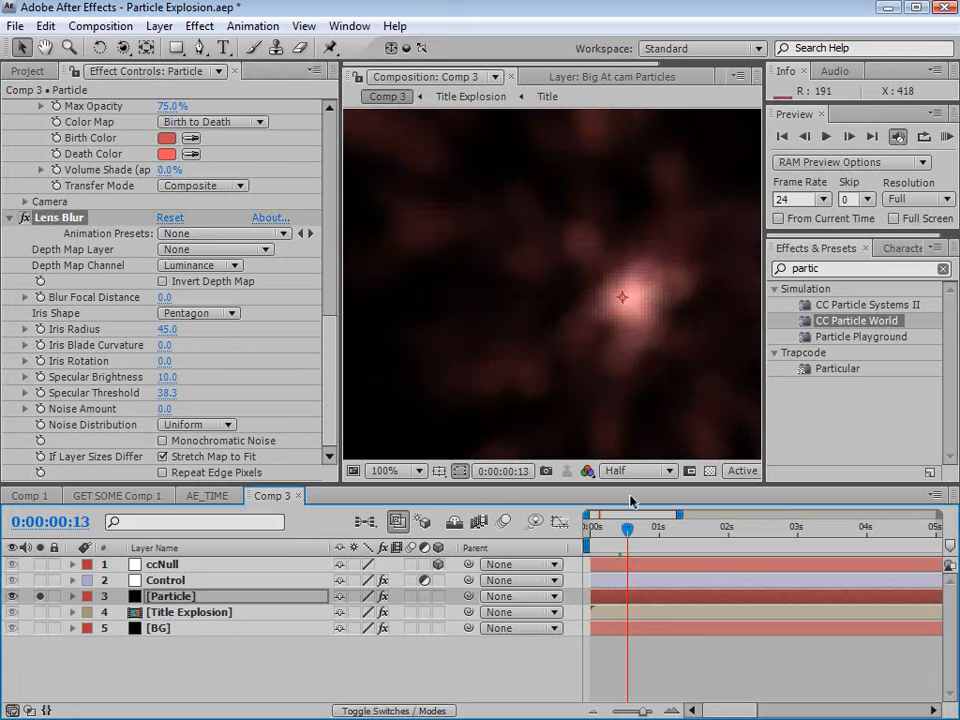
click(60, 188)
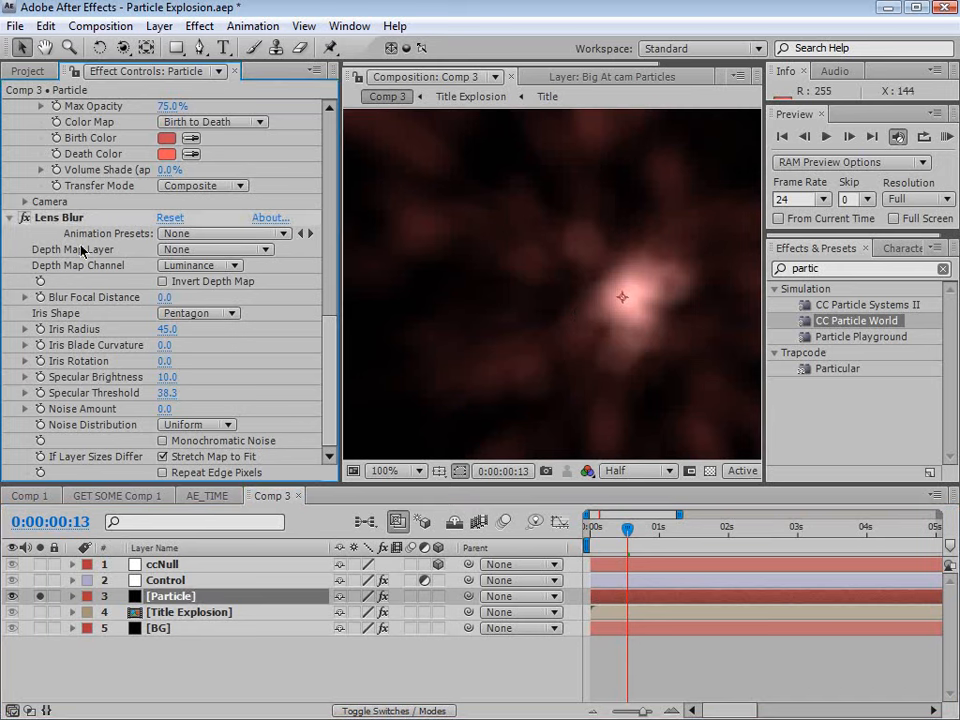
click(197, 27)
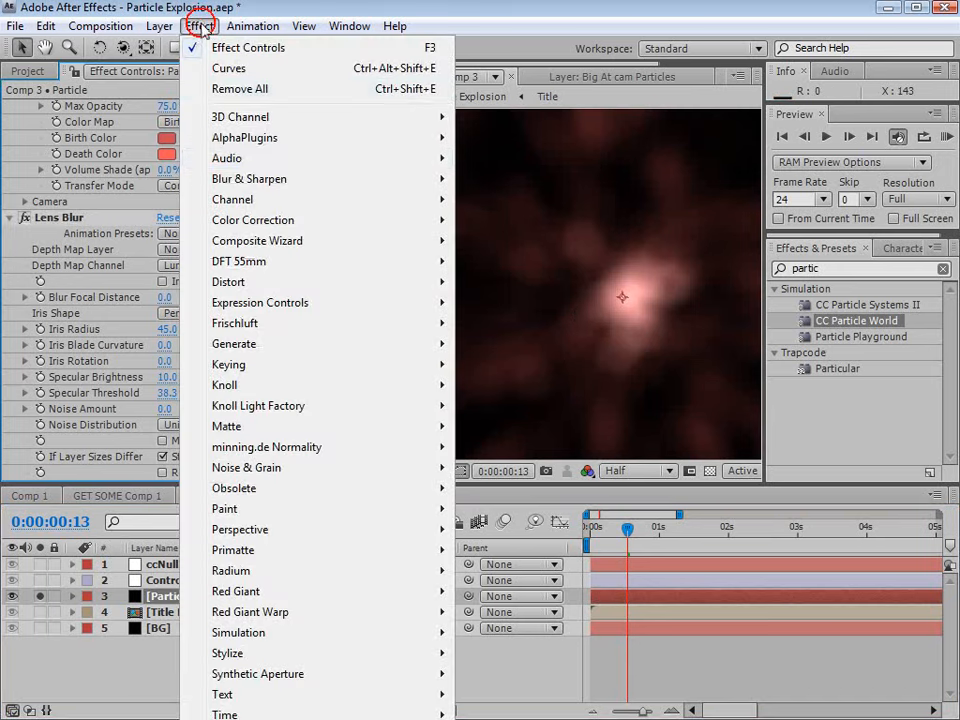
click(258, 229)
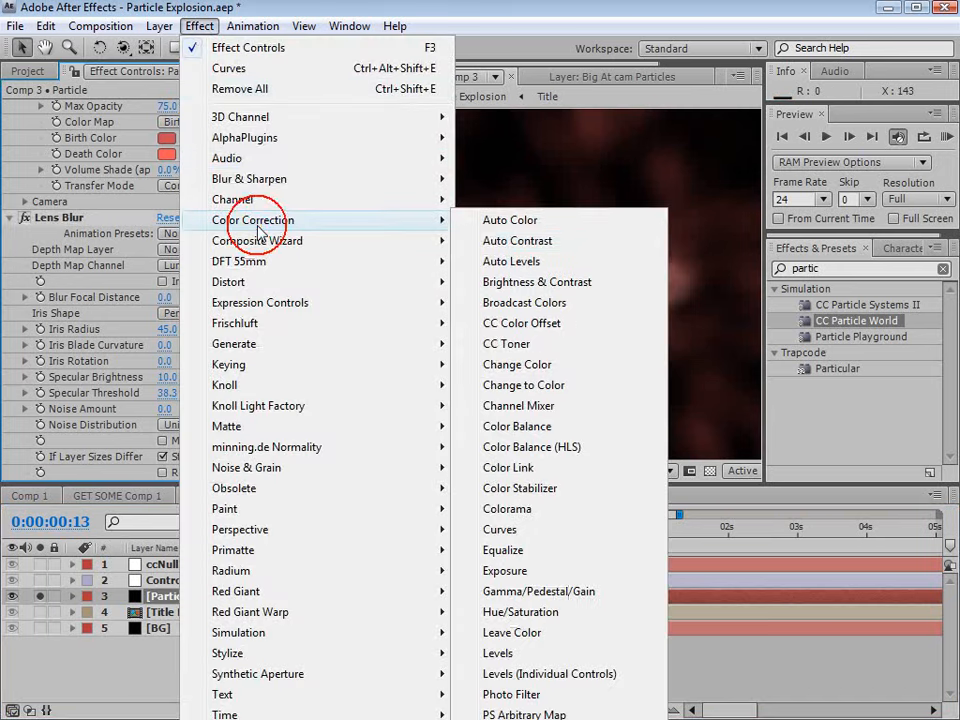
click(499, 527)
Bend the middle of the Curves effect's Alpha channel upward to make the particles more opaque, and check the whole frame.
click(210, 271)
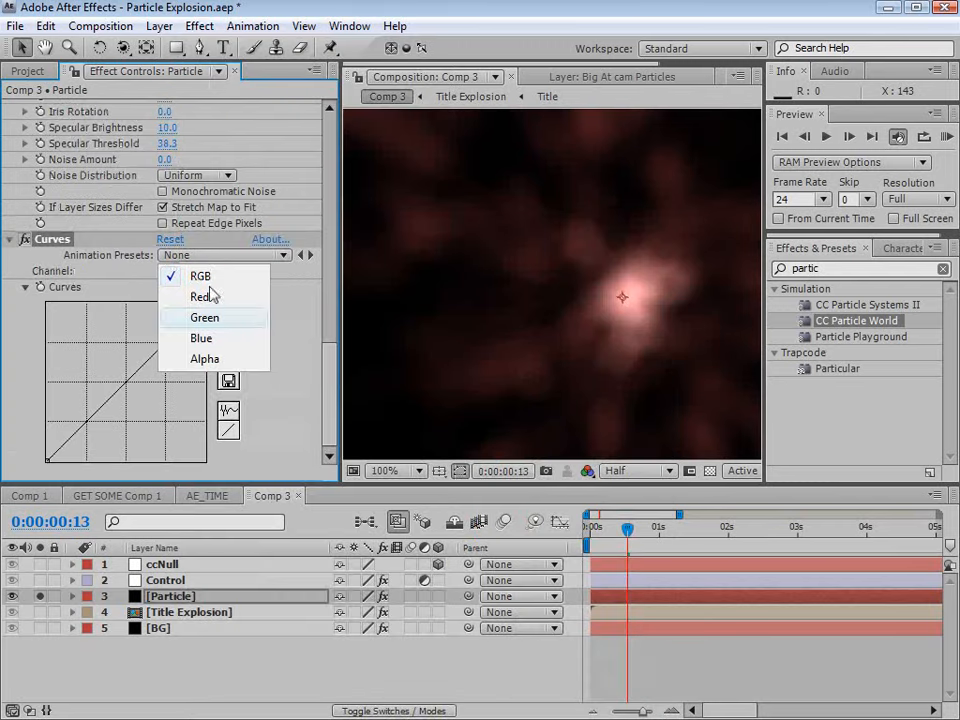
click(206, 359)
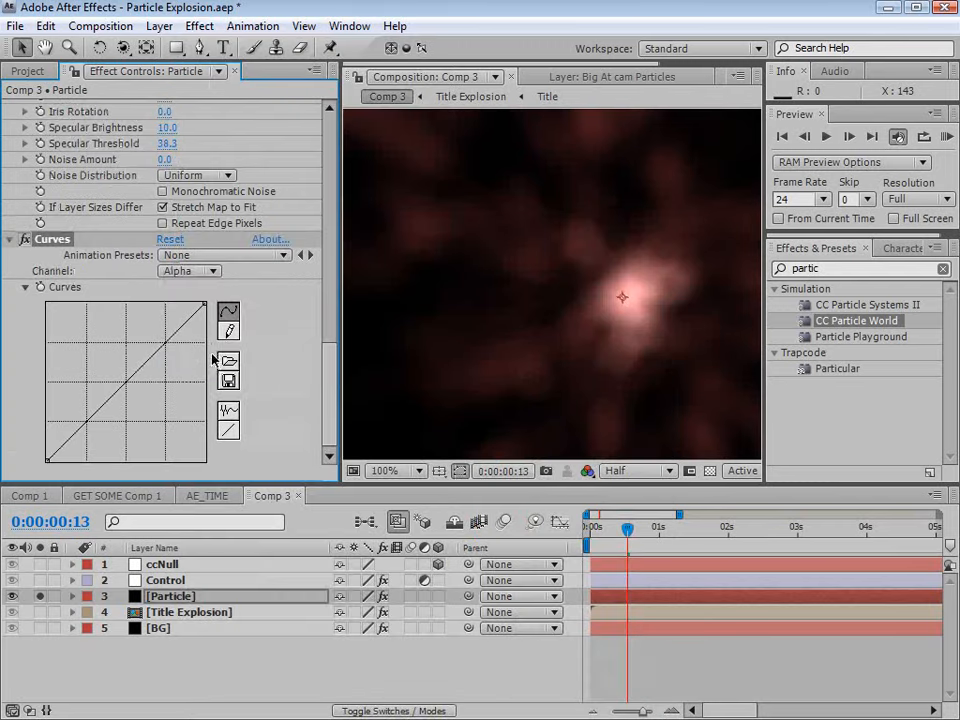
drag(124, 384, 109, 376)
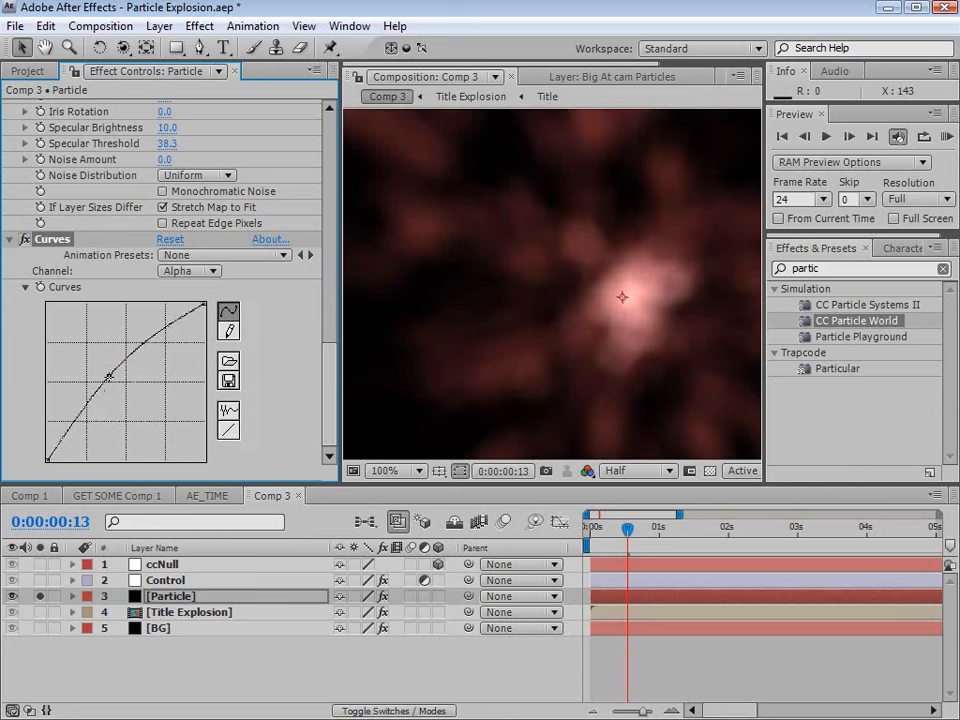
key(comma)
key(comma)
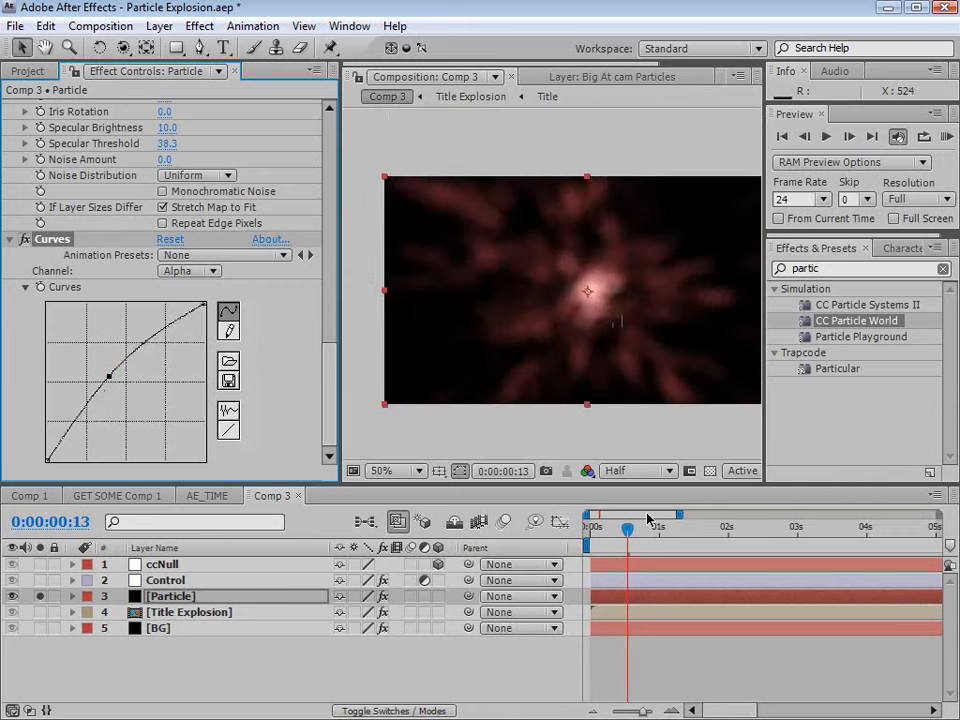
mouse_move(628, 527)
mouse_down()
mouse_move(640, 531)
mouse_move(628, 528)
mouse_up()
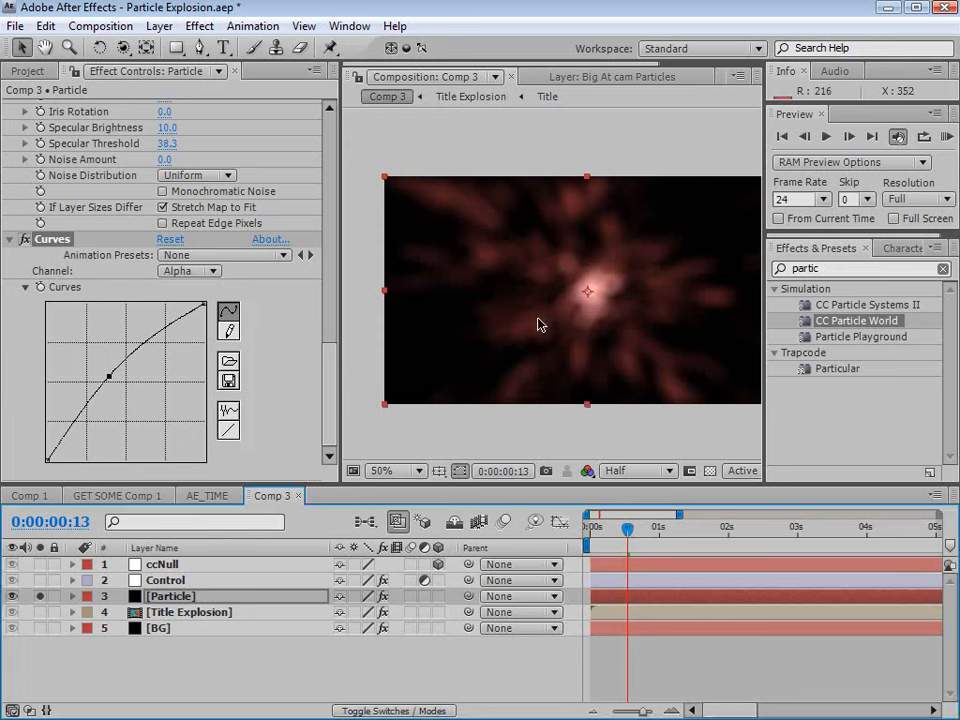
Collapse the CC Particle World, Lens Blur and Curves settings of the Particle layer.
drag(328, 399, 328, 160)
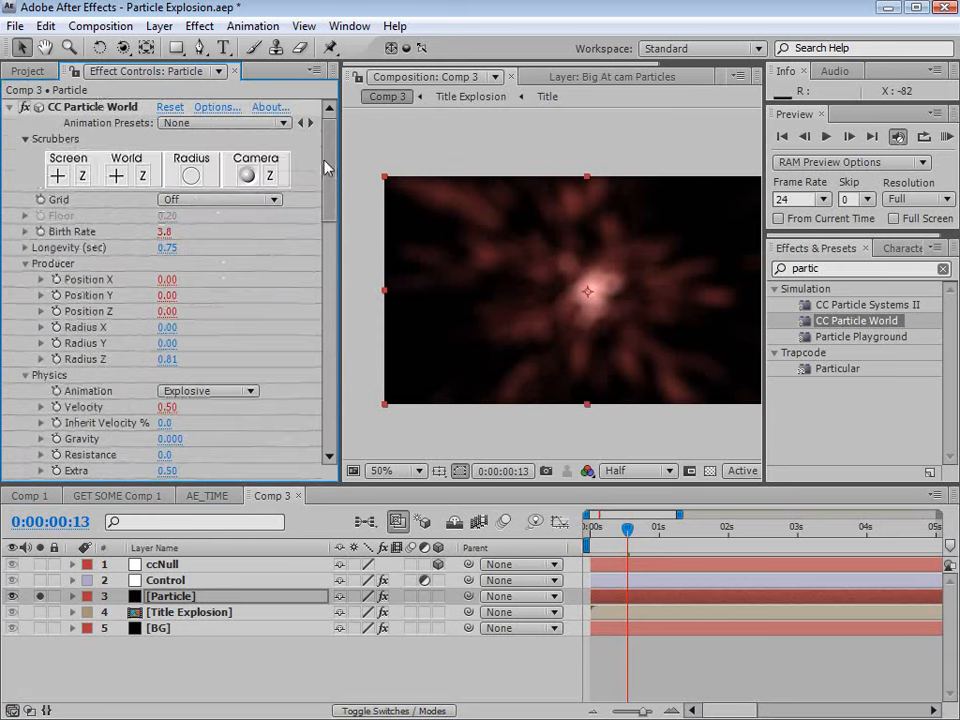
click(9, 107)
click(9, 122)
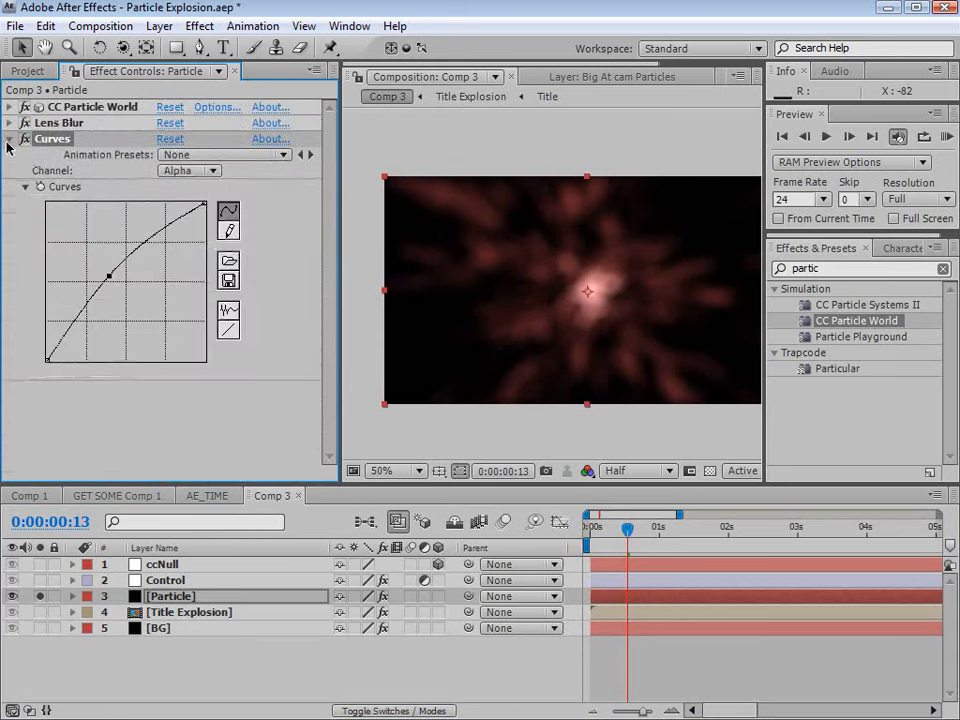
click(9, 138)
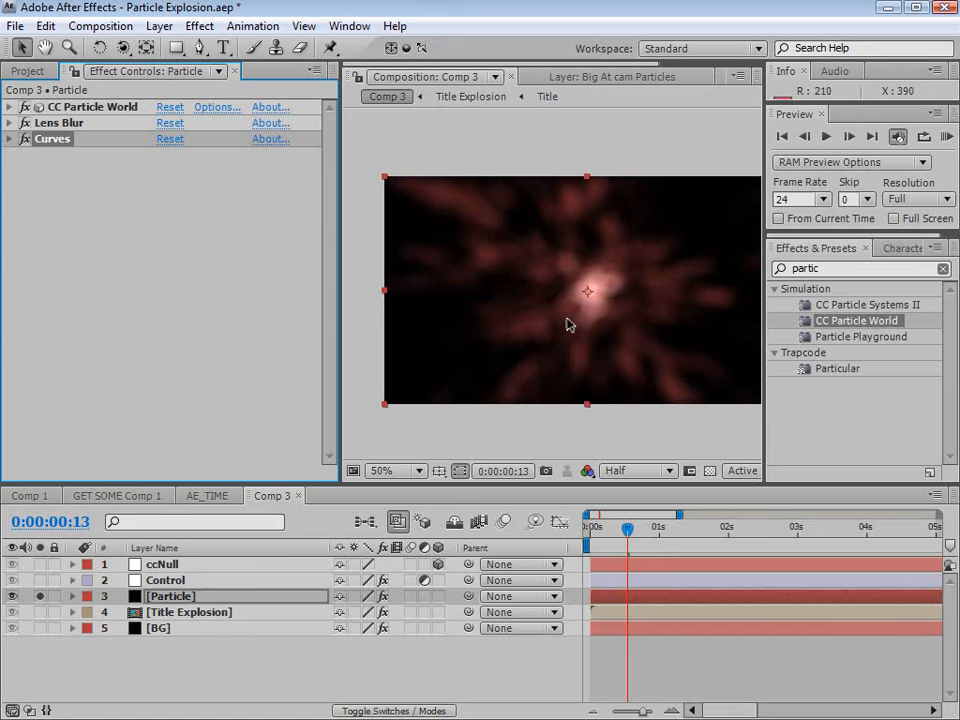
Add the Frischluft Out of Focus effect to the Particle layer and place it between Lens Blur and Curves.
click(201, 27)
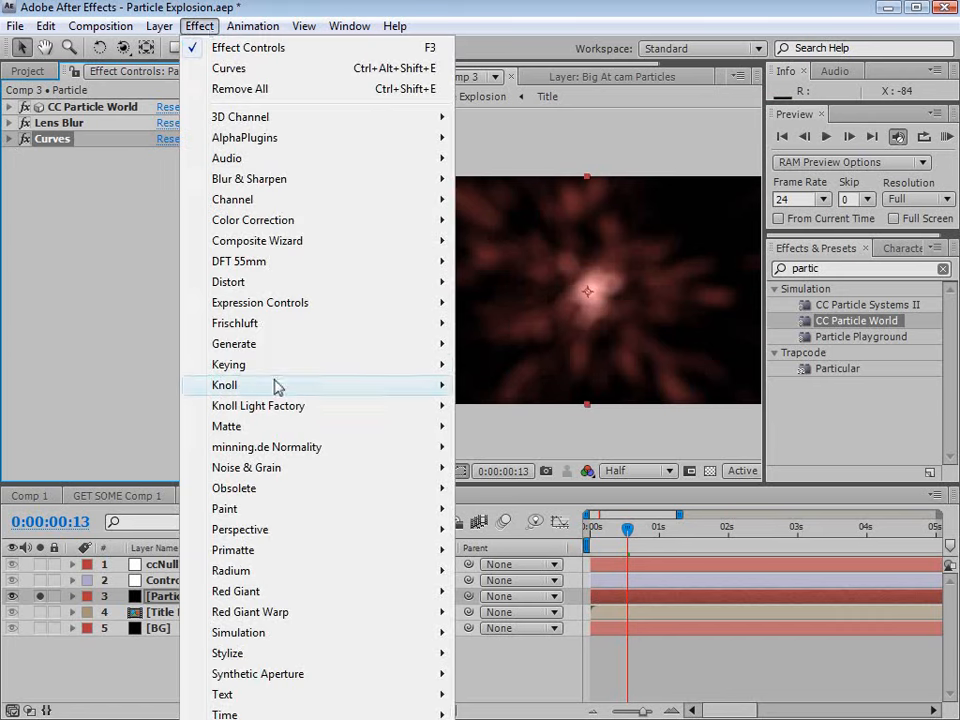
mouse_move(264, 331)
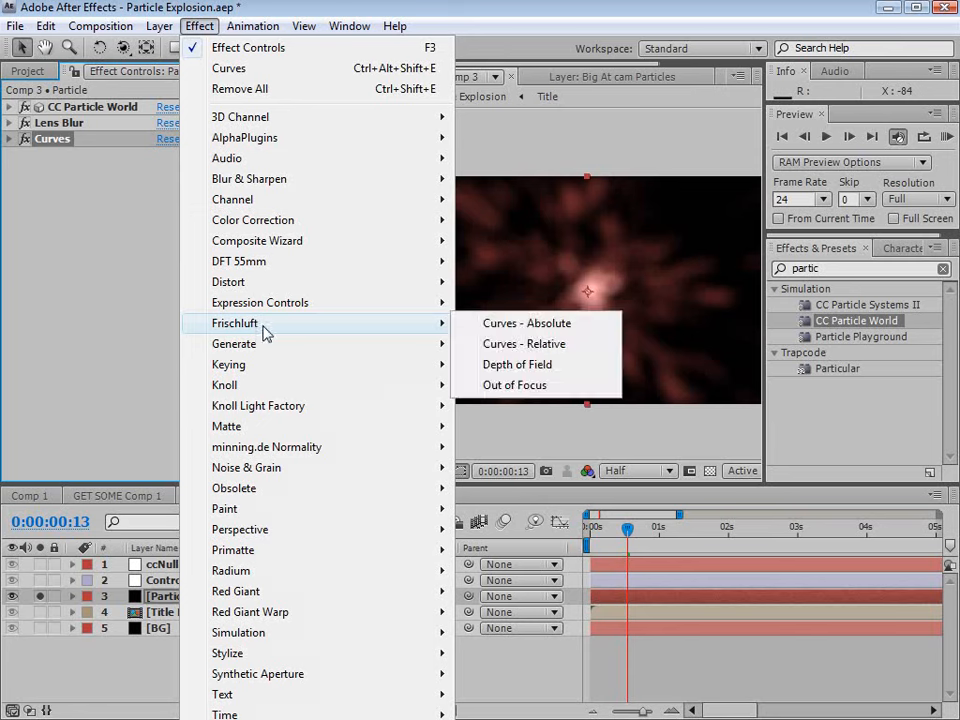
click(524, 389)
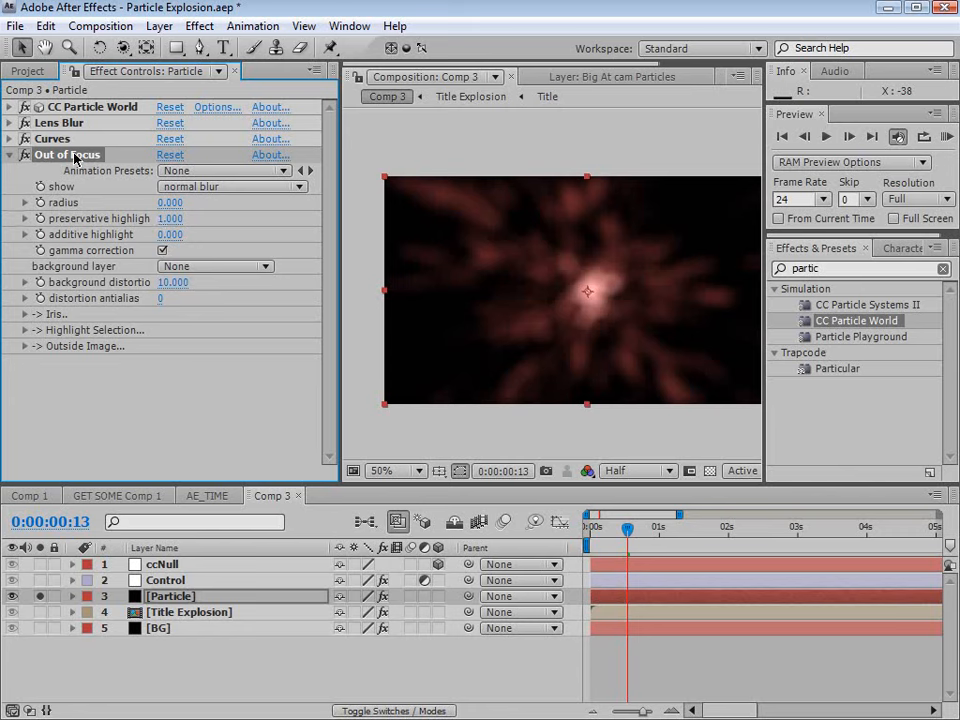
drag(74, 157, 56, 140)
Turn off the Lens Blur effect and select the Out of Focus effect instead.
click(30, 124)
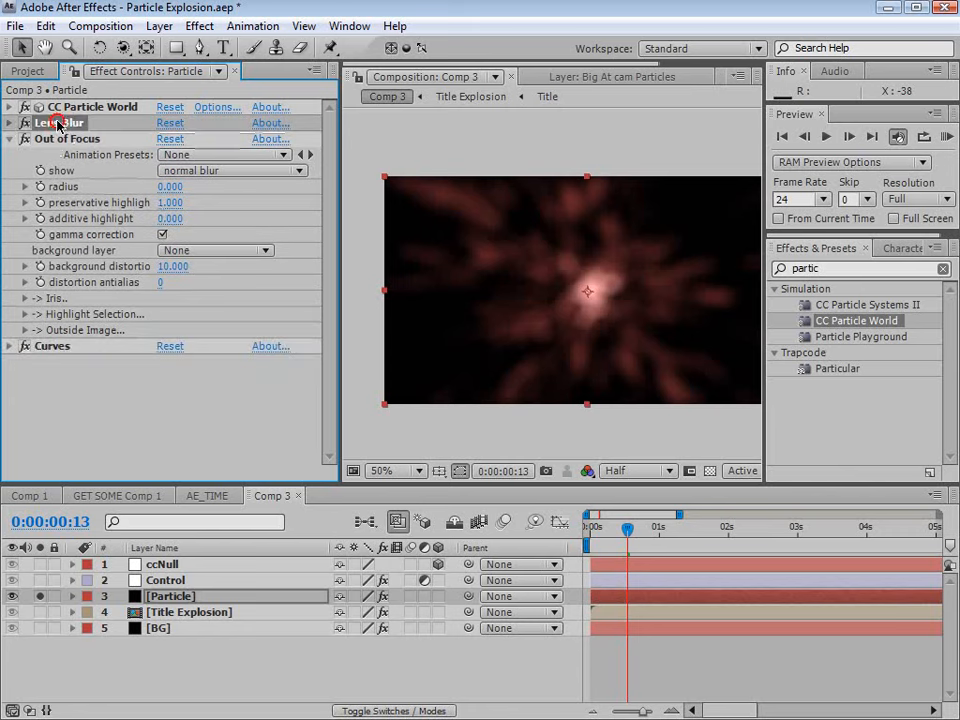
click(23, 123)
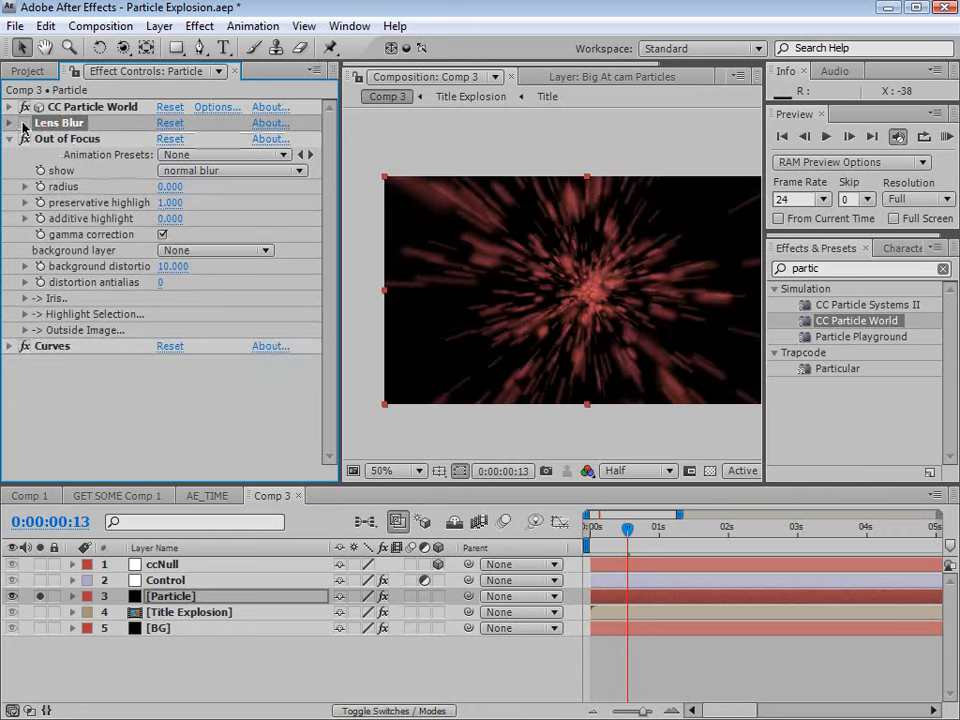
click(55, 139)
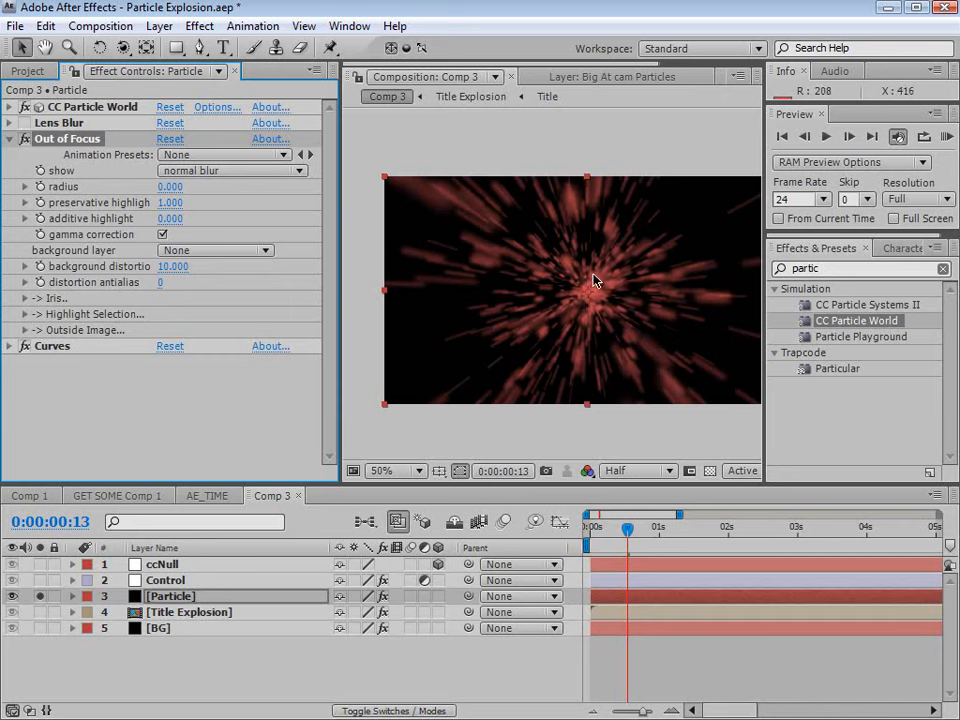
Try an Out of Focus radius of 40, inspect the blur up close, and reduce the radius to 32.8.
click(170, 186)
text(40)
key(Return)
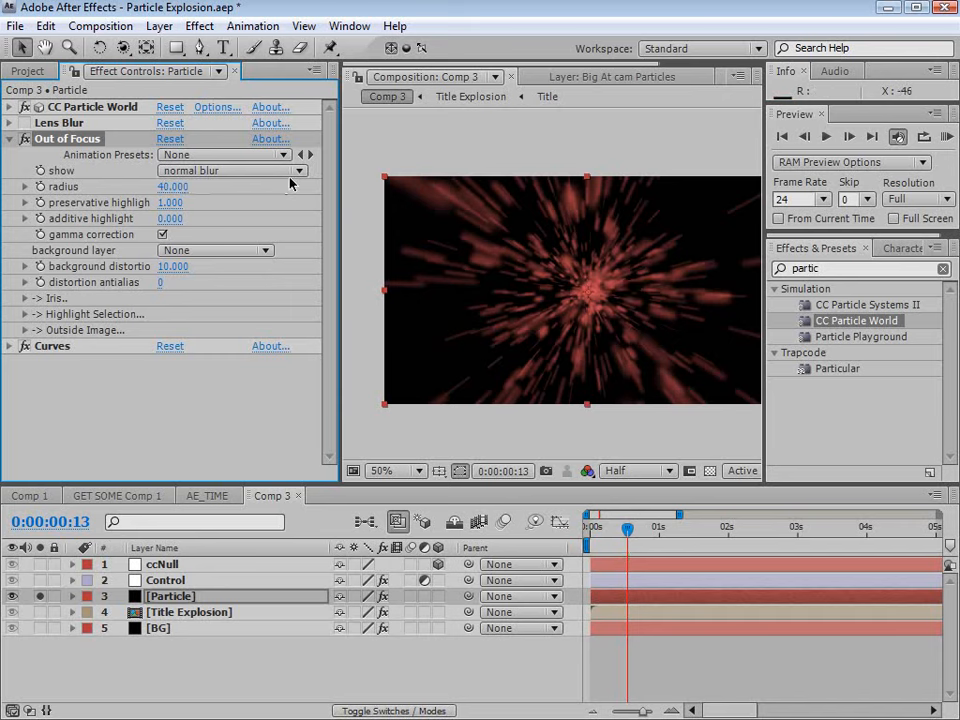
key(period)
key(period)
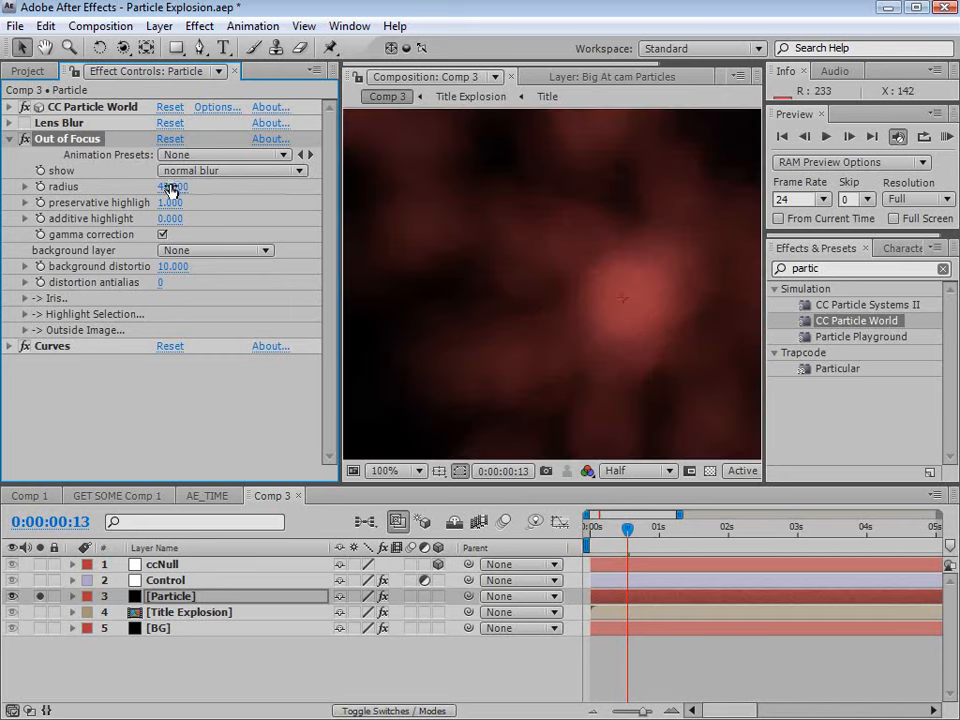
drag(167, 186, 140, 184)
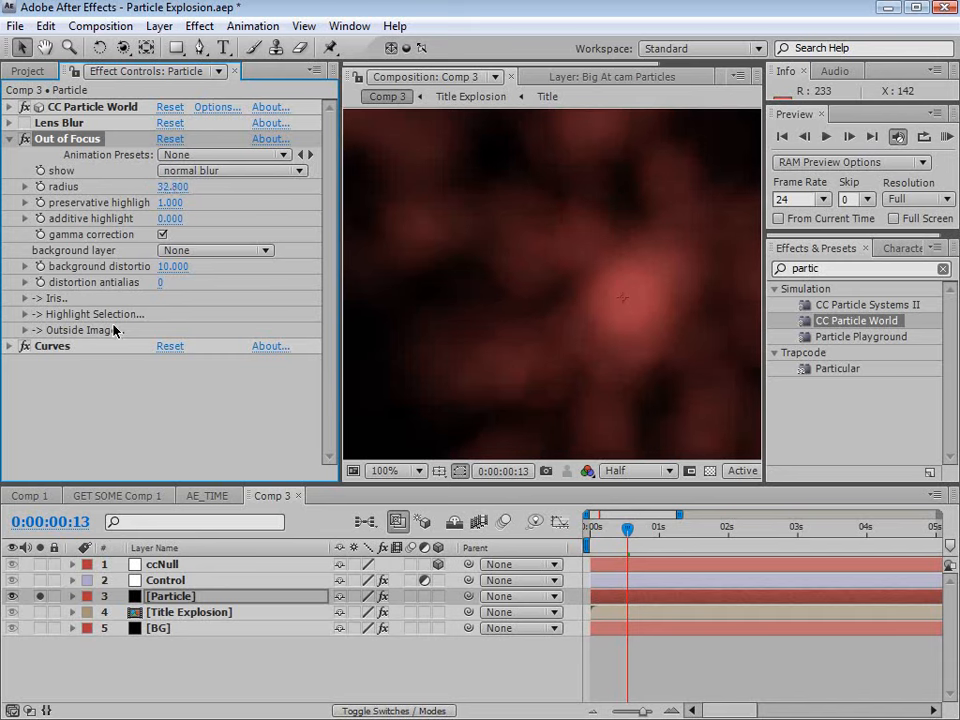
Enable Highlight Selection in the Out of Focus effect and expand its Lightness settings.
click(24, 314)
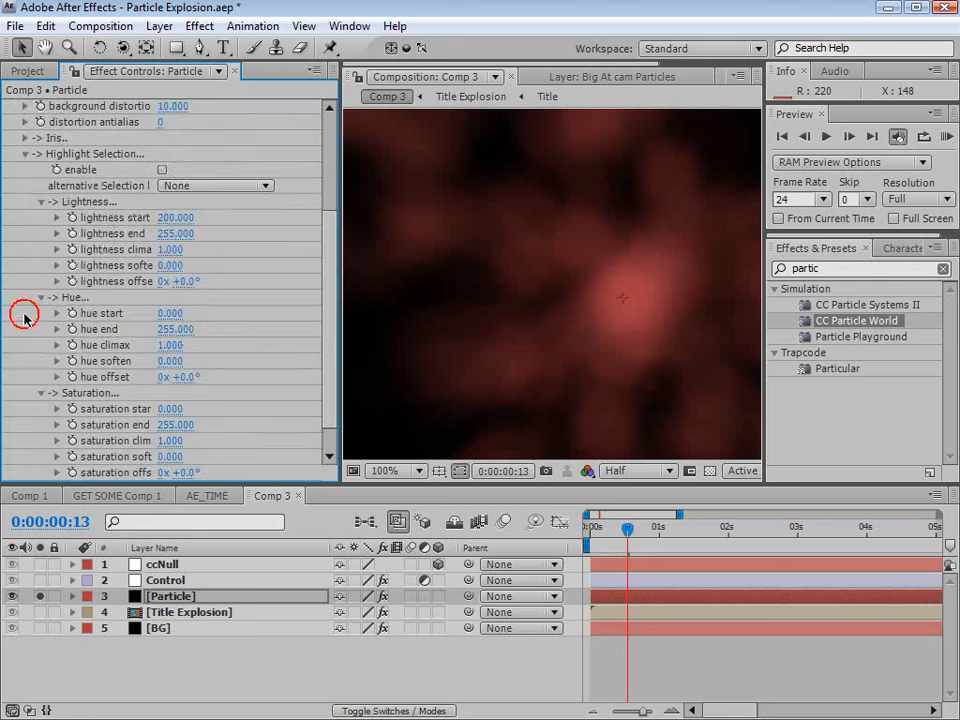
click(162, 171)
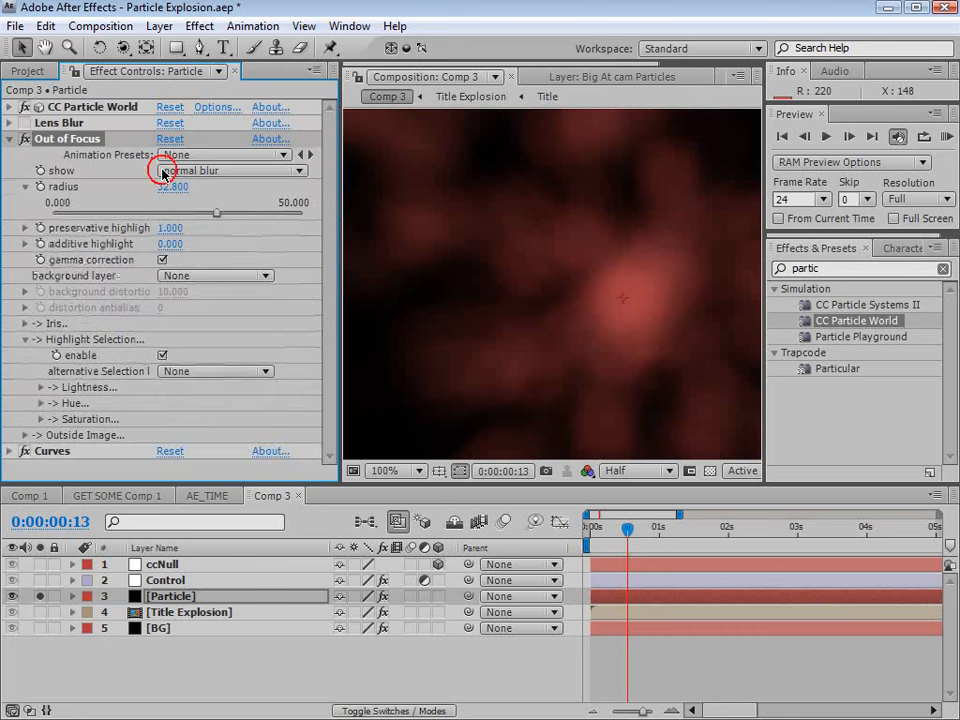
click(39, 389)
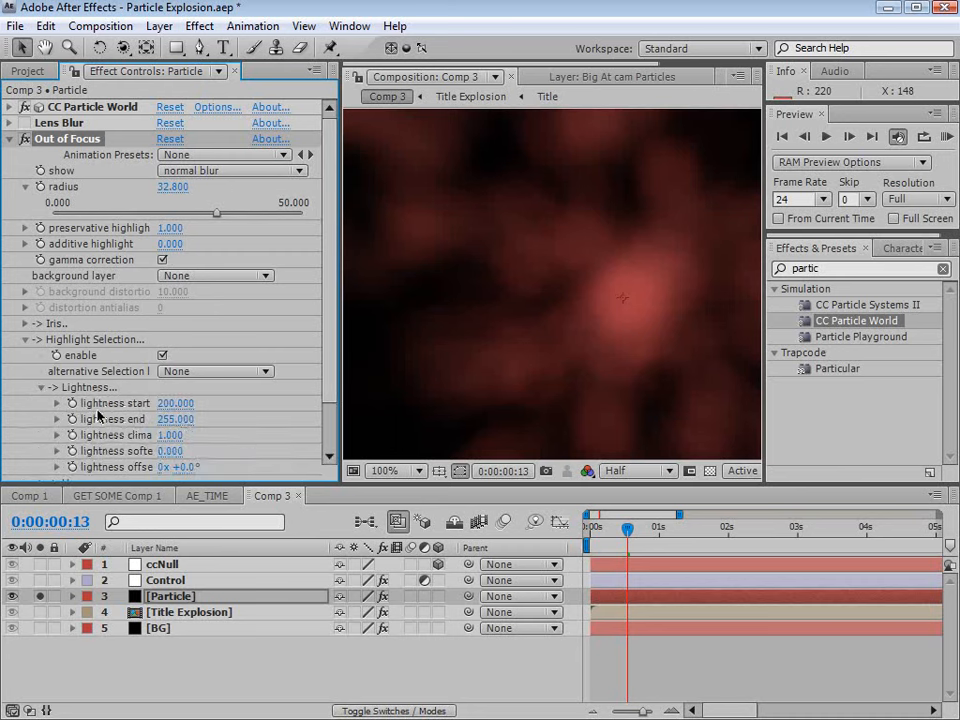
Set the Out of Focus additive highlight to 2.66 and its lightness start to 66.
drag(175, 408, 170, 405)
drag(168, 244, 207, 243)
drag(338, 243, 585, 257)
drag(721, 260, 490, 258)
drag(160, 403, 89, 402)
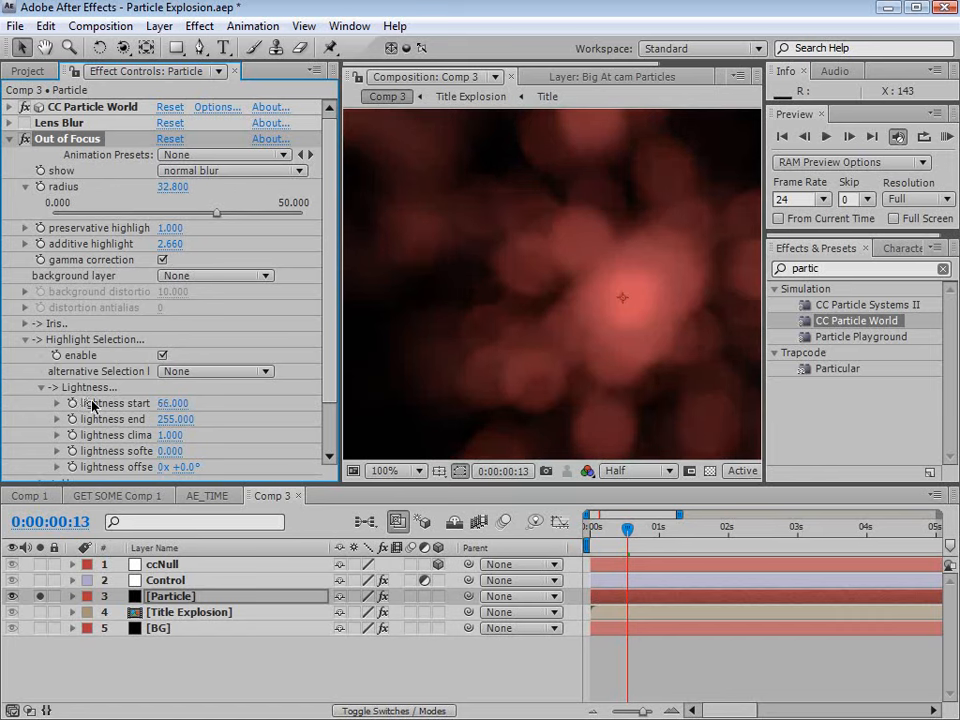
Collapse the Out of Focus settings and check the blurred burst across the whole frame around 0:00:00:12.
click(9, 140)
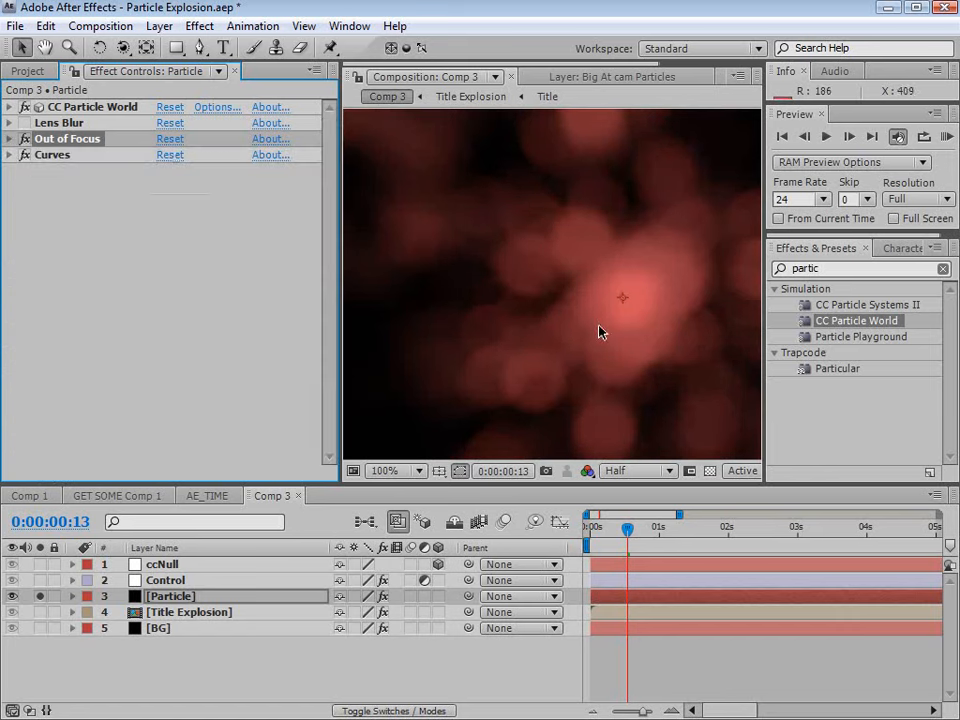
scroll(600, 332, down, 2)
mouse_move(627, 527)
mouse_down()
mouse_move(642, 533)
mouse_move(619, 530)
mouse_up()
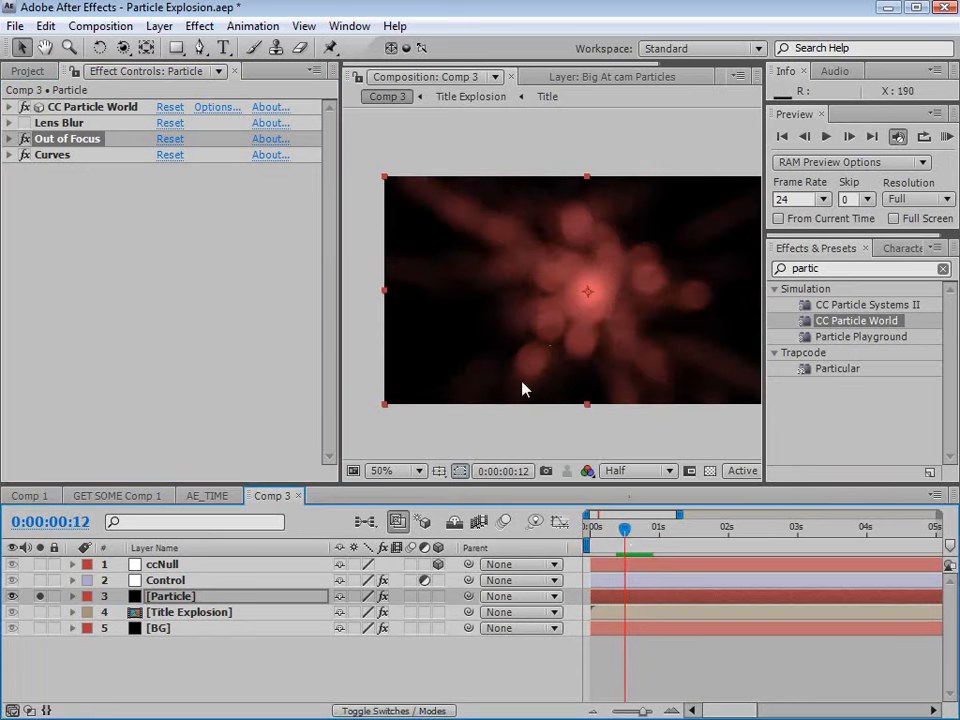
Duplicate the Particle layer.
click(165, 598)
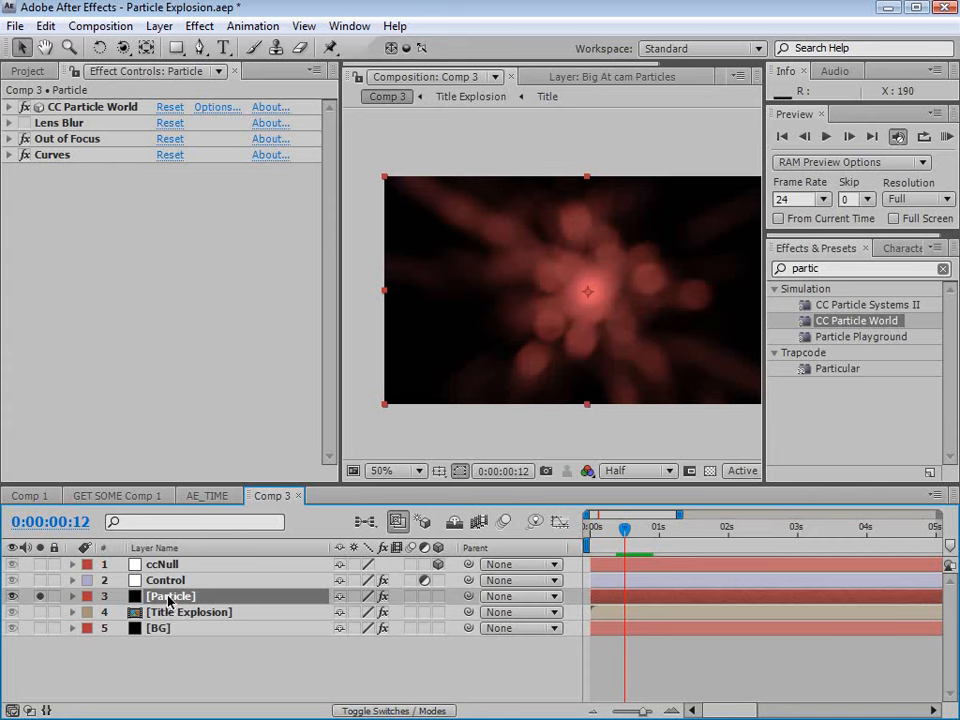
click(46, 26)
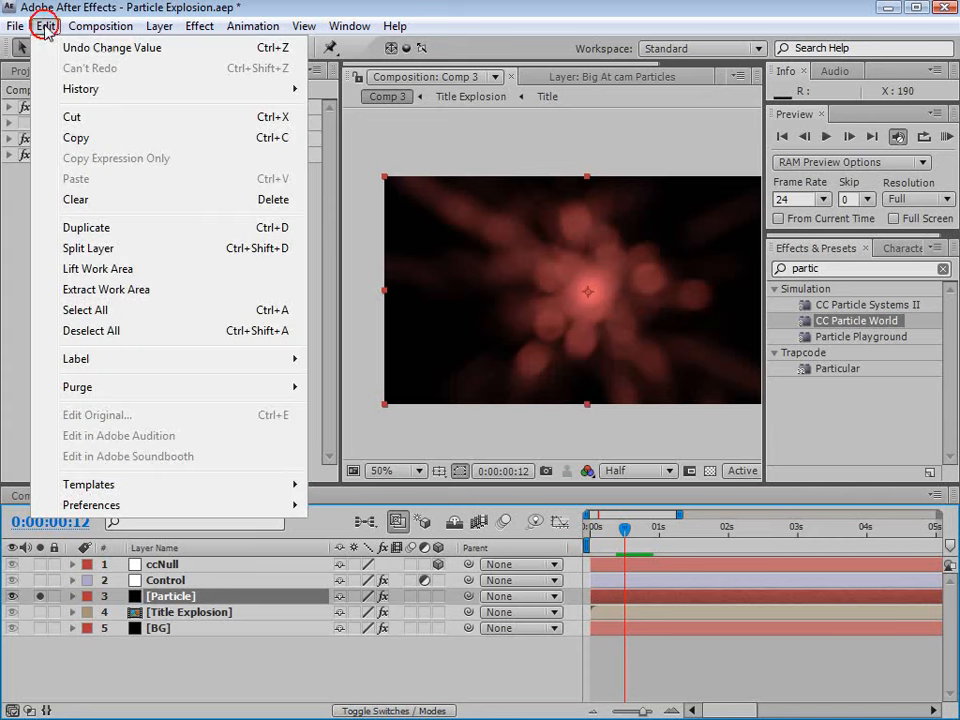
click(89, 230)
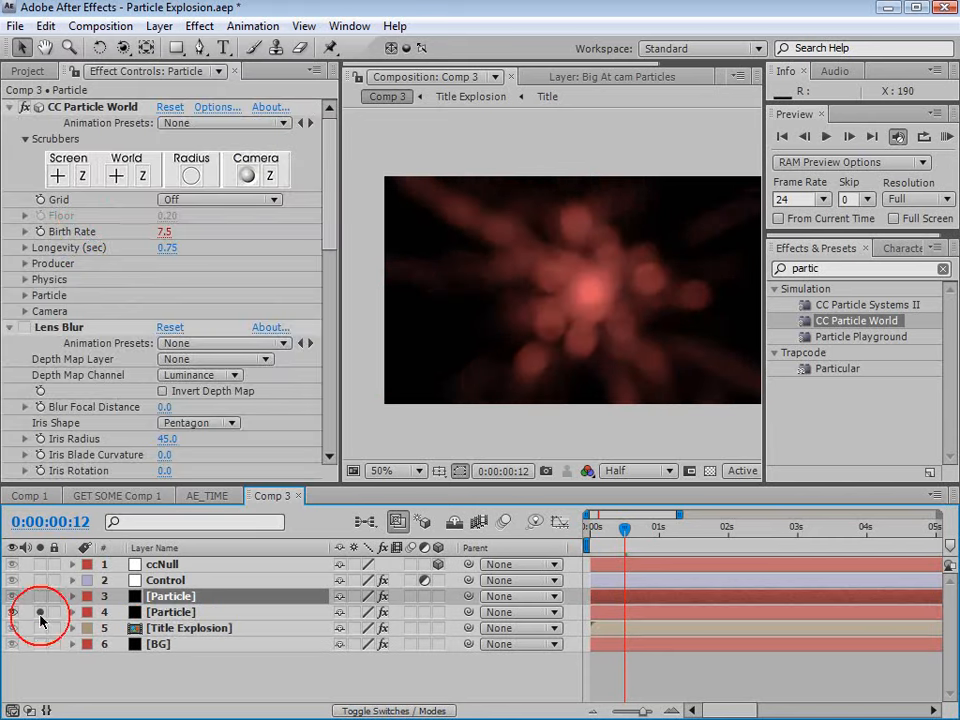
Rename the lower of the two Particle layers to Small Particle.
click(160, 612)
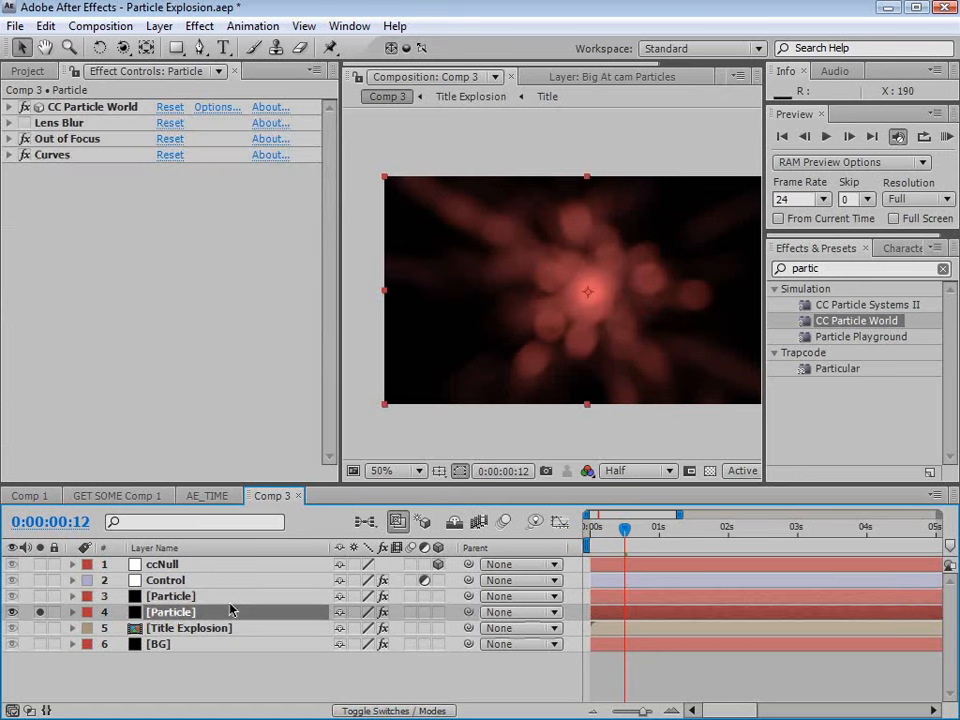
key(Return)
text(Small)
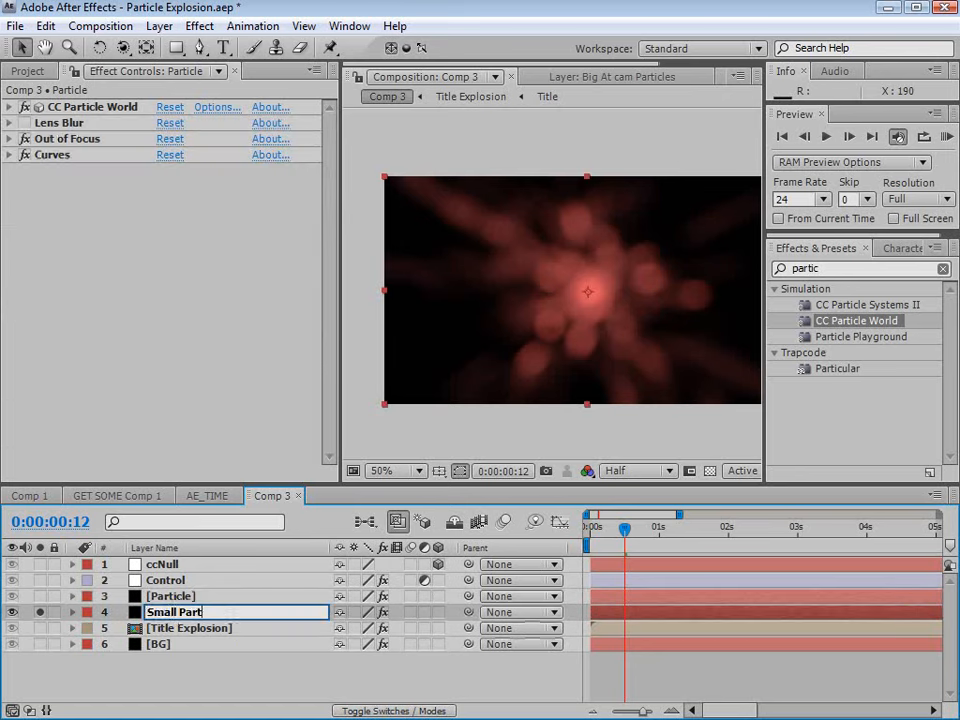
key(Return)
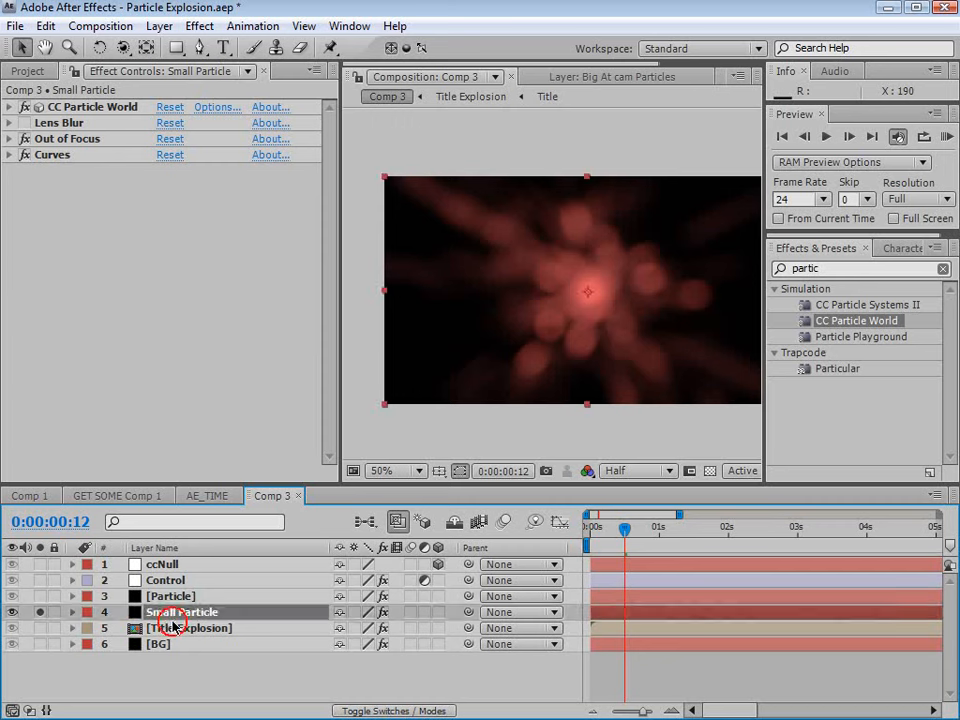
Turn off Out of Focus on the Small Particle layer and expand its CC Particle World settings.
click(25, 140)
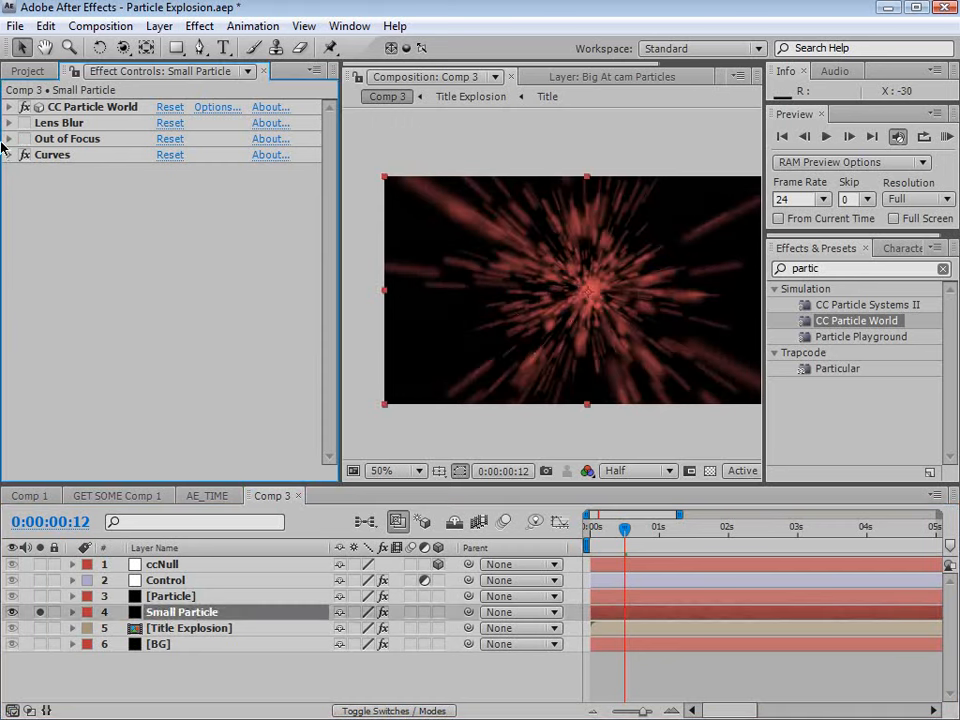
click(97, 109)
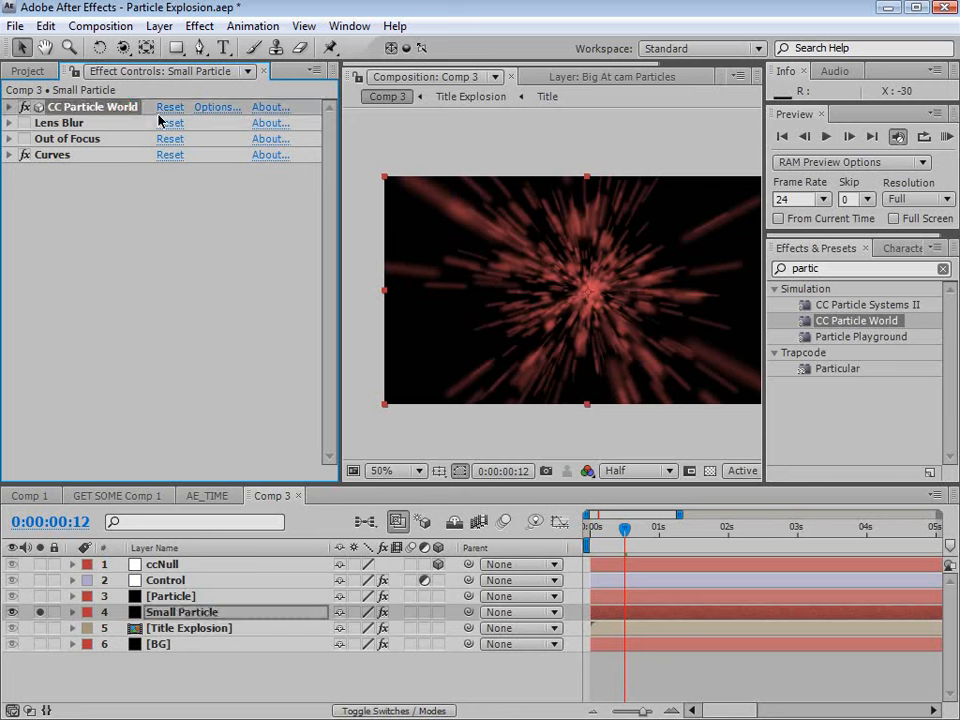
click(8, 107)
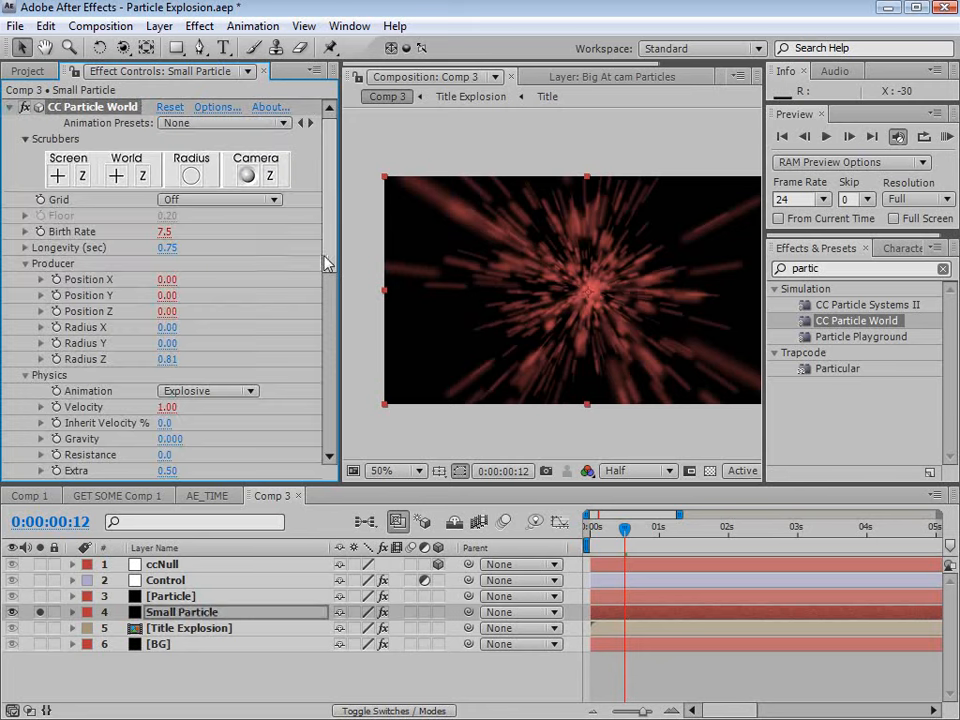
scroll(330, 252, down, 2)
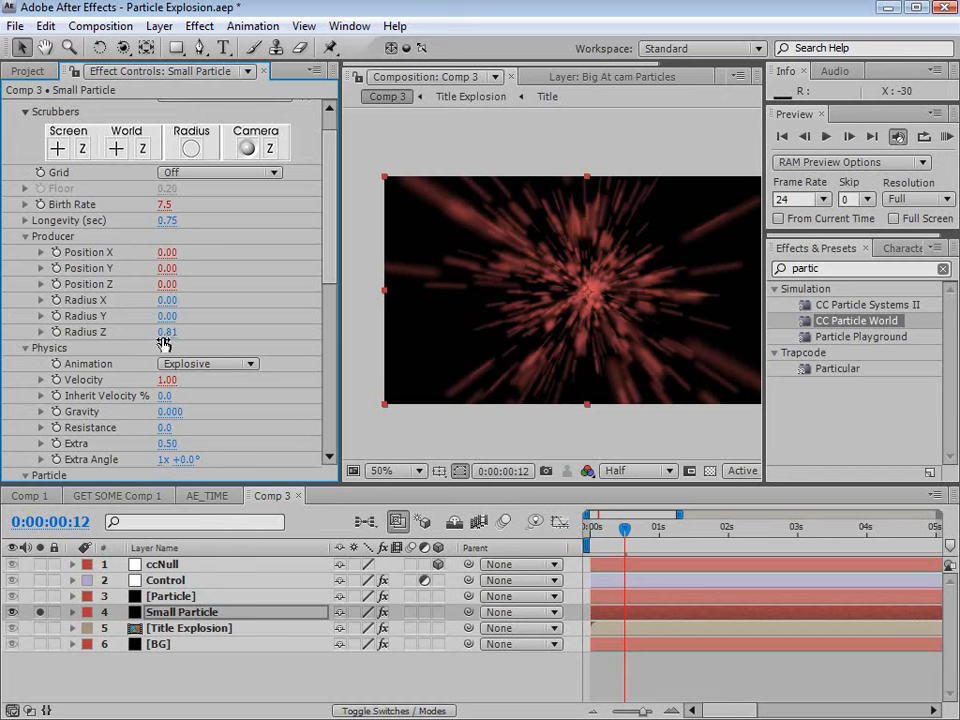
Set the Small Particle producer's Radius Z to 0 and Radius Y to 0.91.
drag(170, 335, 37, 345)
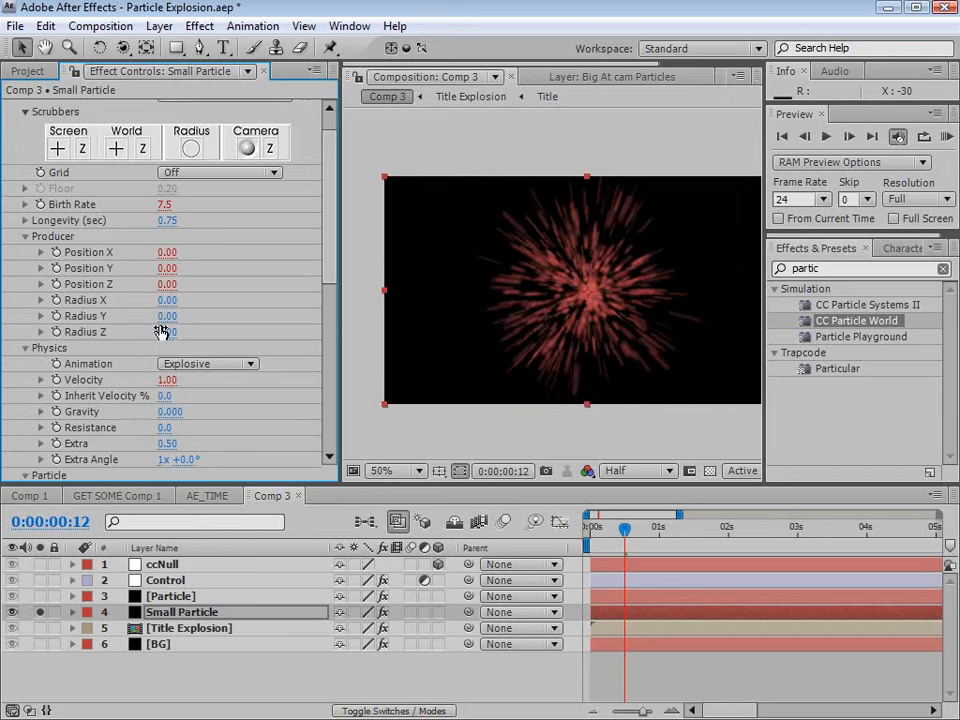
drag(165, 318, 240, 308)
mouse_move(636, 540)
mouse_down()
mouse_move(615, 540)
mouse_move(670, 540)
mouse_move(613, 540)
mouse_move(637, 540)
mouse_up()
Reduce Small Particle's Birth Size to 0.070 and Death Size to 0.060, with the composition preview at Full resolution.
drag(328, 210, 342, 355)
drag(170, 278, 161, 276)
scroll(656, 401, up, 1)
click(636, 471)
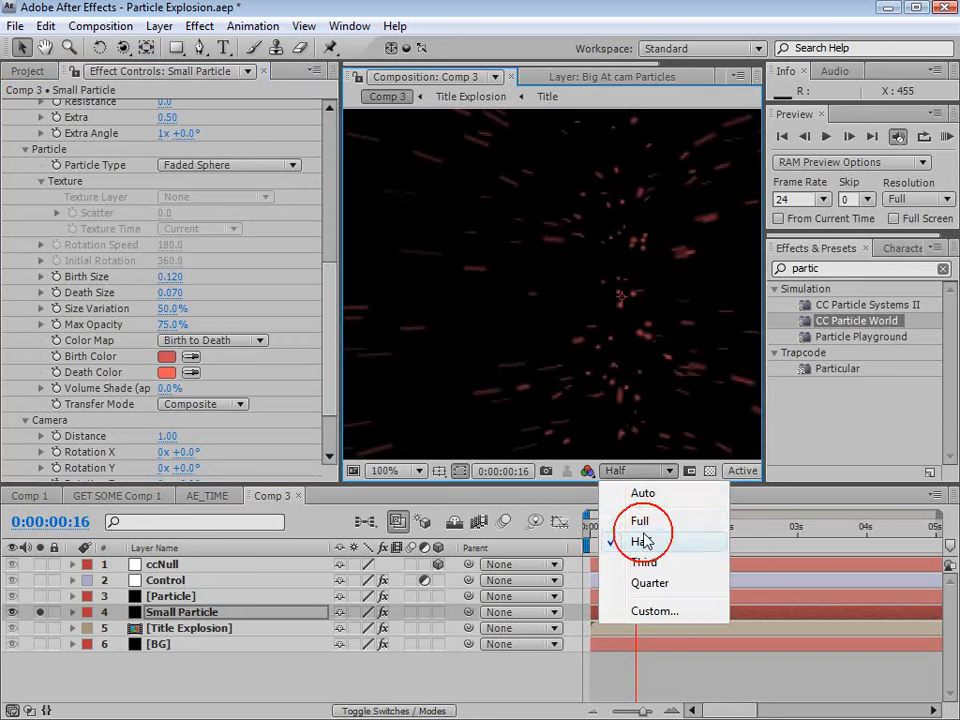
click(640, 519)
mouse_move(158, 292)
mouse_down()
mouse_move(150, 292)
mouse_move(162, 280)
mouse_up()
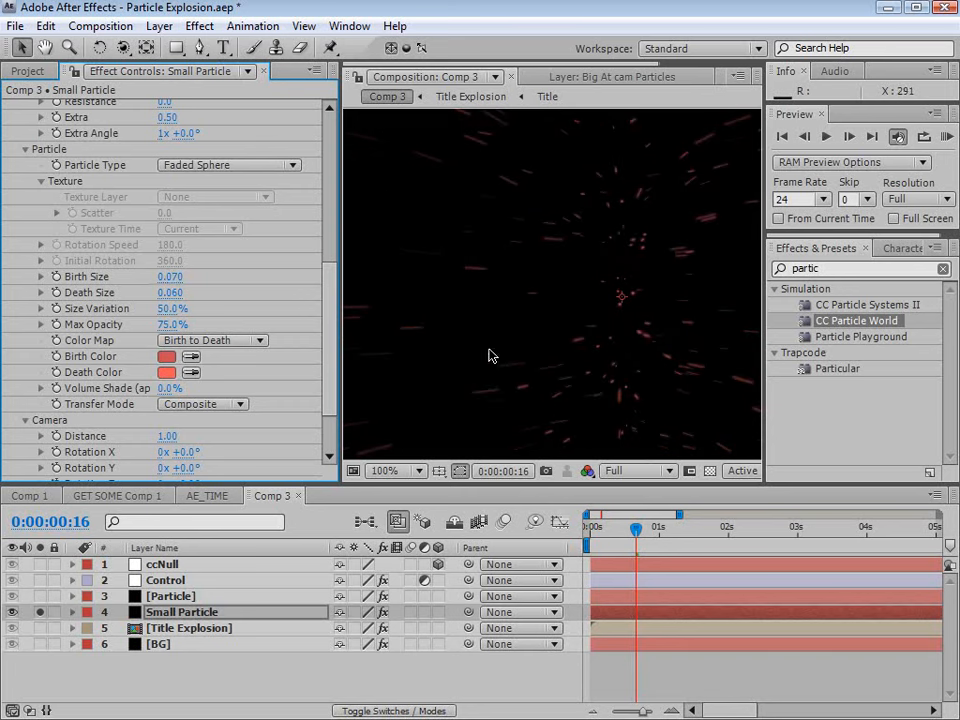
Change Small Particle's Birth Color to light orange FFB38D.
click(166, 356)
click(447, 664)
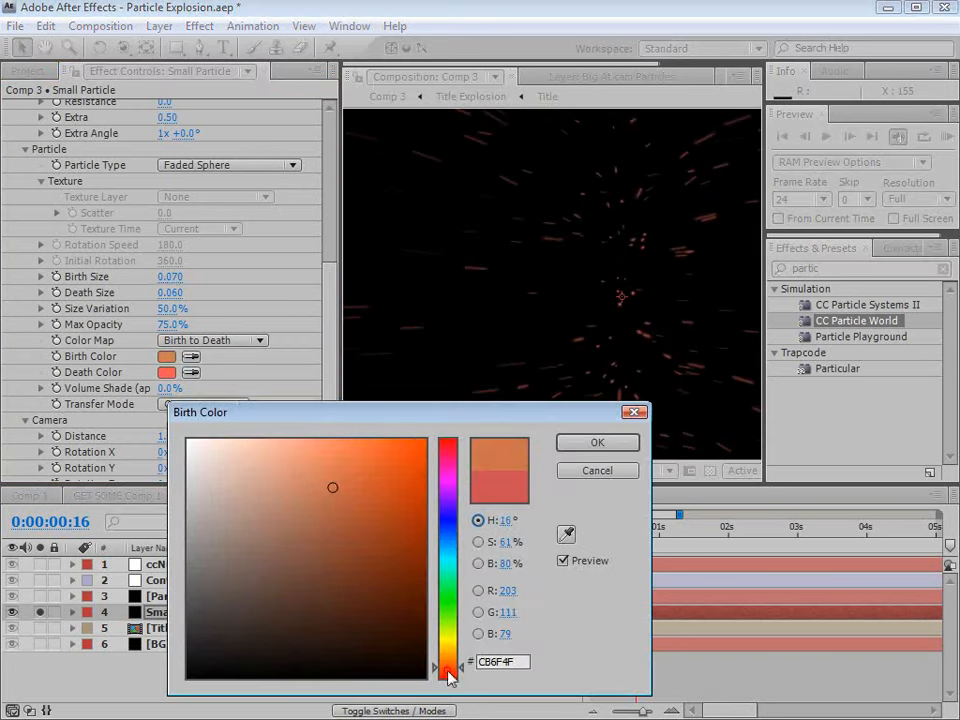
drag(330, 436, 293, 434)
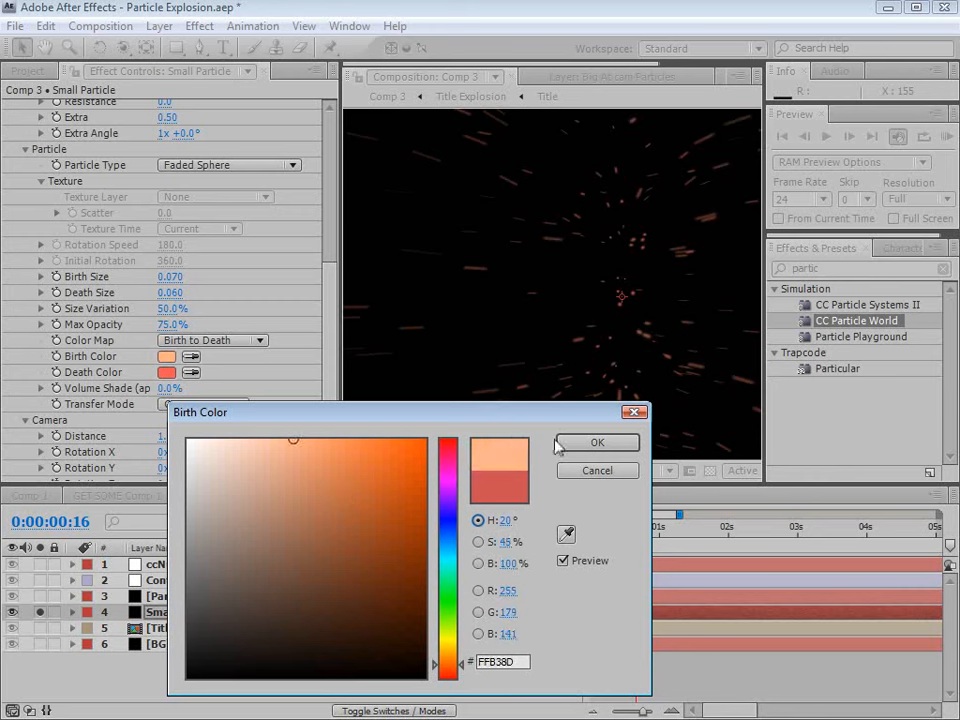
click(597, 442)
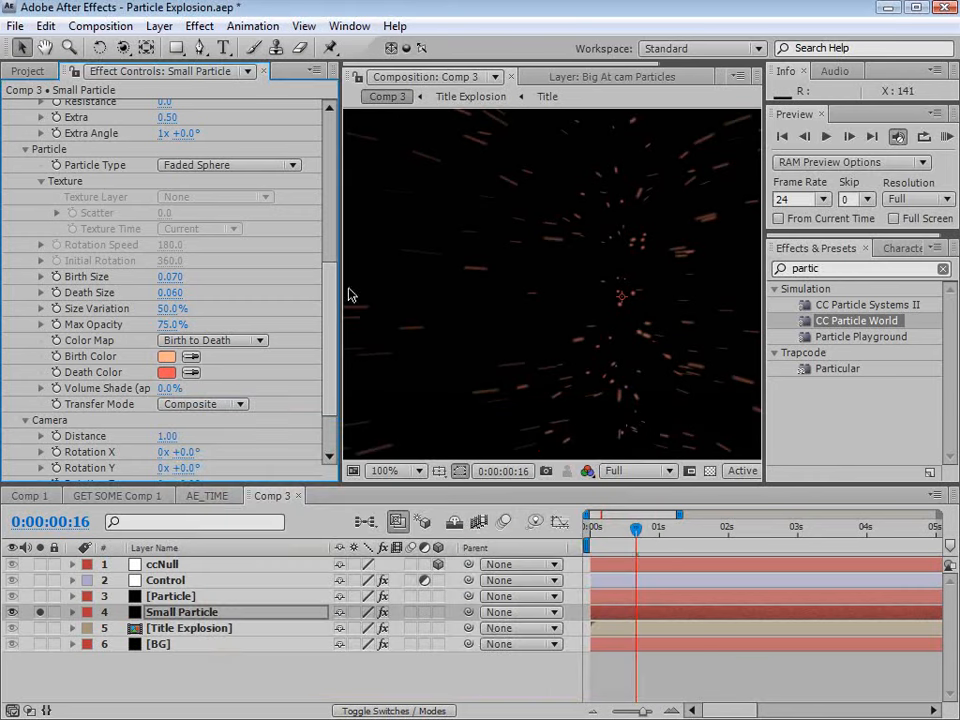
Reveal the expressions on the Small Particle layer in an enlarged timeline and inspect the Birth Rate expression.
scroll(326, 268, up, 8)
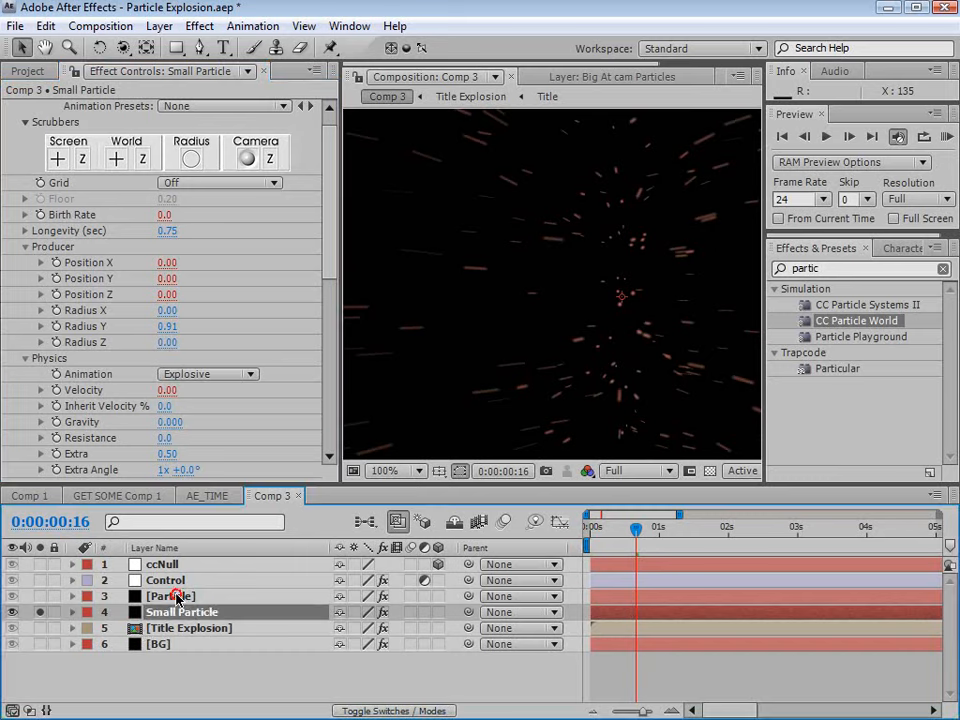
drag(214, 488, 197, 421)
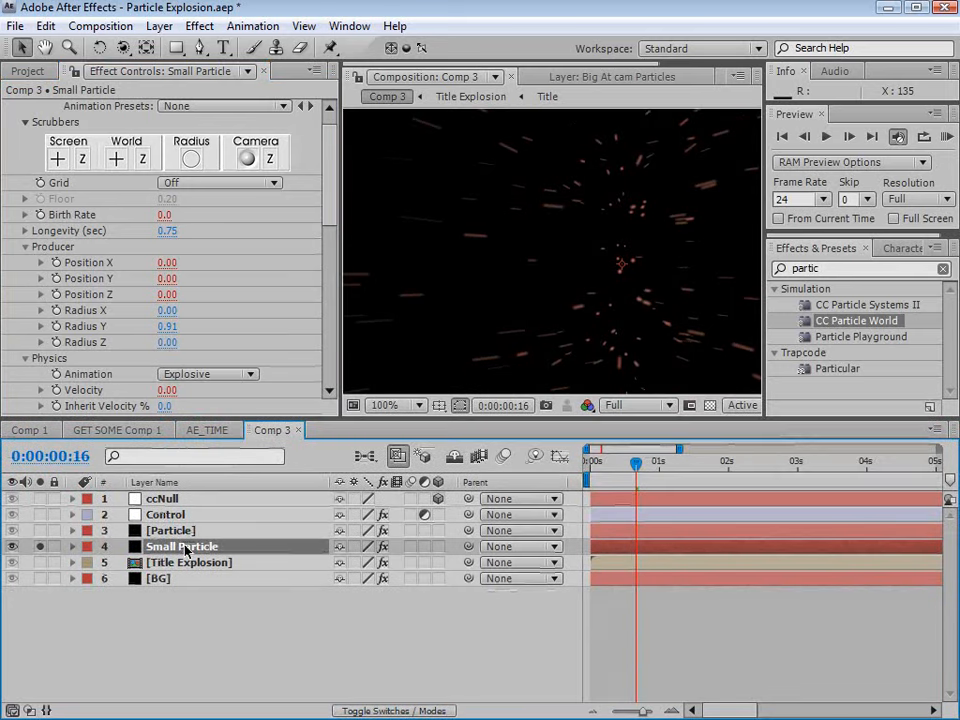
key(e)
key(e)
click(871, 594)
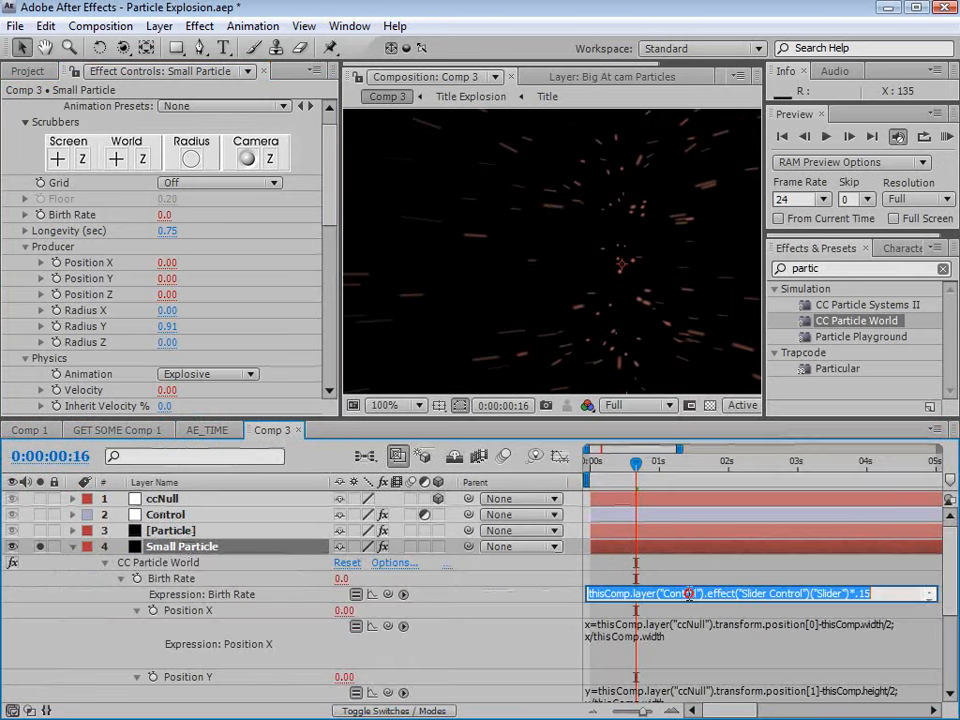
click(871, 594)
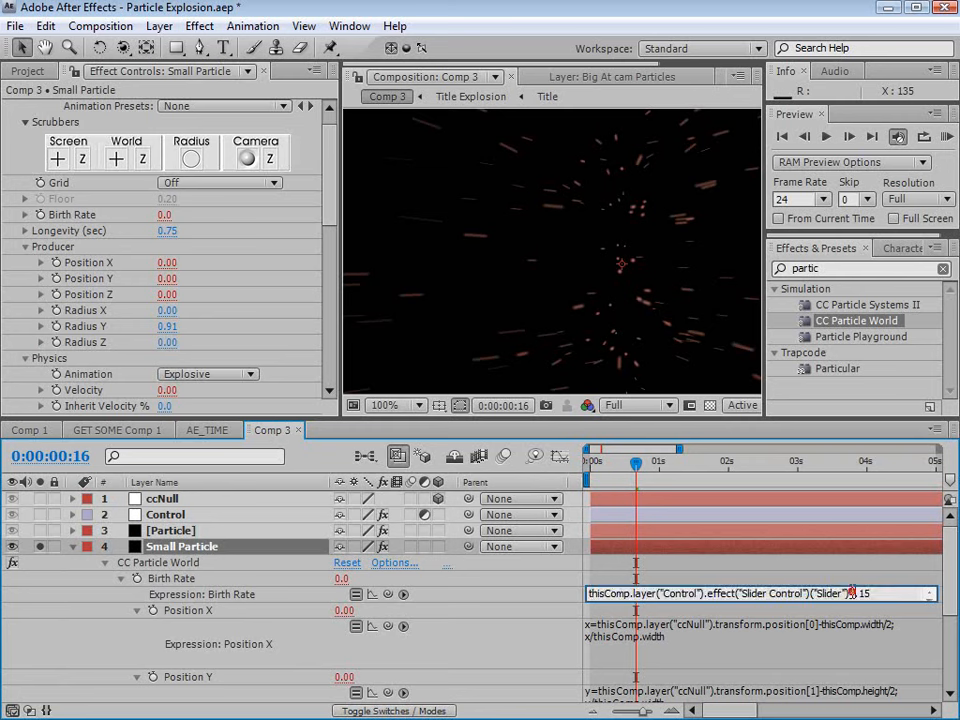
click(941, 583)
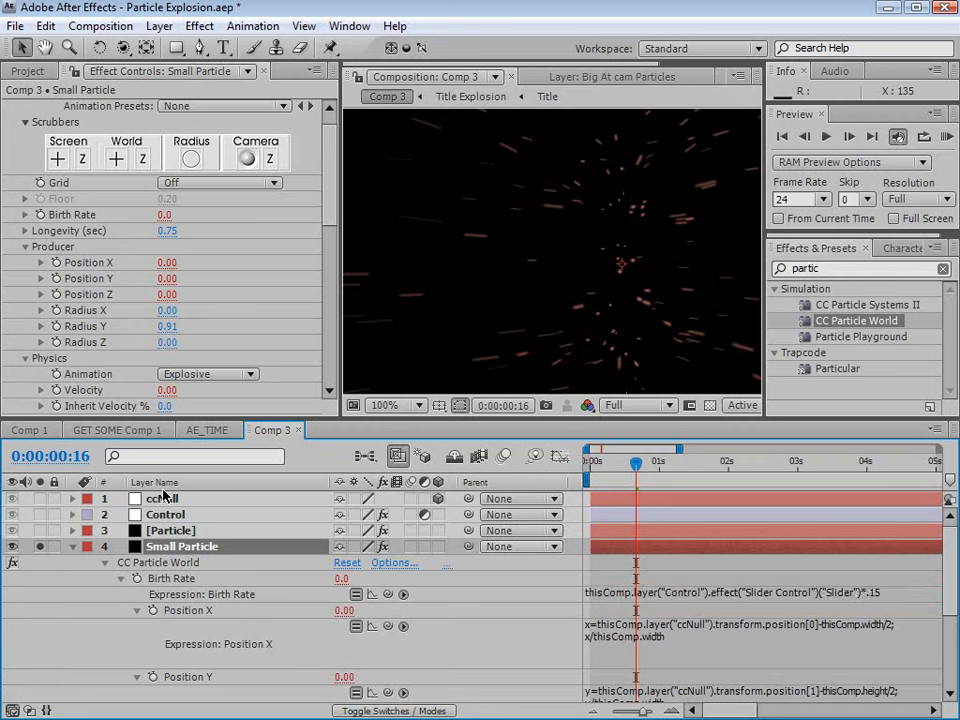
Reveal the Control layer's slider keyframes and, at 0:00:00:08, set the multiplier in Small Particle's Birth Rate expression to .25.
click(167, 517)
key(u)
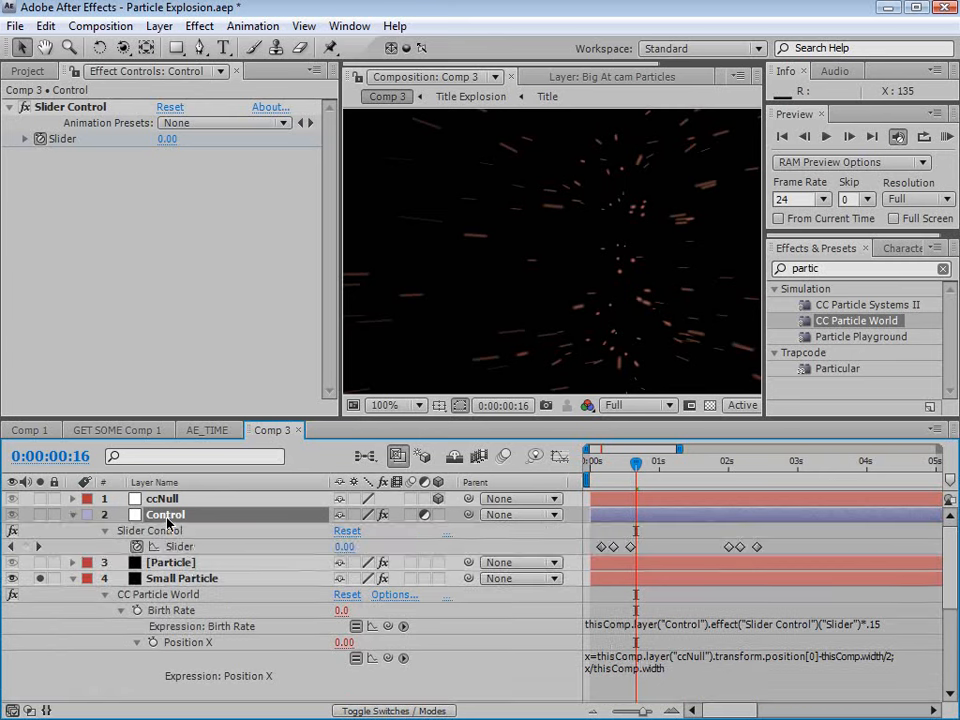
drag(636, 463, 613, 463)
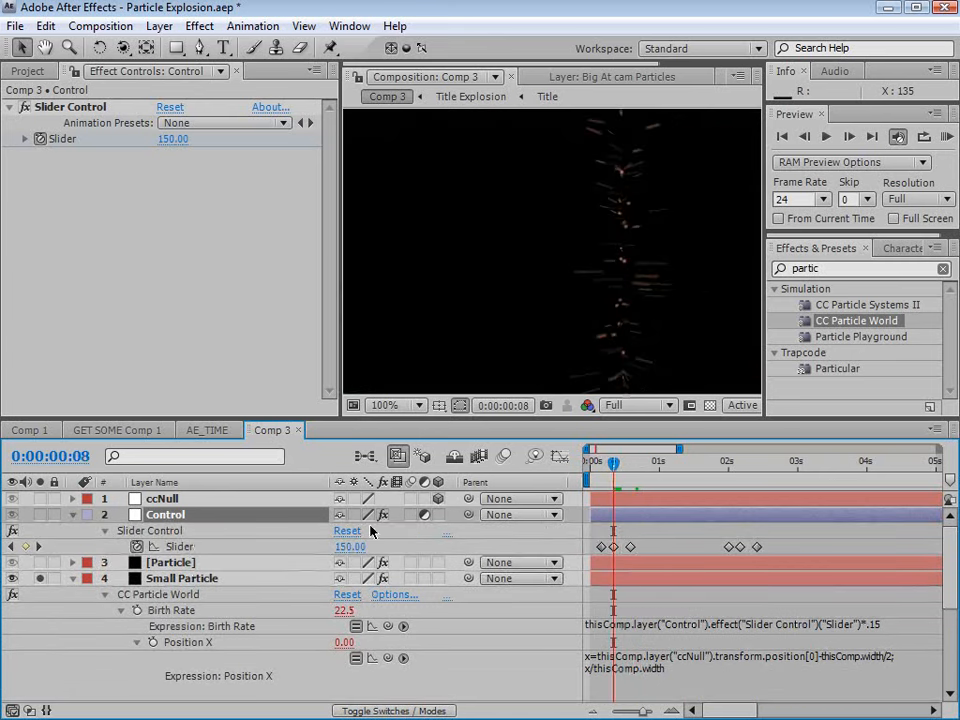
click(872, 626)
click(882, 628)
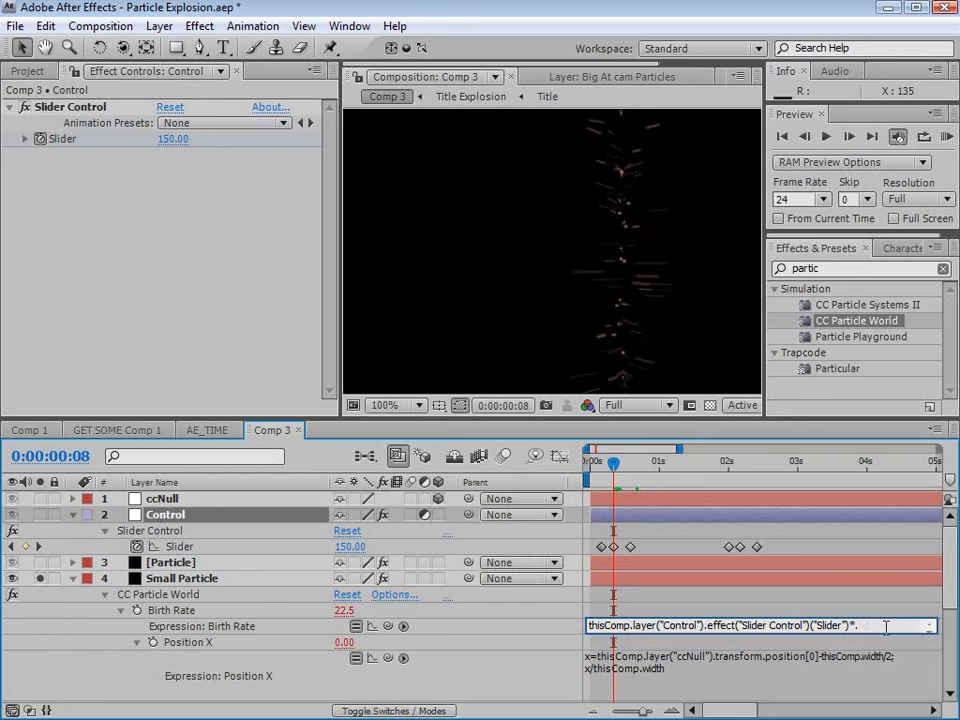
click(863, 600)
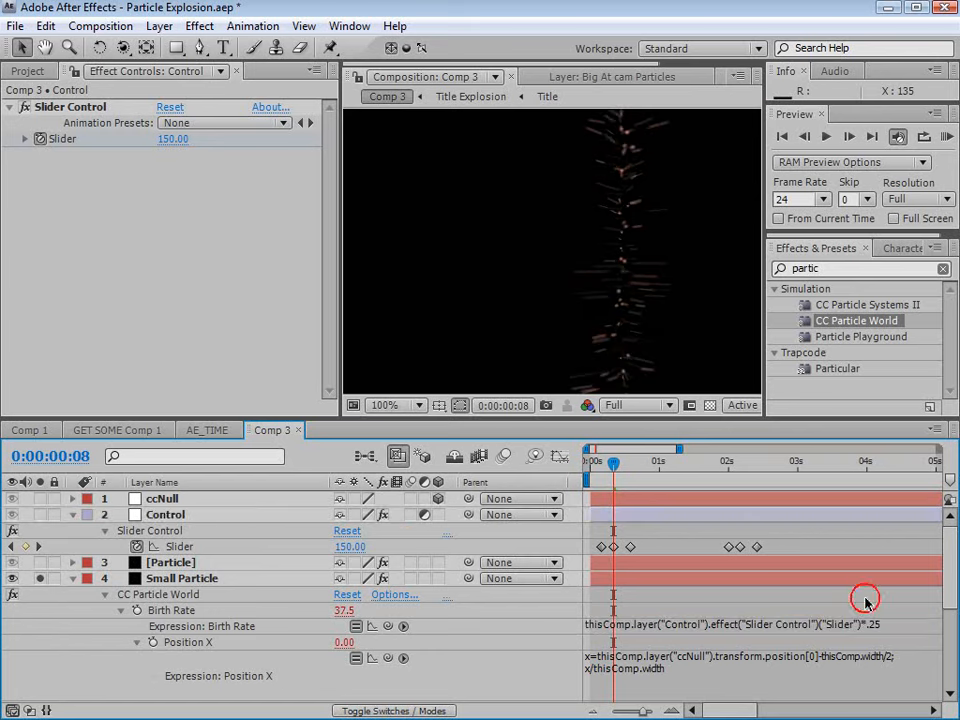
Raise the Birth Rate expression's multiplier to .40 and check the particles in a maximized composition view at 0:00:00:18.
key(space)
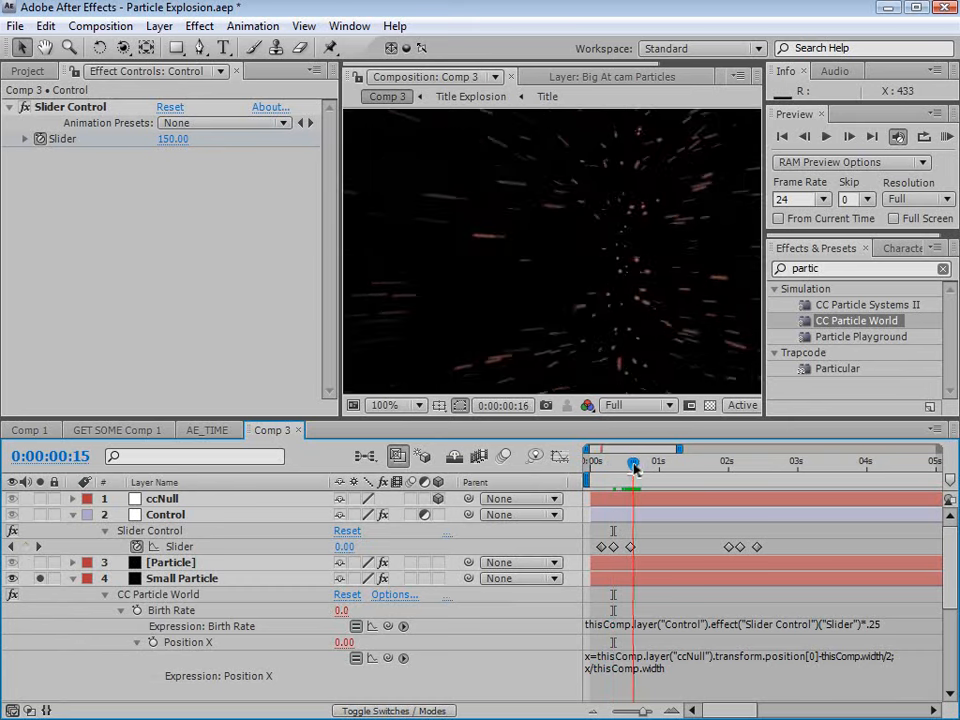
click(885, 626)
click(897, 626)
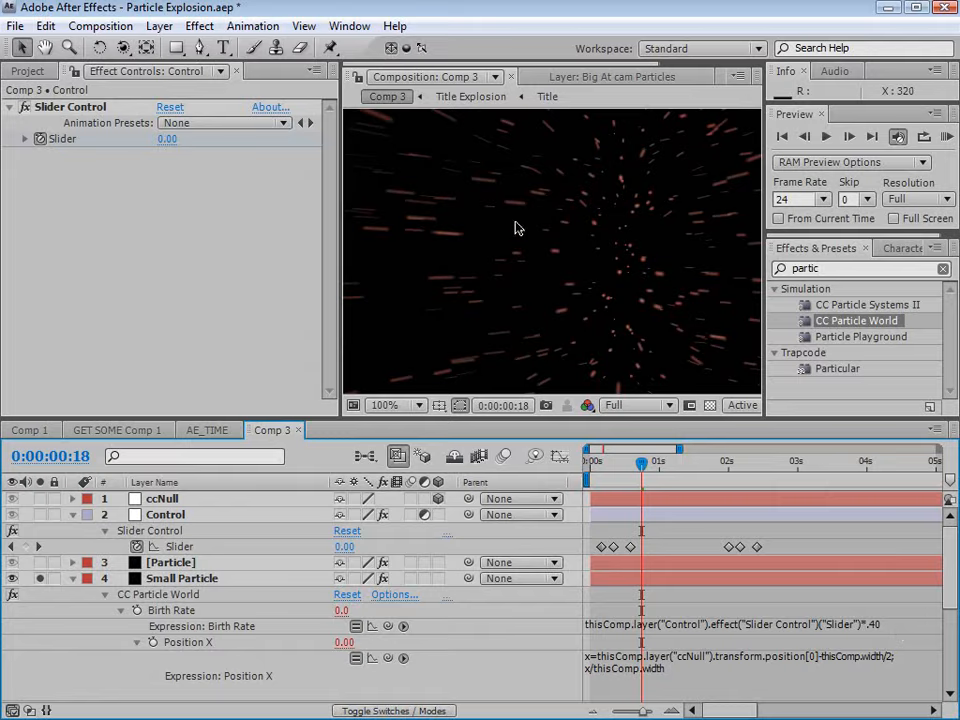
key(grave)
key(grave)
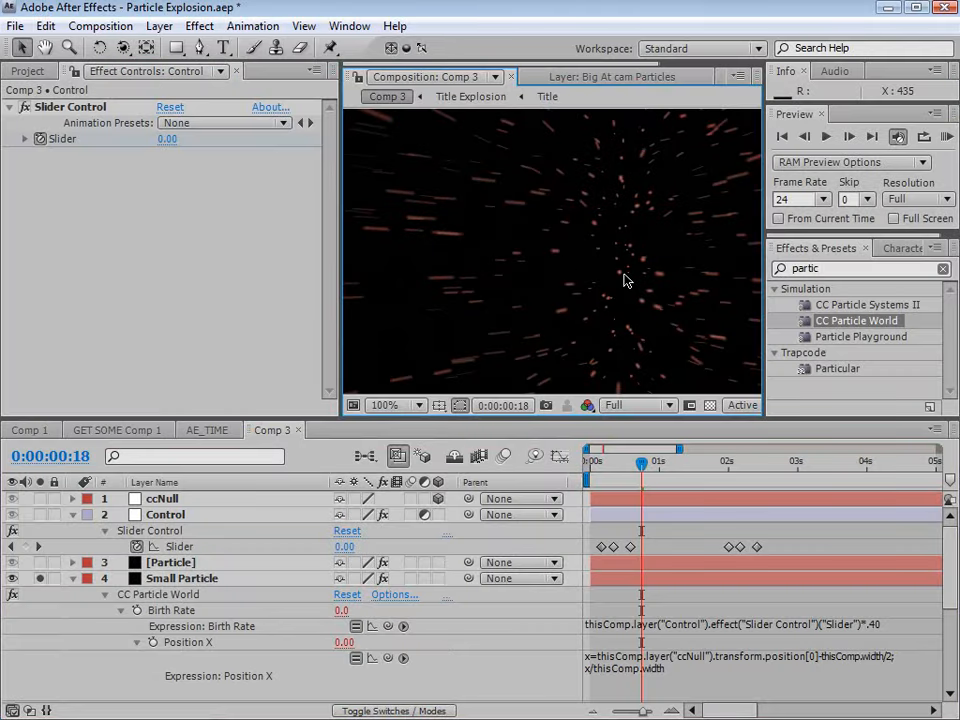
Re-edit the multiplier ending Small Particle's Birth Rate expression, then check the burst full-frame and scrub through the animation.
click(886, 626)
click(889, 626)
key(BackSpace)
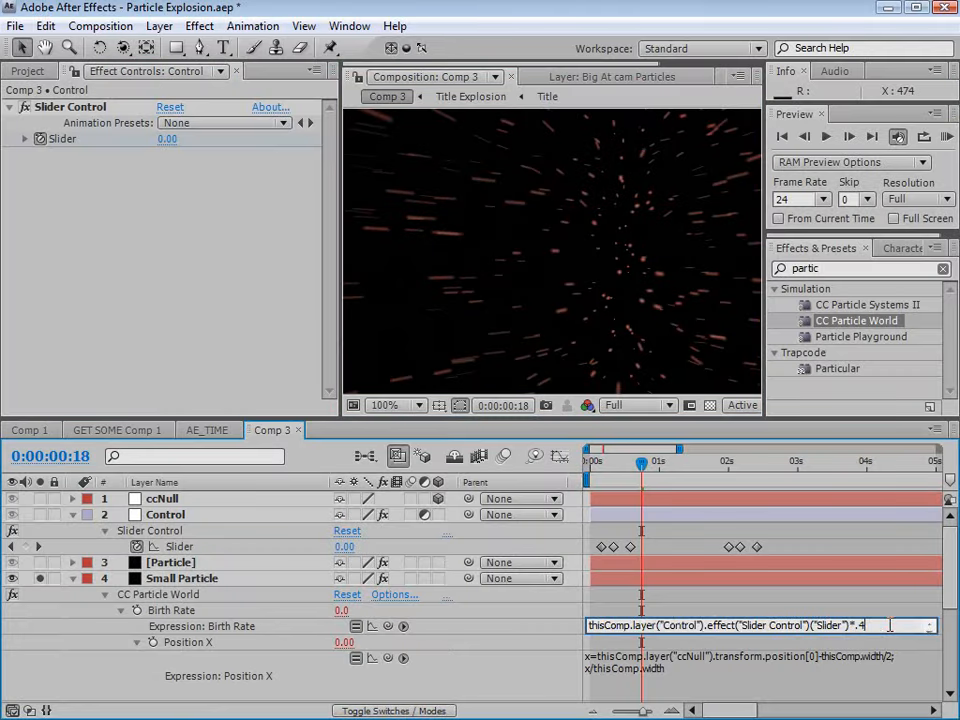
key(KP_Enter)
key(grave)
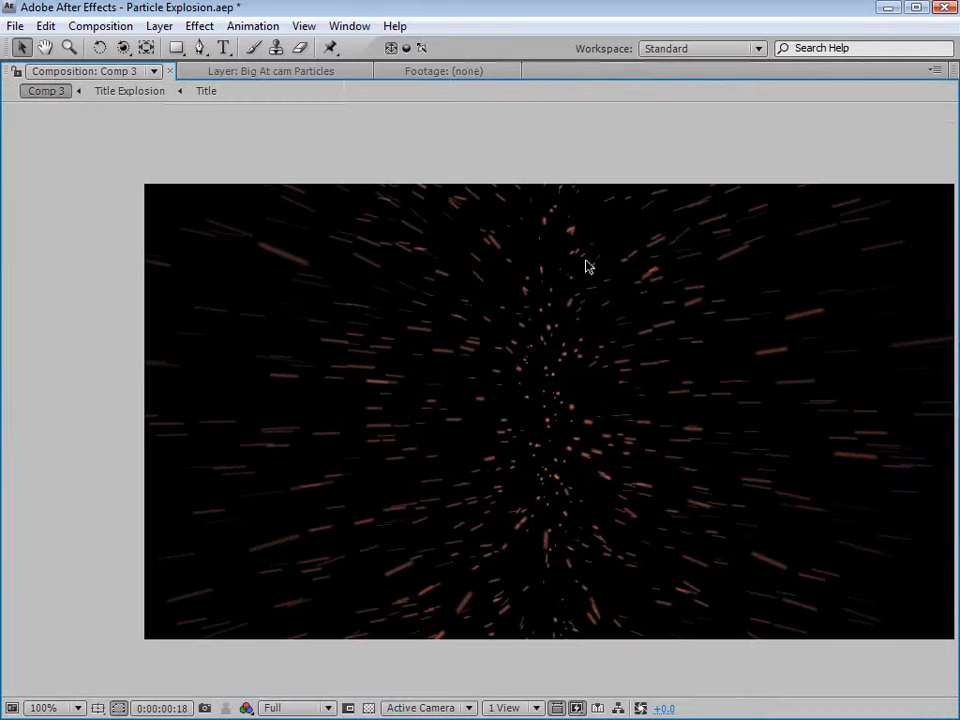
key(grave)
scroll(576, 265, down, 1)
drag(641, 463, 763, 470)
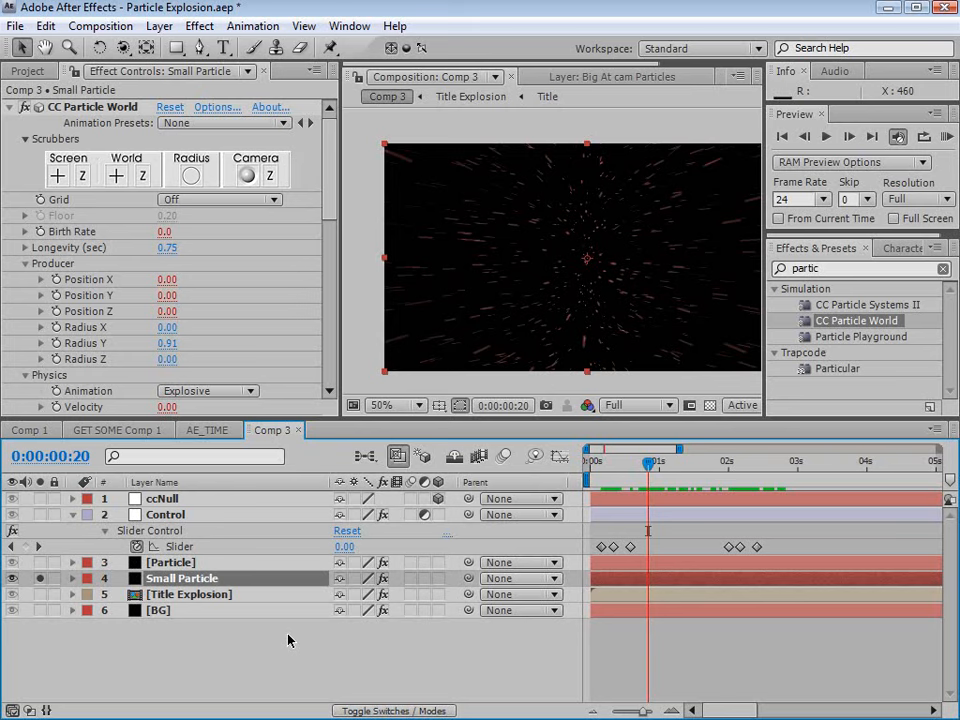
Duplicate the Small Particle layer and turn off solo on the original.
click(157, 575)
key(ctrl+d)
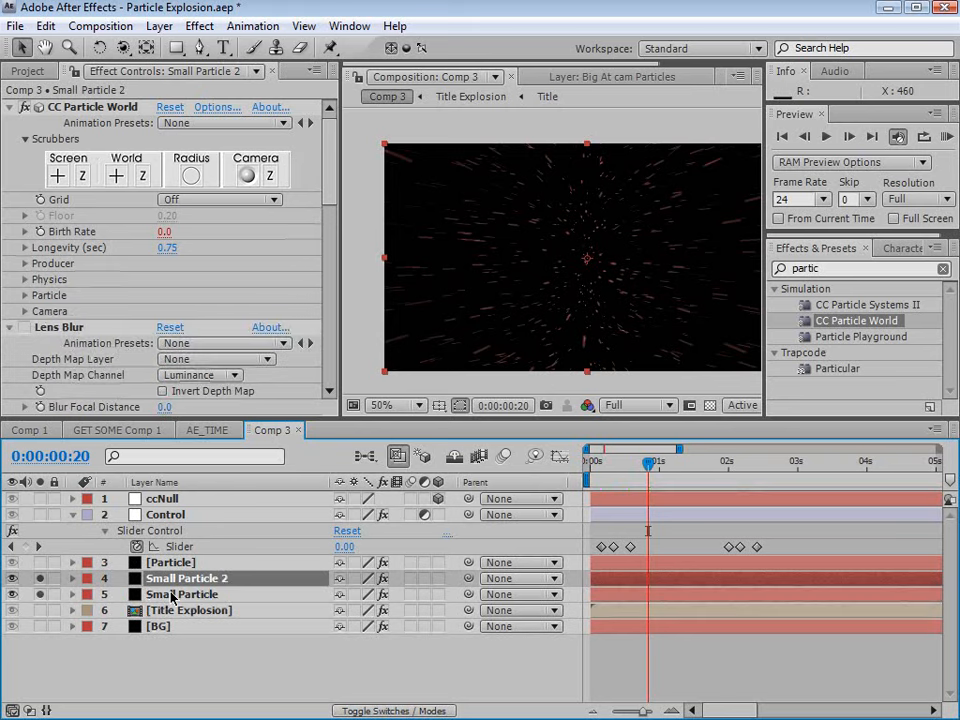
click(40, 594)
Set the duplicate layer's producer Radius Y to 0 and Radius X to 1.18.
scroll(330, 170, down, 1)
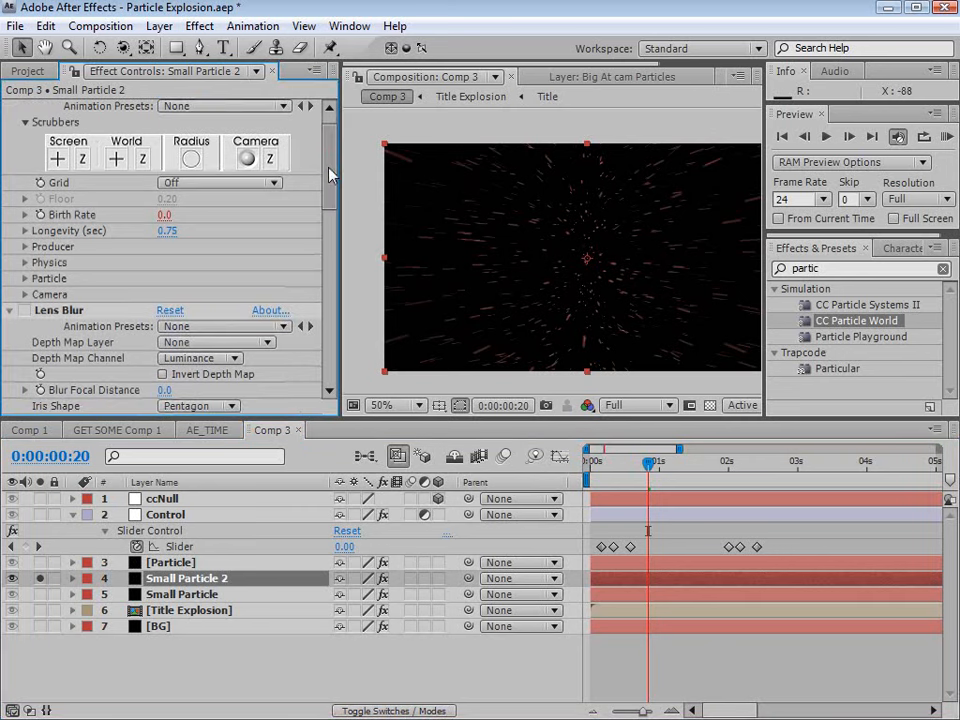
click(25, 246)
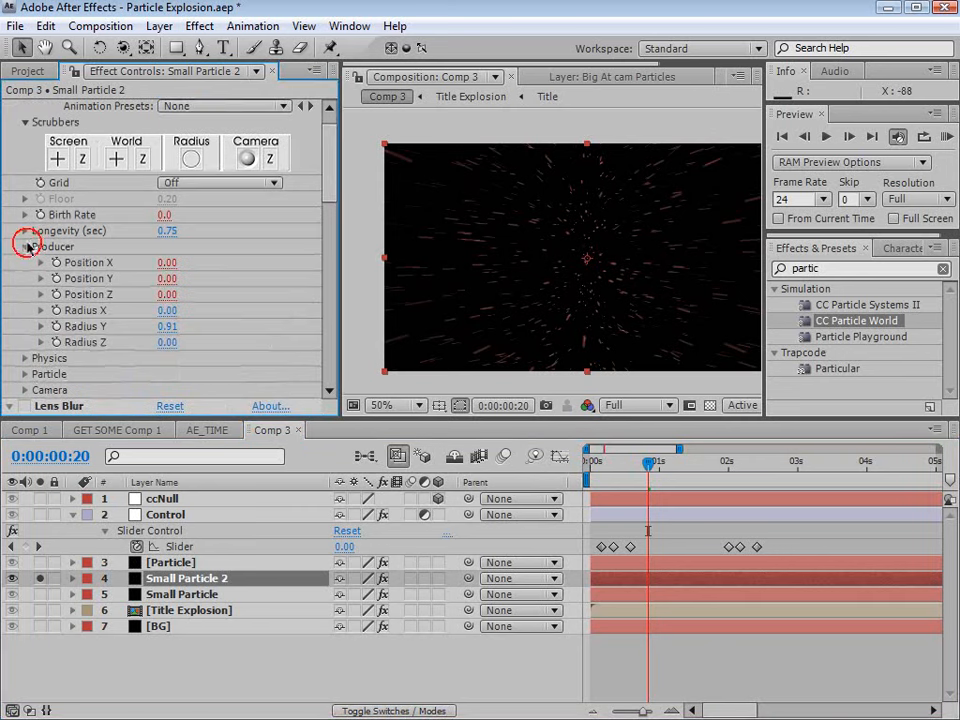
click(166, 327)
text(0)
key(Return)
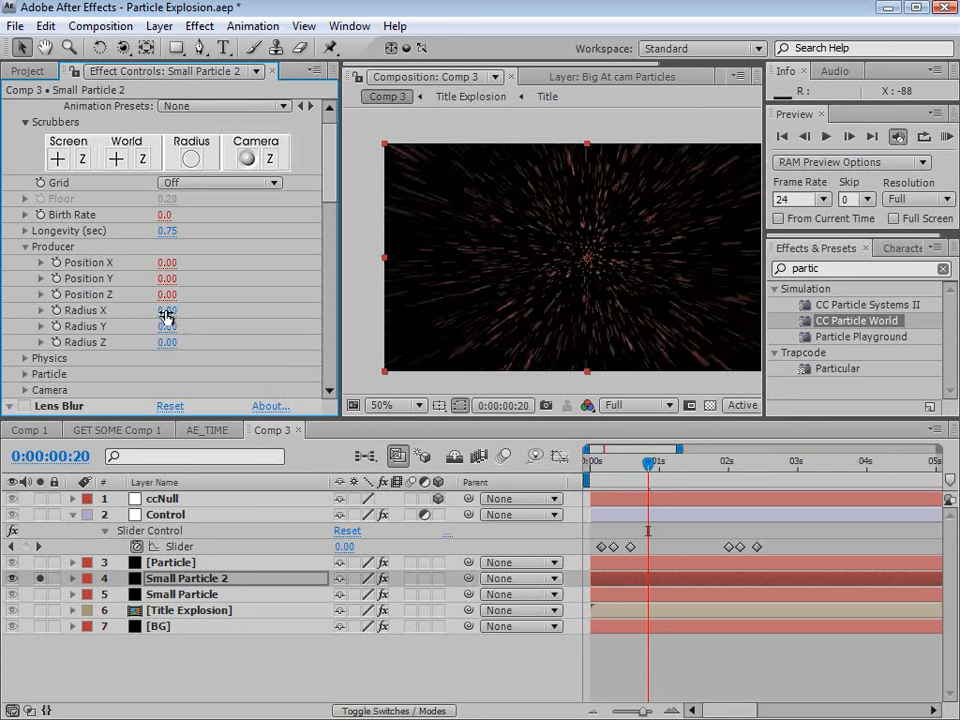
drag(167, 312, 253, 310)
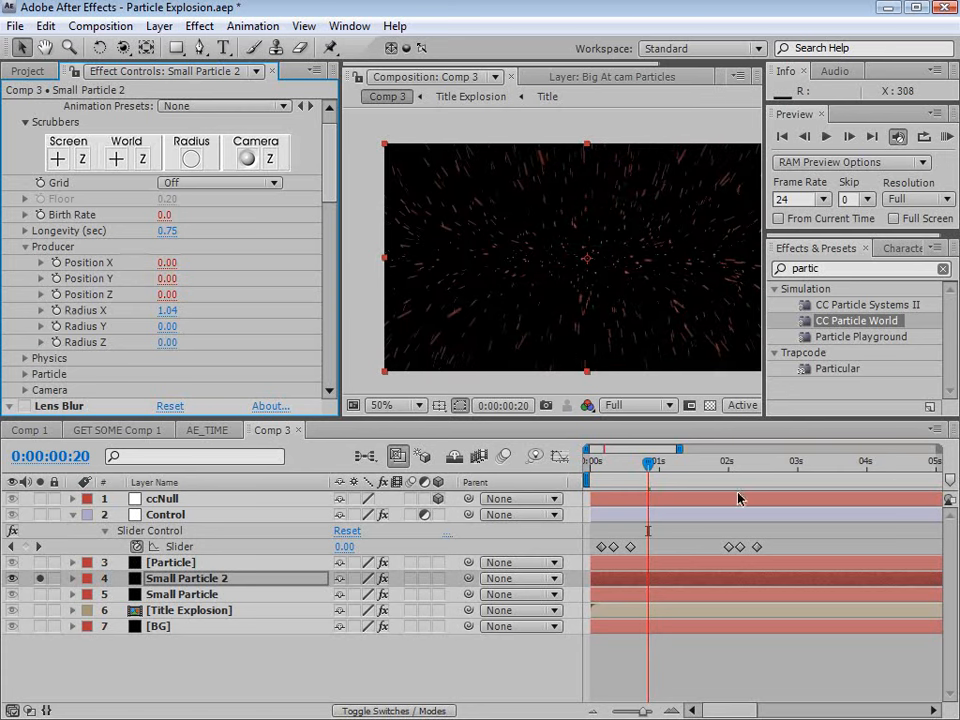
mouse_move(648, 462)
mouse_down()
mouse_move(616, 465)
mouse_move(656, 463)
mouse_up()
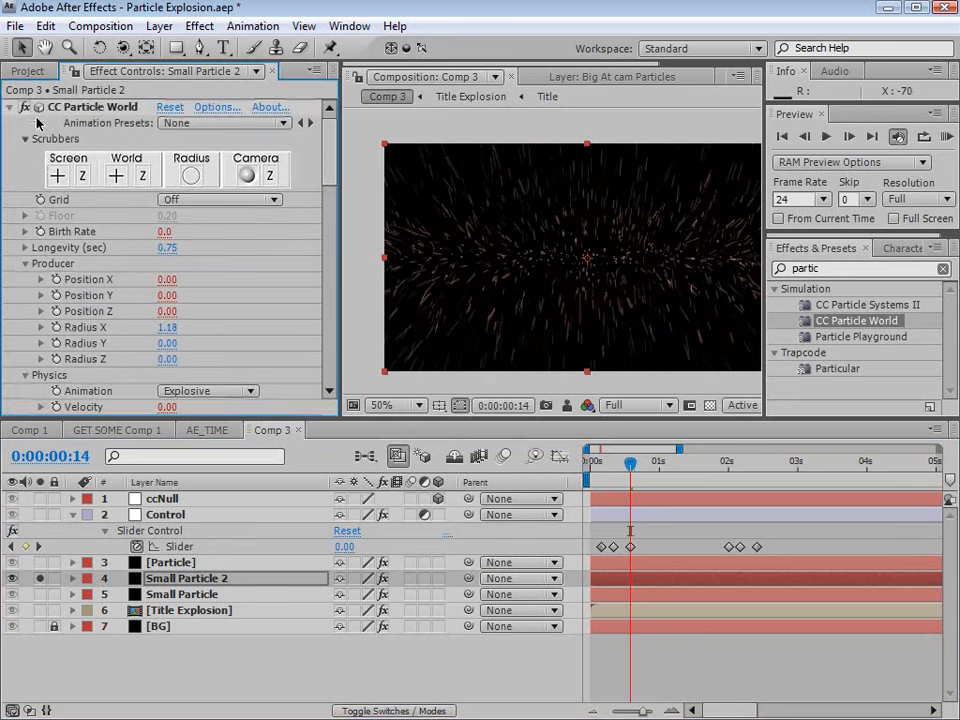
Enable the Out of Focus effect on Small Particle 2 and set its radius to 10.
click(12, 108)
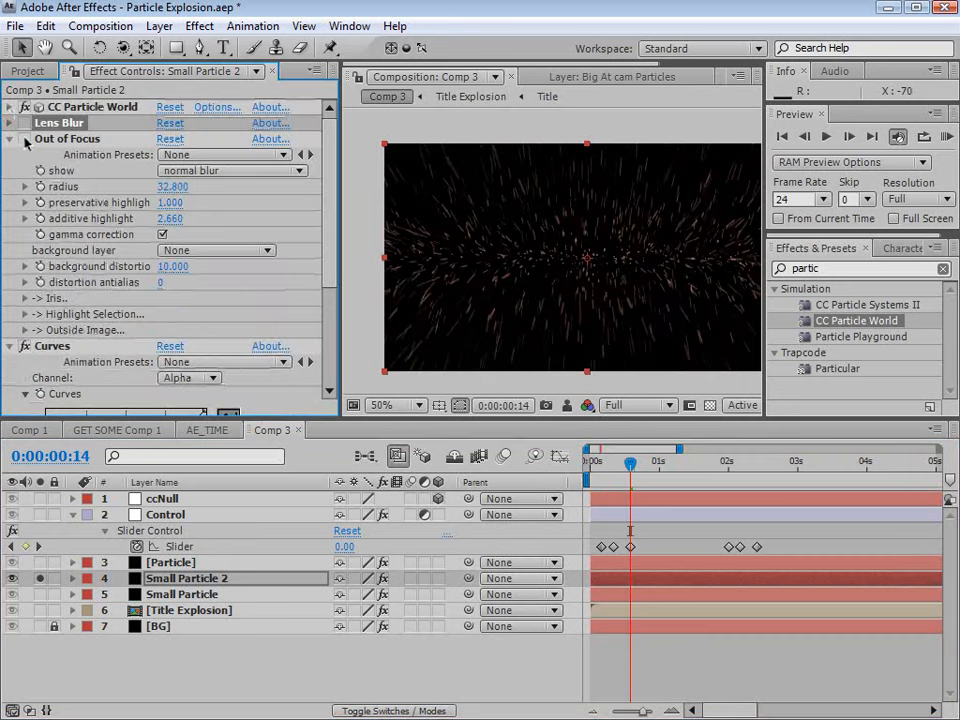
click(27, 142)
click(171, 187)
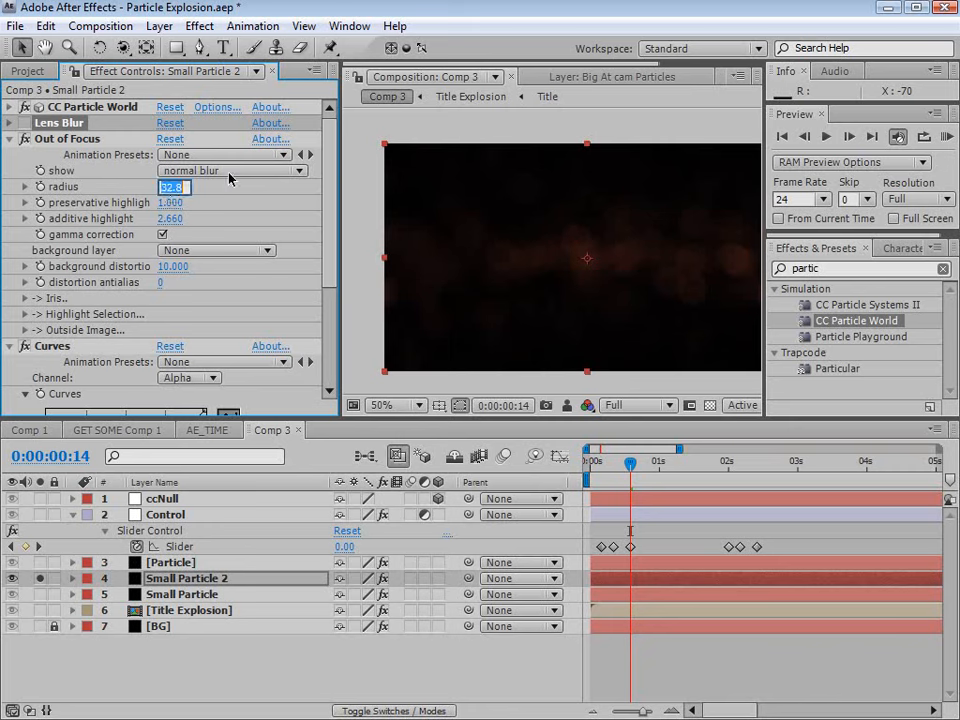
text(10)
key(Return)
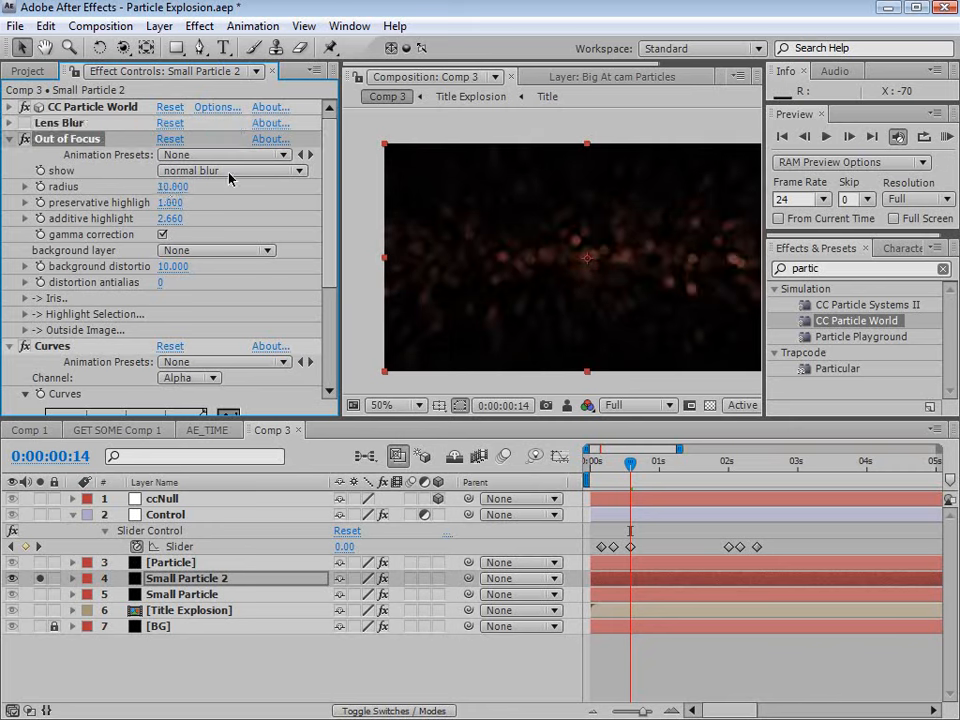
Set Small Particle 2's Longevity in CC Particle World to 1 second.
click(10, 107)
mouse_move(640, 474)
mouse_down()
mouse_move(649, 468)
mouse_move(638, 462)
mouse_up()
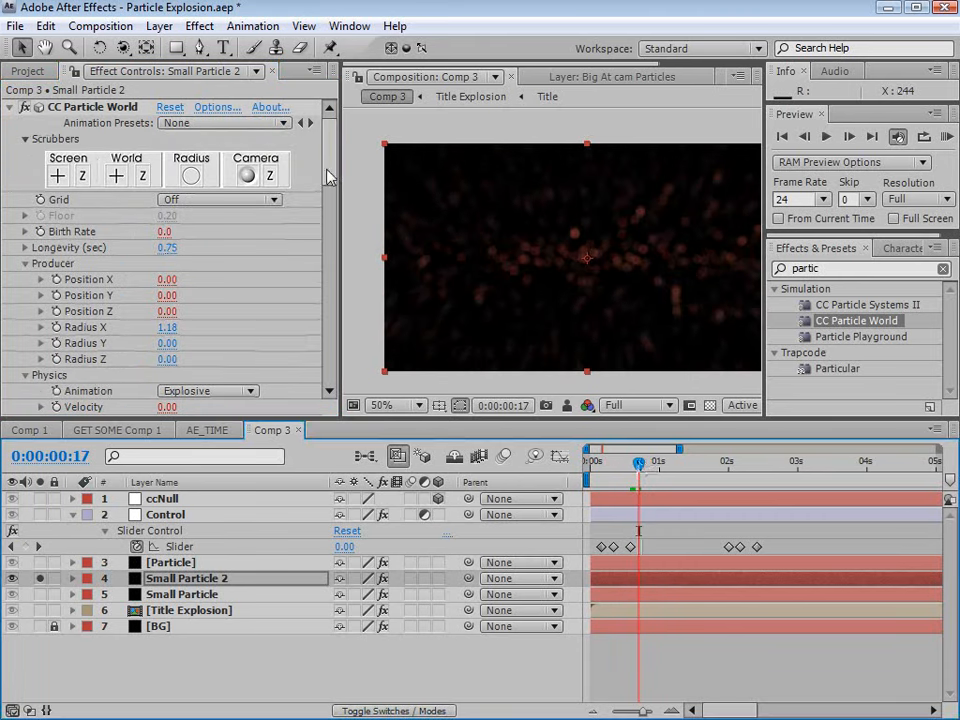
drag(330, 176, 328, 103)
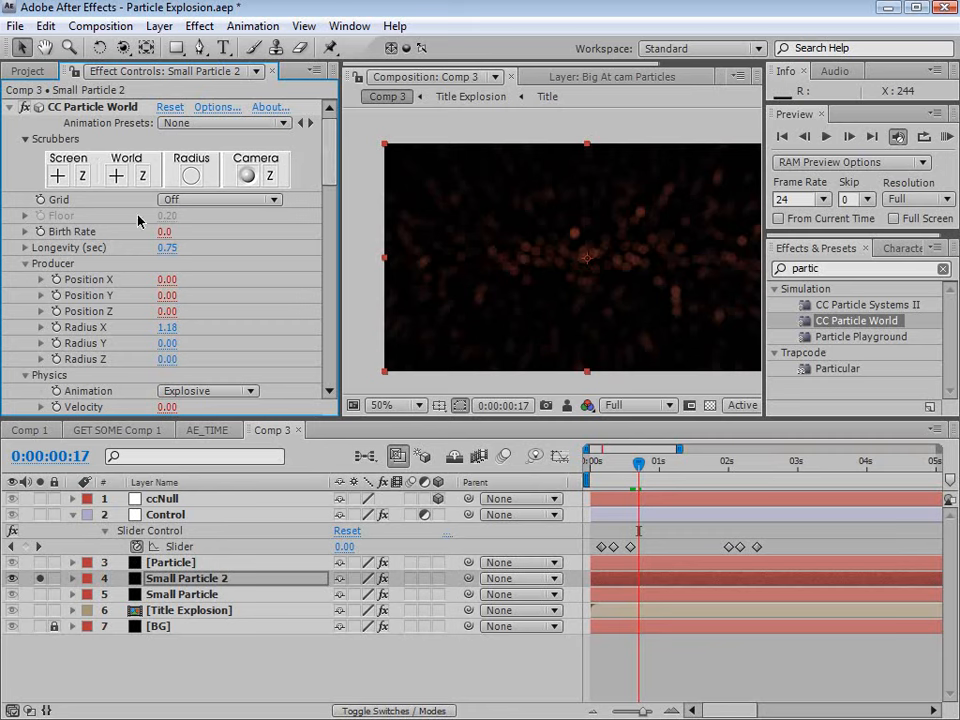
click(167, 247)
text(1)
key(Return)
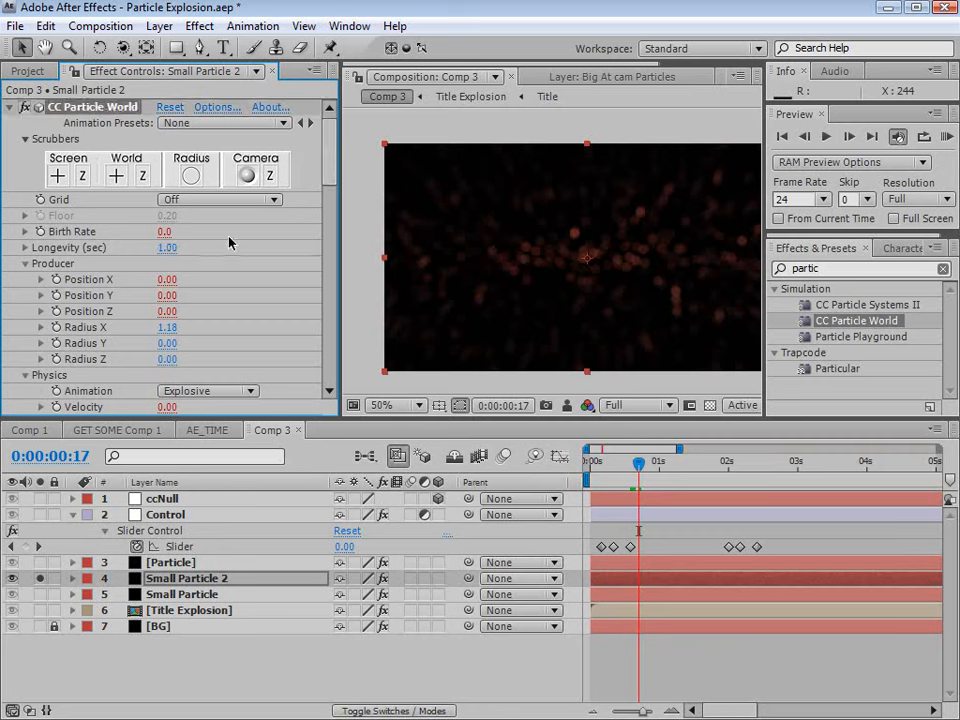
Increase Small Particle 2's Birth Size to 0.100 and Death Size to 0.150.
drag(327, 161, 330, 231)
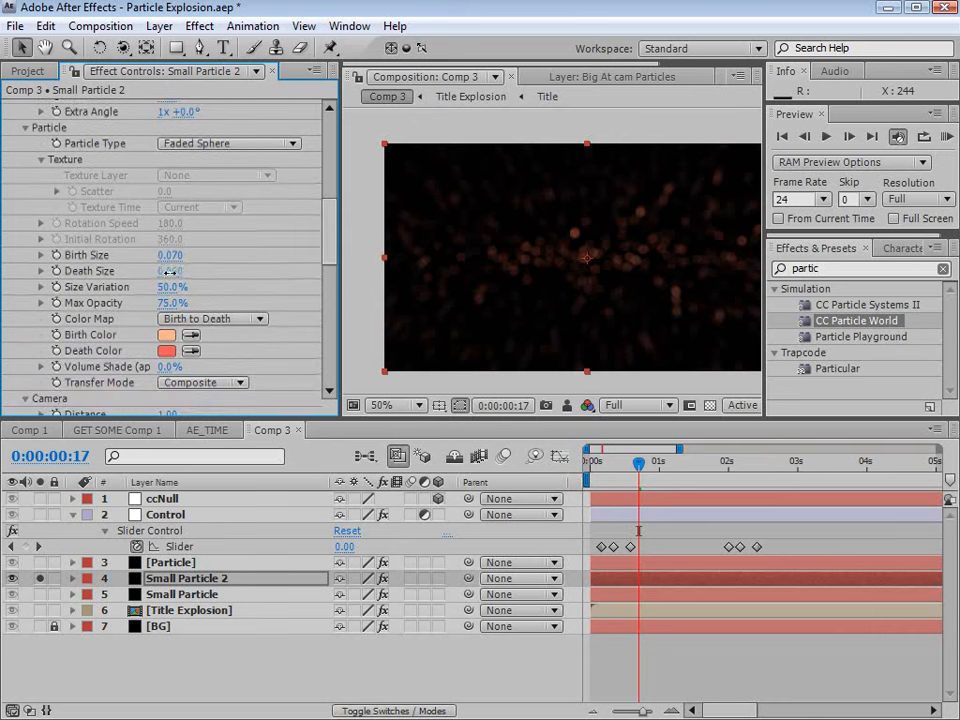
drag(172, 270, 172, 255)
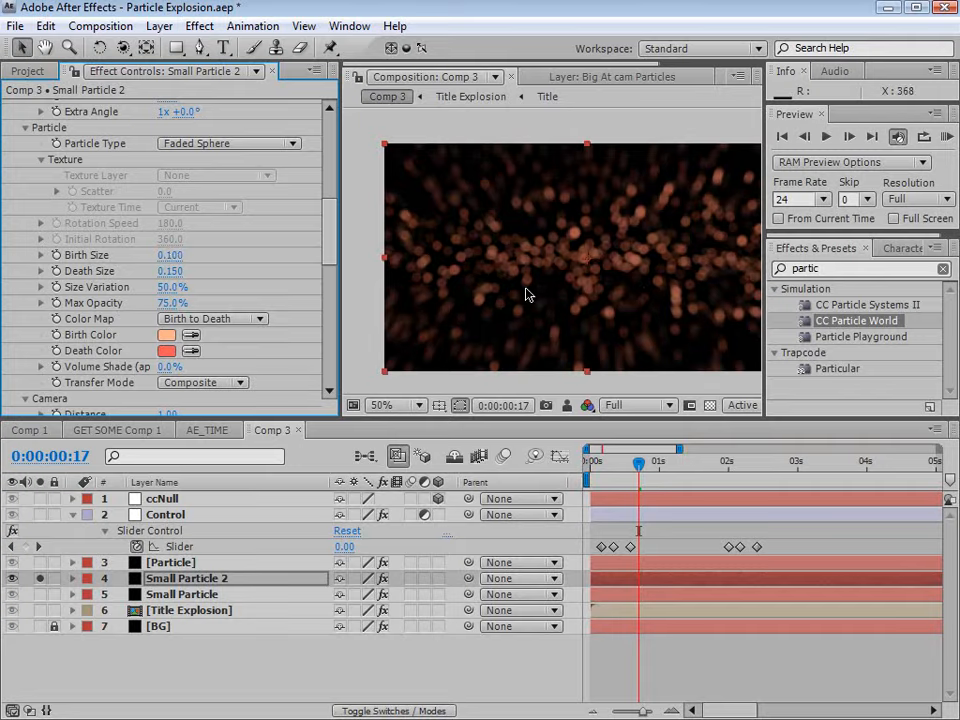
Shift Small Particle 2's Birth Color and Death Color to pink, and check the particles in an enlarged composition view.
key(grave)
key(period)
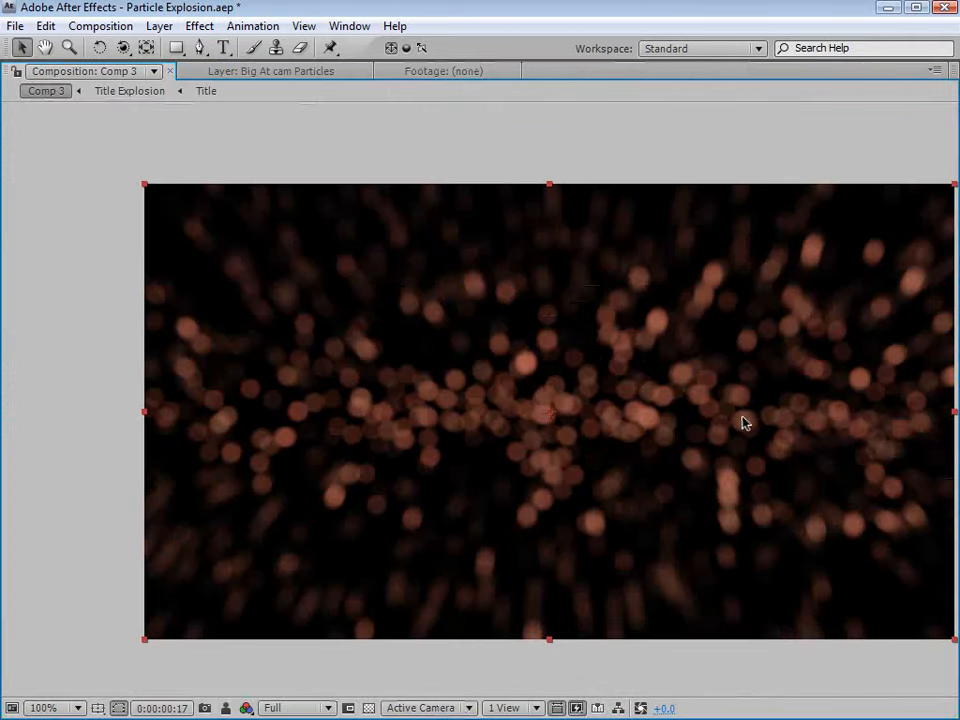
drag(744, 424, 624, 396)
key(grave)
key(comma)
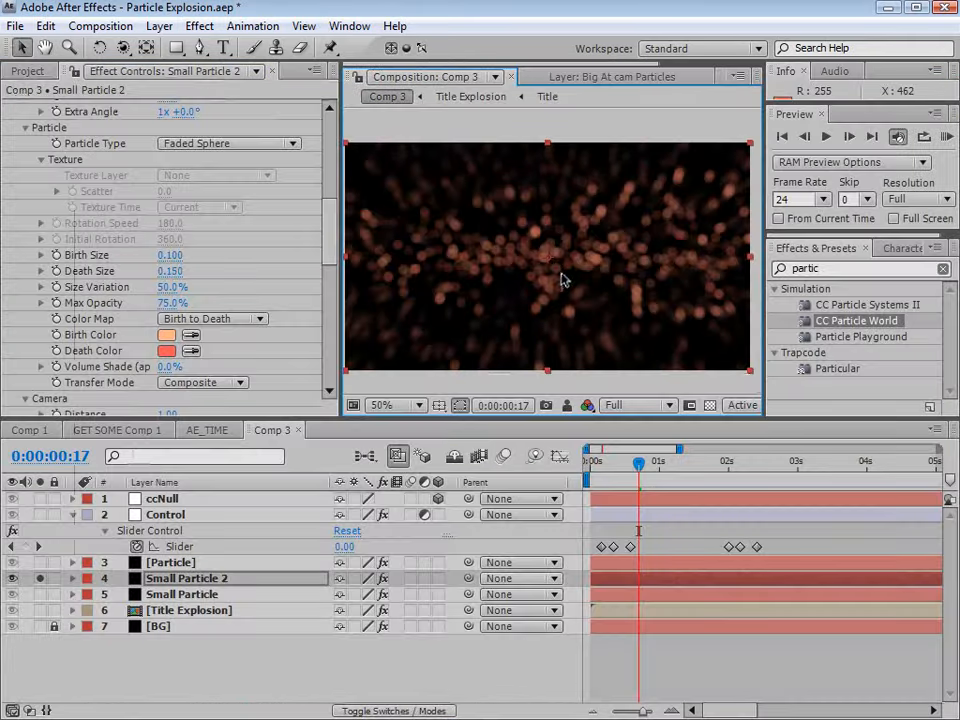
click(167, 339)
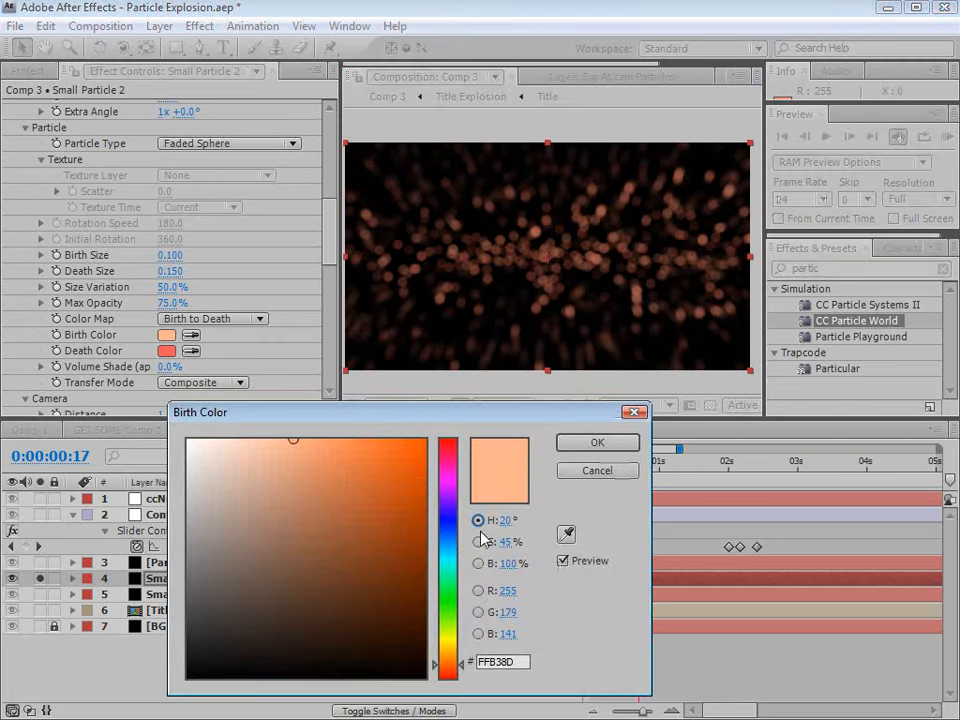
mouse_move(449, 445)
mouse_down()
mouse_move(450, 476)
mouse_move(452, 455)
mouse_up()
click(597, 442)
click(167, 351)
click(597, 442)
key(grave)
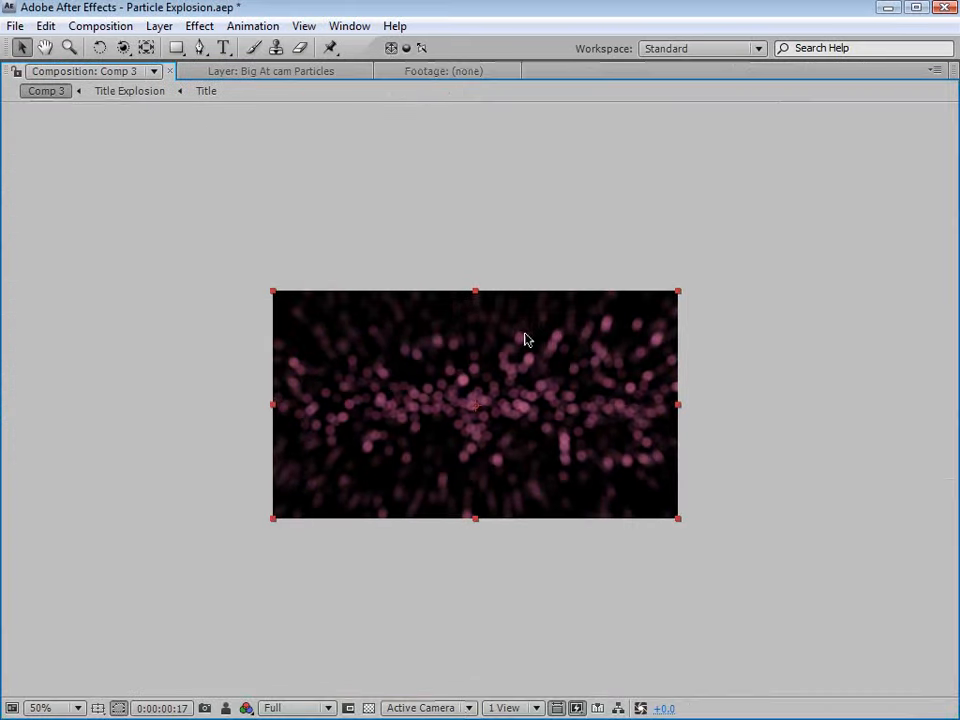
scroll(525, 338, up, 1)
key(grave)
scroll(525, 338, down, 1)
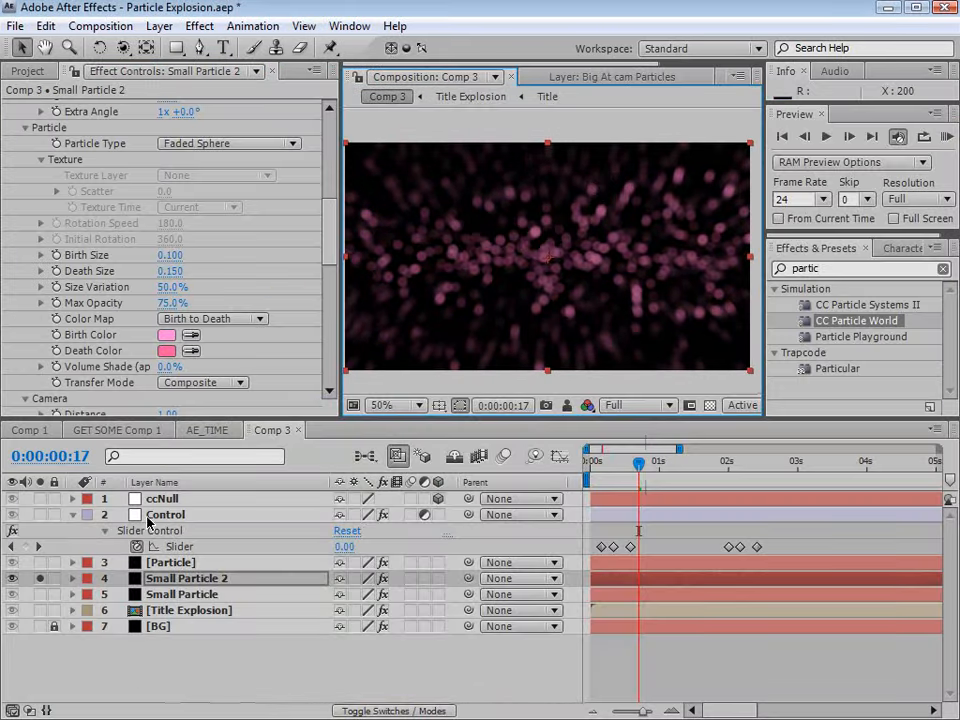
Turn off solo on Small Particle 2 and check the particles together with the title and background.
click(40, 578)
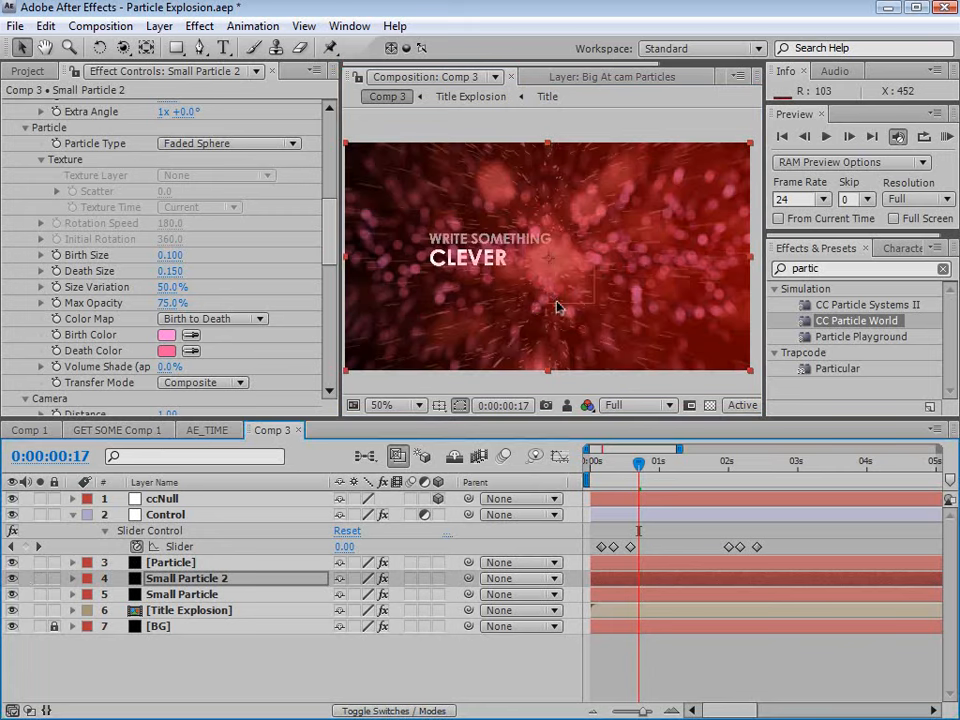
scroll(557, 301, up, 1)
key(grave)
key(grave)
scroll(557, 307, down, 1)
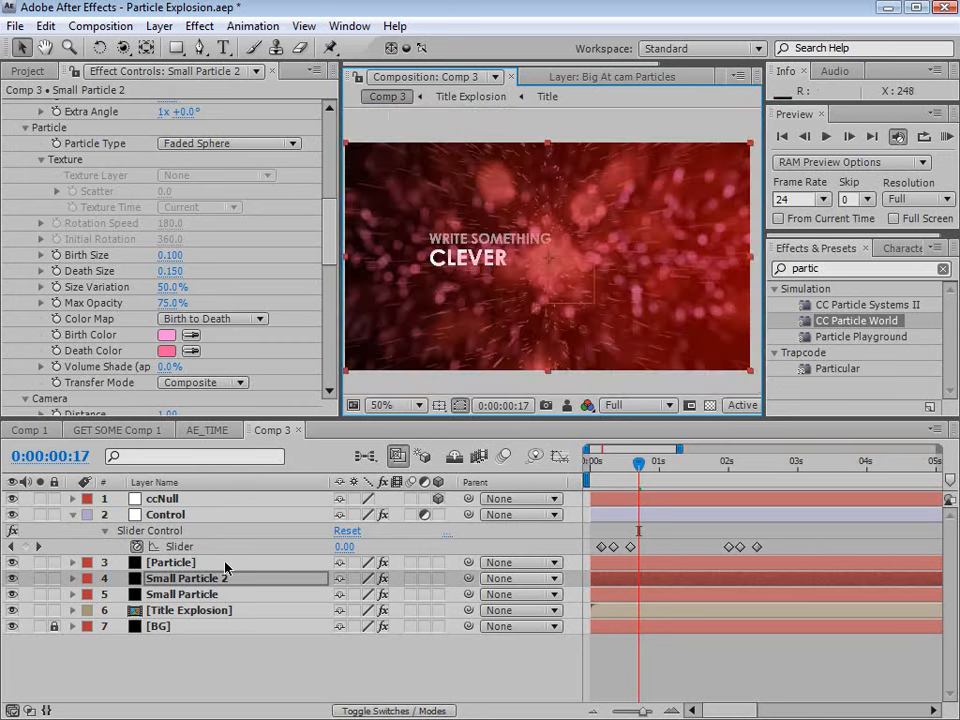
Set the blending mode of the Particle, Small Particle 2 and Small Particle layers to Screen.
key(F4)
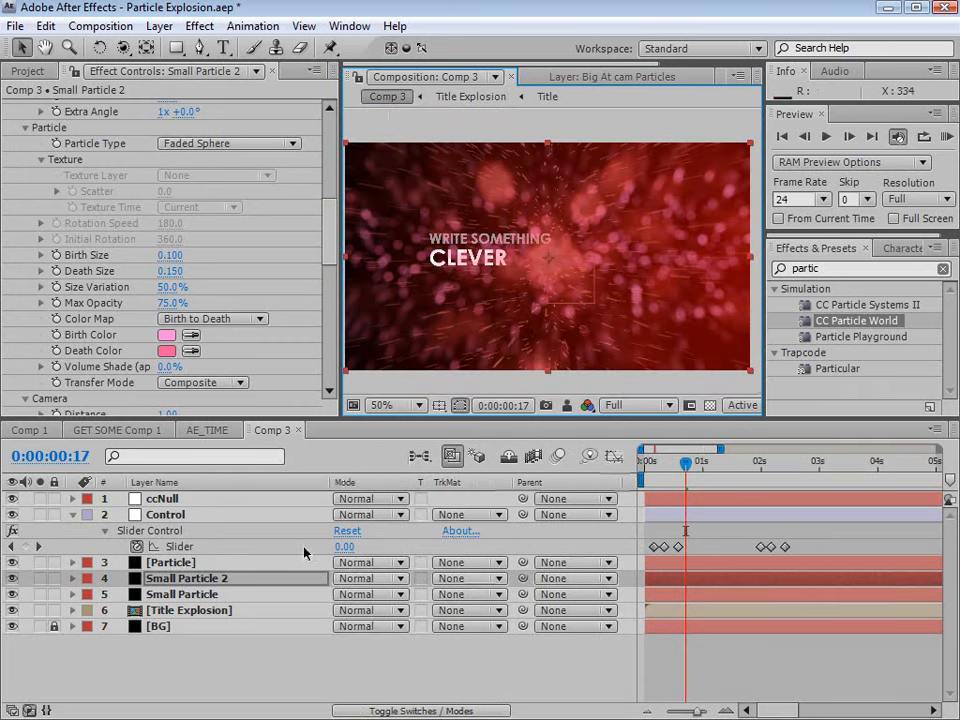
shift+click(163, 563)
click(364, 563)
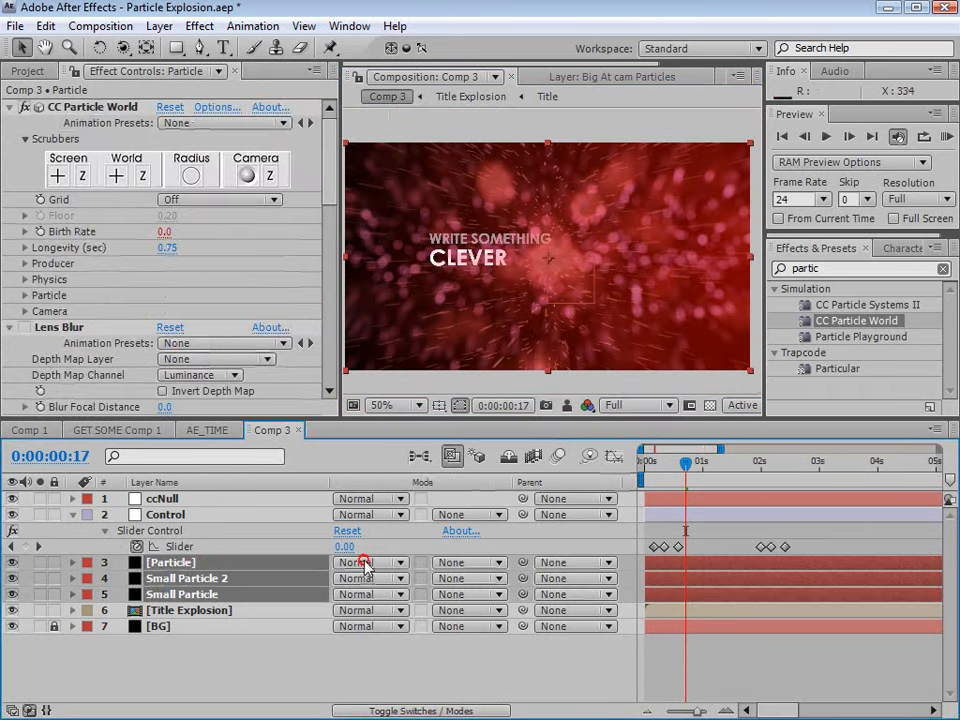
click(380, 718)
key(grave)
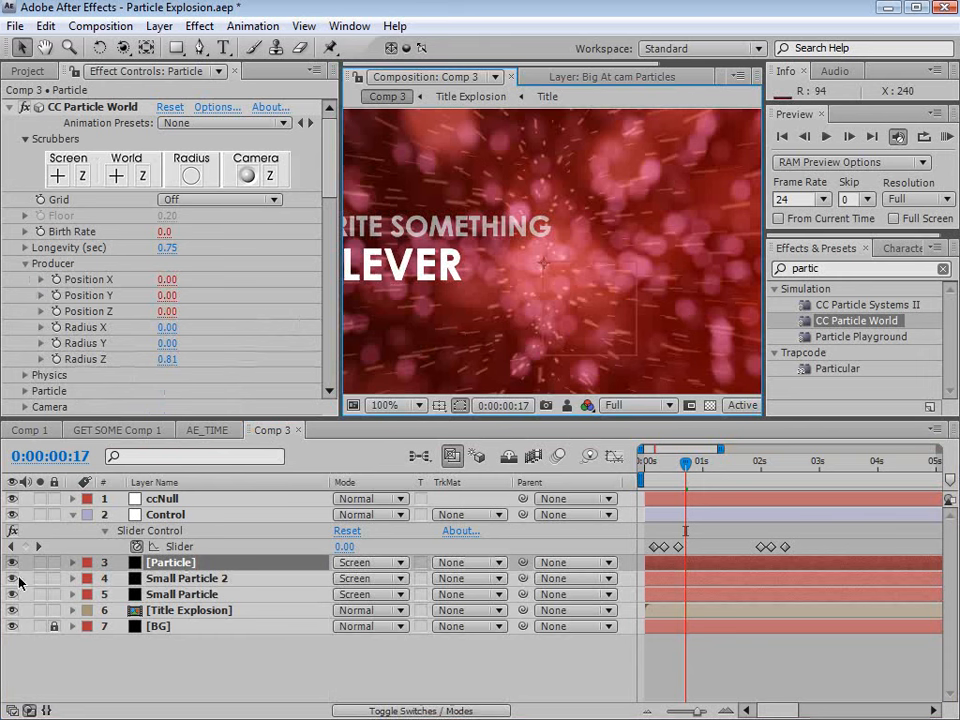
Solo the Particle layer, set its CC Particle World Resistance to 5, and preview the burst over the following frames.
click(40, 562)
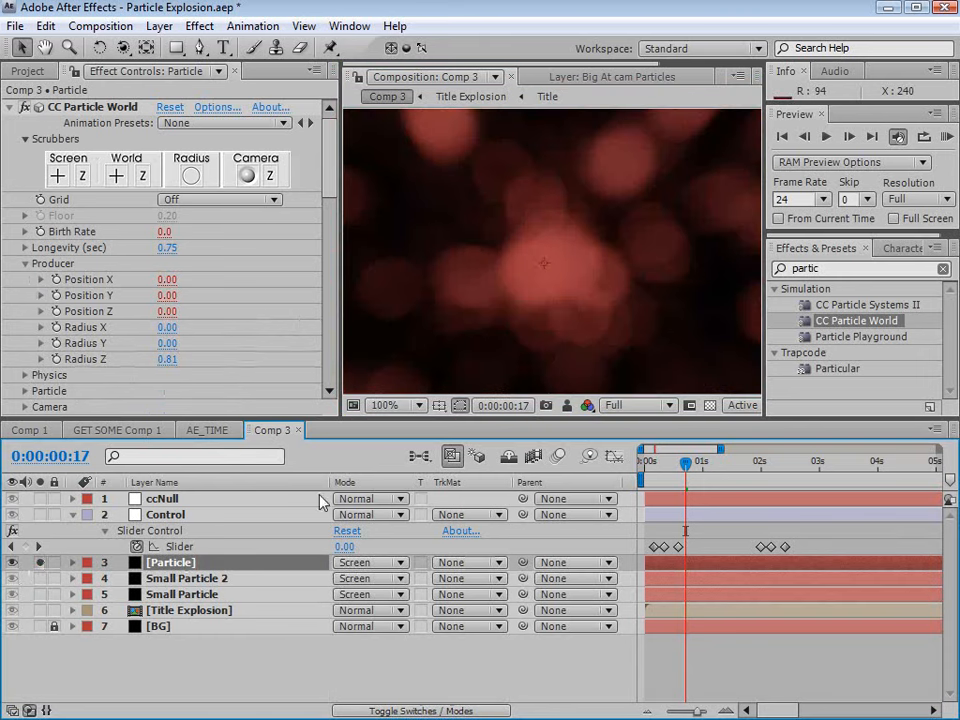
scroll(290, 305, down, 2)
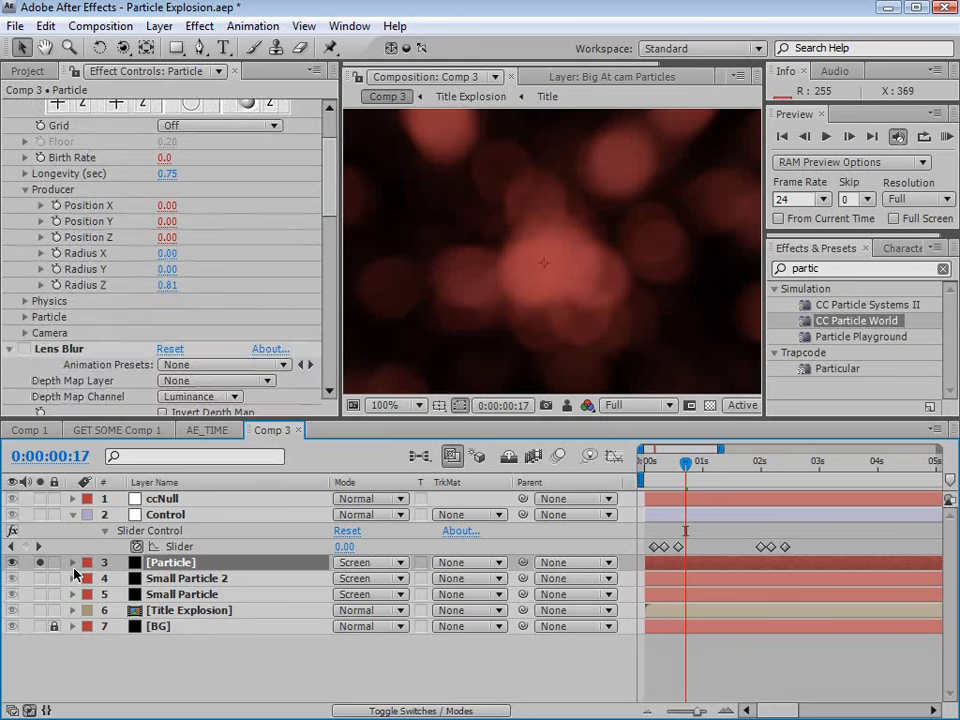
click(72, 562)
click(88, 578)
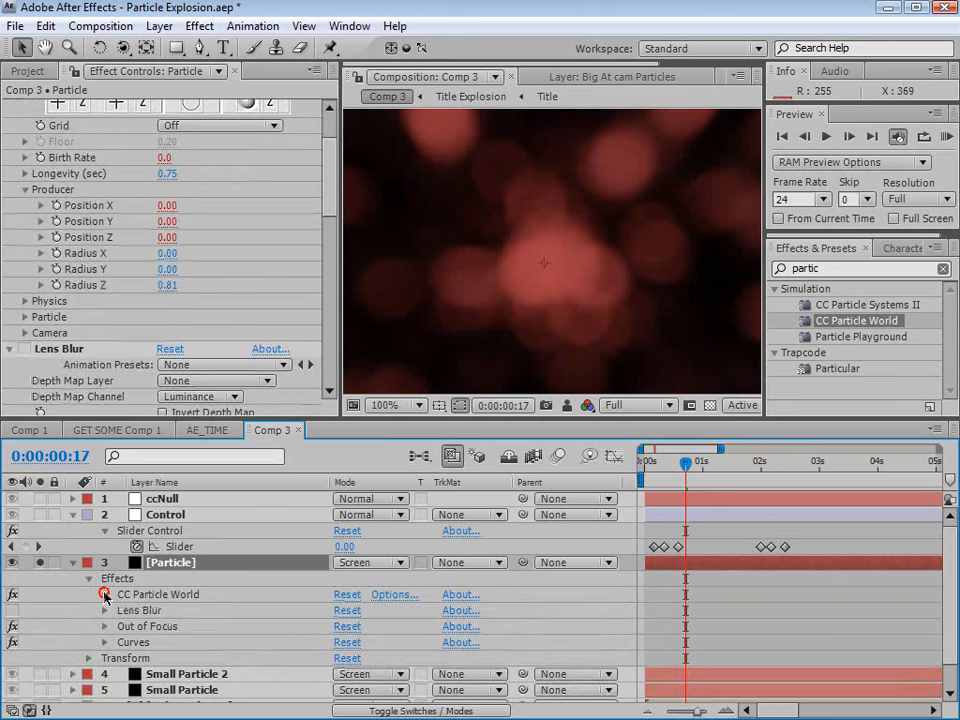
click(104, 594)
scroll(527, 564, down, 2)
scroll(223, 566, down, 3)
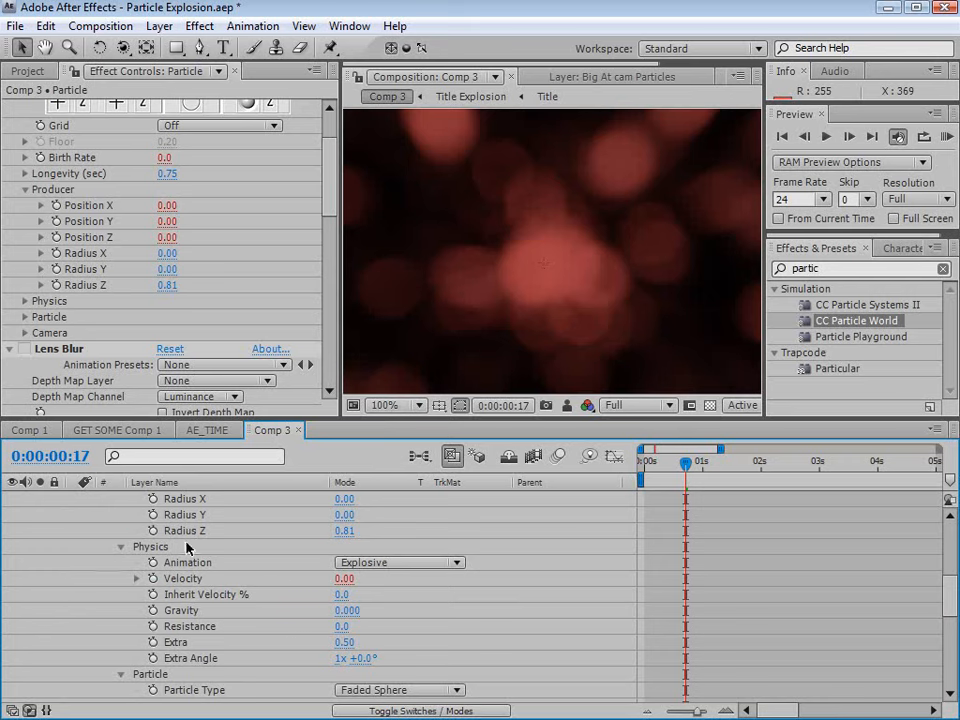
click(261, 628)
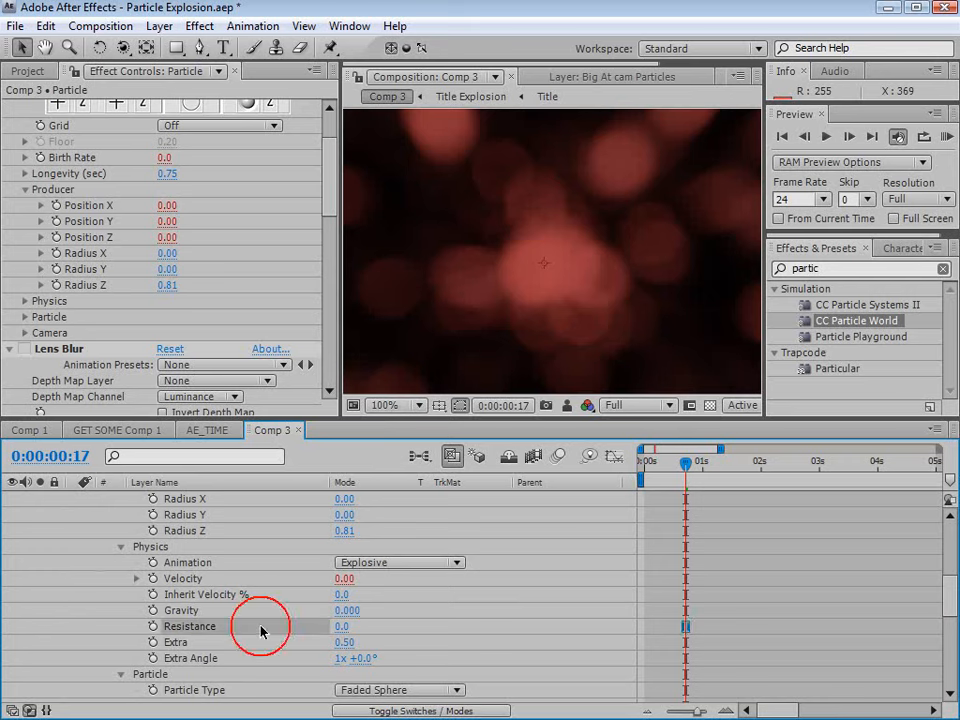
click(340, 627)
text(5)
key(Return)
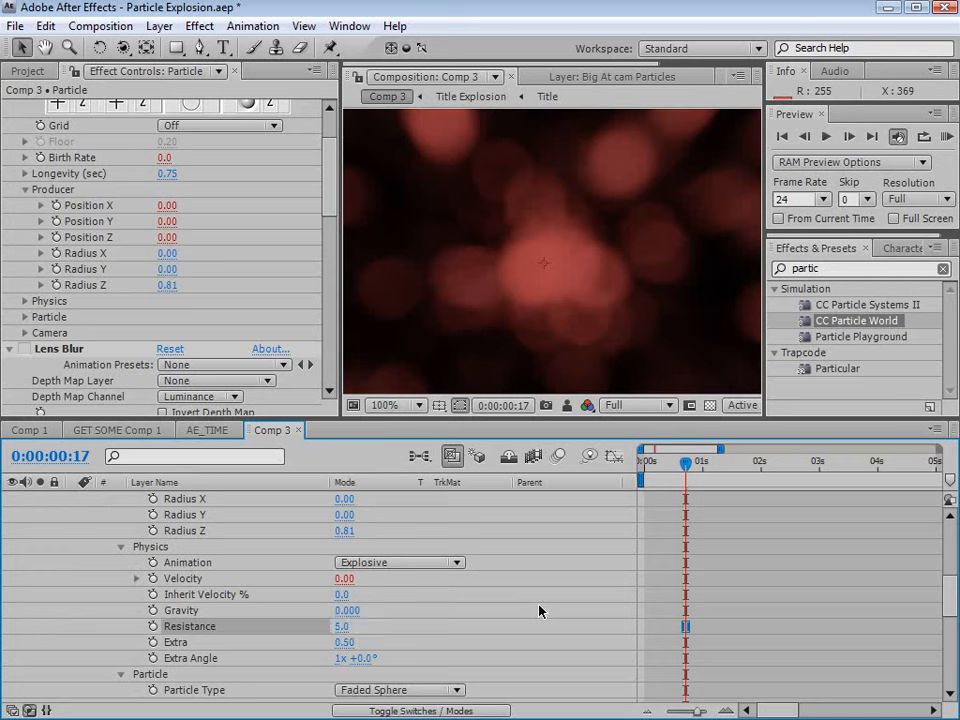
scroll(553, 321, down, 1)
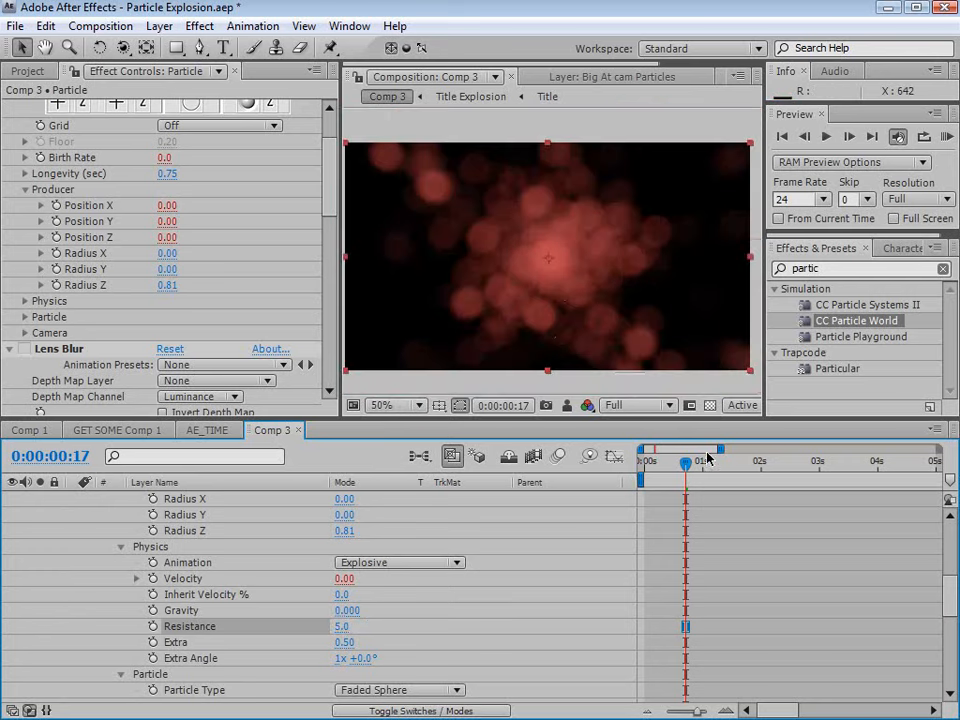
mouse_move(685, 463)
mouse_down()
mouse_move(665, 466)
mouse_move(703, 466)
mouse_move(692, 471)
mouse_up()
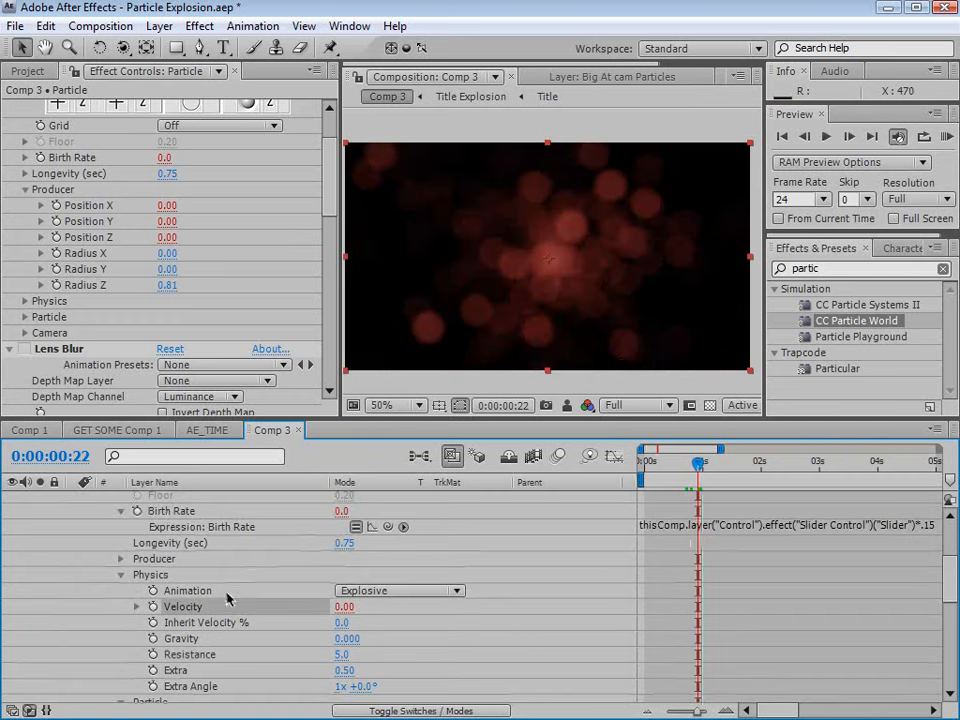
Change the multiplier in the Particle layer's Velocity expression to .05 and preview the frame at 0:00:00:17.
click(138, 608)
click(764, 621)
click(909, 620)
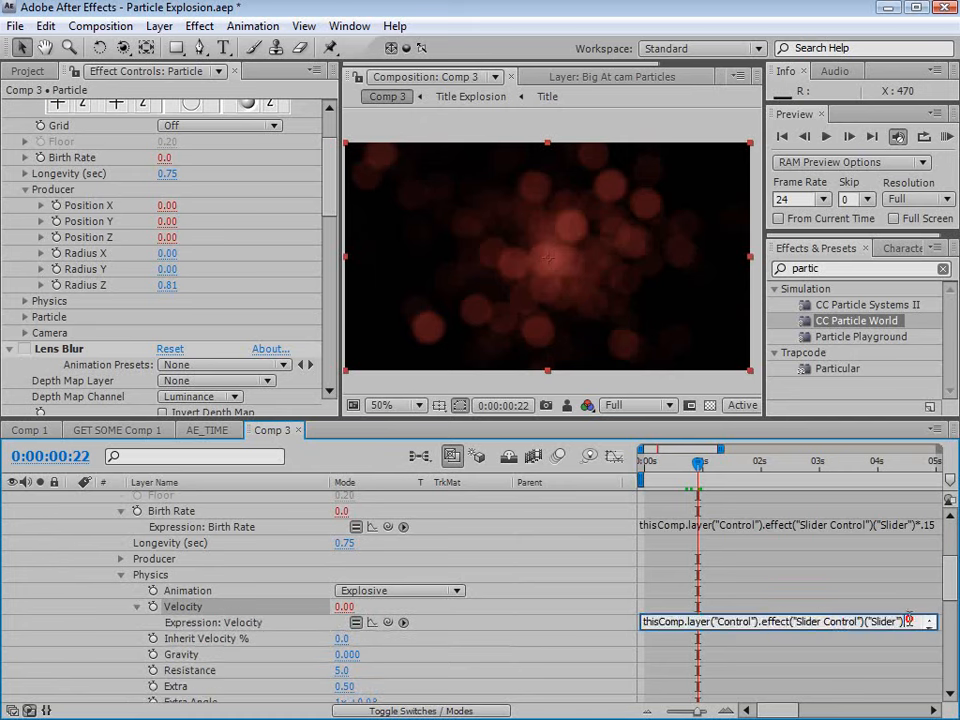
text(*.02)
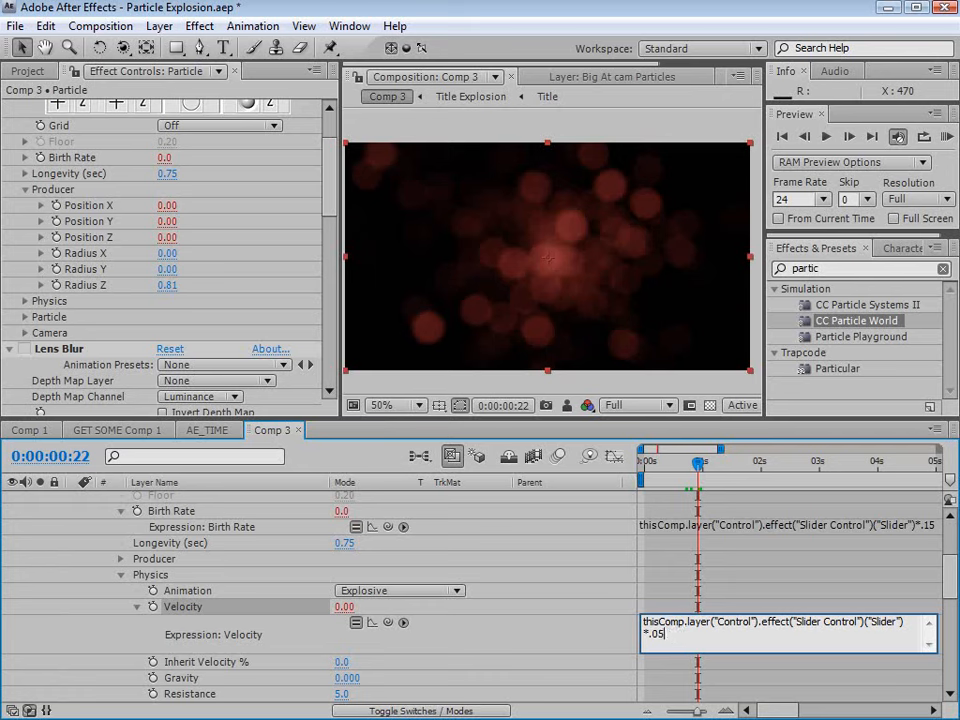
click(666, 614)
mouse_move(698, 462)
mouse_down()
mouse_move(663, 470)
mouse_move(685, 486)
mouse_move(698, 460)
mouse_move(686, 463)
mouse_up()
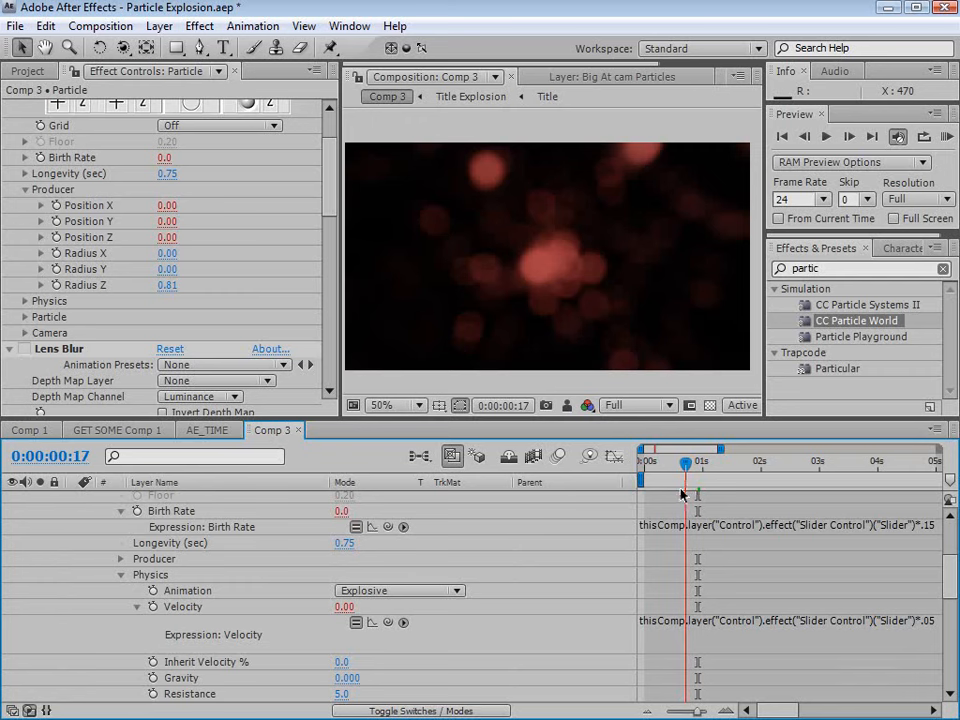
Set the multiplier in the Particle layer's Velocity expression to .035, preview the burst, and collapse the layer's properties.
click(679, 632)
click(677, 633)
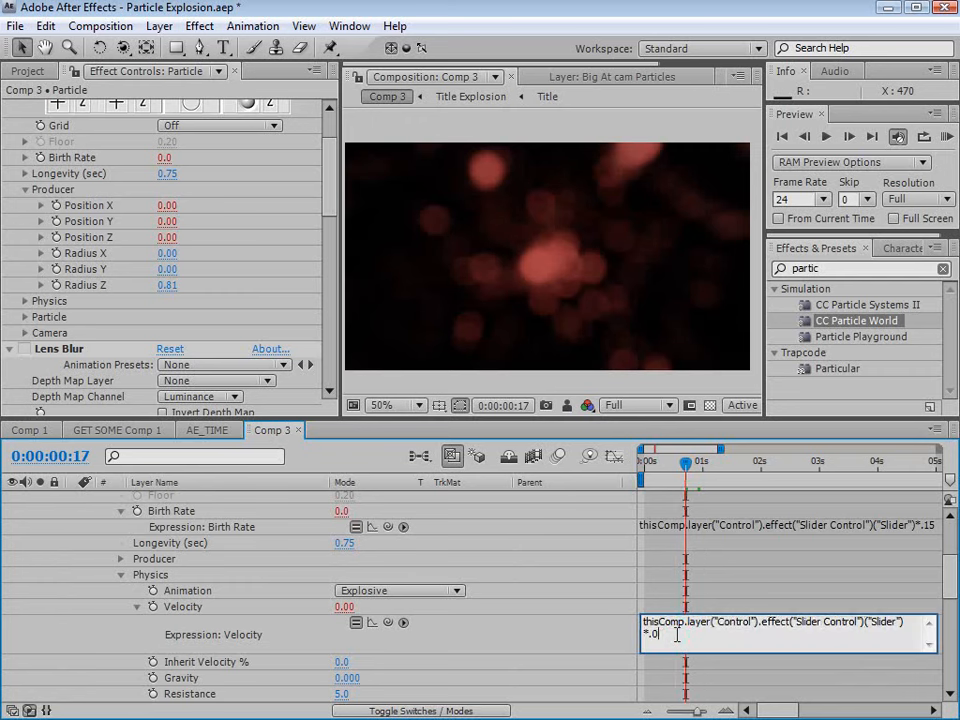
key(KP_Enter)
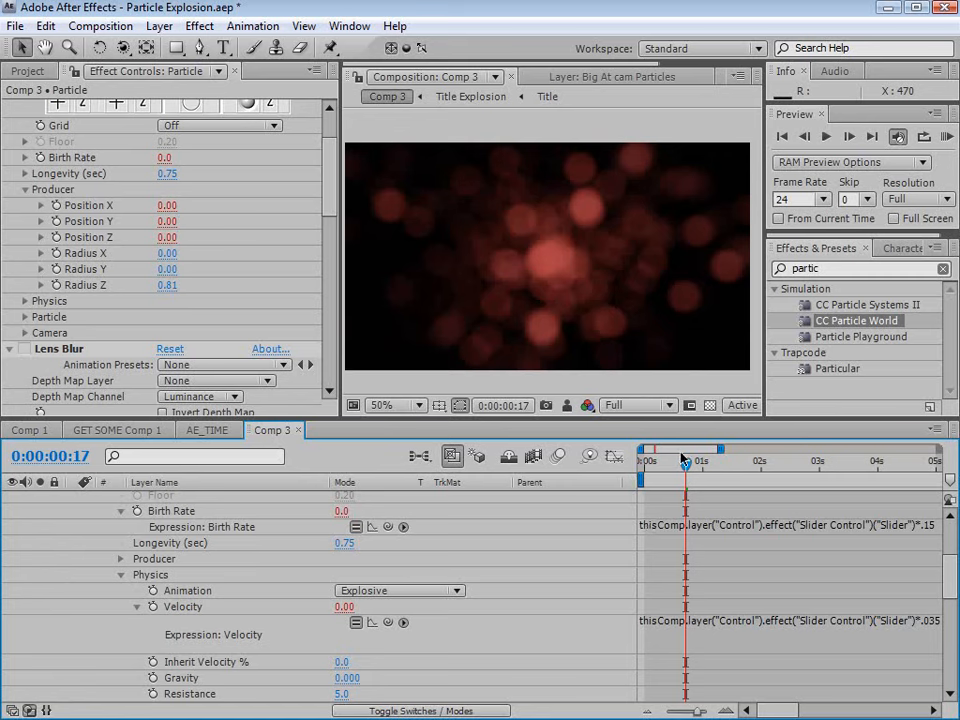
drag(682, 458, 690, 486)
scroll(62, 556, up, 3)
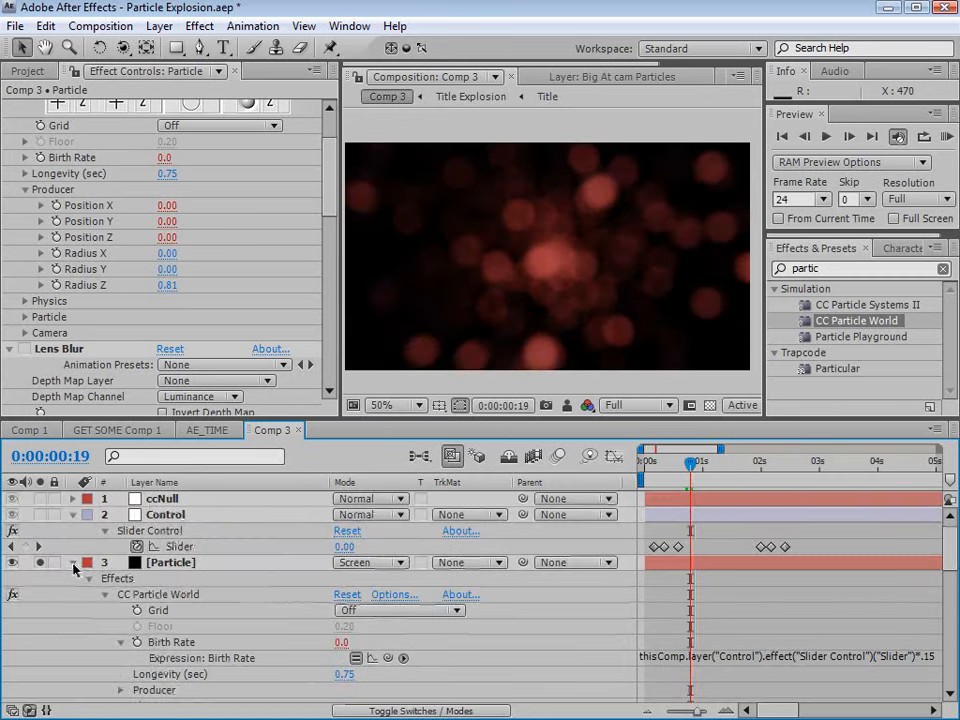
click(72, 563)
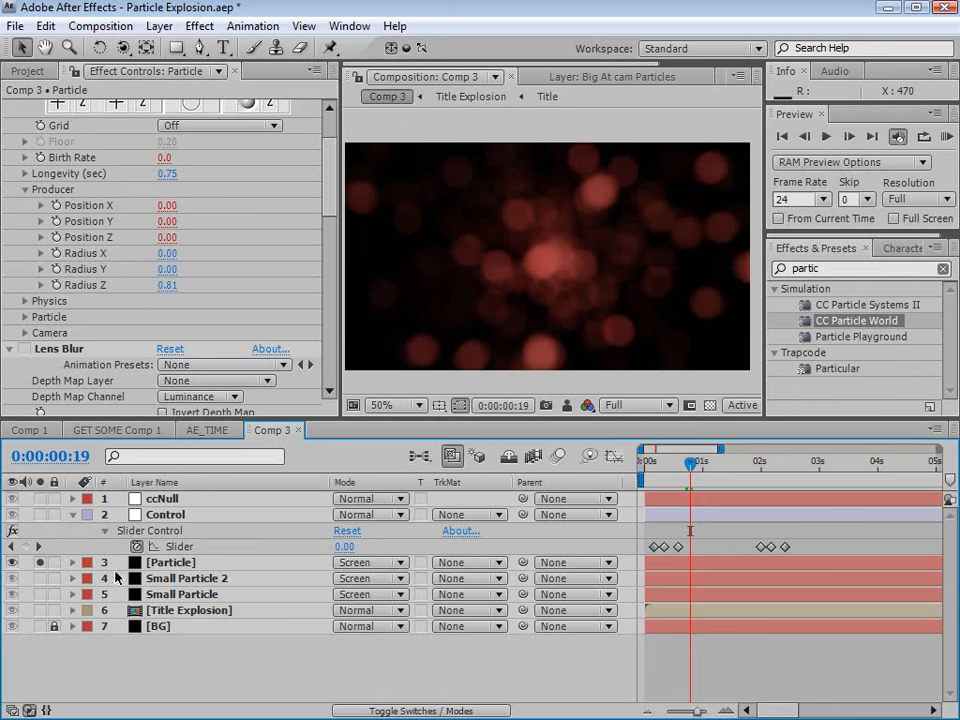
Set Small Particle 2's Resistance in CC Particle World to 4.
click(182, 578)
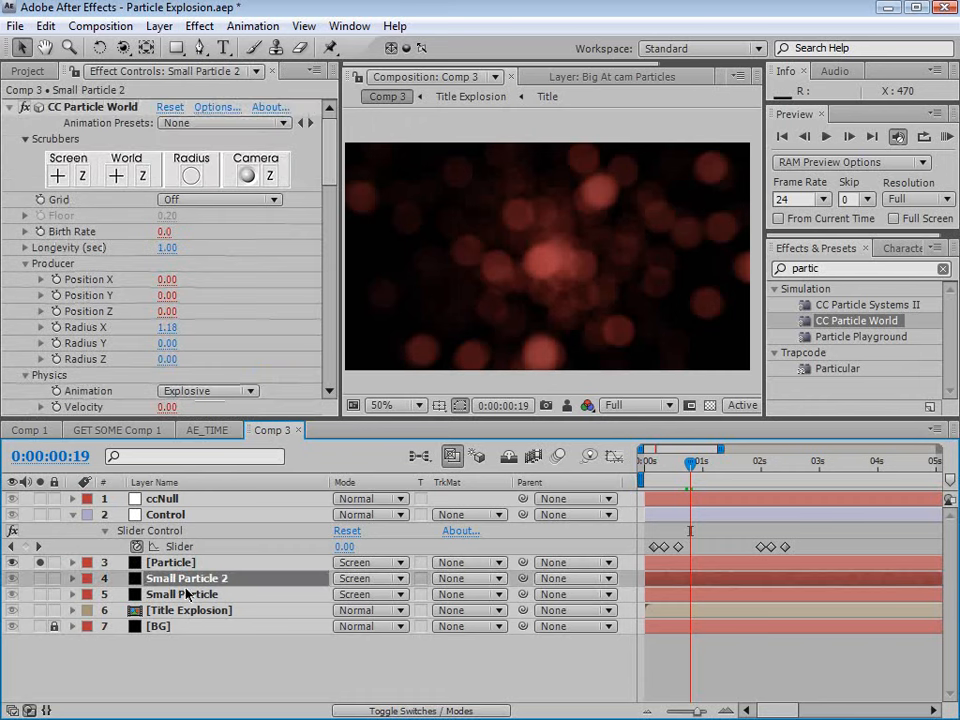
drag(328, 156, 334, 212)
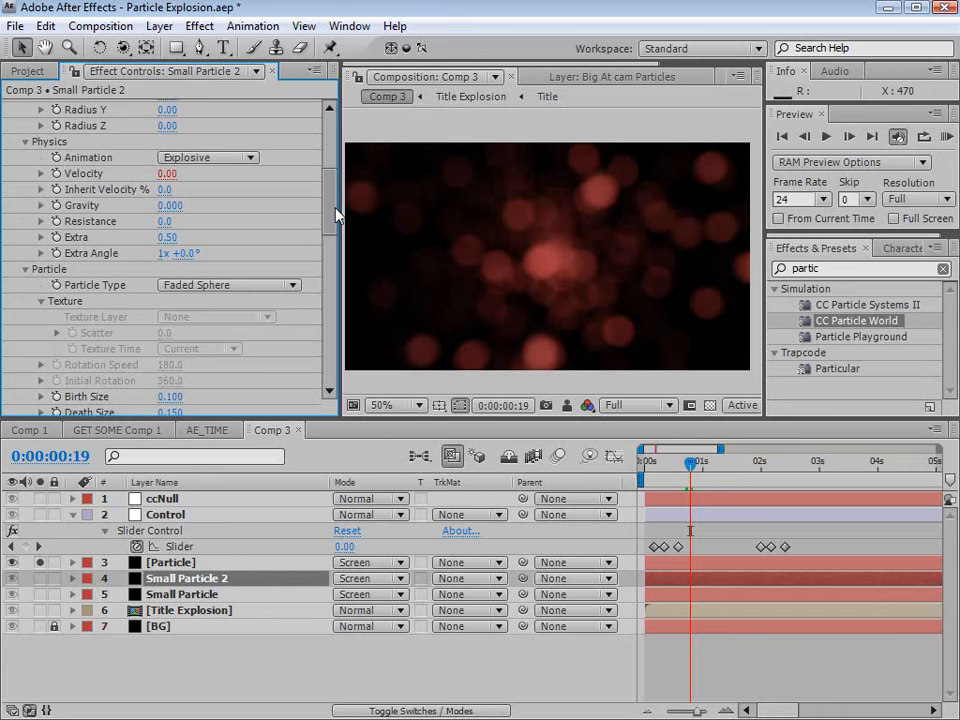
click(163, 221)
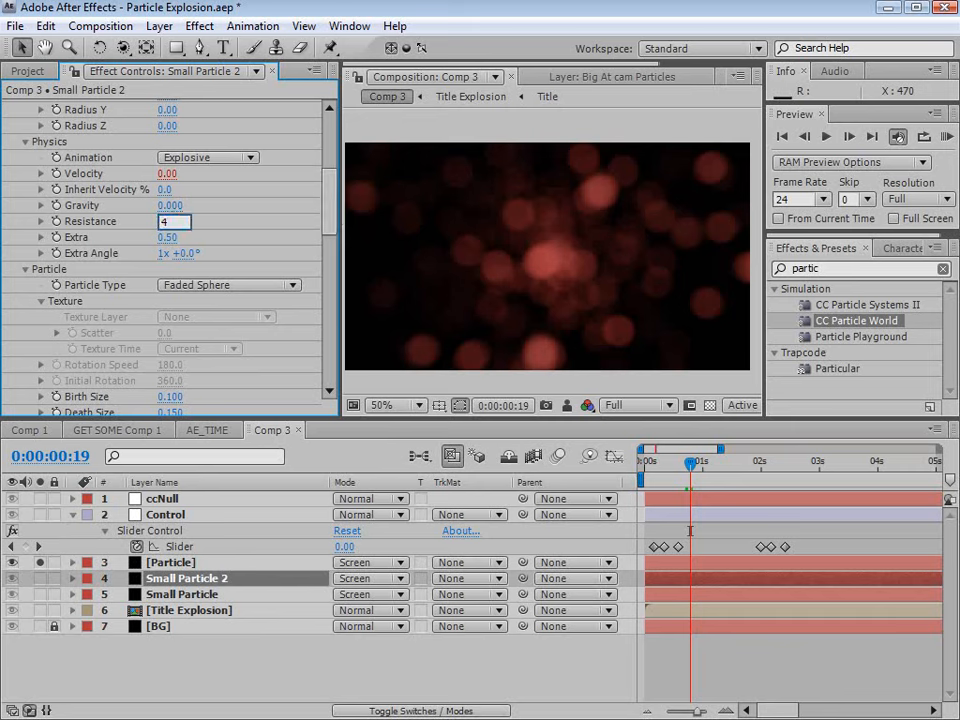
key(Return)
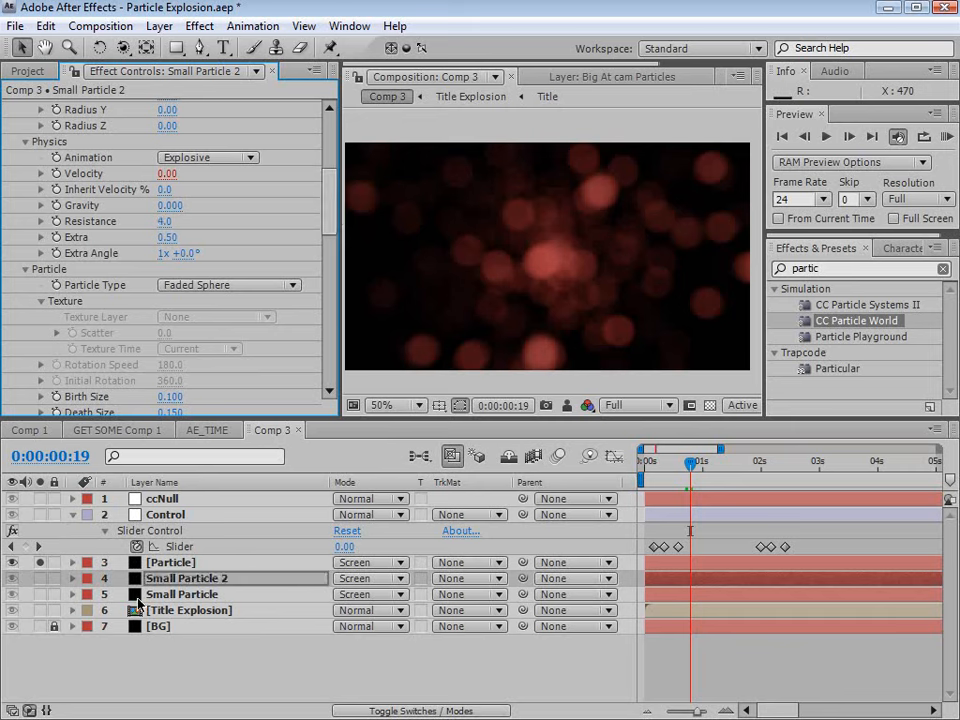
Solo Small Particle 2 and Small Particle alongside Particle, and set Small Particle's Resistance to 4.
click(40, 578)
click(40, 594)
click(187, 594)
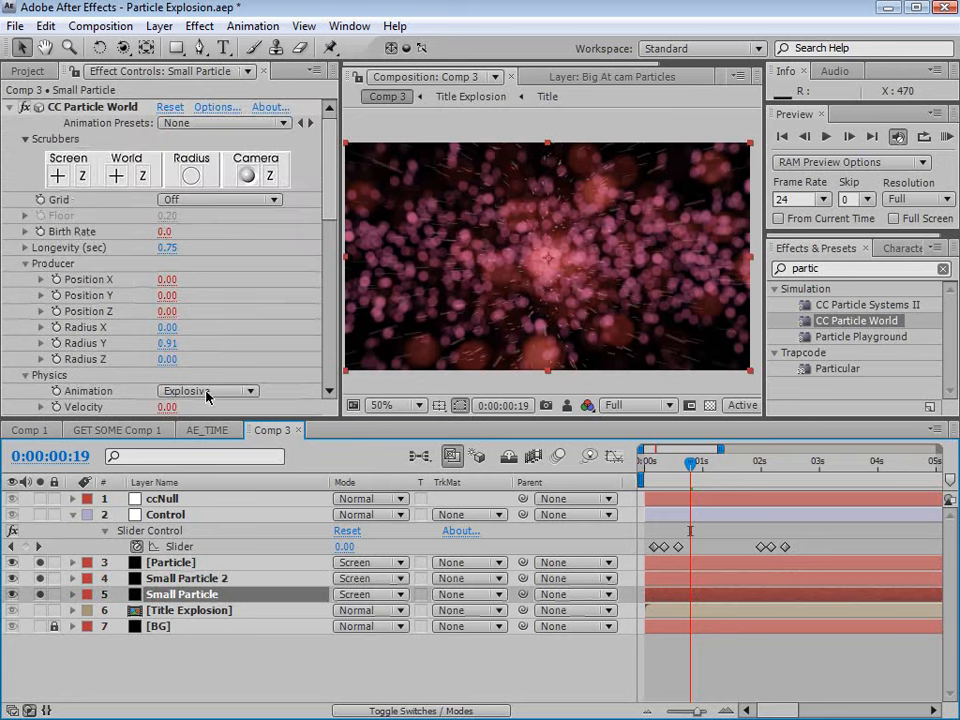
drag(327, 199, 333, 248)
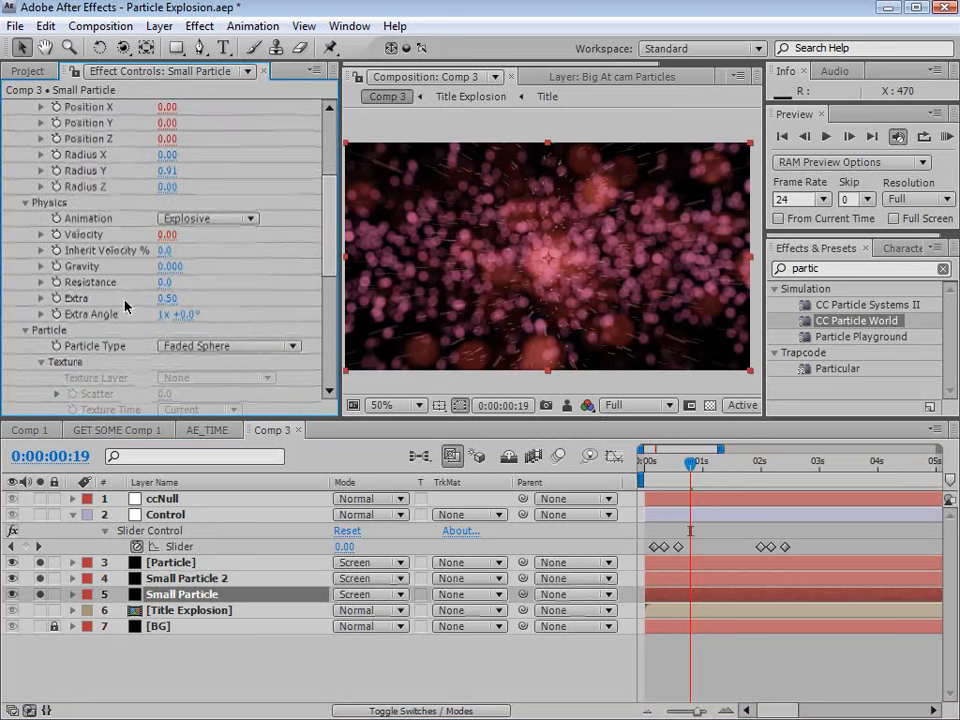
click(164, 282)
key(Return)
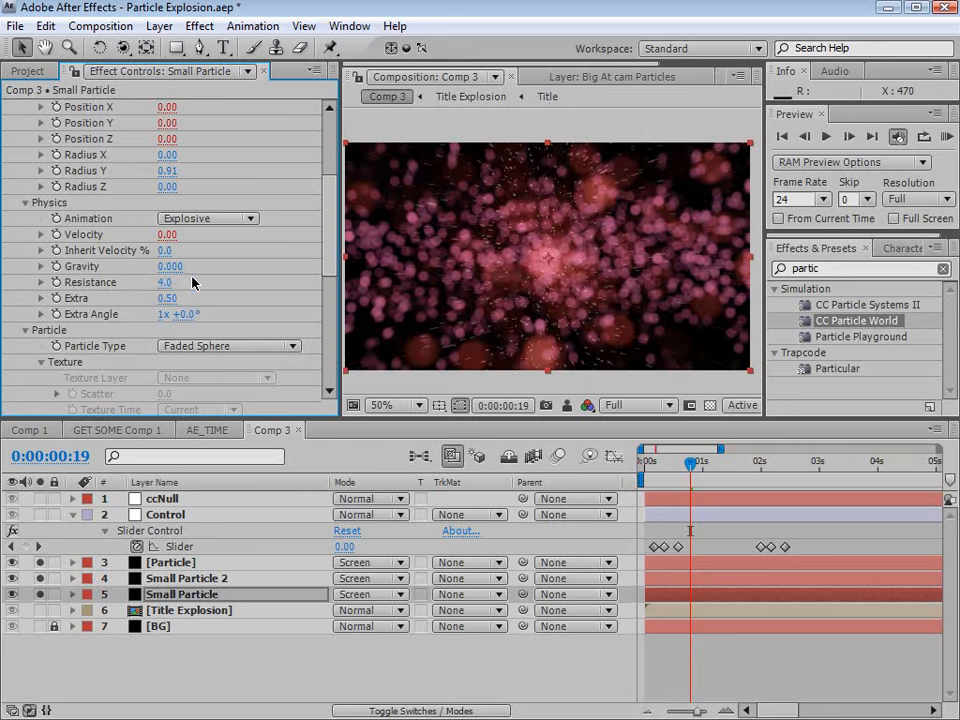
Set the multiplier in the Small Particle layer's Velocity expression to .035 and preview the explosion with the title.
key(e)
key(e)
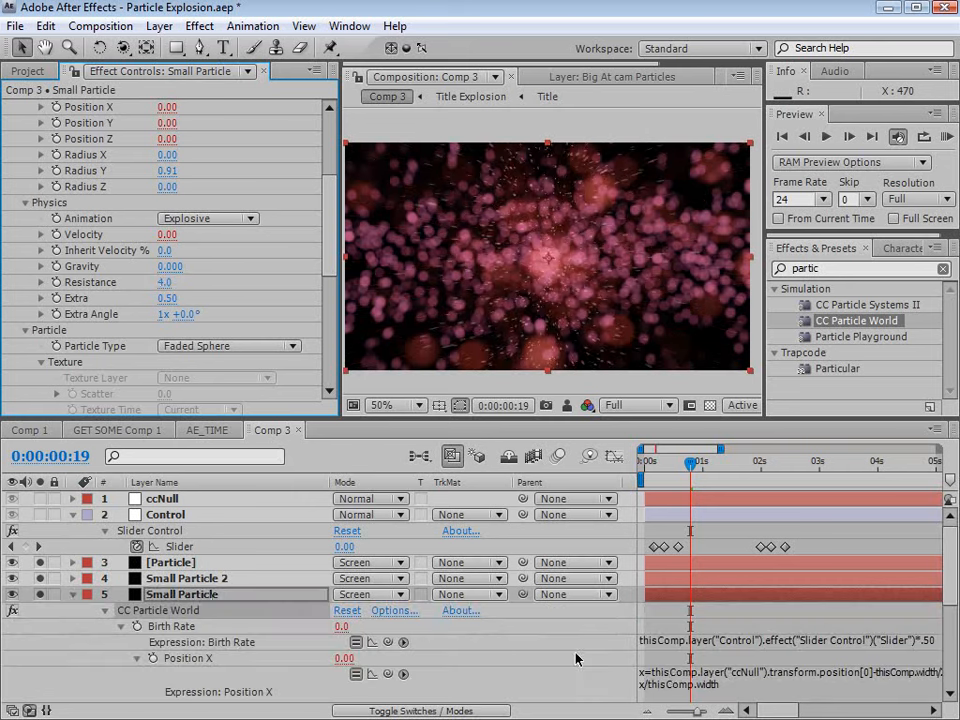
scroll(697, 667, down, 4)
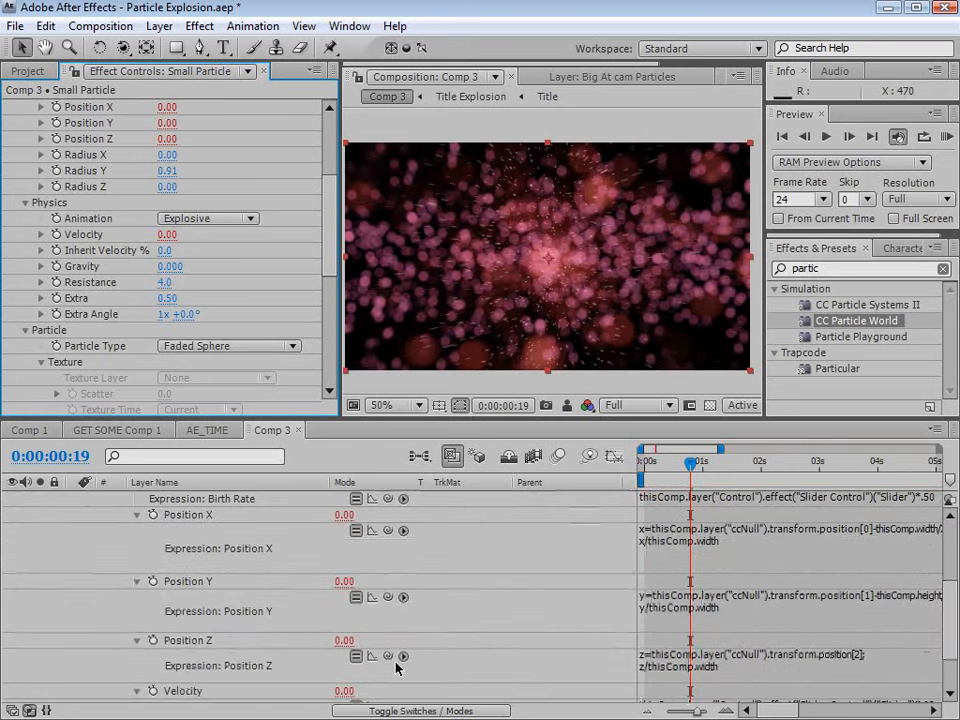
click(707, 644)
click(690, 658)
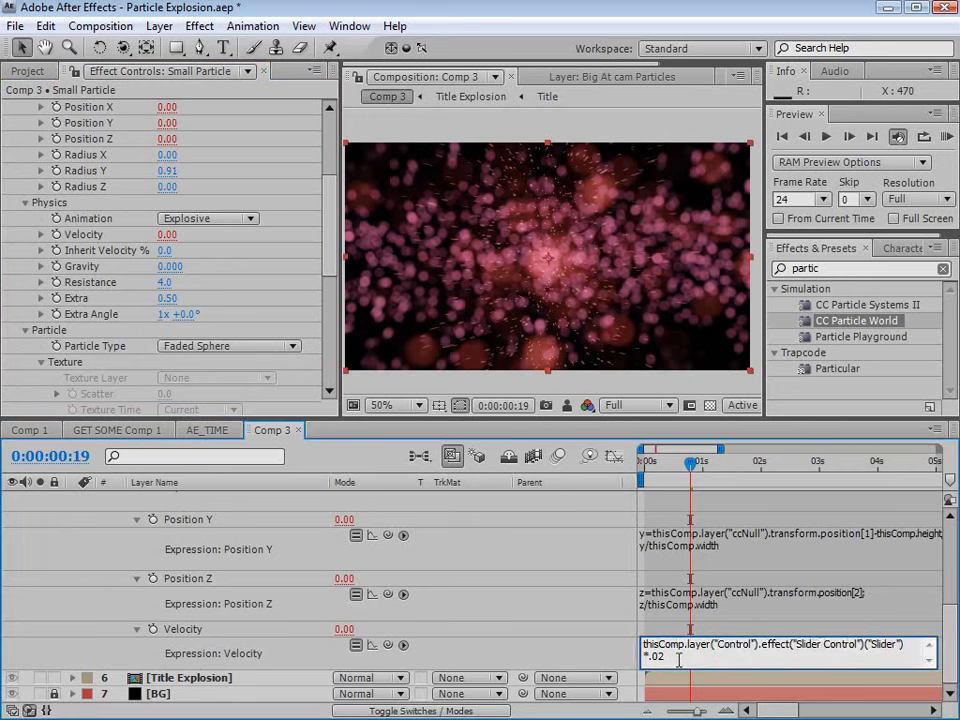
click(706, 511)
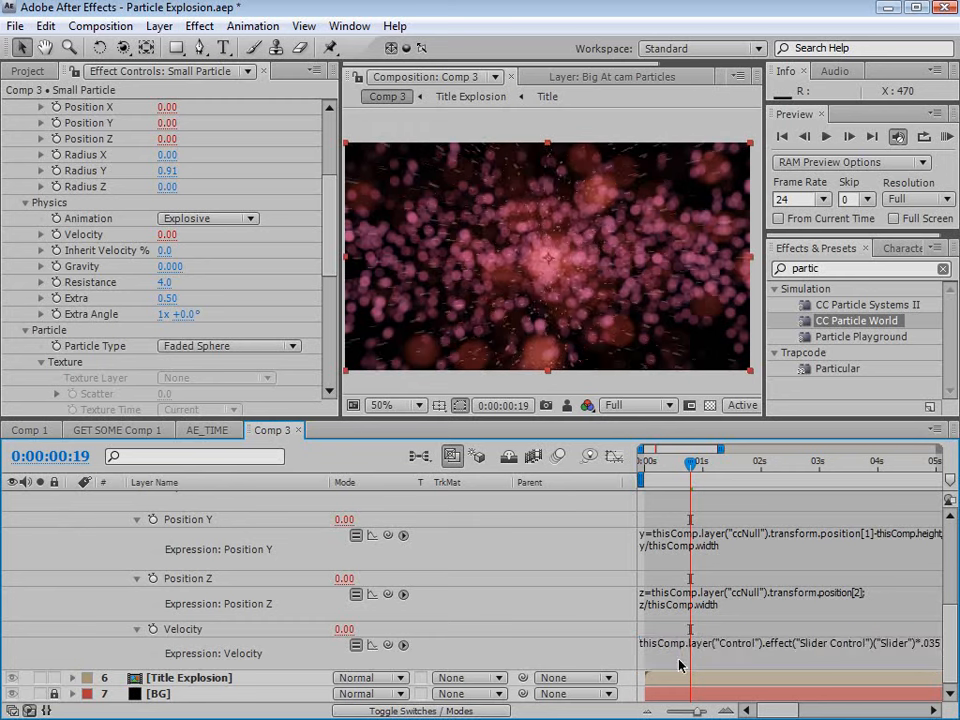
drag(686, 468, 712, 465)
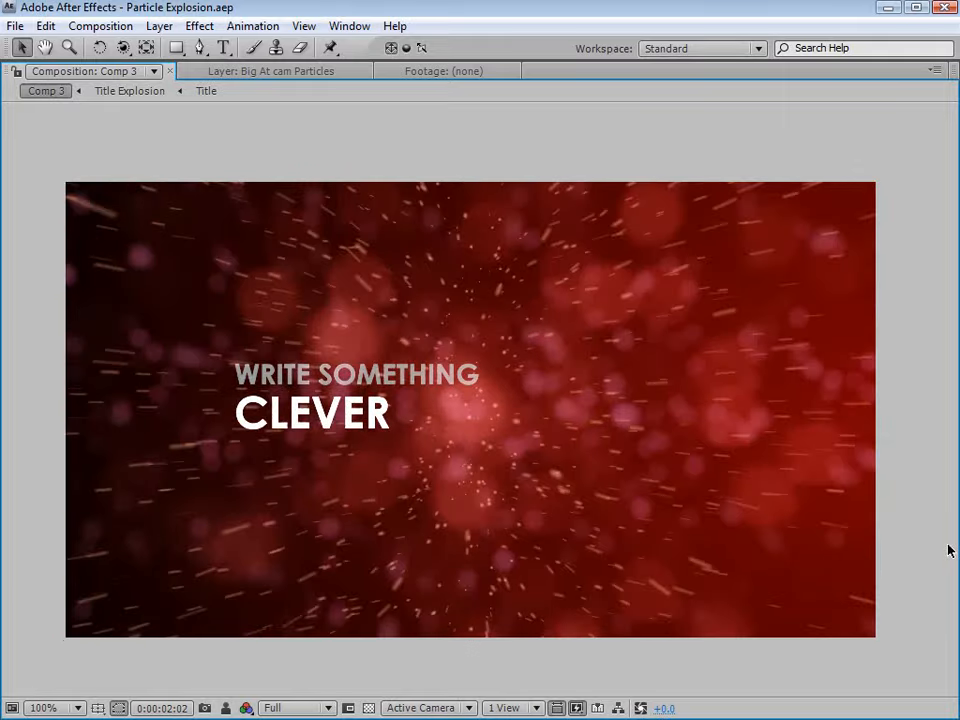
key(space)
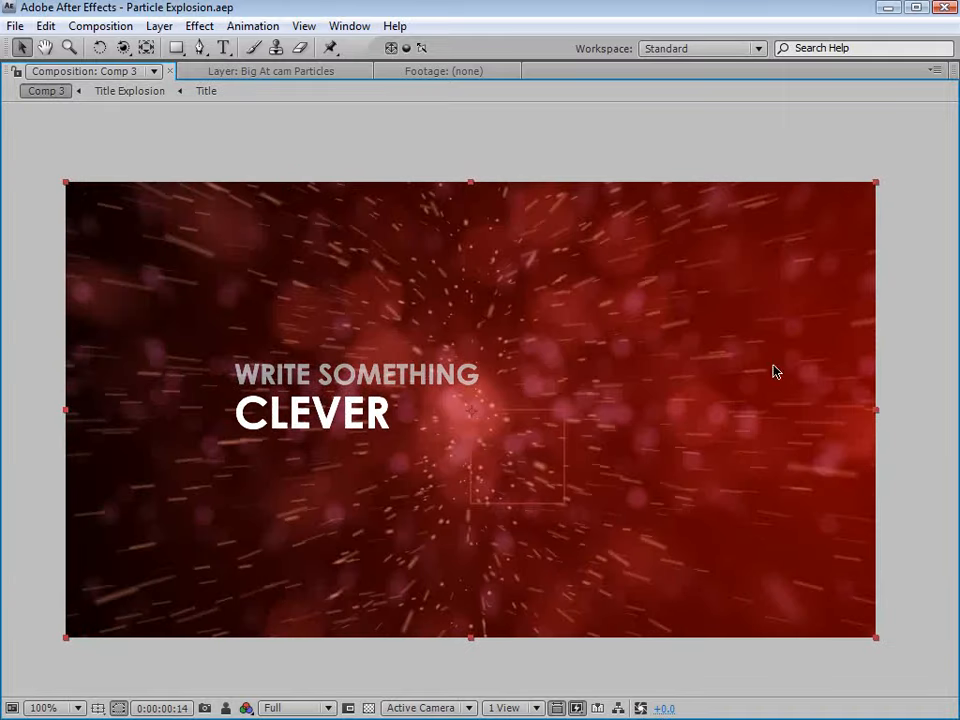
key(grave)
scroll(594, 218, down, 2)
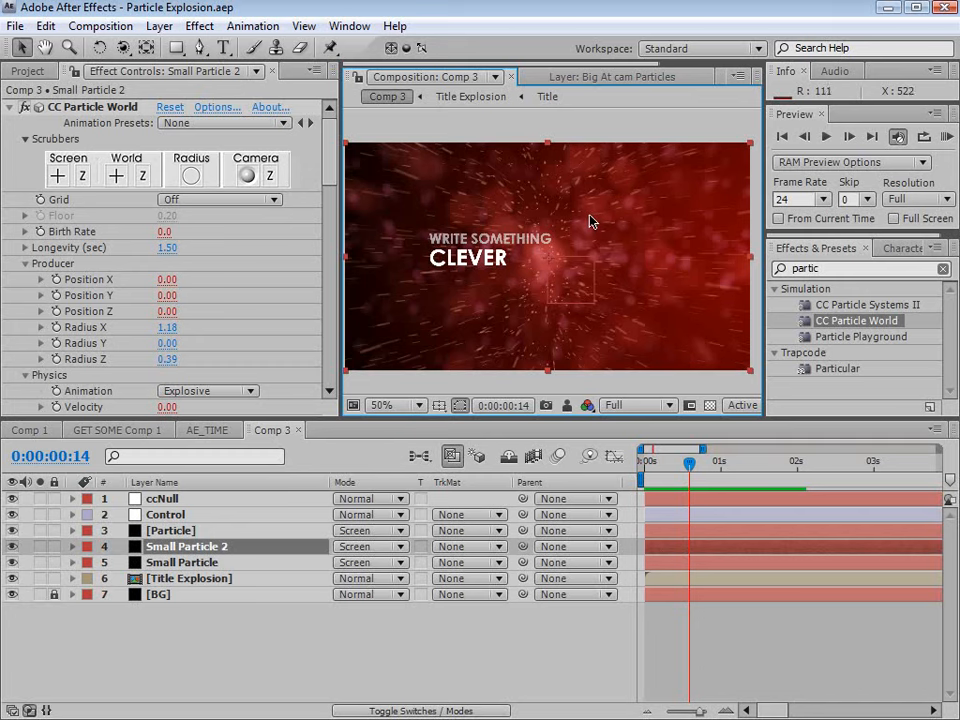
Inspect the glow.png footage up close and add it to Comp 3 as a hidden layer below BG.
click(28, 70)
double_click(20, 275)
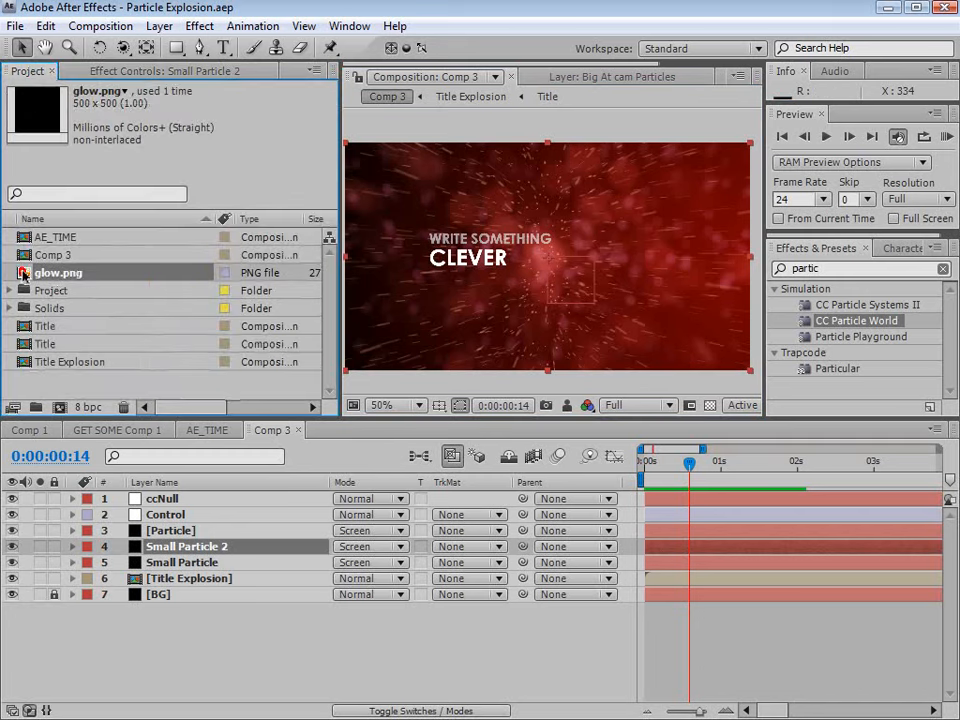
click(608, 405)
scroll(566, 271, up, 4)
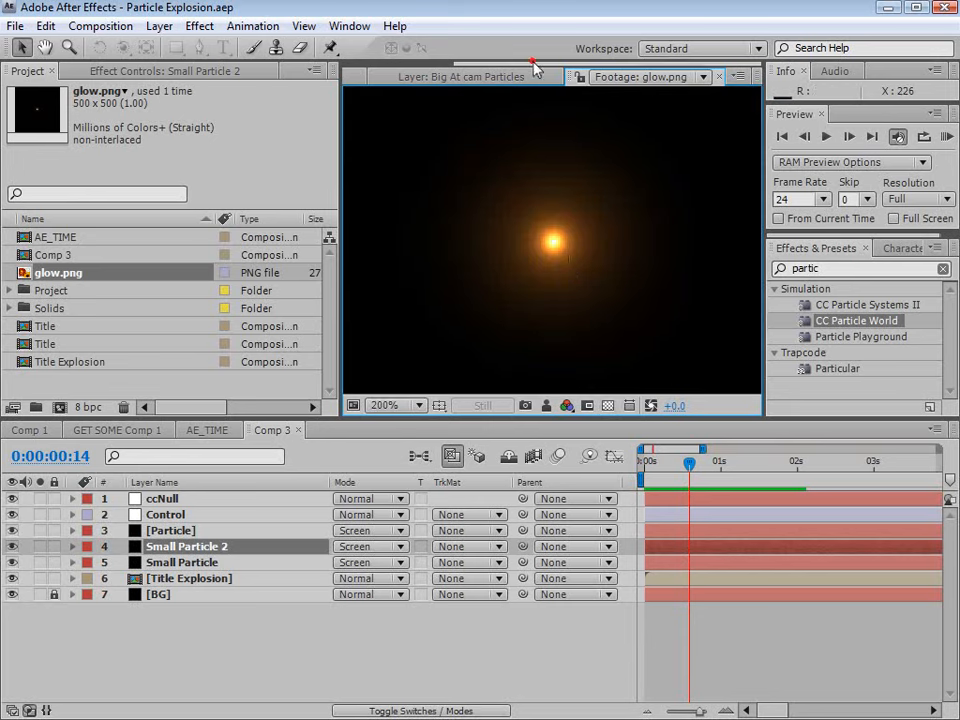
drag(535, 66, 390, 66)
click(386, 76)
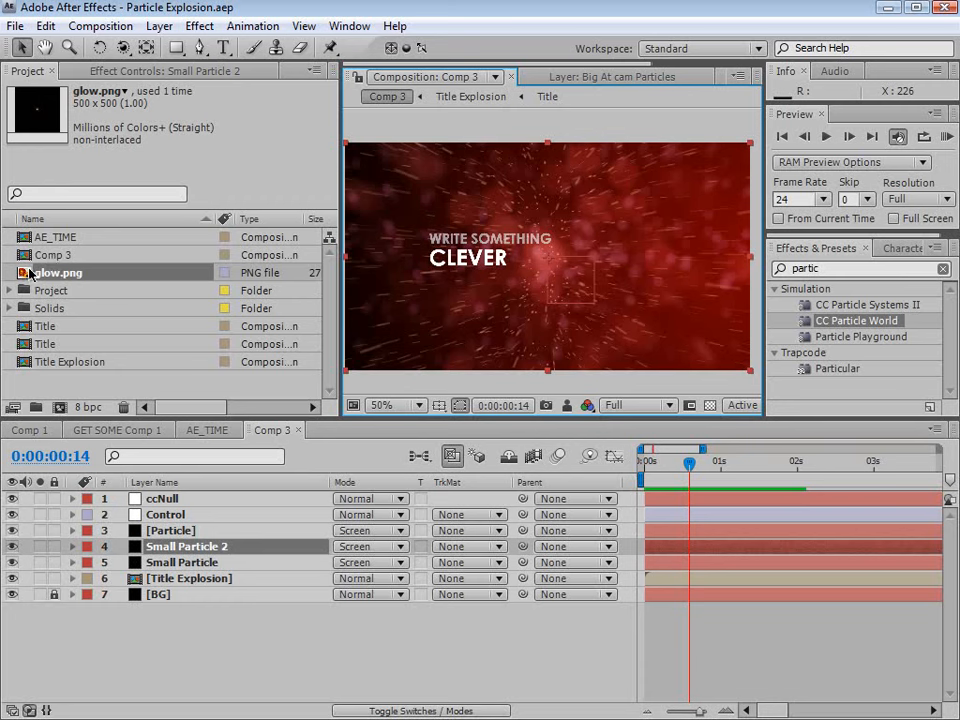
drag(30, 272, 144, 668)
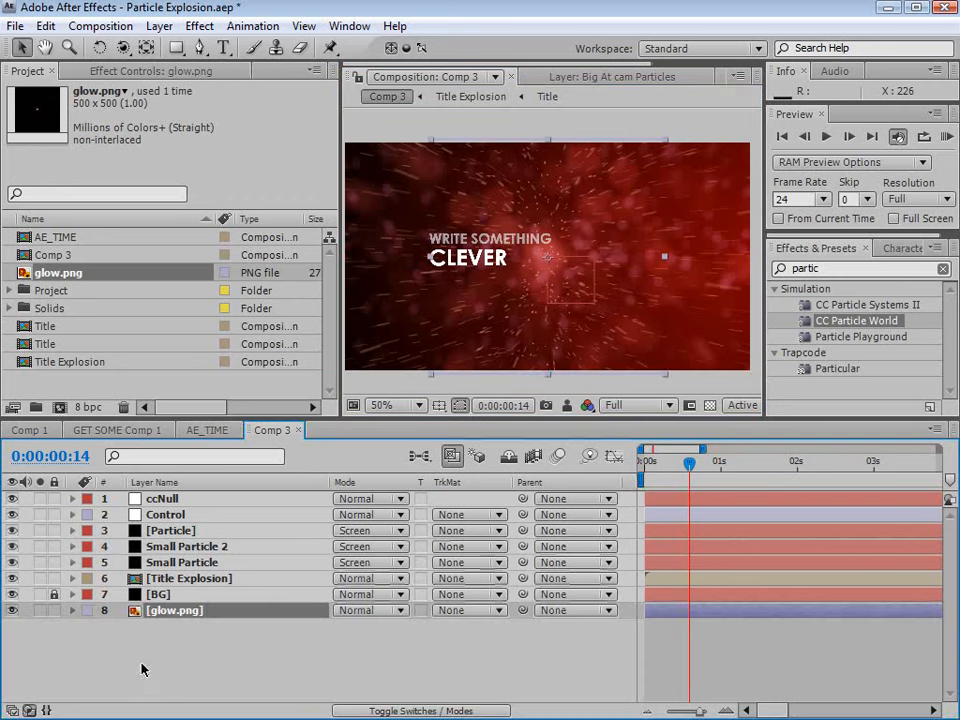
click(13, 611)
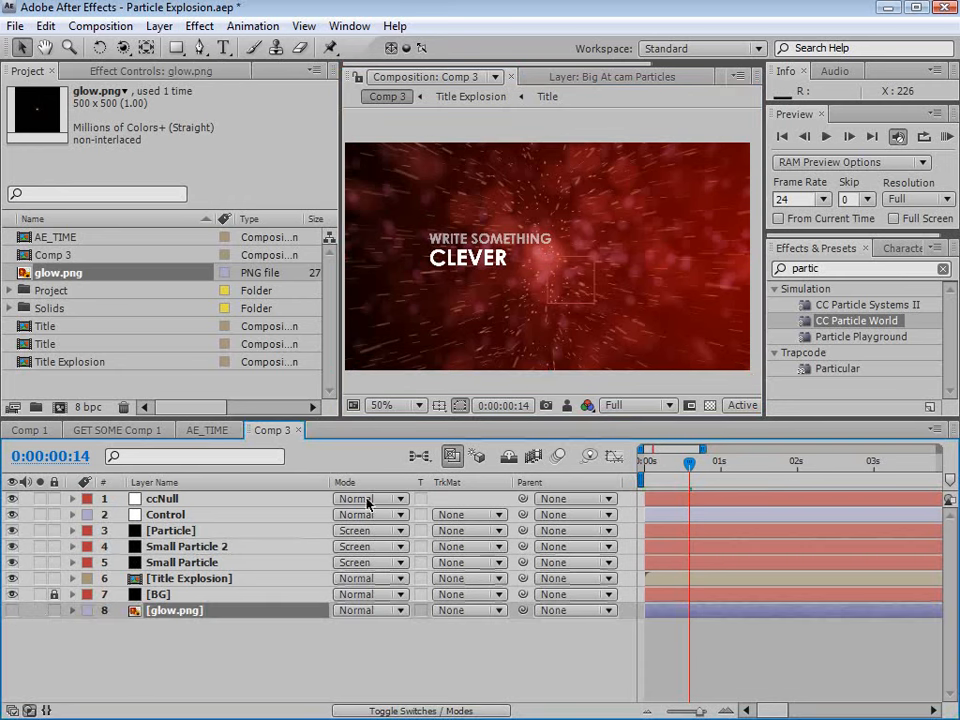
click(175, 581)
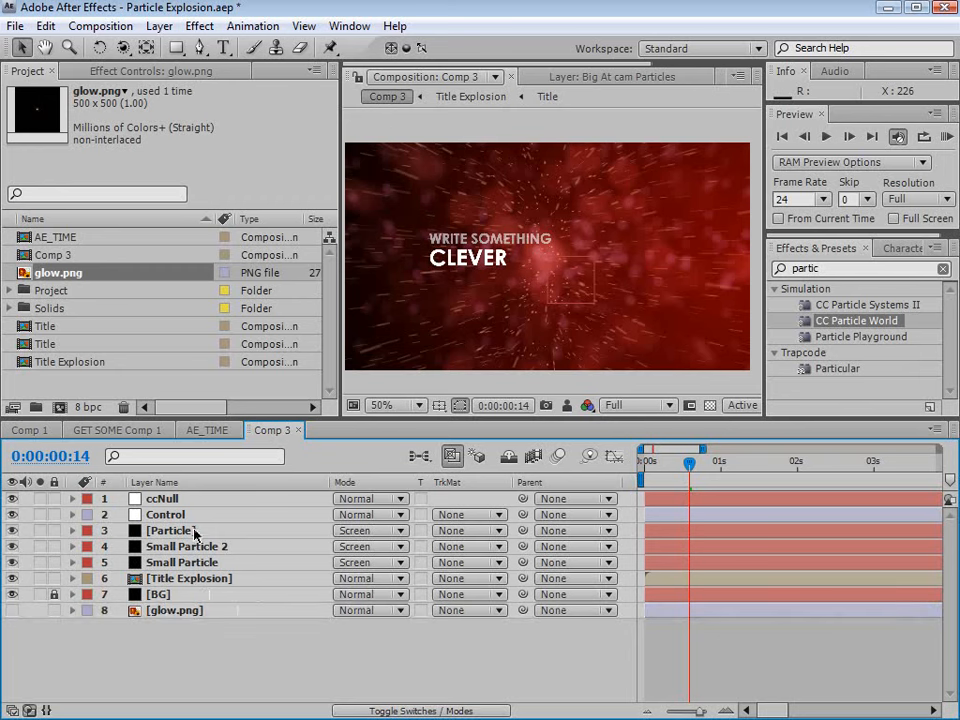
Duplicate the Particle layer and rename the copy Sprite Particles.
click(170, 532)
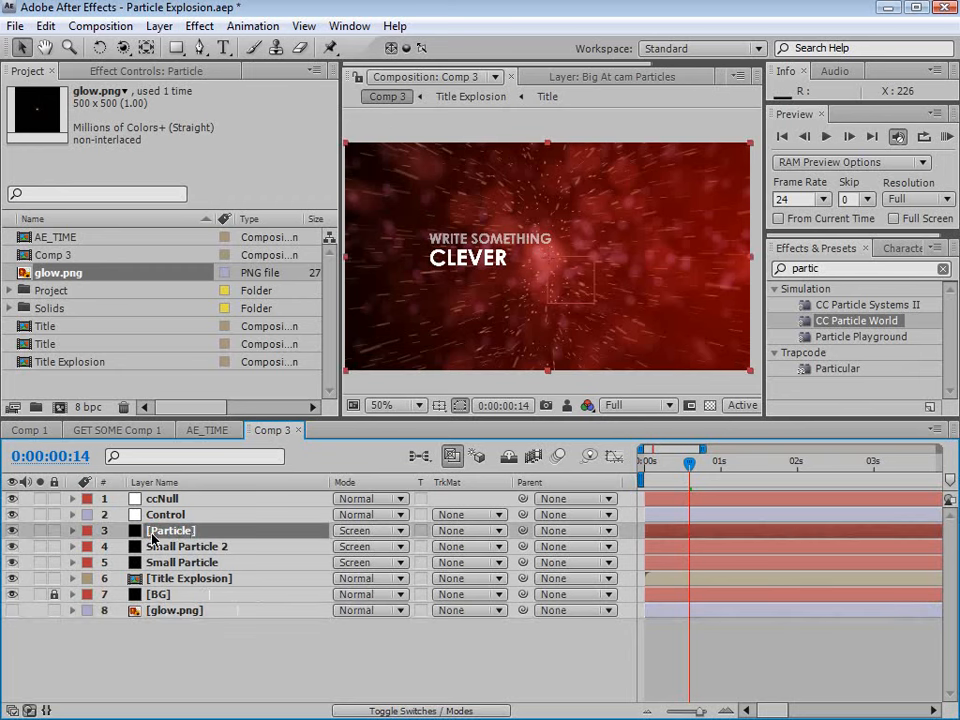
click(46, 26)
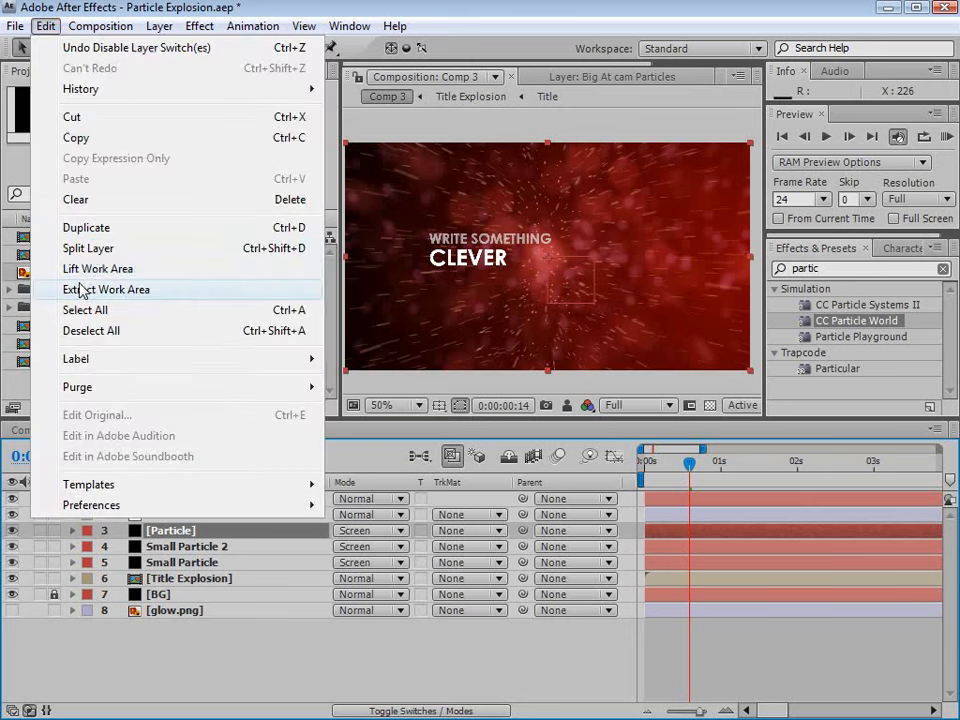
click(97, 229)
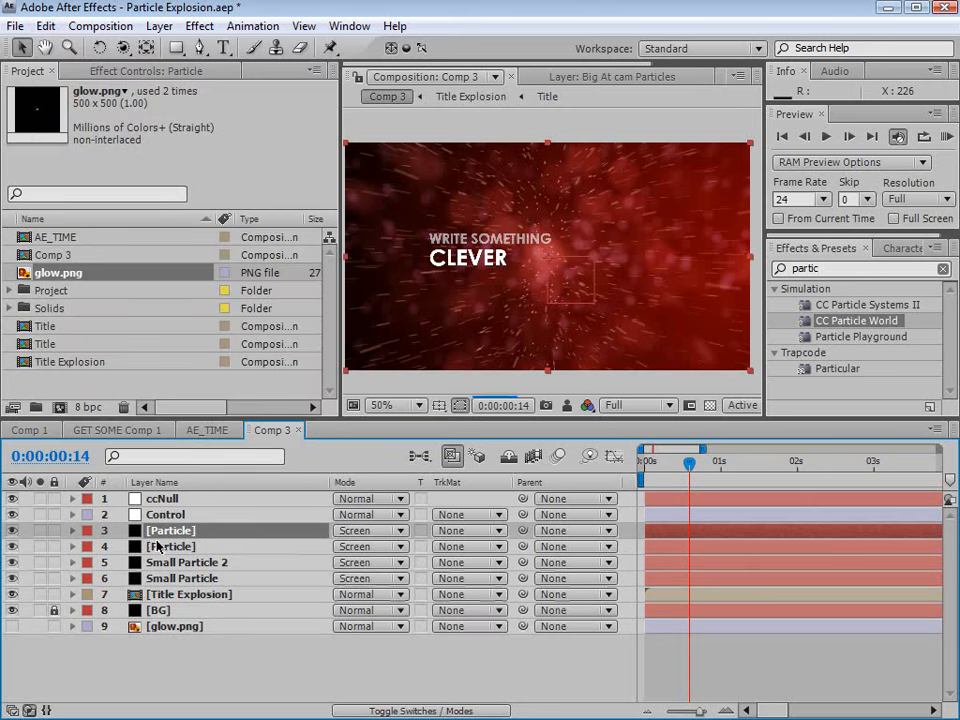
key(Return)
text(Spr)
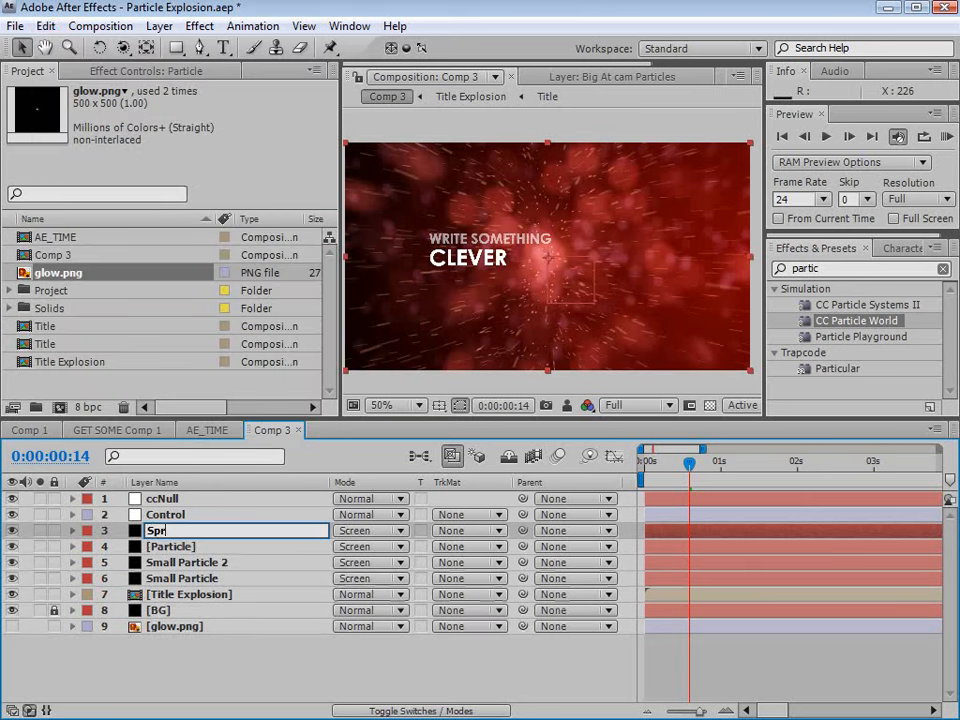
text(ite Particles)
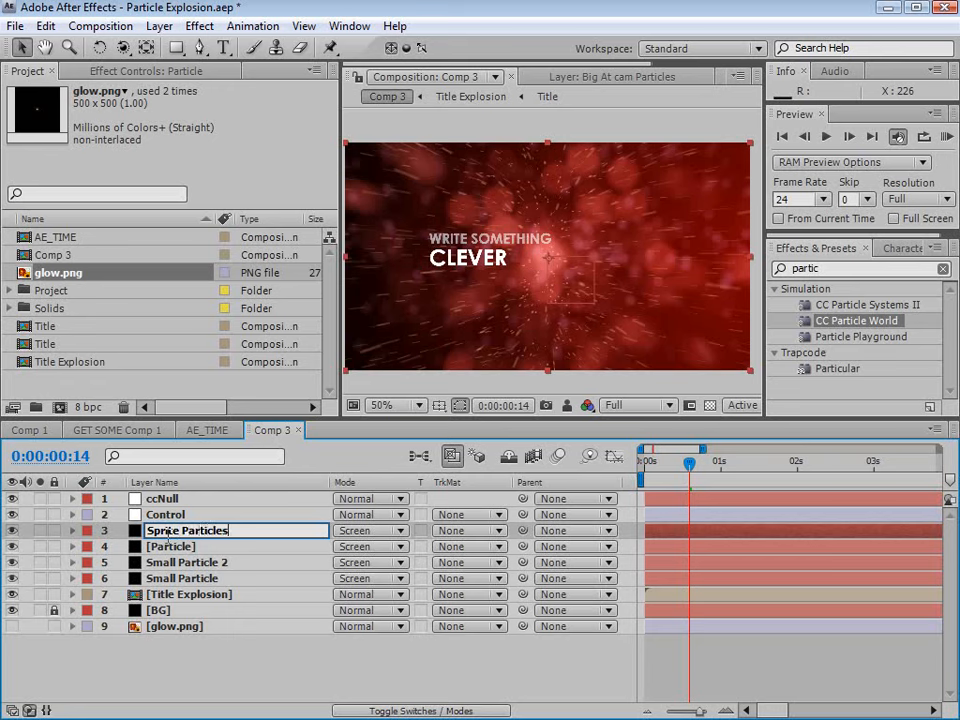
key(Return)
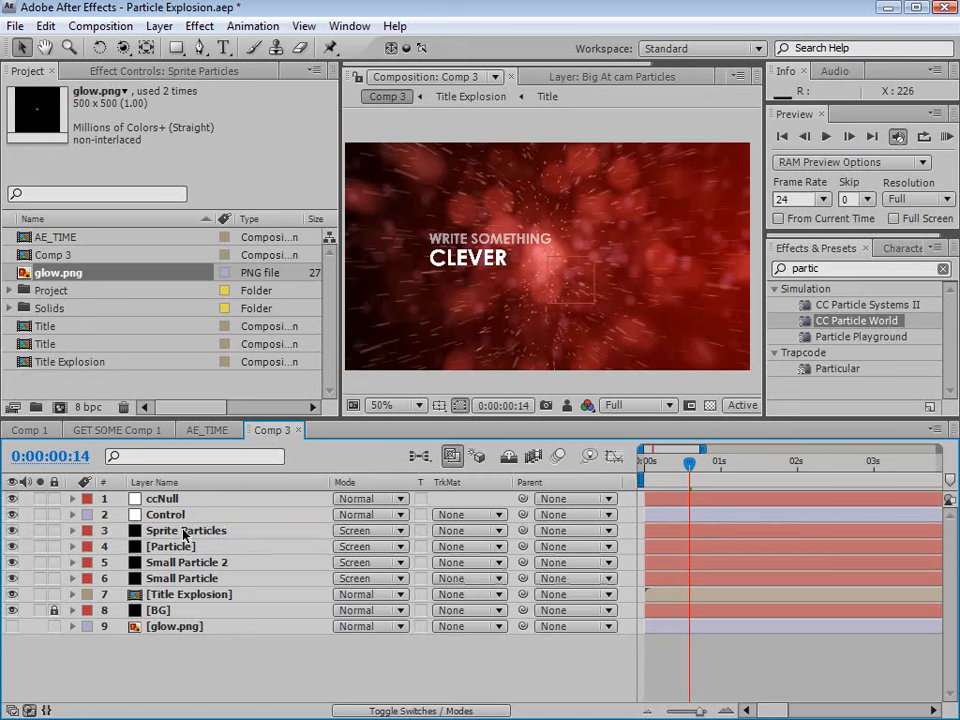
Turn off the Out of Focus and Curves effects on Sprite Particles and collapse the effect settings.
click(114, 72)
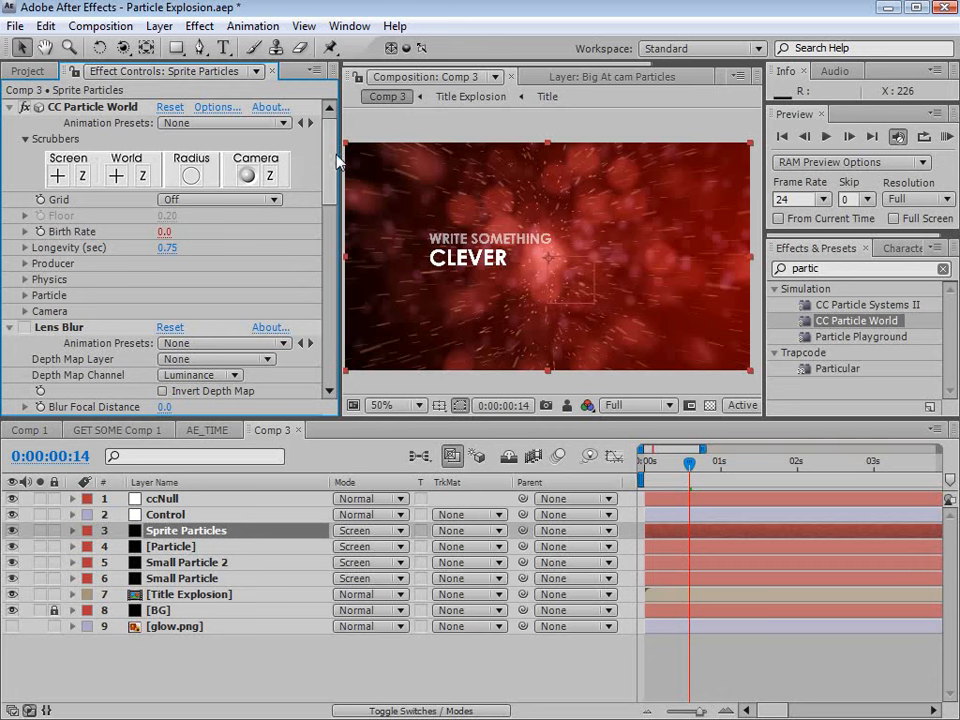
click(8, 107)
click(9, 123)
click(9, 139)
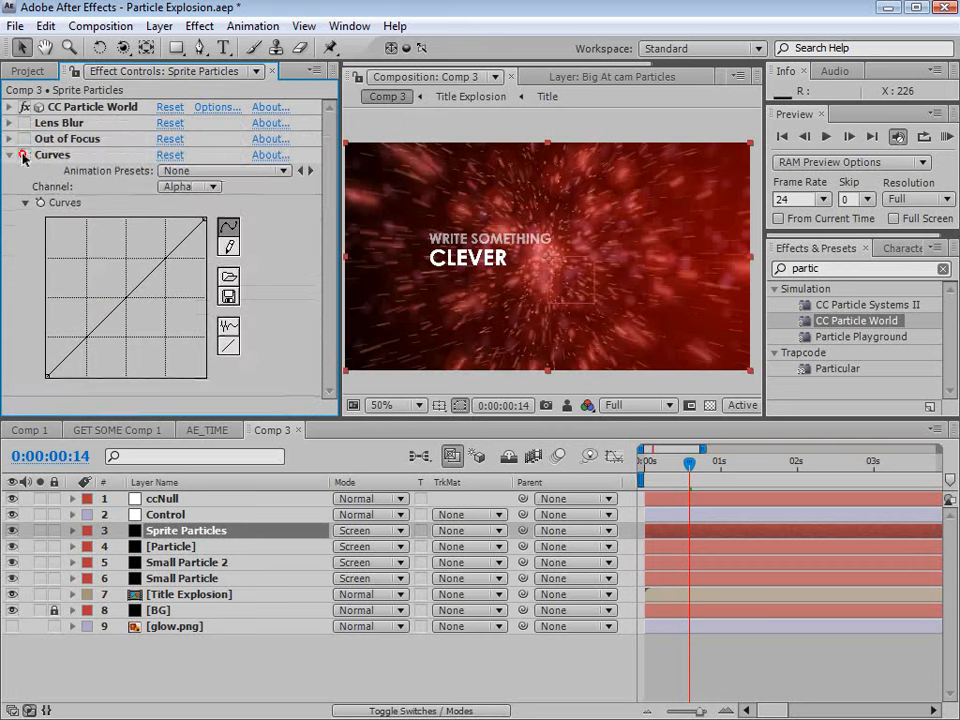
click(9, 155)
Set Sprite Particles' Particle Type in CC Particle World to Textured QuadPolygon and its Texture Layer to glow.png.
click(10, 107)
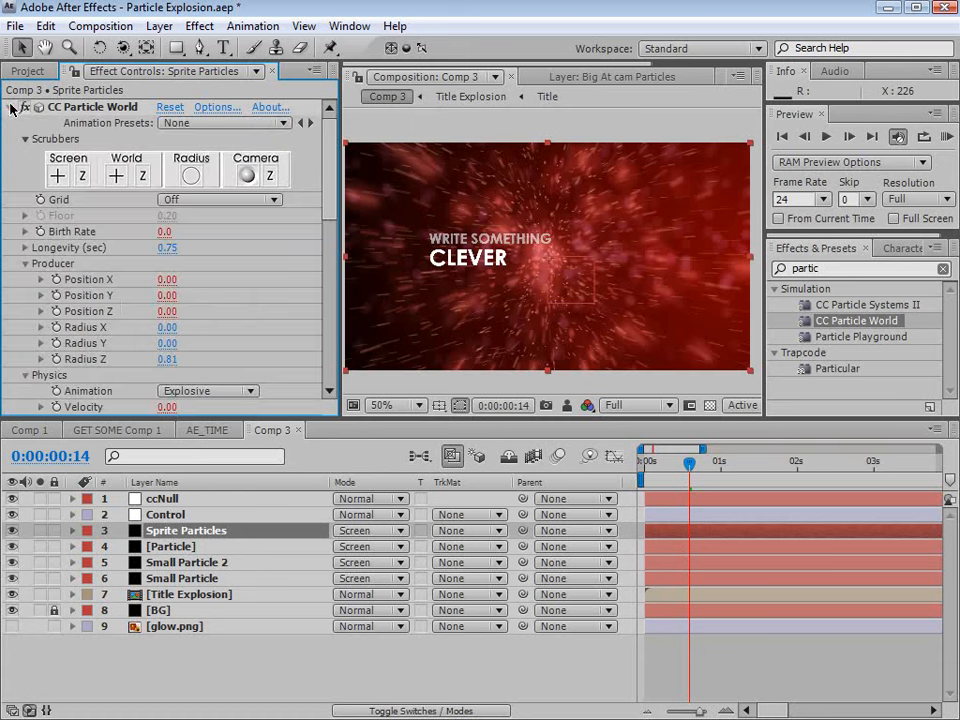
click(25, 264)
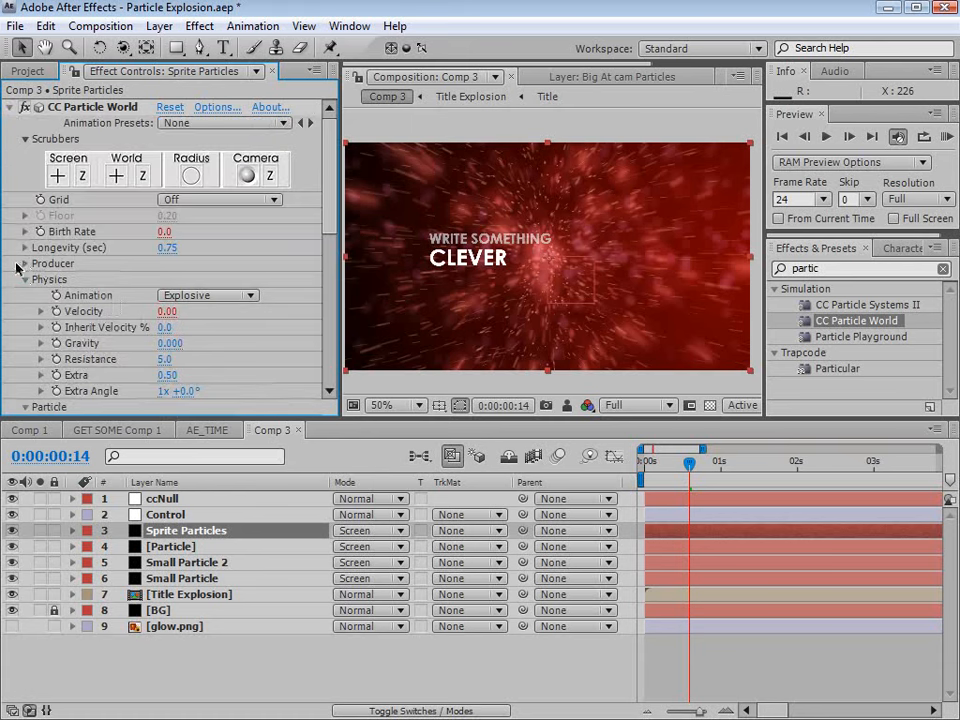
click(27, 281)
scroll(218, 211, down, 2)
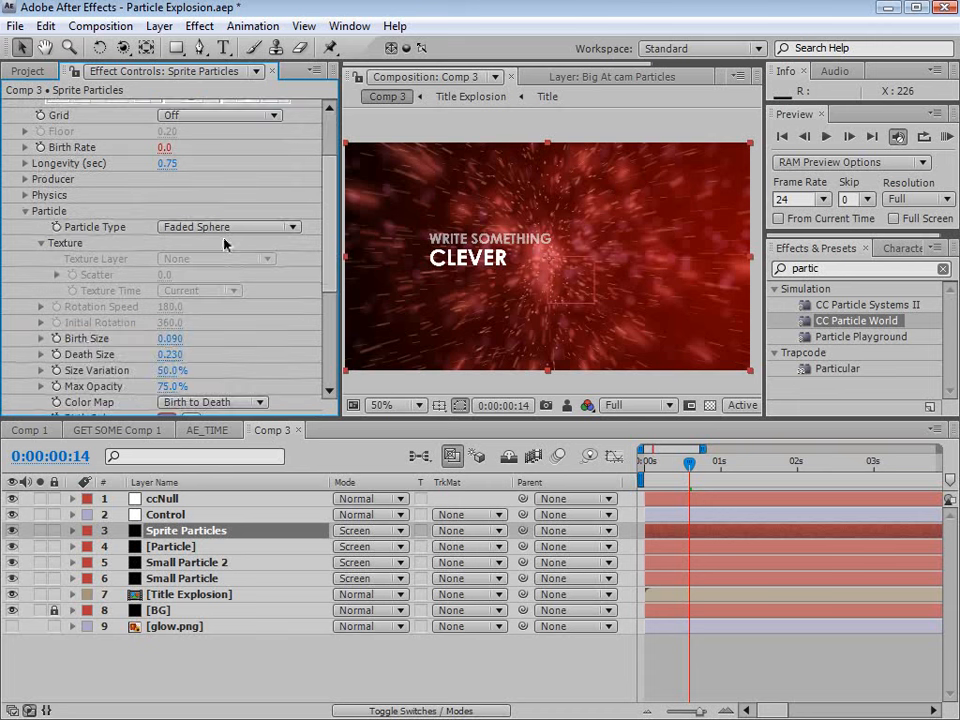
click(245, 228)
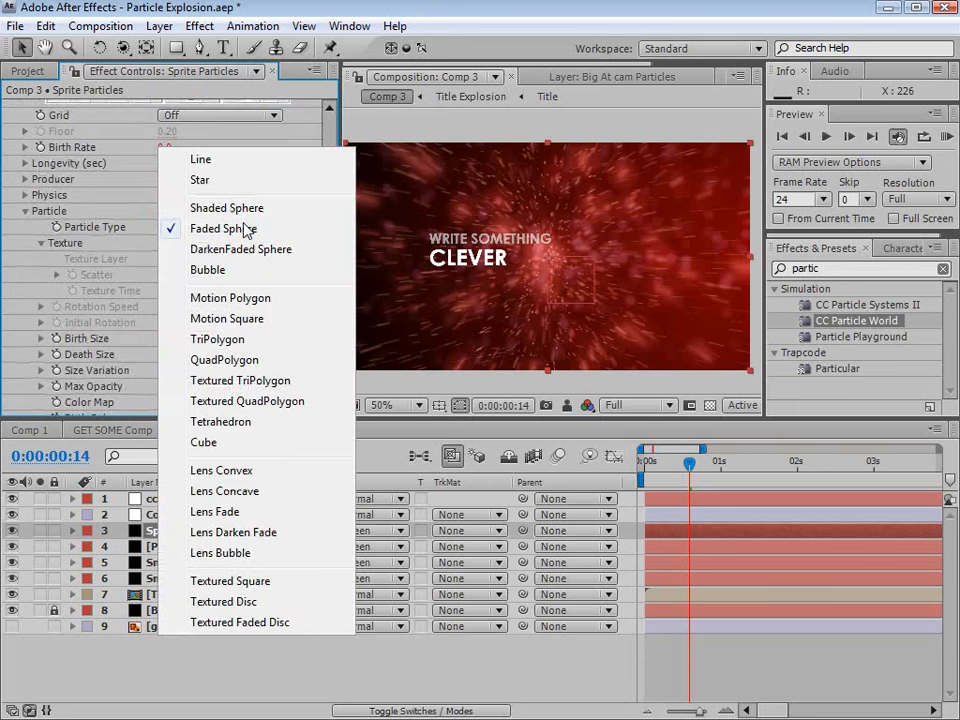
click(272, 405)
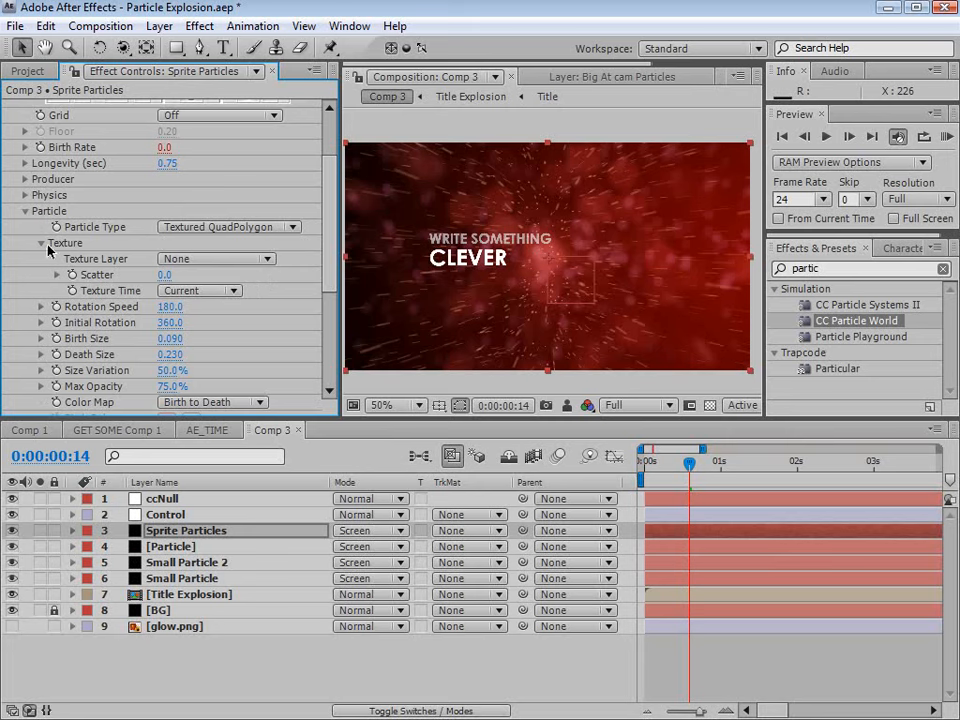
click(205, 259)
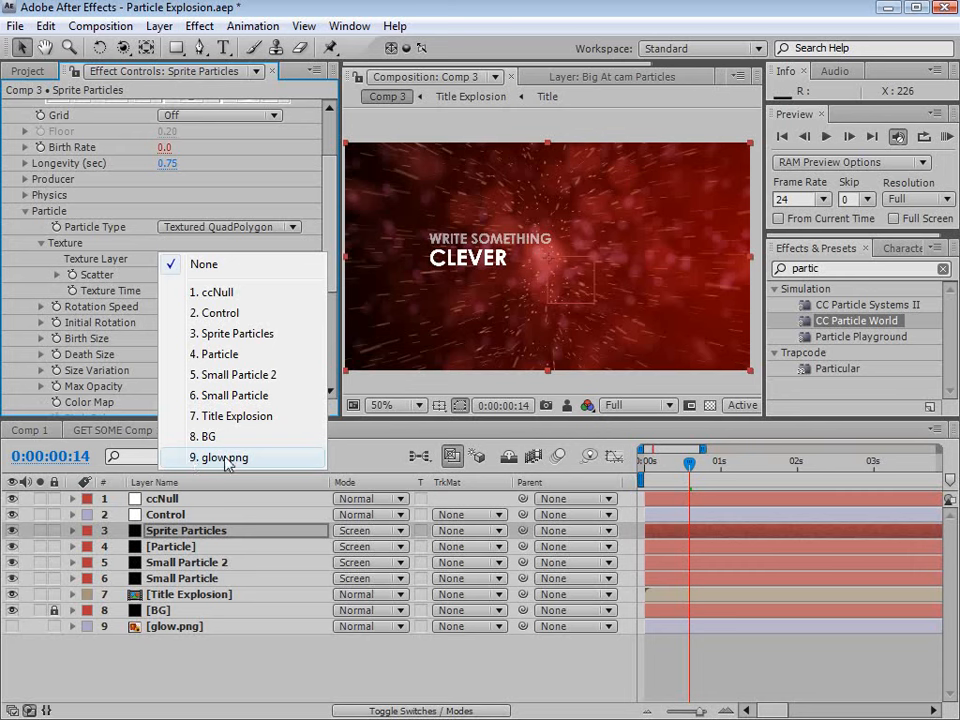
click(195, 460)
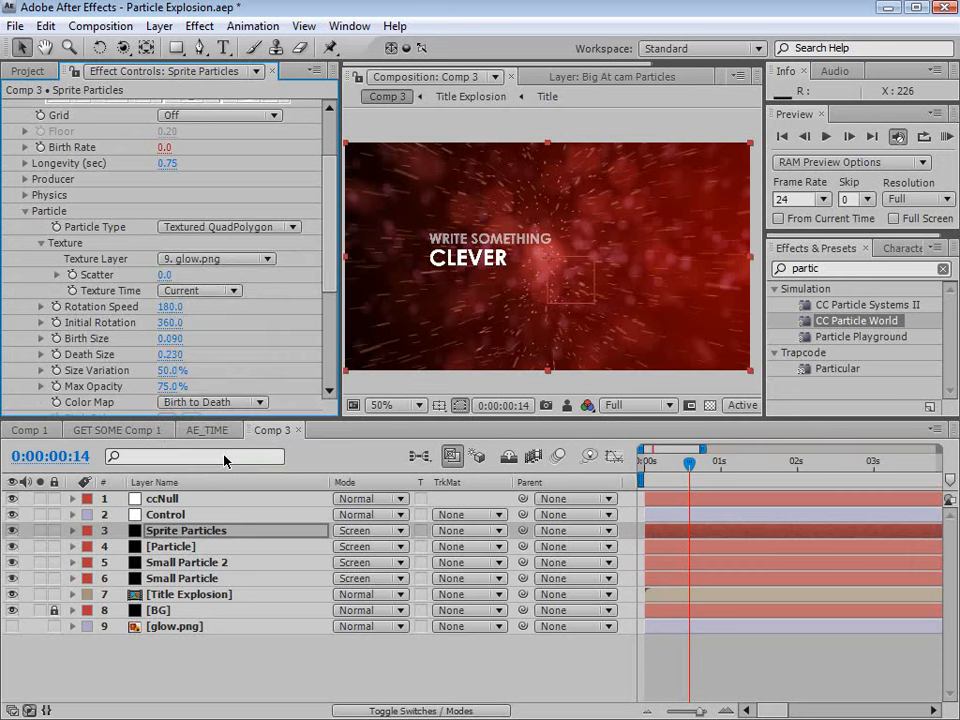
Solo Sprite Particles and disable Force Motionblur in the rendering options of its CC Particle World effect.
click(40, 530)
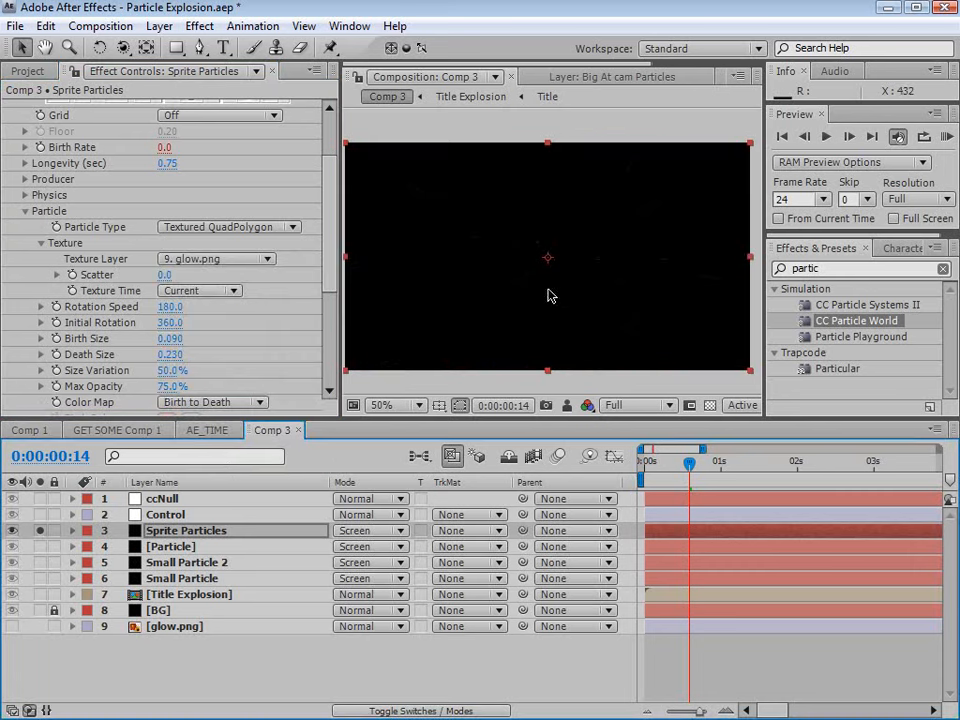
scroll(540, 290, up, 2)
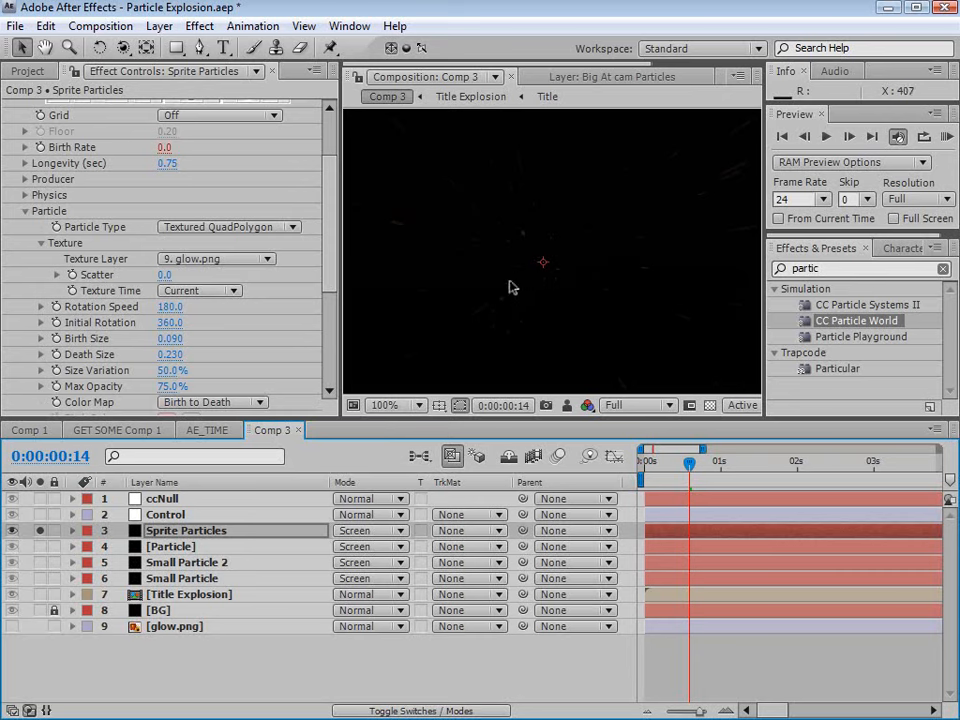
drag(332, 274, 330, 220)
click(215, 106)
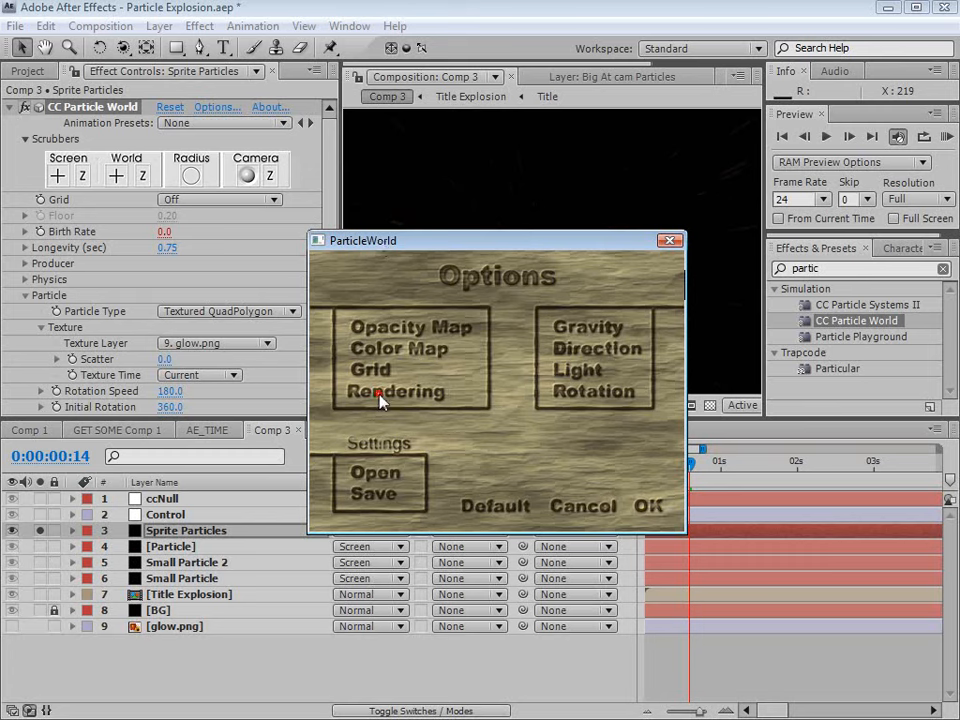
click(380, 391)
click(510, 543)
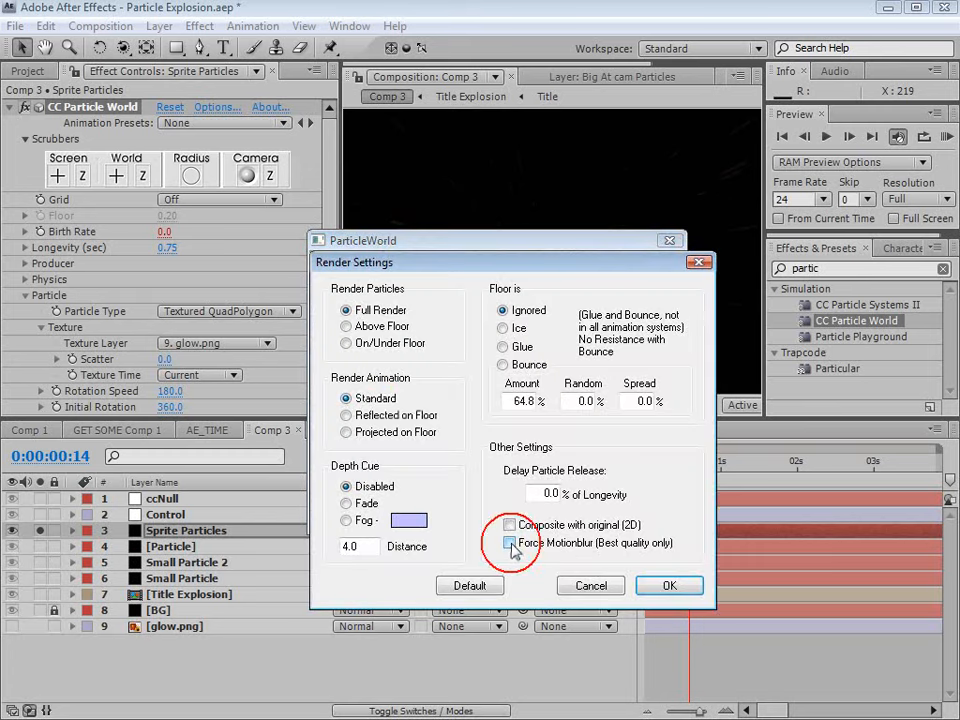
click(667, 585)
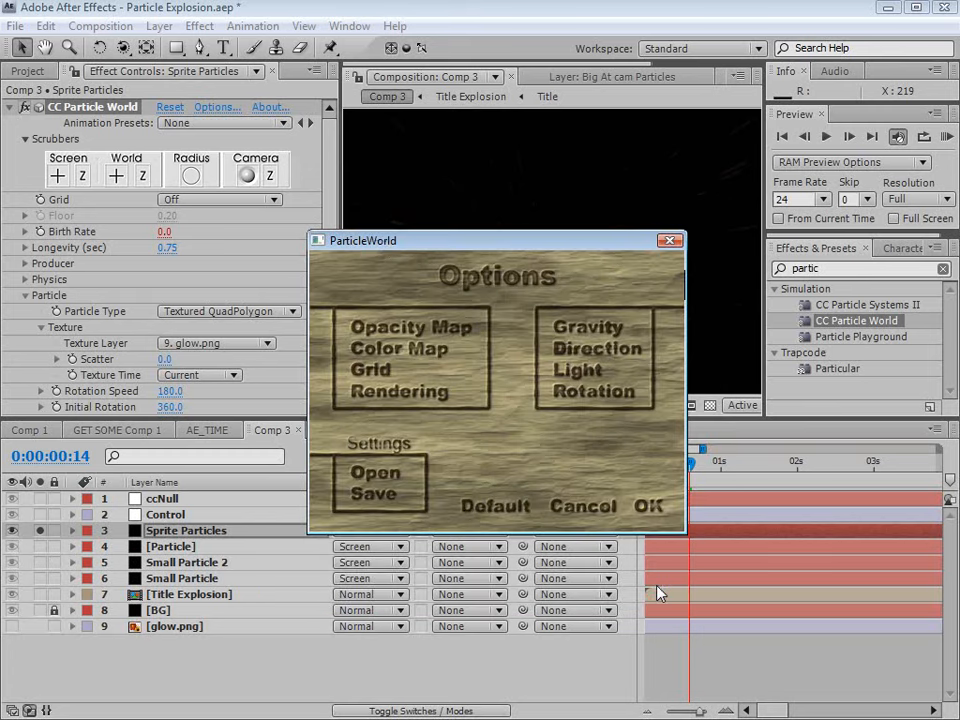
click(648, 506)
Set Sprite Particles' Birth Size to about 1.93 and its Death Size to 0 in CC Particle World.
drag(332, 238, 336, 338)
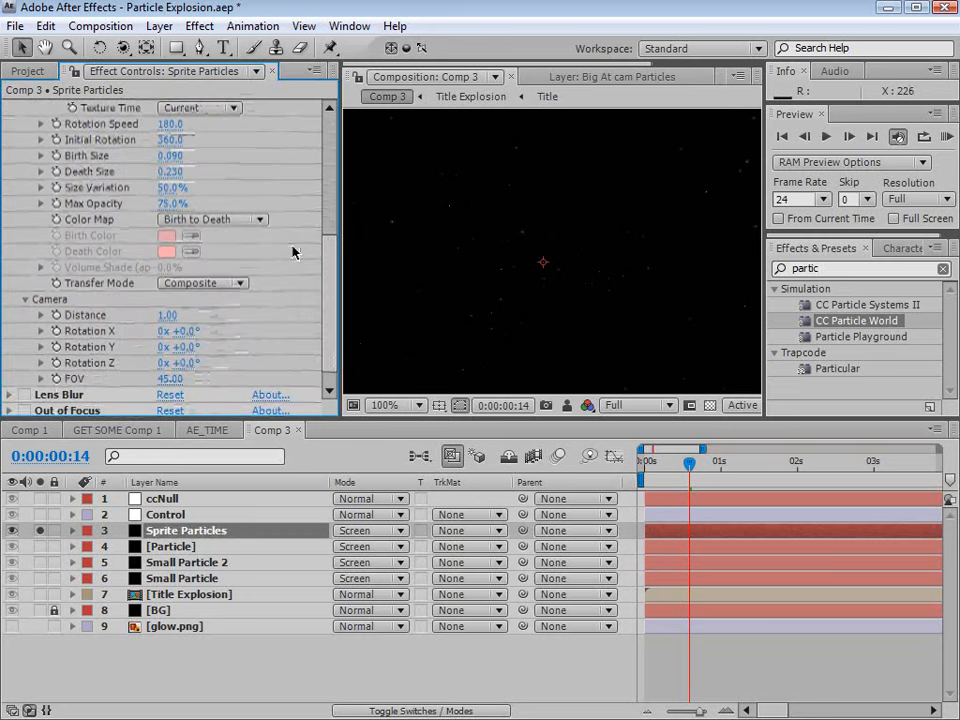
scroll(336, 278, up, 2)
scroll(336, 278, up, 3)
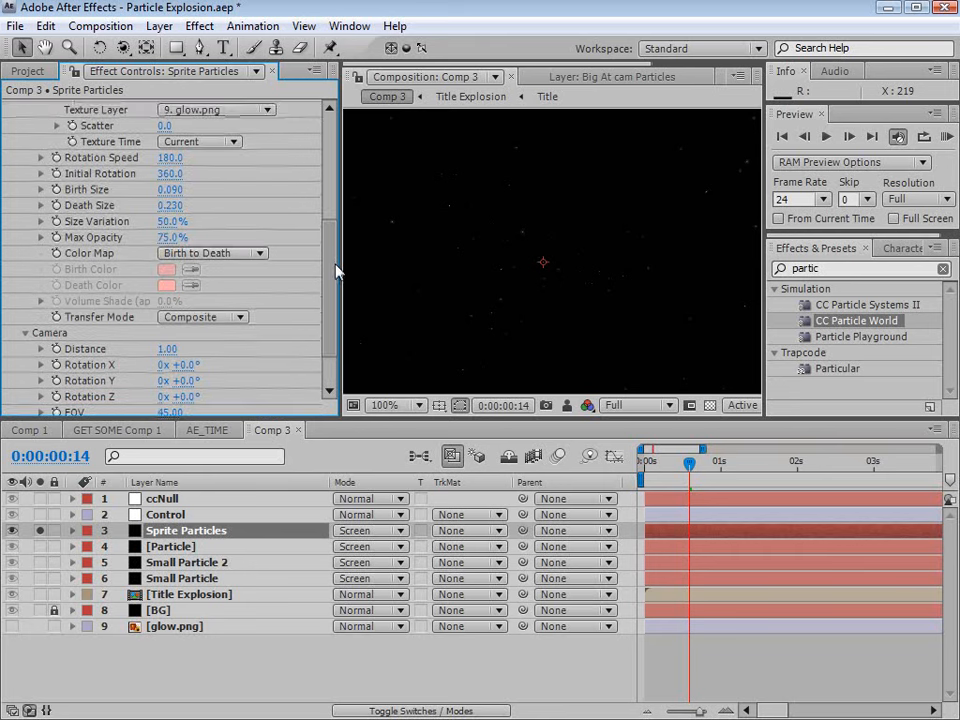
drag(166, 204, 332, 203)
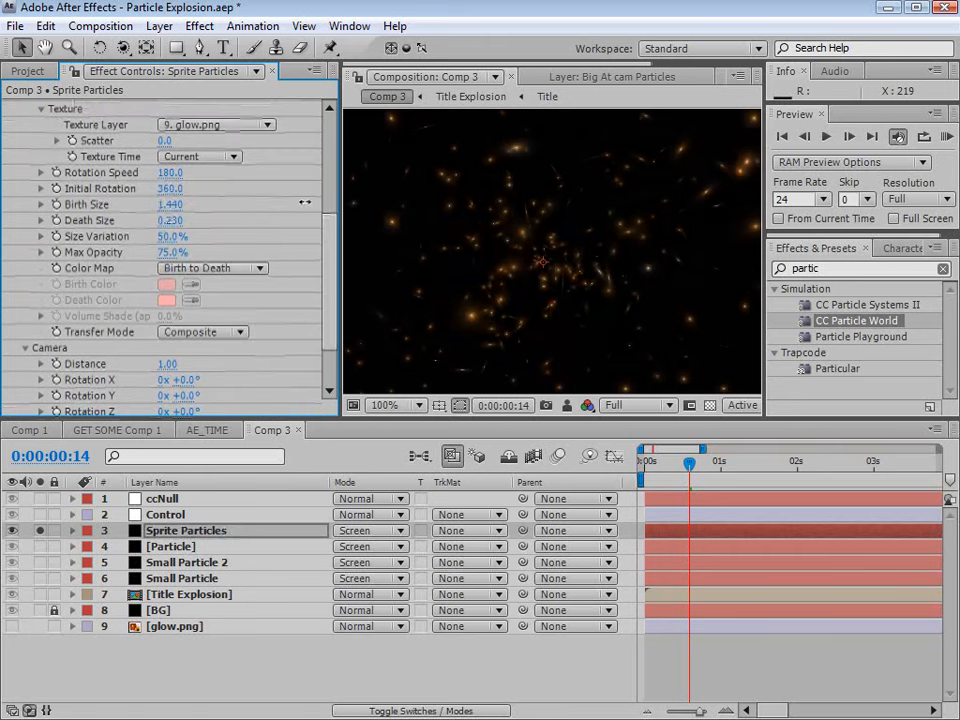
click(170, 221)
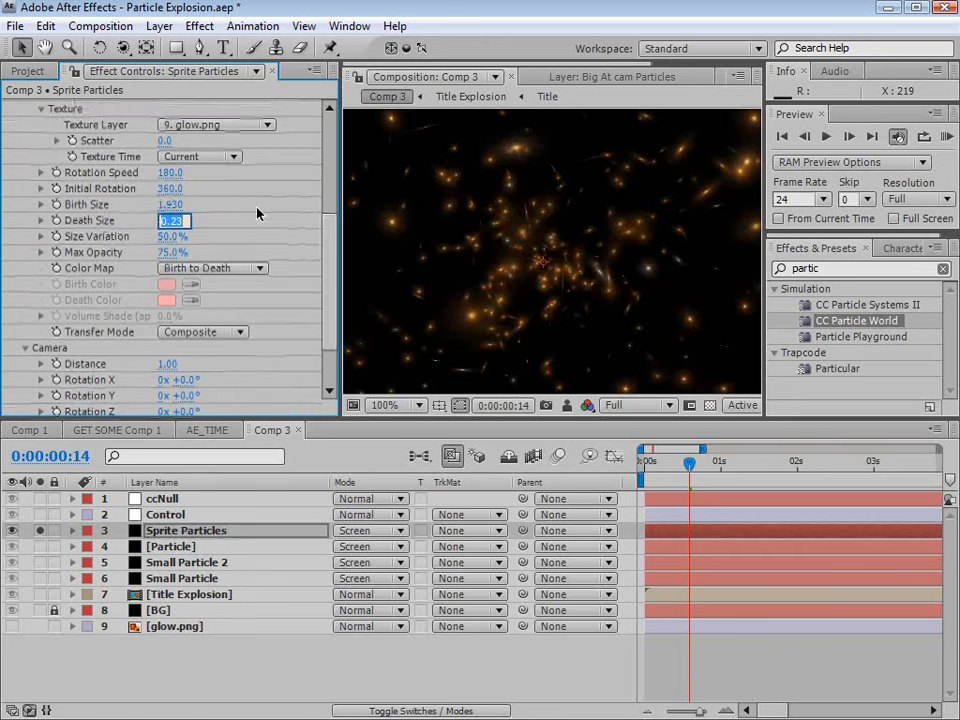
text(0)
key(Return)
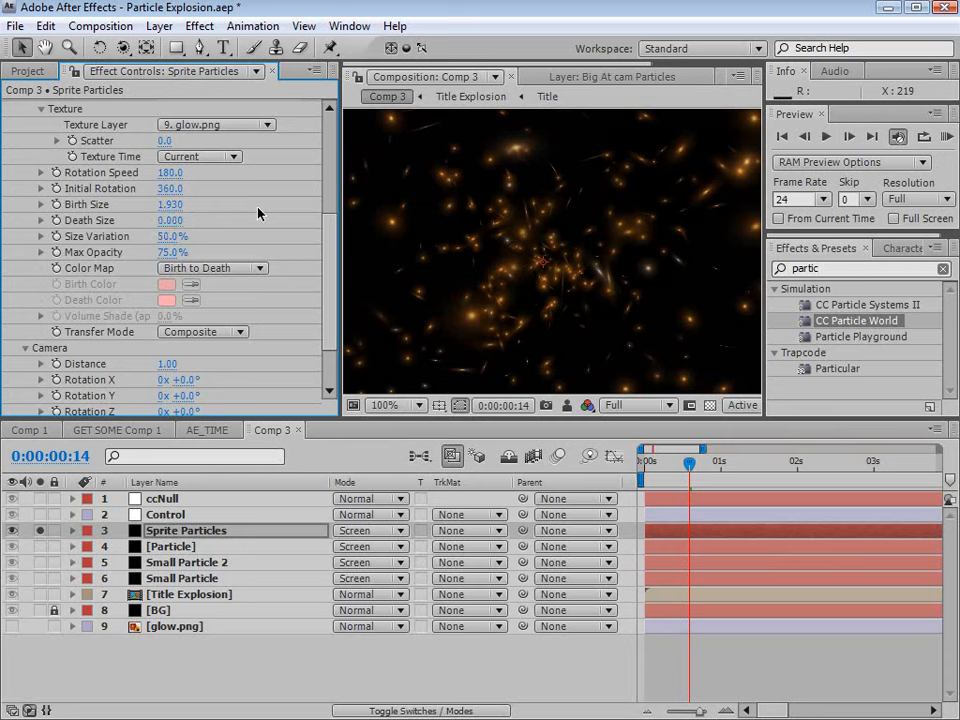
Set the particle Rotation Speed and Initial Rotation of Sprite Particles both to 0.
scroll(328, 272, up, 3)
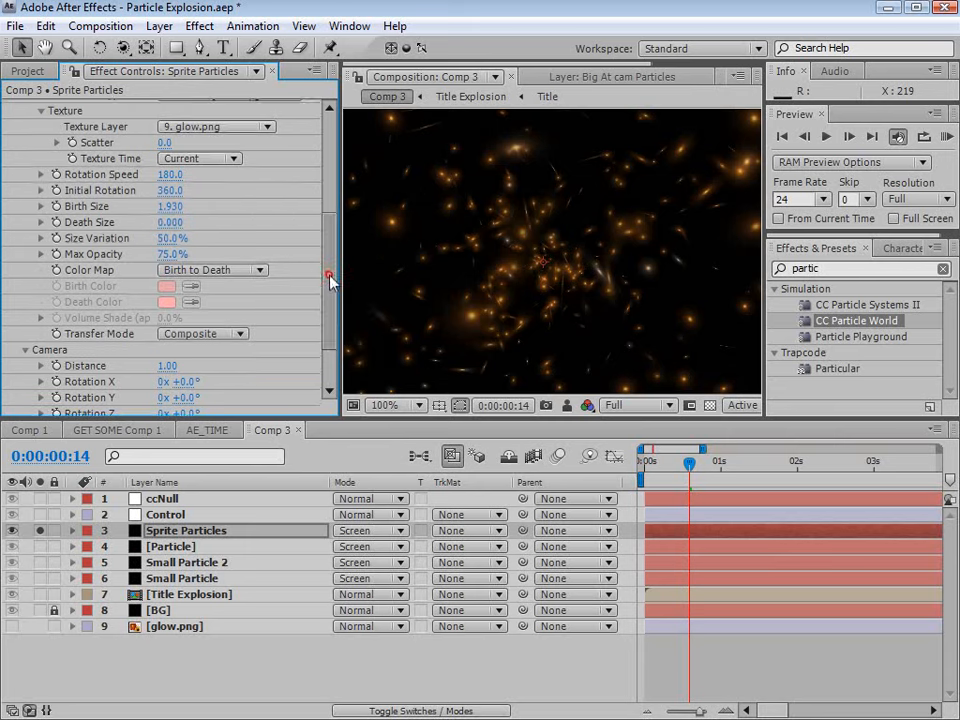
scroll(617, 293, up, 1)
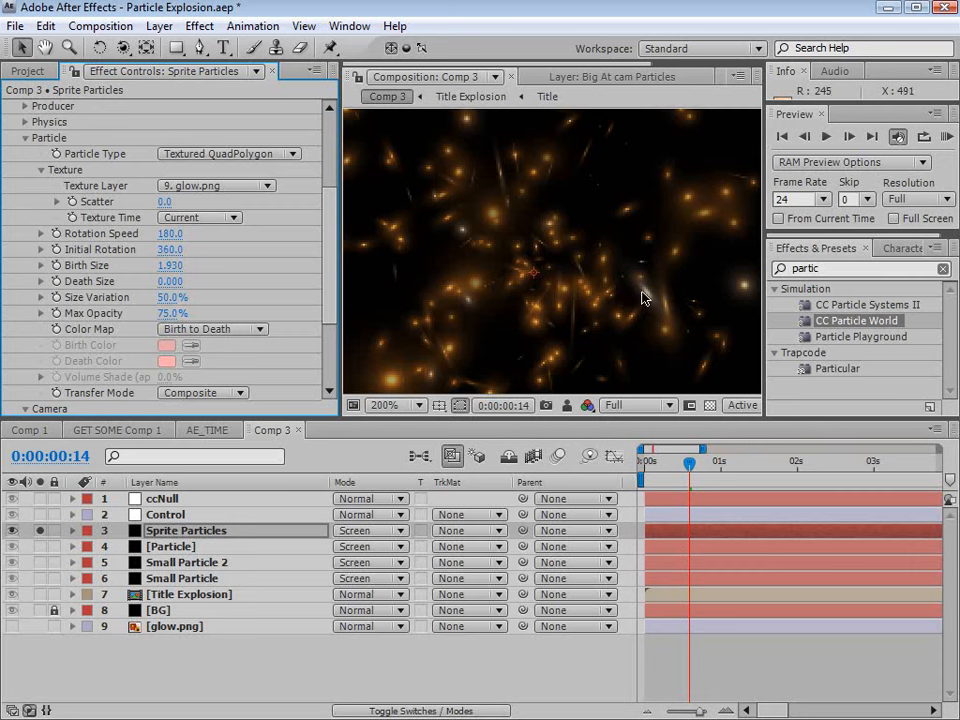
click(167, 235)
text(0)
key(Return)
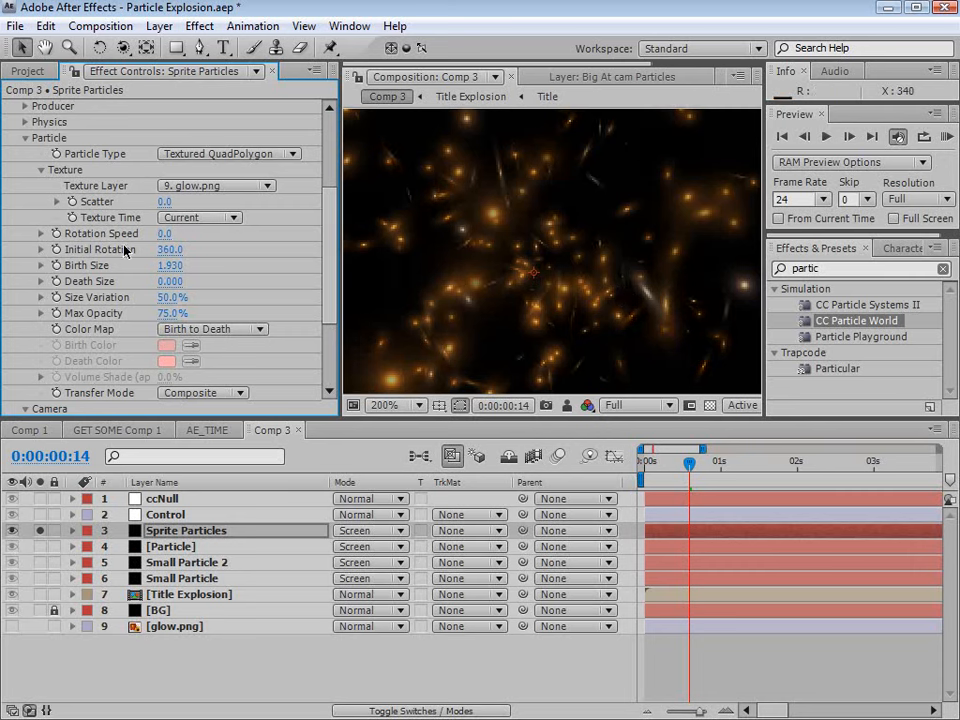
click(172, 249)
text(0)
key(Return)
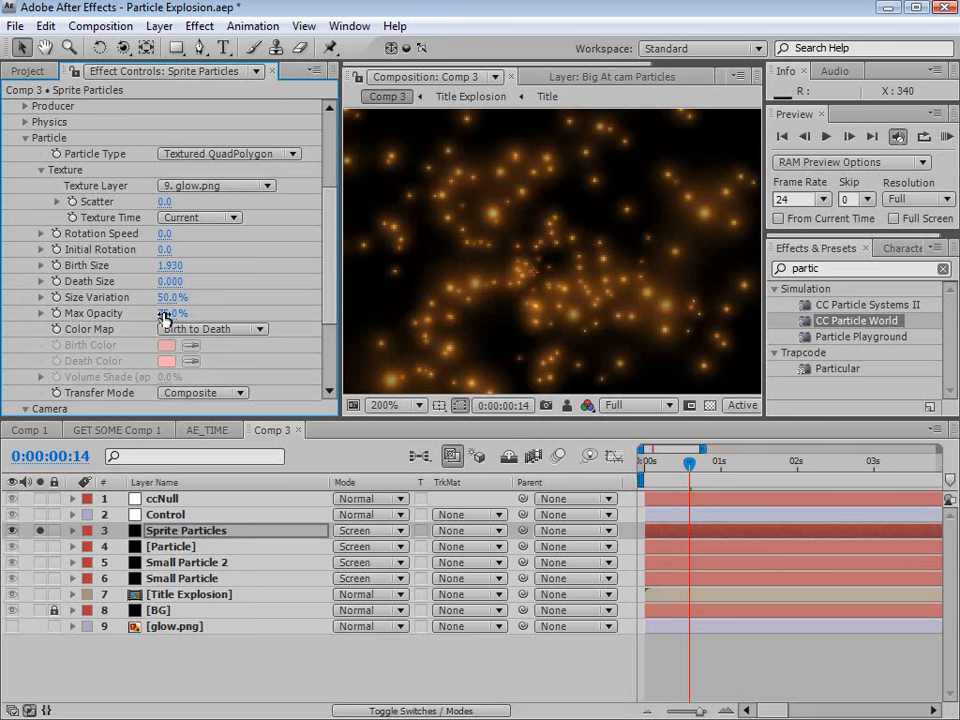
Raise the particles' Max Opacity to 100% and set their Transfer Mode to Add.
drag(170, 313, 335, 306)
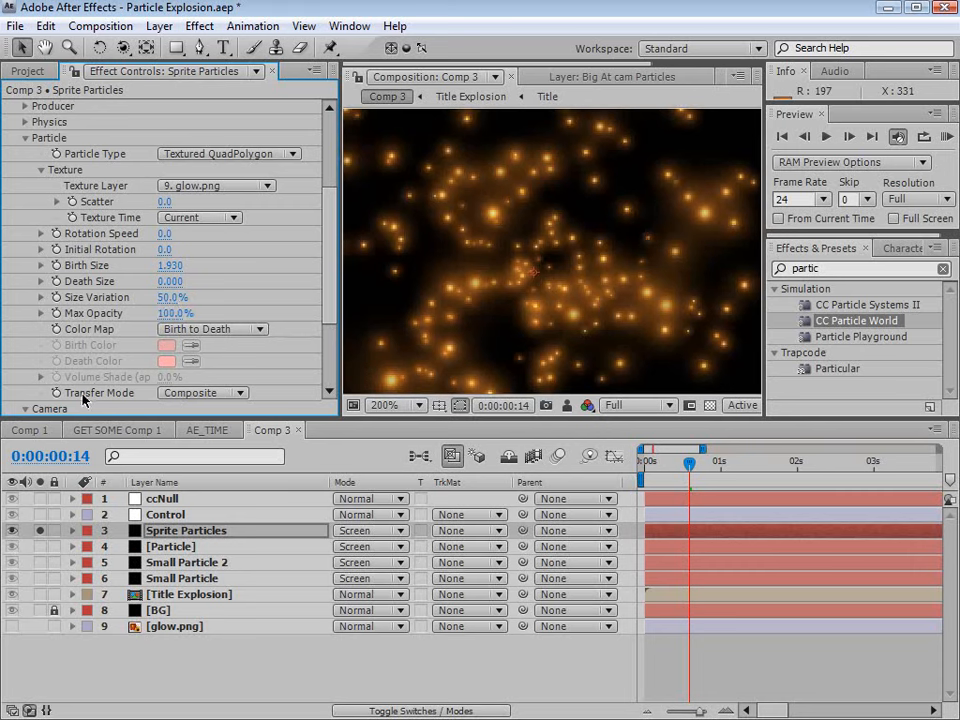
click(197, 393)
click(212, 438)
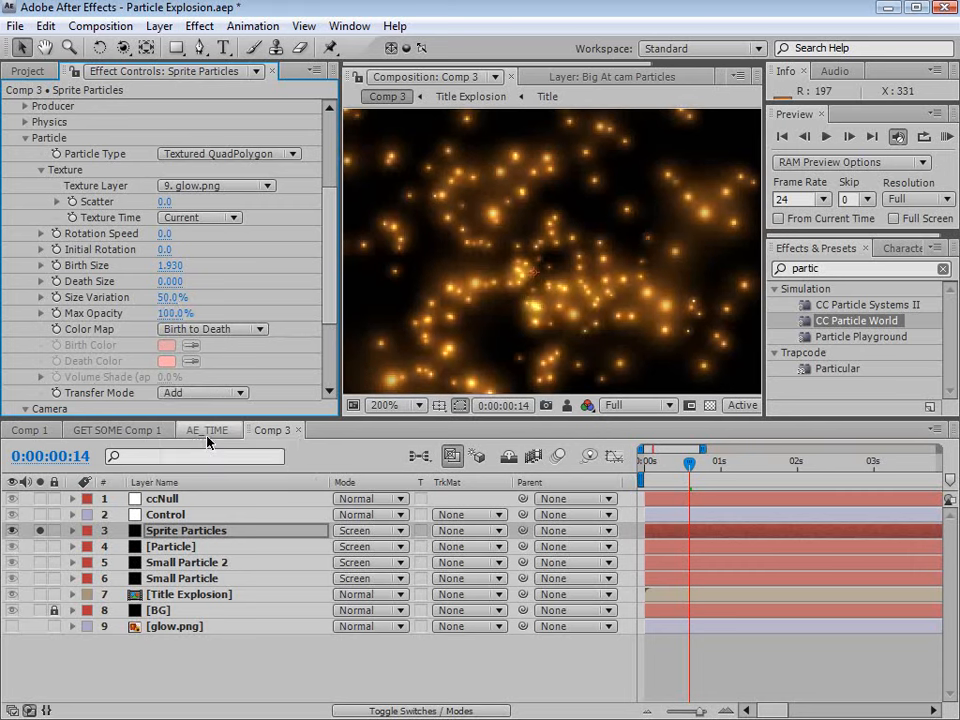
click(643, 405)
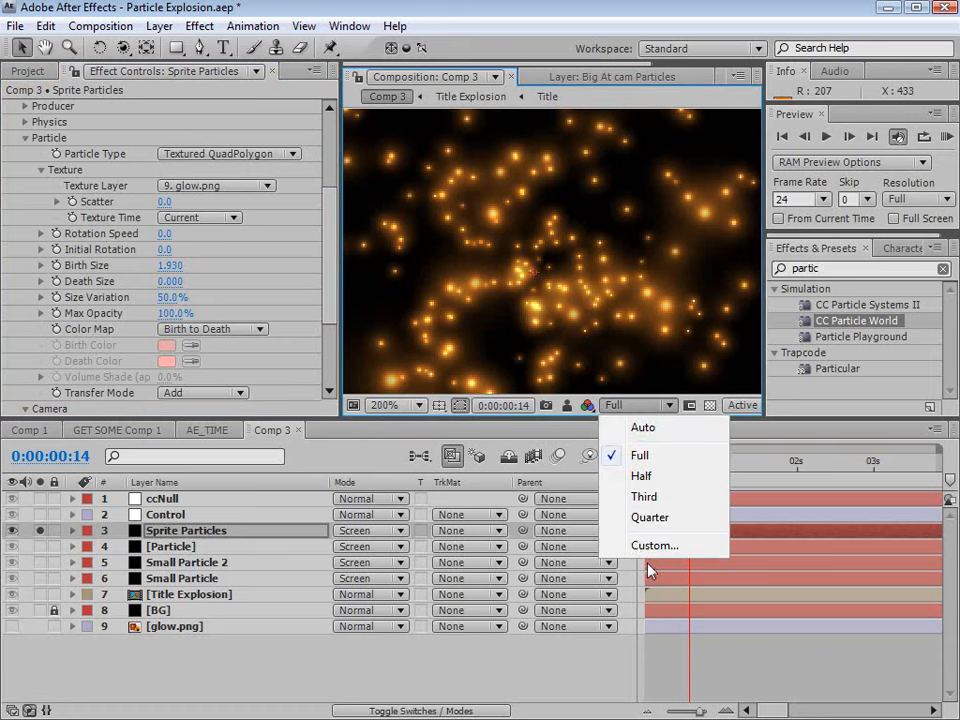
click(735, 637)
scroll(613, 186, down, 1)
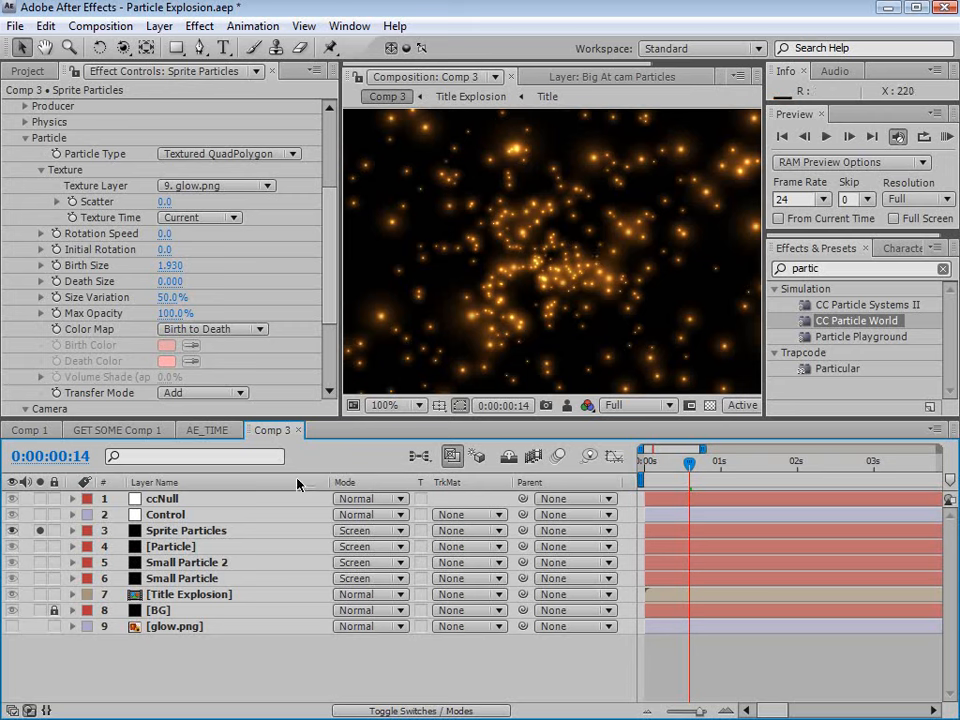
Reveal Sprite Particles' expressions and change the multiplier at the end of the Birth Rate expression to *.01.
click(190, 531)
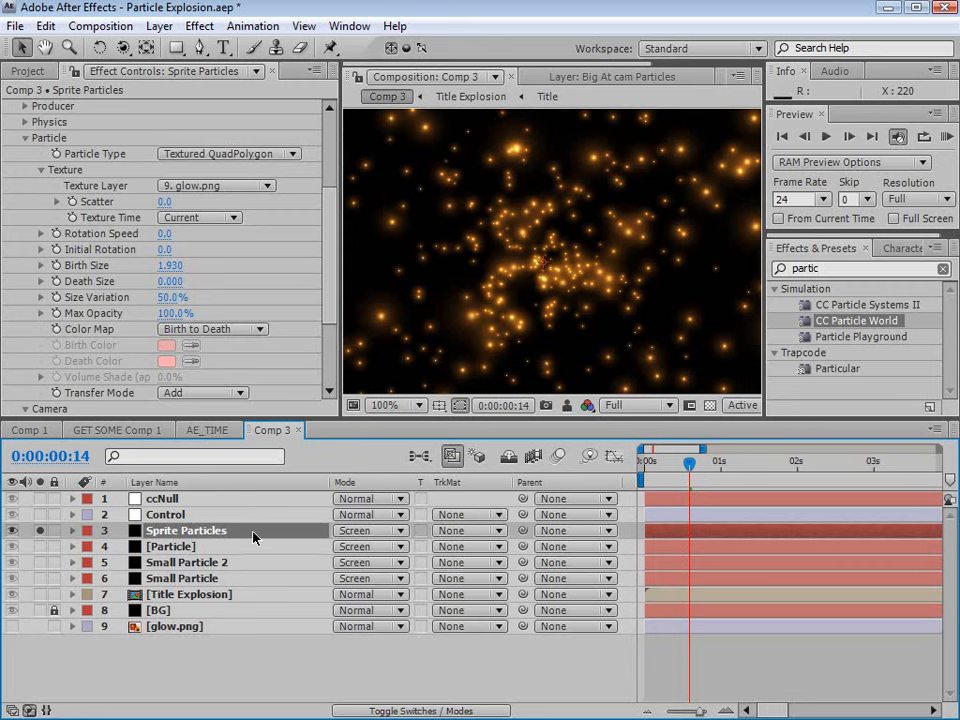
key(e)
key(e)
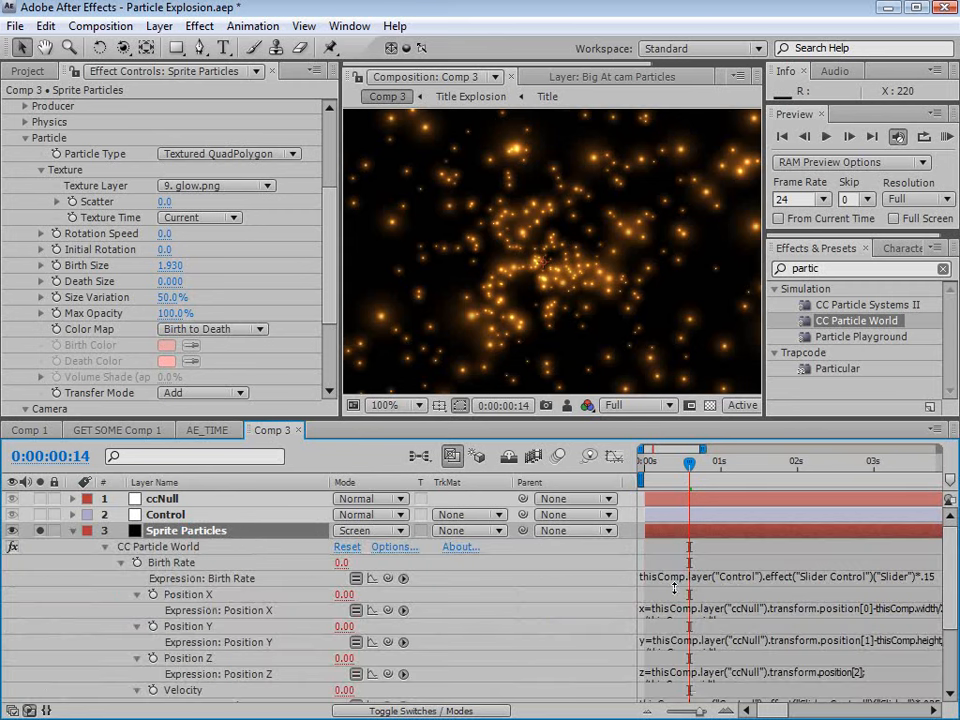
drag(947, 558, 948, 608)
scroll(256, 591, up, 3)
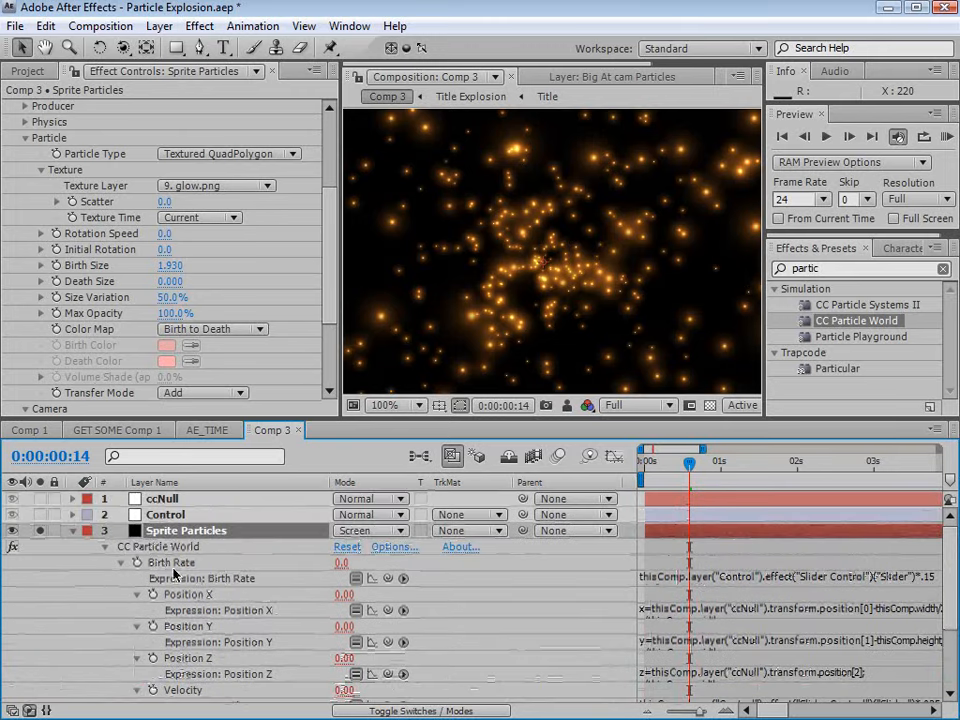
click(746, 576)
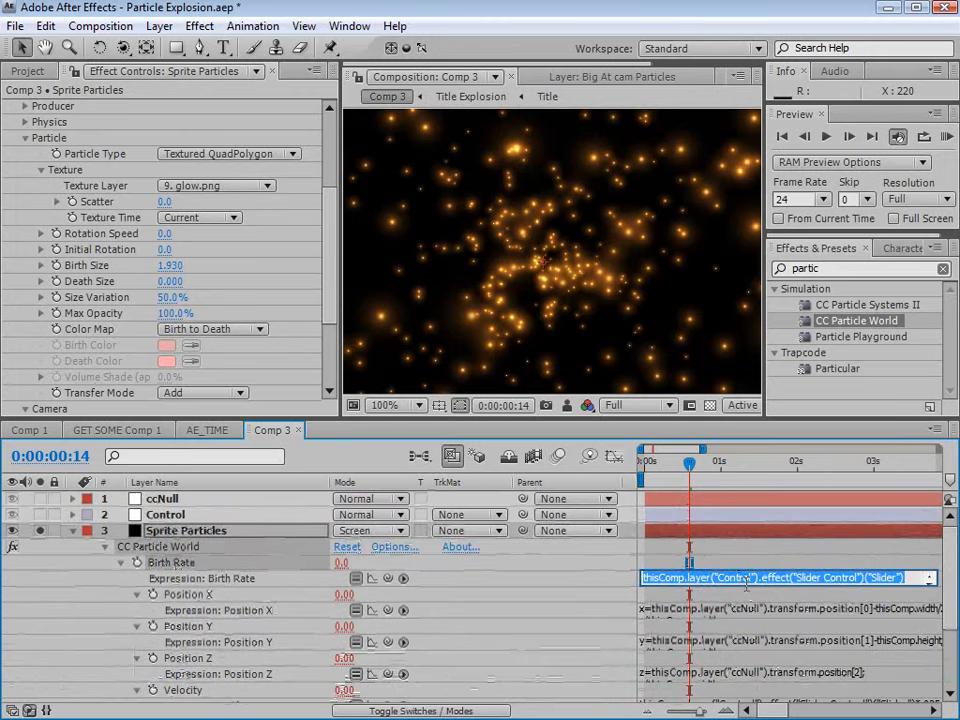
click(748, 638)
text(*.15)
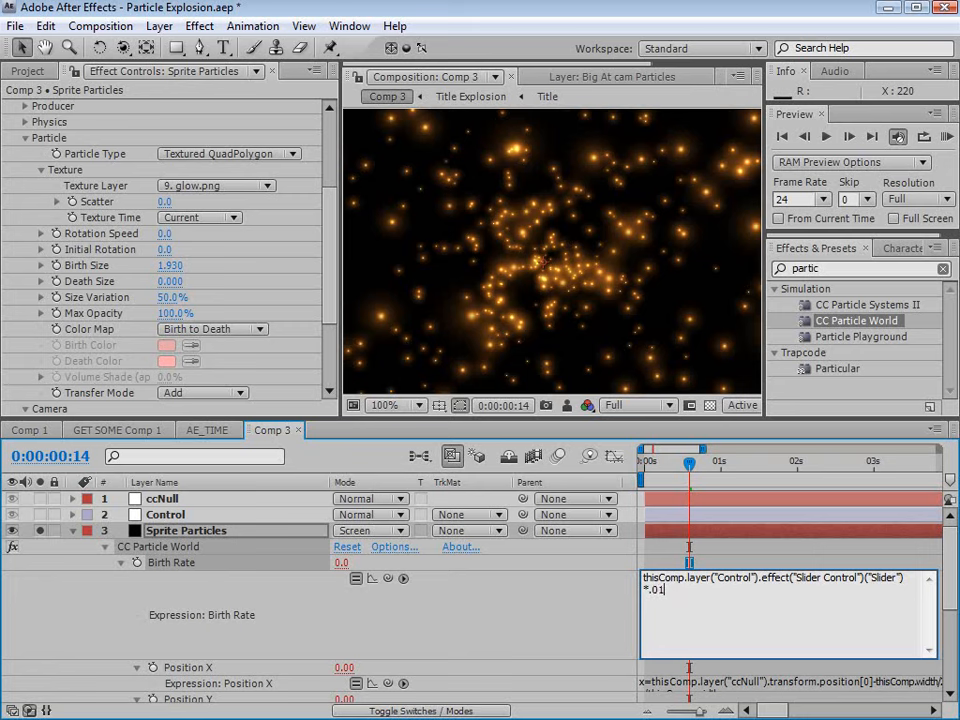
key(KP_Enter)
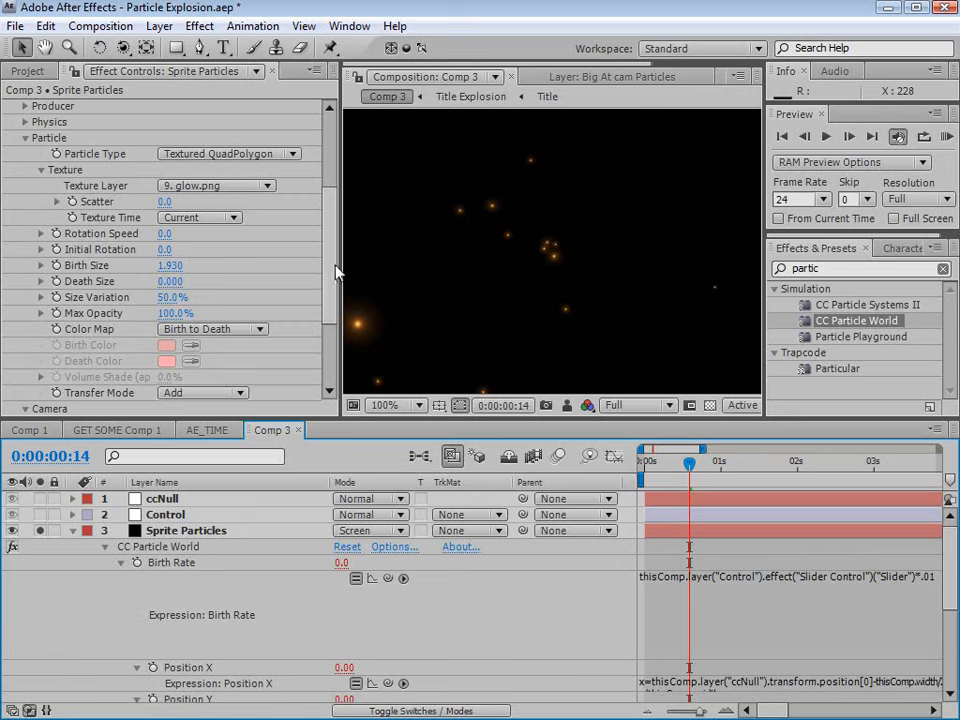
Expand the Physics settings of Sprite Particles and raise Resistance to about 19.7.
scroll(317, 265, up, 3)
click(26, 197)
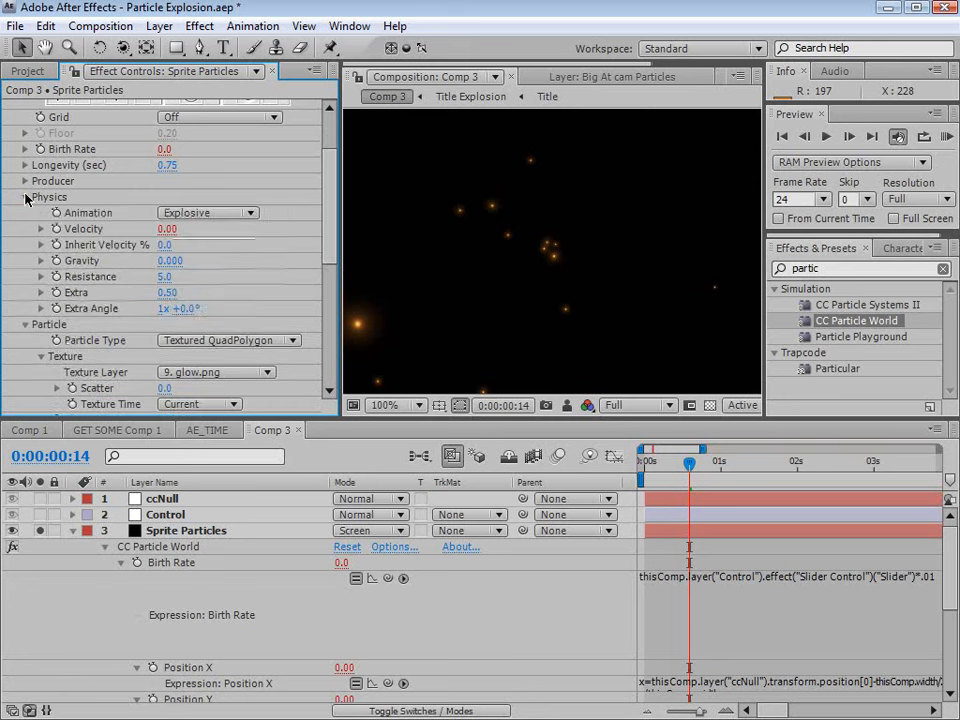
drag(163, 277, 345, 218)
drag(318, 263, 295, 265)
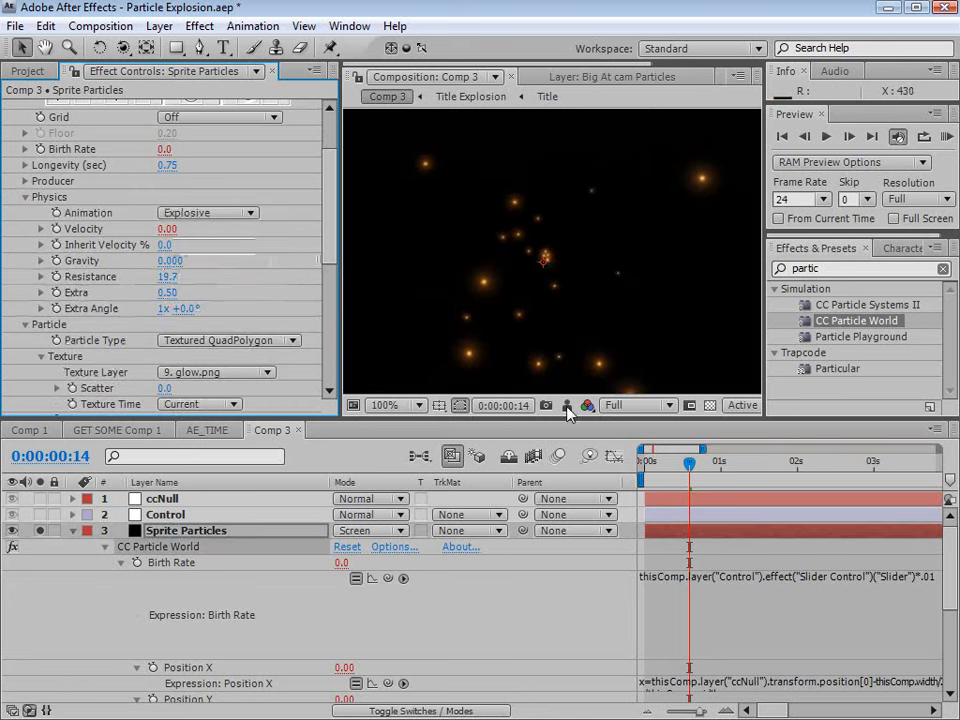
Change the multiplier at the end of Sprite Particles' Velocity expression to *.015.
scroll(949, 576, down, 5)
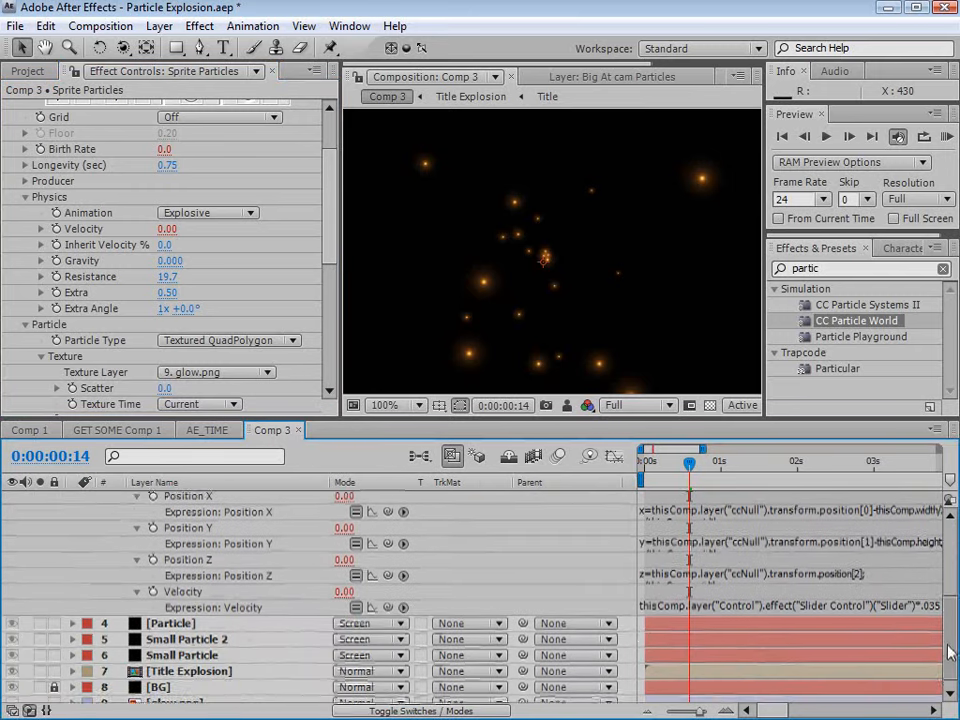
click(664, 606)
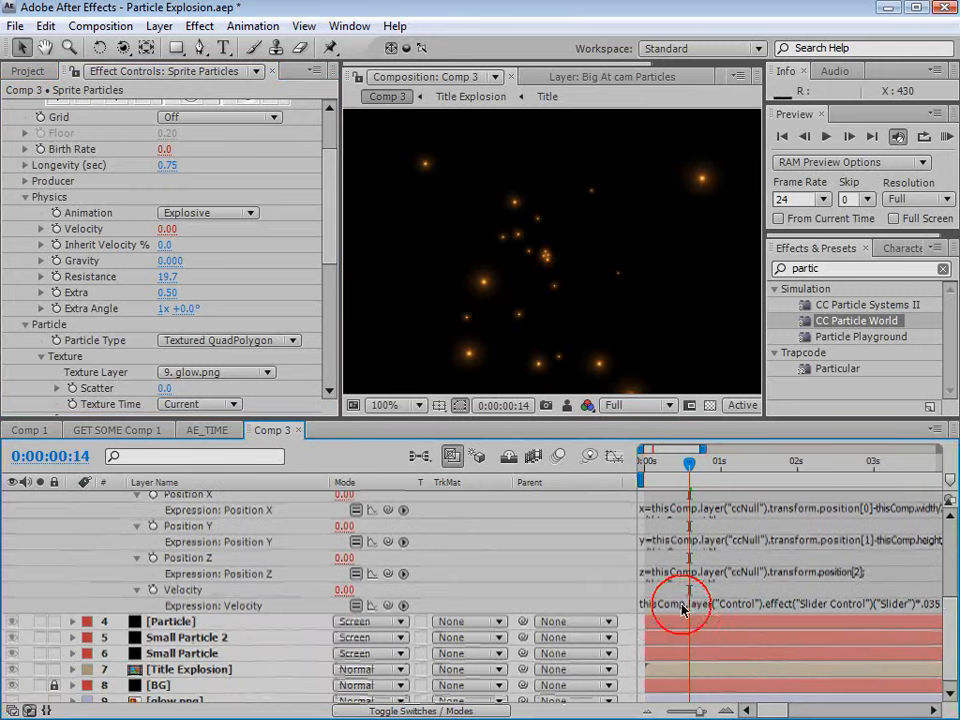
key(End)
text(*.035)
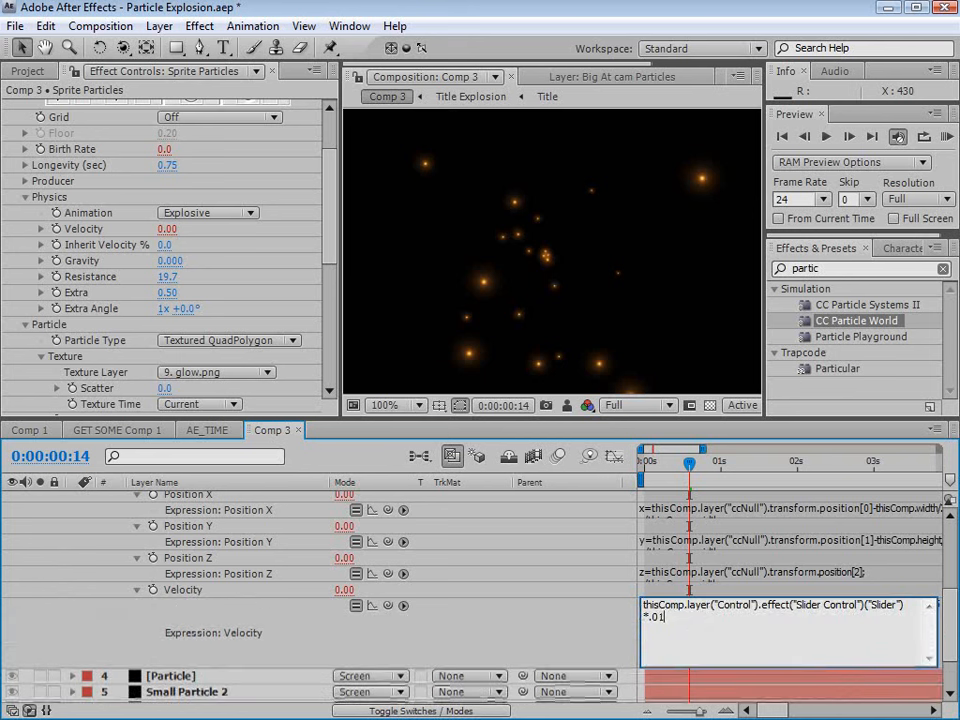
click(683, 594)
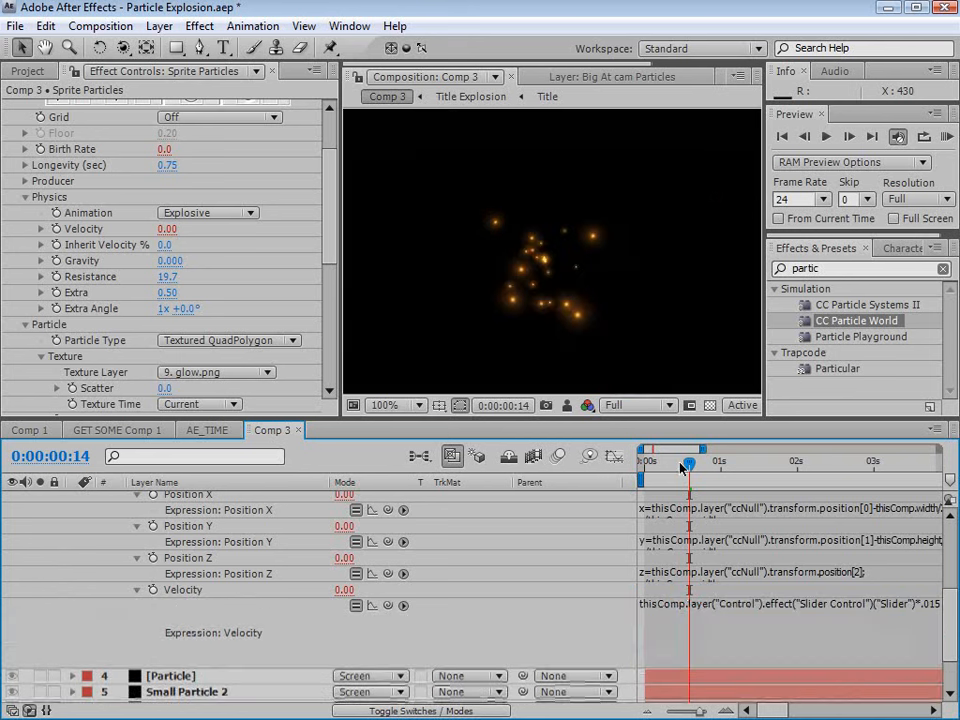
Scrub through the particle motion around frame 16 and set Resistance to about 12.2.
drag(680, 467, 694, 488)
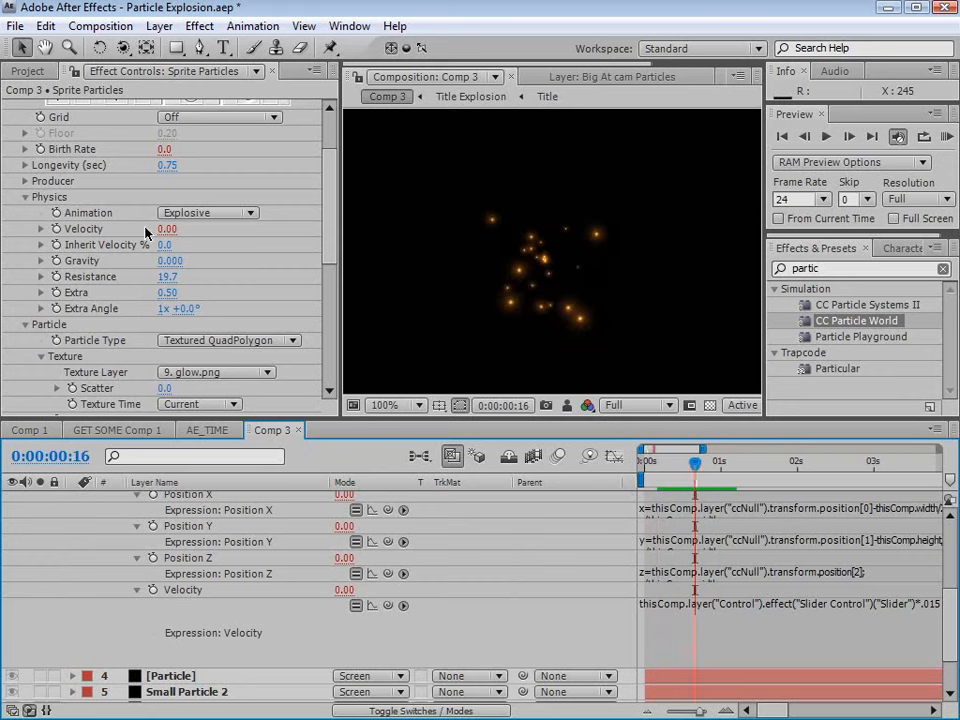
drag(167, 277, 113, 289)
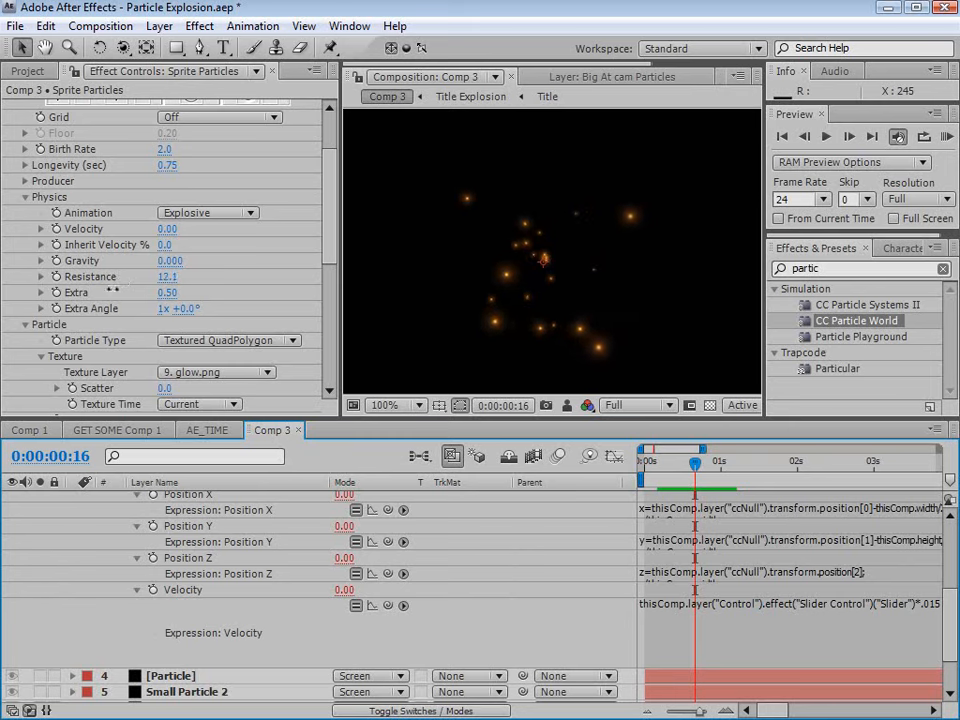
mouse_move(696, 470)
mouse_down()
mouse_move(676, 470)
mouse_move(711, 476)
mouse_move(698, 470)
mouse_up()
Set the Longevity of Sprite Particles to 1.75 seconds.
drag(330, 248, 331, 335)
drag(331, 335, 316, 215)
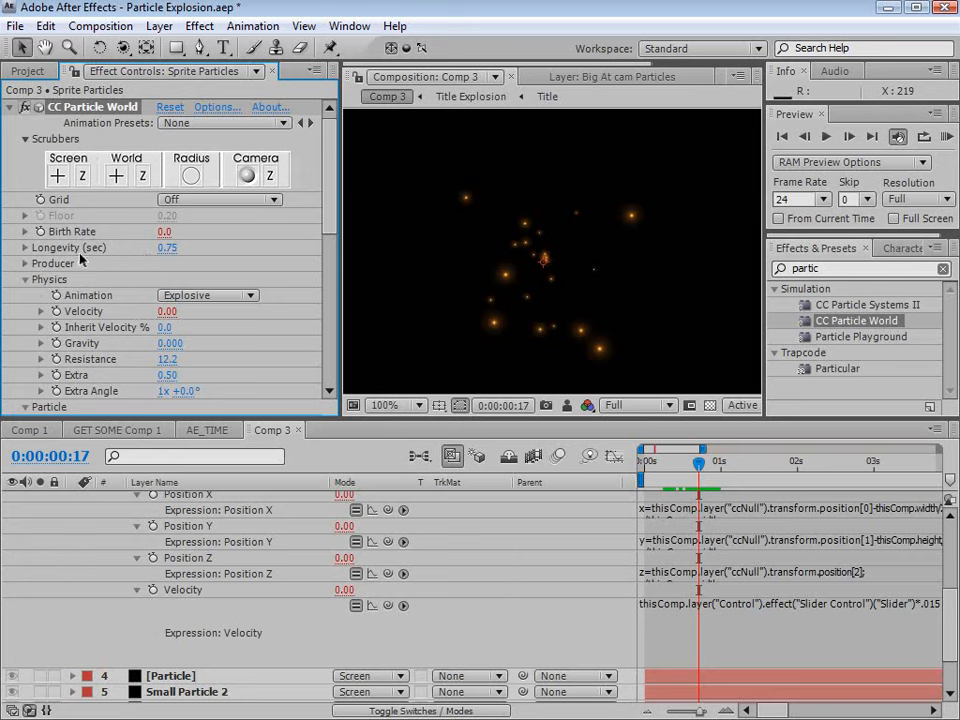
click(167, 248)
text(1.75)
key(Return)
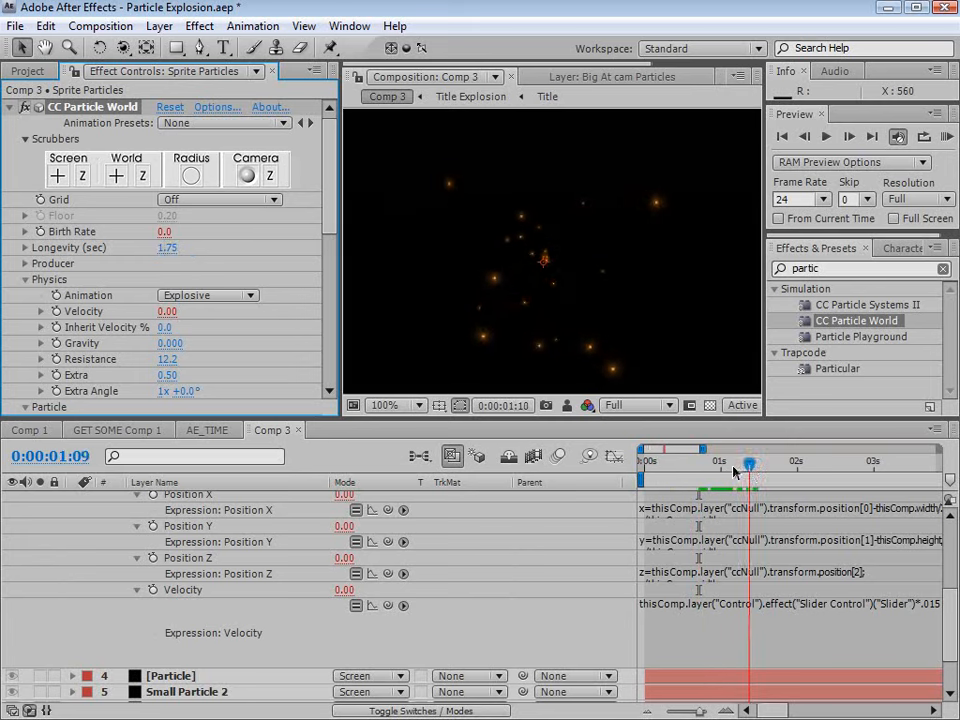
Set Sprite Particles' Gravity to about -0.11 and preview the motion up to frame 22.
drag(326, 199, 326, 236)
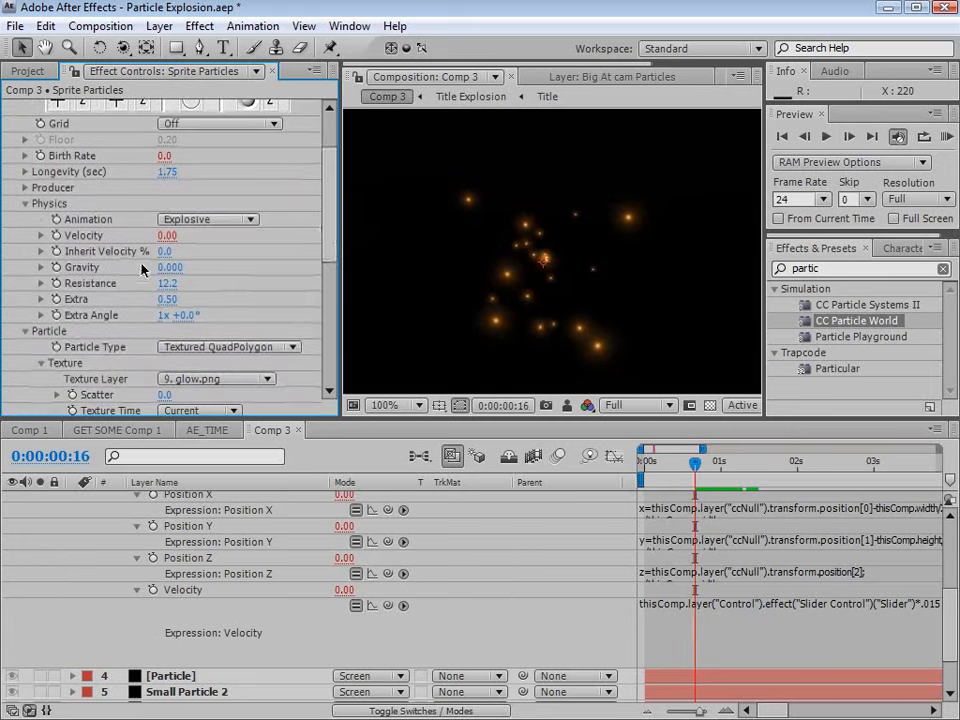
drag(168, 268, 150, 268)
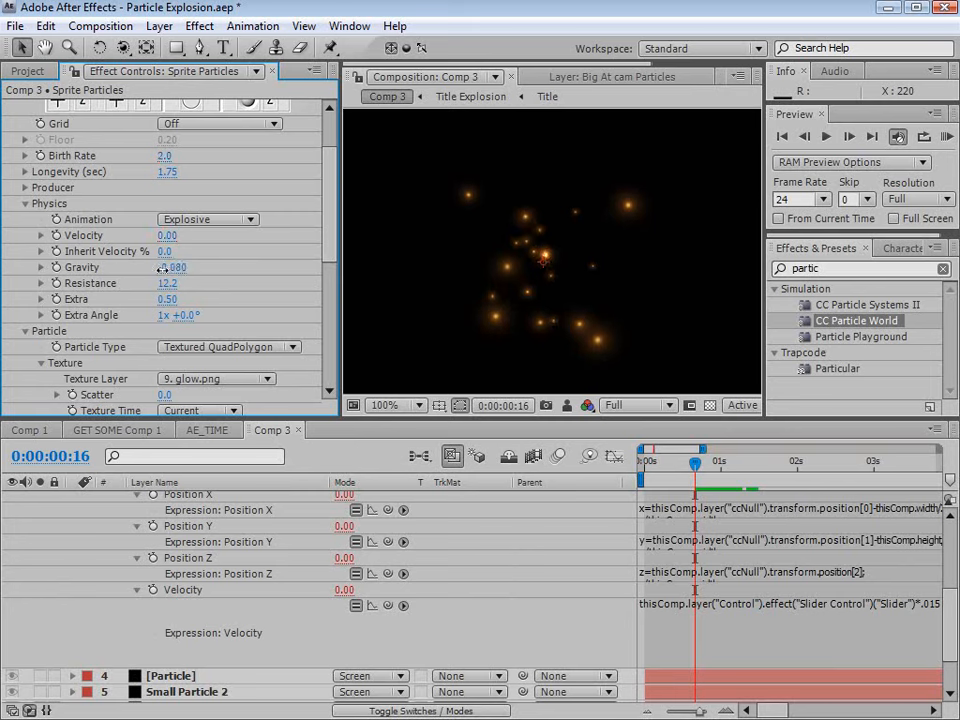
click(710, 463)
drag(710, 463, 715, 463)
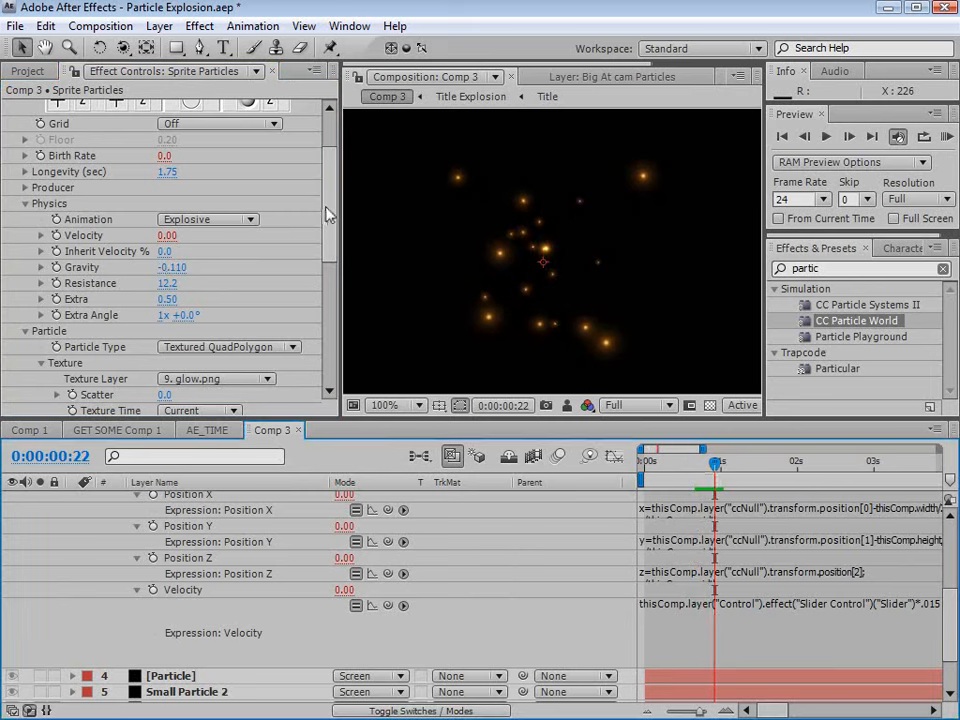
Increase Sprite Particles' Birth Size to about 9.9.
drag(328, 210, 342, 325)
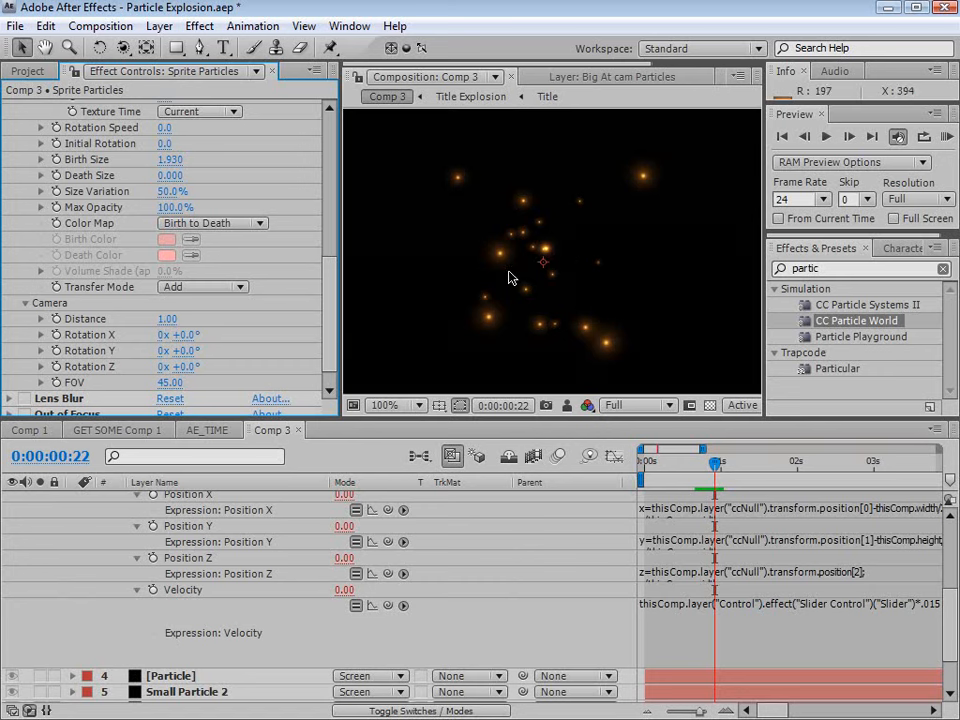
scroll(563, 294, down, 1)
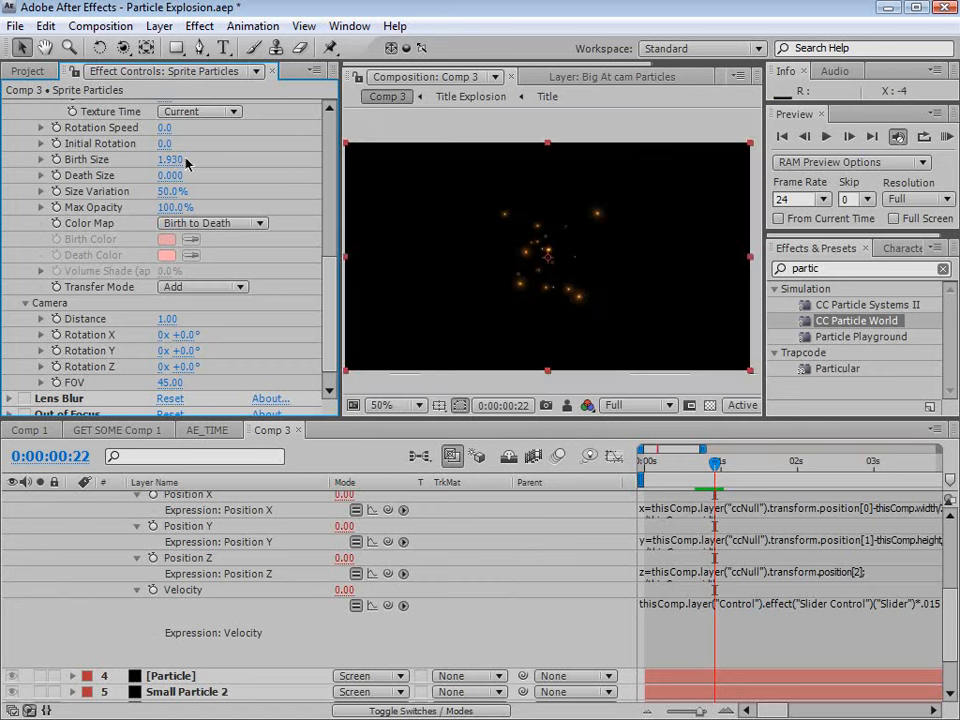
drag(169, 159, 715, 121)
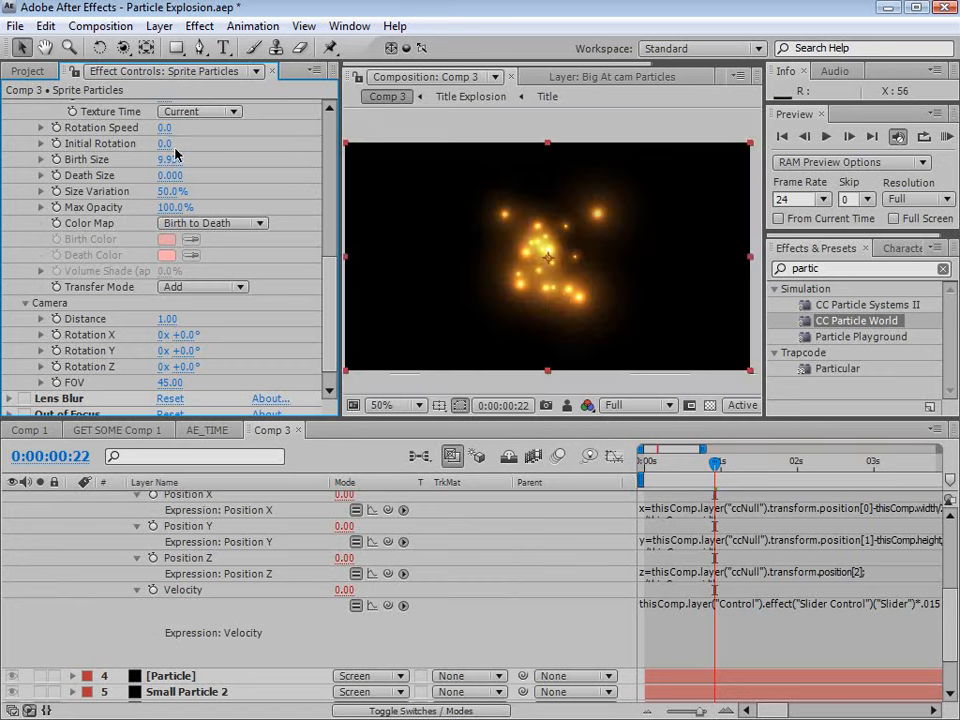
Reduce the Sprite Particles layer's Birth Size to 7.36 and check the particles at closer range.
drag(145, 161, 47, 175)
key(period)
key(period)
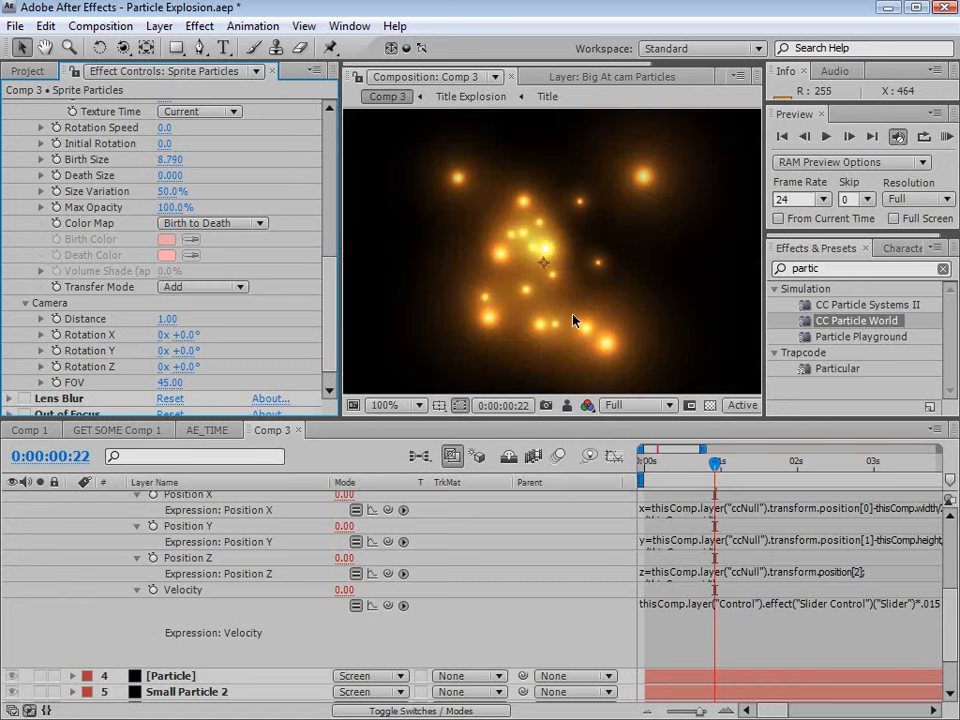
drag(170, 160, 34, 125)
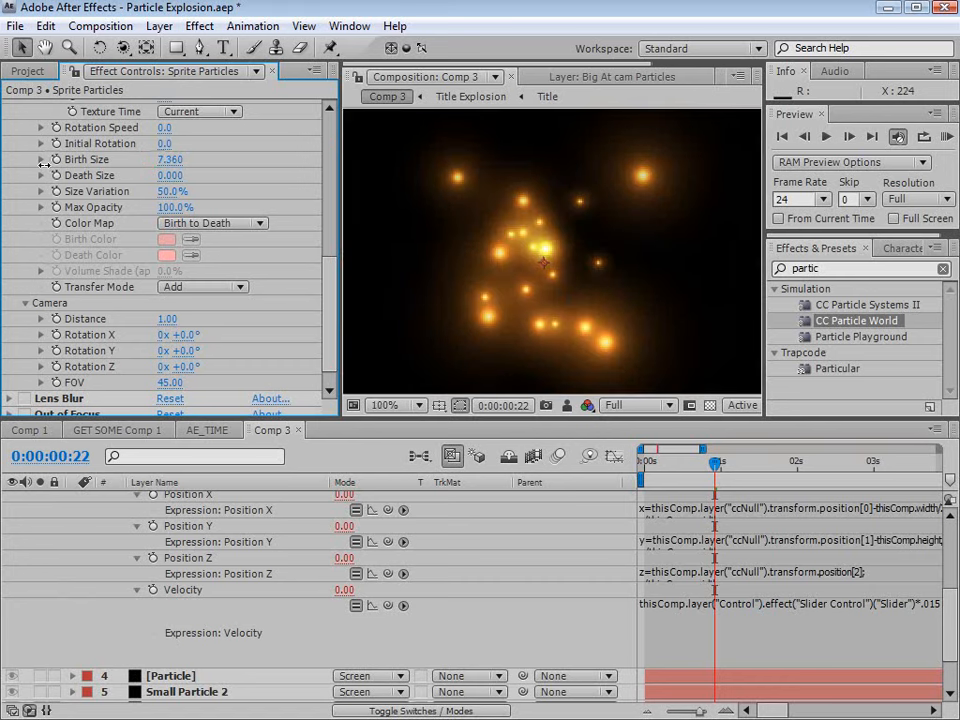
Lower the multiplier in the Sprite Particles Birth Rate expression, trying .005 and settling on .002.
drag(952, 614, 940, 578)
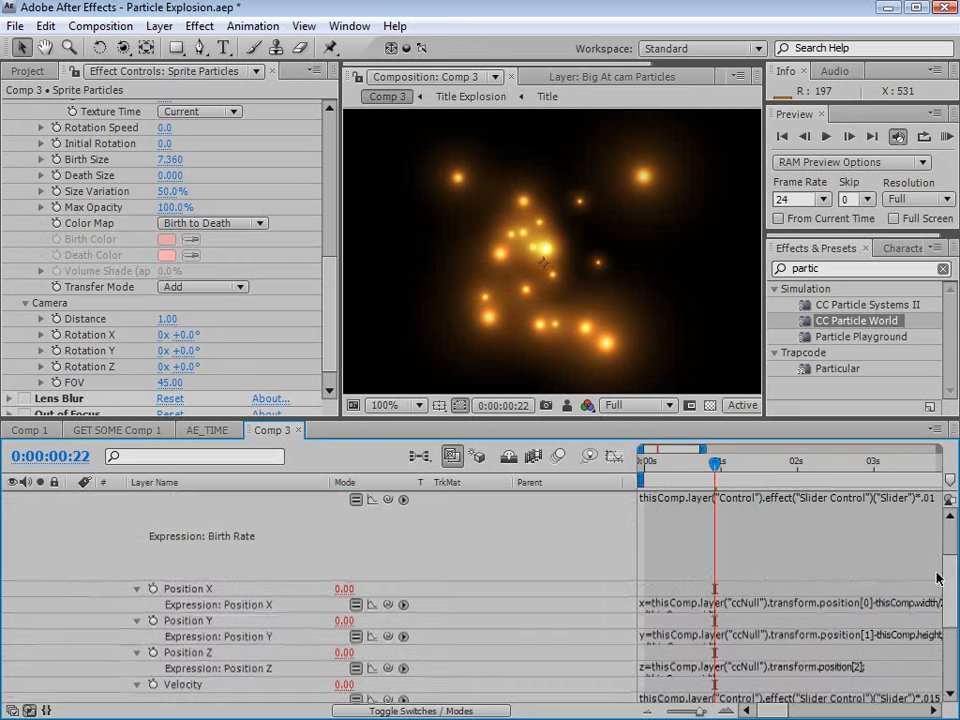
click(698, 516)
click(675, 513)
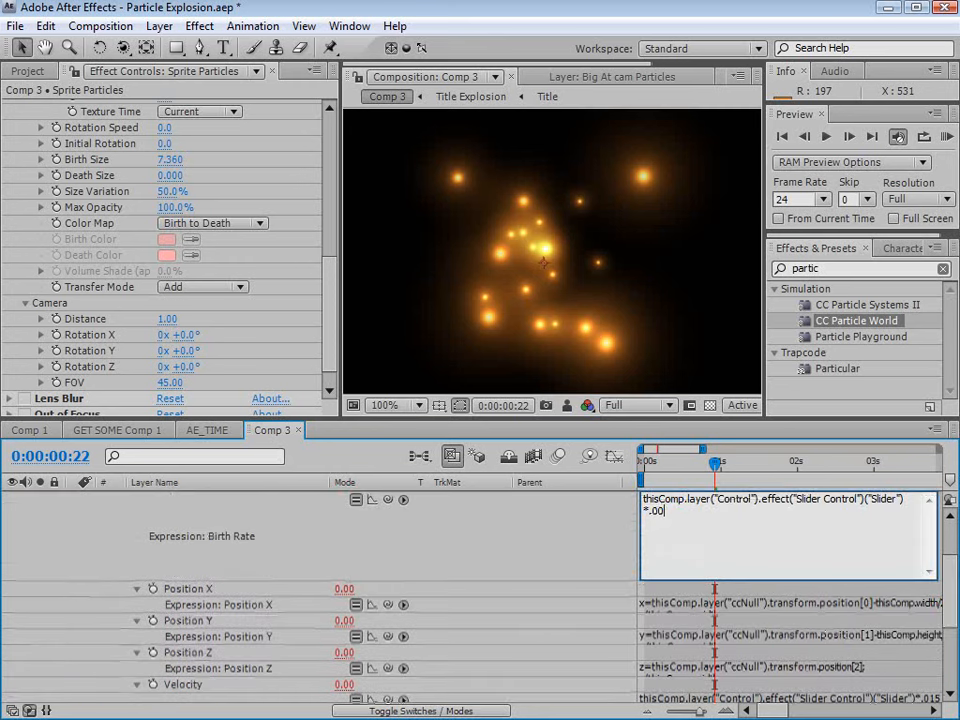
text(5)
key(KP_Enter)
click(675, 519)
click(679, 516)
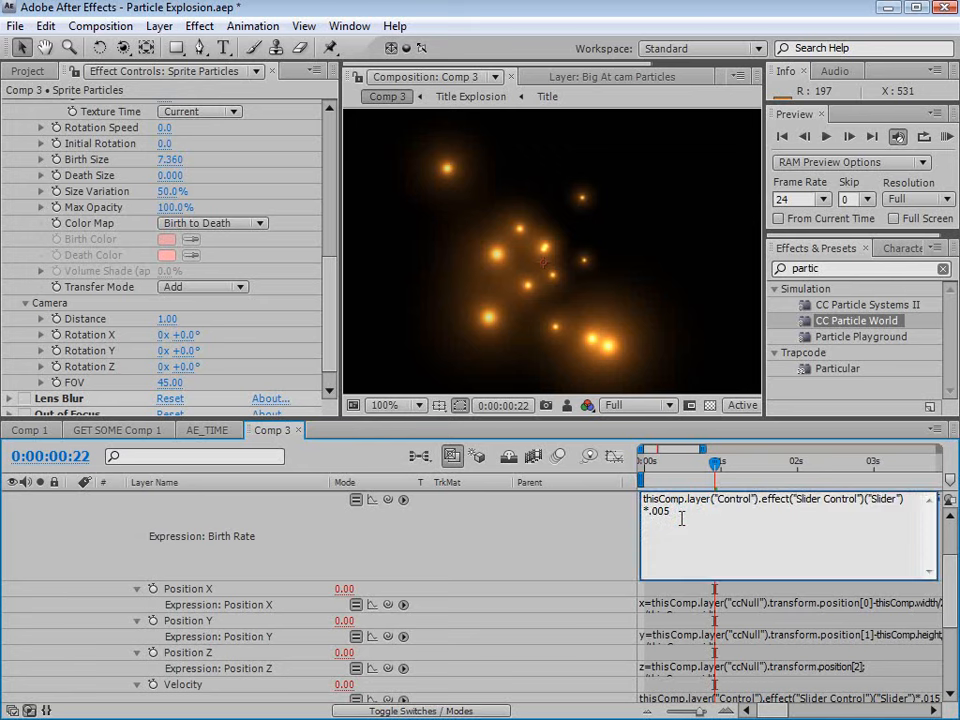
text(2)
key(KP_Enter)
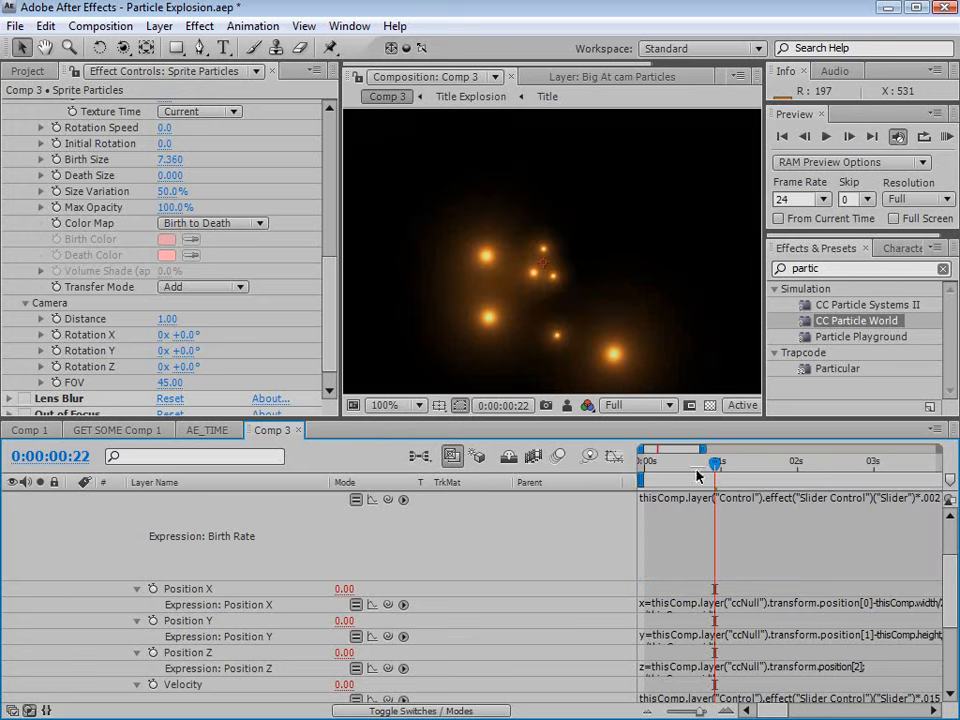
Reduce Size Variation of Sprite Particles to 11% and preview the particles back at frame 10.
key(comma)
key(comma)
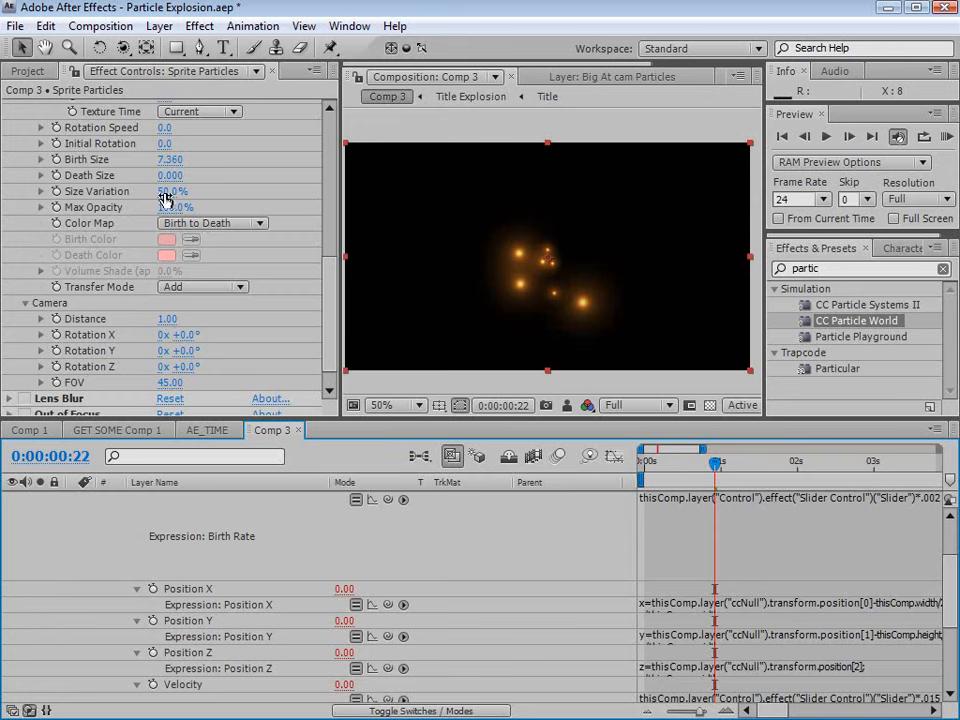
drag(170, 191, 103, 192)
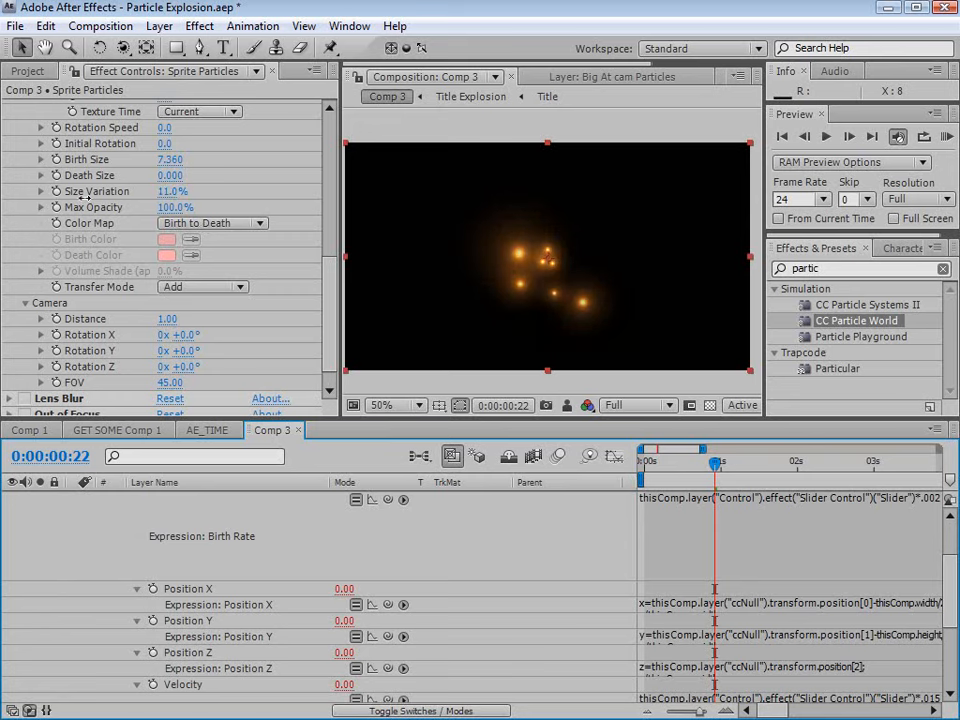
scroll(714, 462, up, 5)
drag(715, 462, 676, 462)
scroll(521, 270, up, 2)
Redraw the birth half of the CC Particle World Opacity Map at 100%, keeping the rounded fade-out toward death.
click(331, 300)
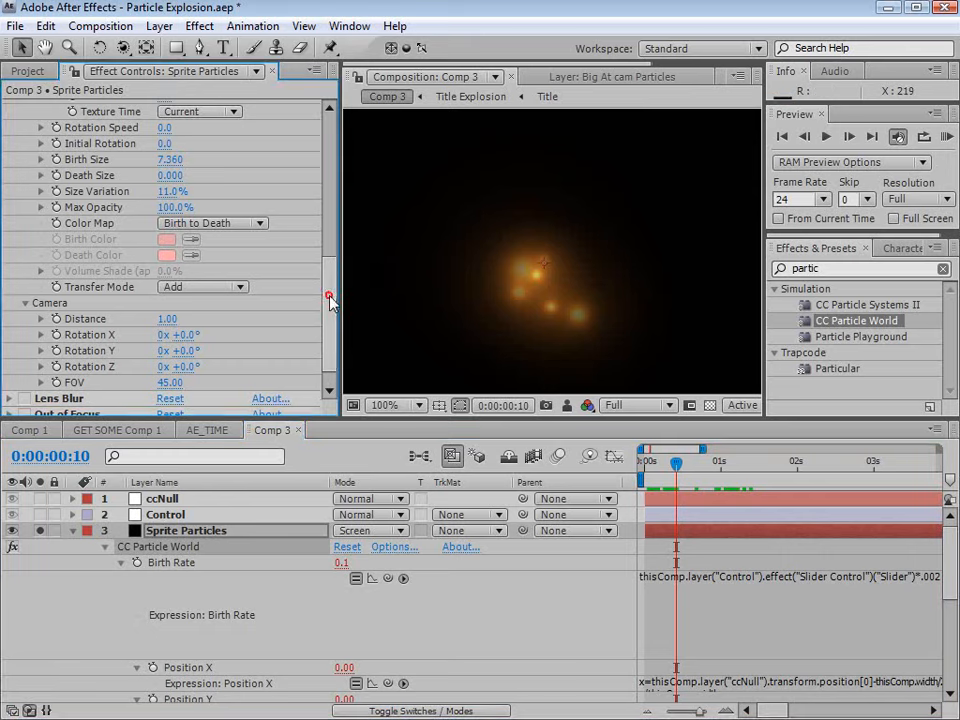
scroll(331, 300, up, 10)
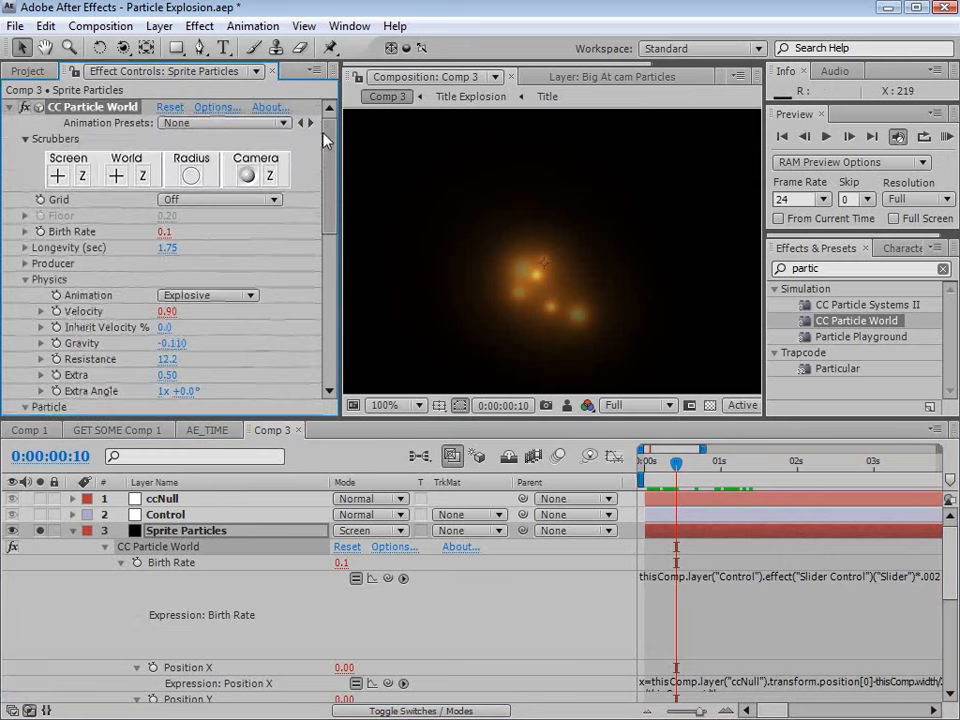
click(217, 107)
drag(418, 292, 251, 212)
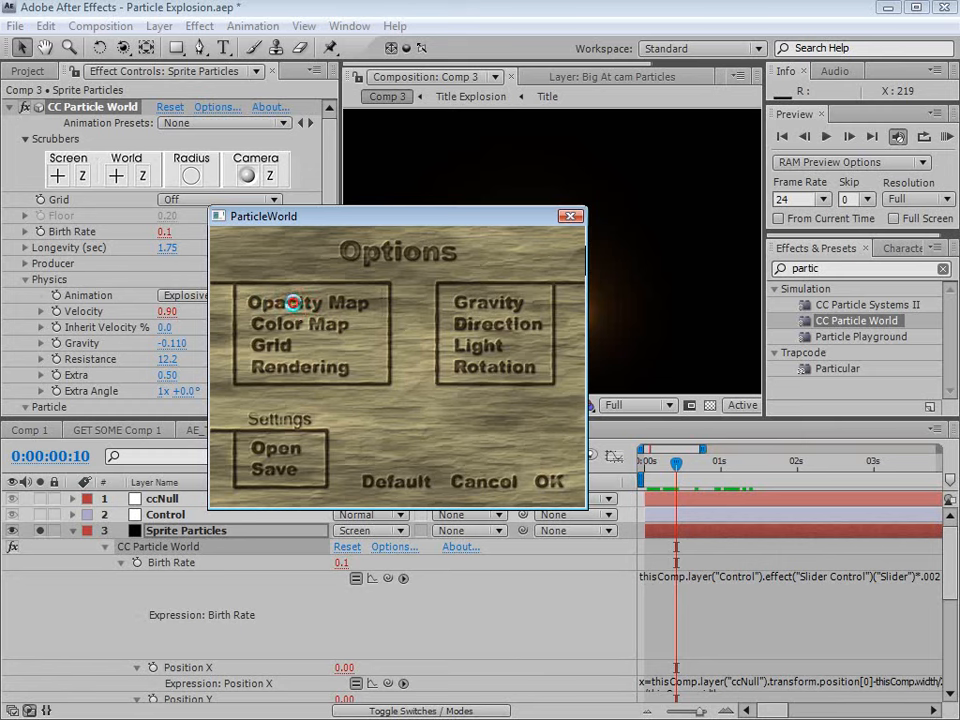
click(295, 310)
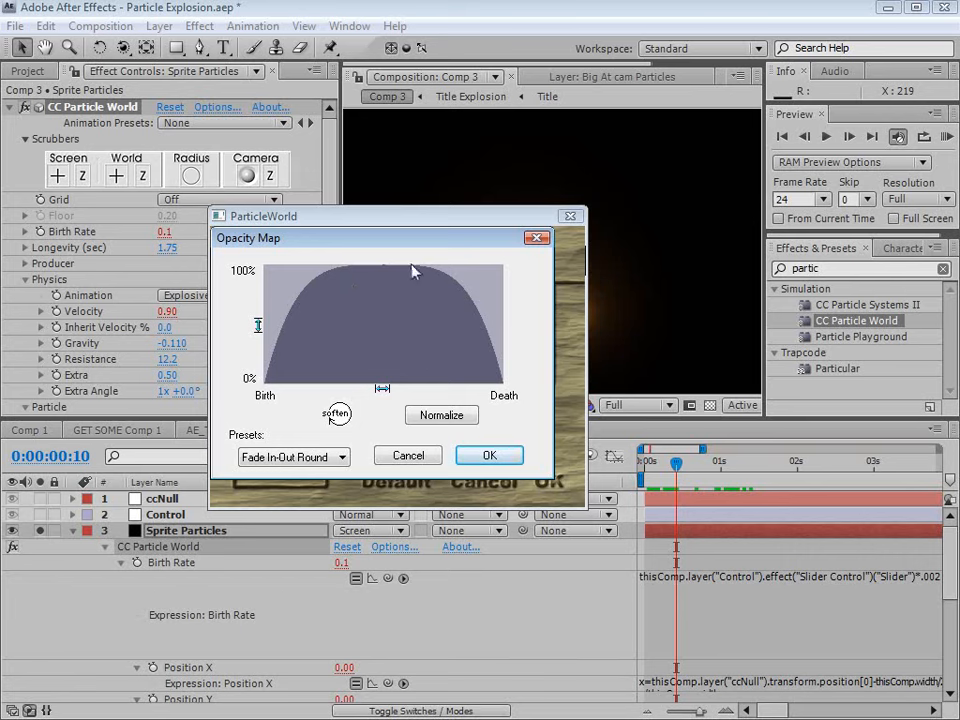
click(293, 456)
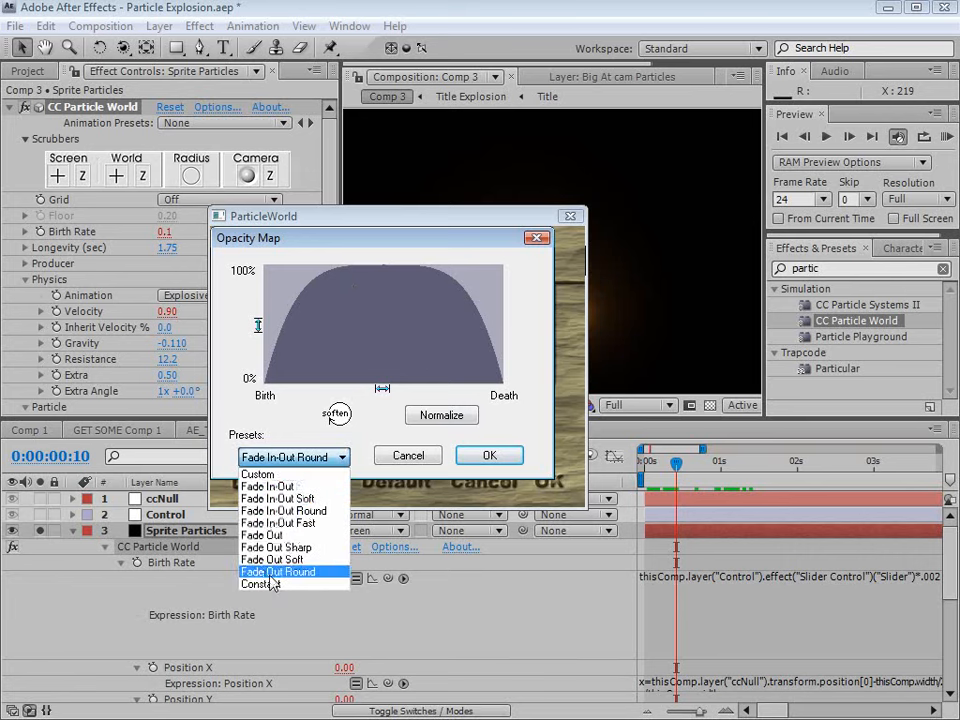
click(308, 462)
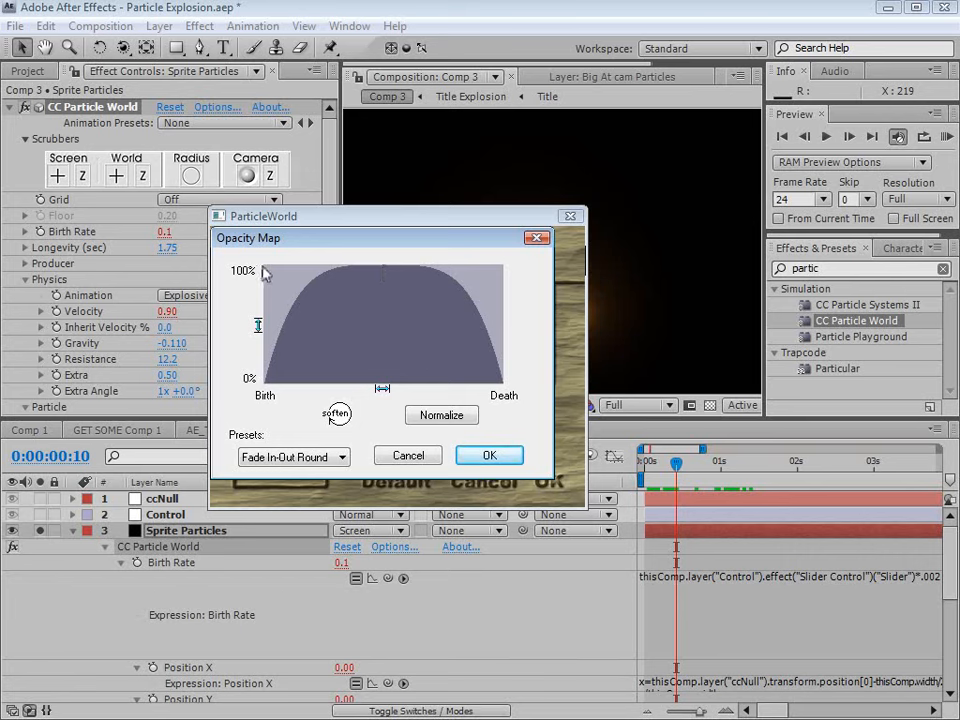
mouse_move(272, 268)
mouse_down()
mouse_move(264, 268)
mouse_move(348, 268)
mouse_up()
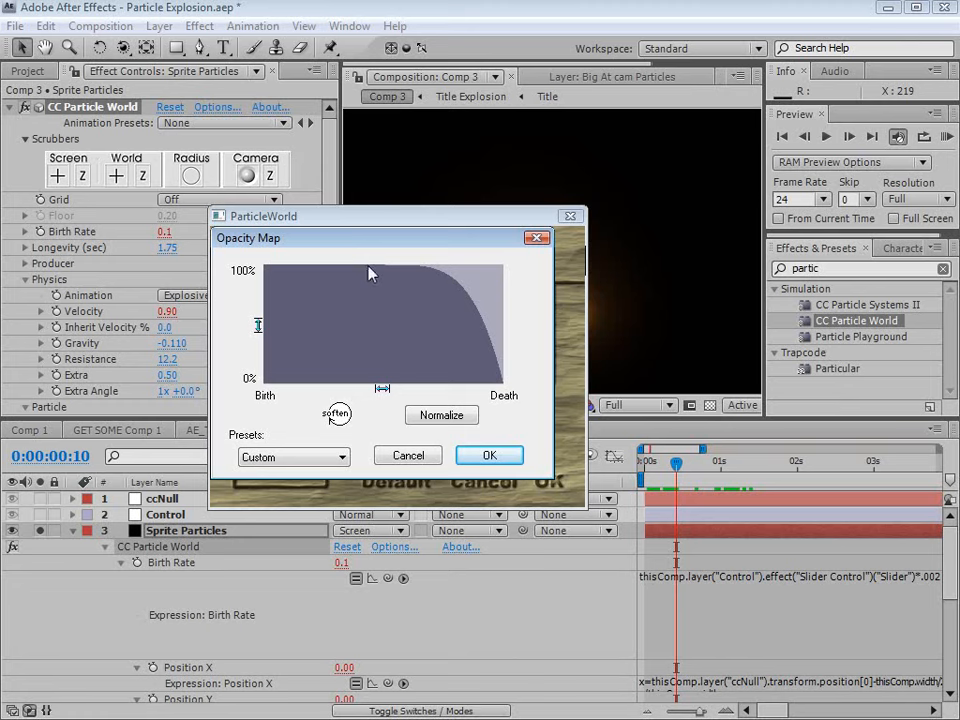
click(483, 460)
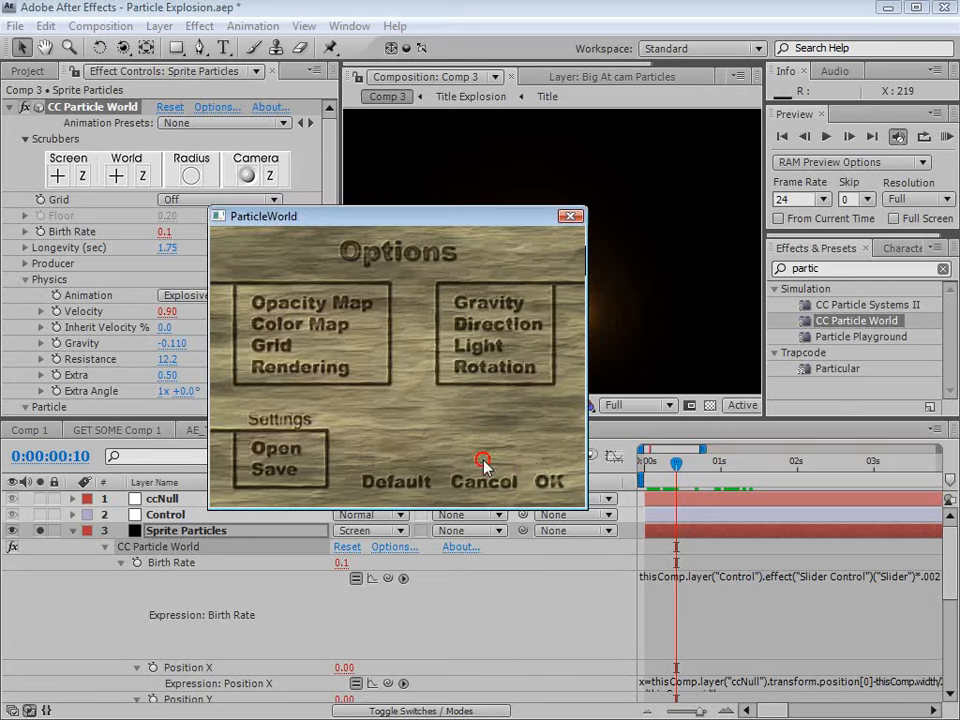
click(555, 485)
Preview the particle motion to 0:00:01:13, and unsolo Sprite Particles to view it with the title at 0:00:01:03.
click(678, 466)
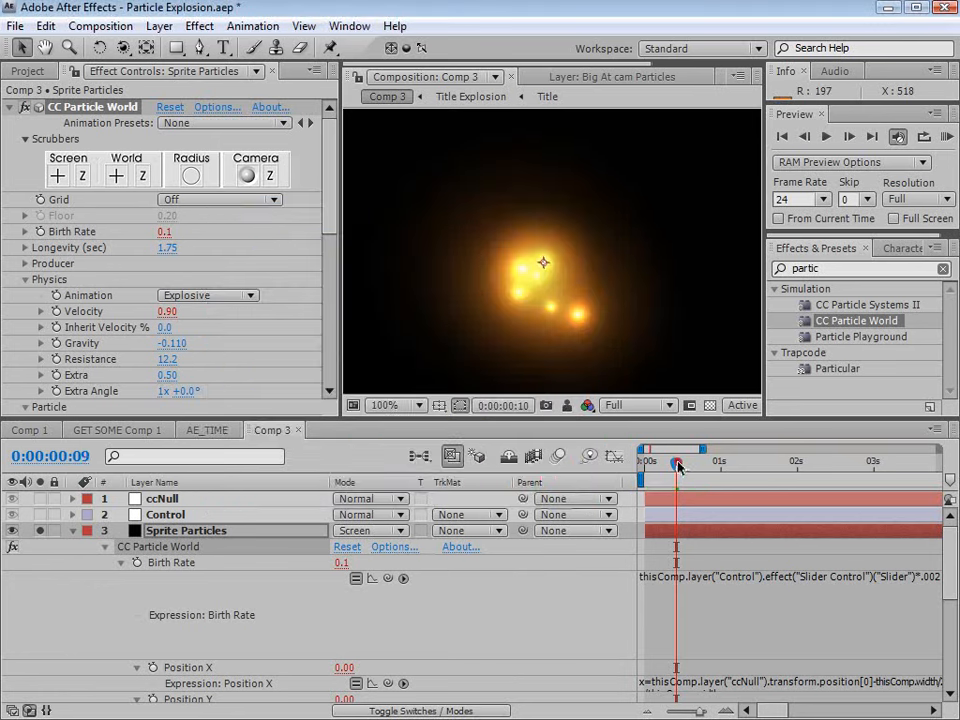
mouse_move(678, 466)
mouse_down()
mouse_move(663, 466)
mouse_move(710, 478)
mouse_move(761, 470)
mouse_up()
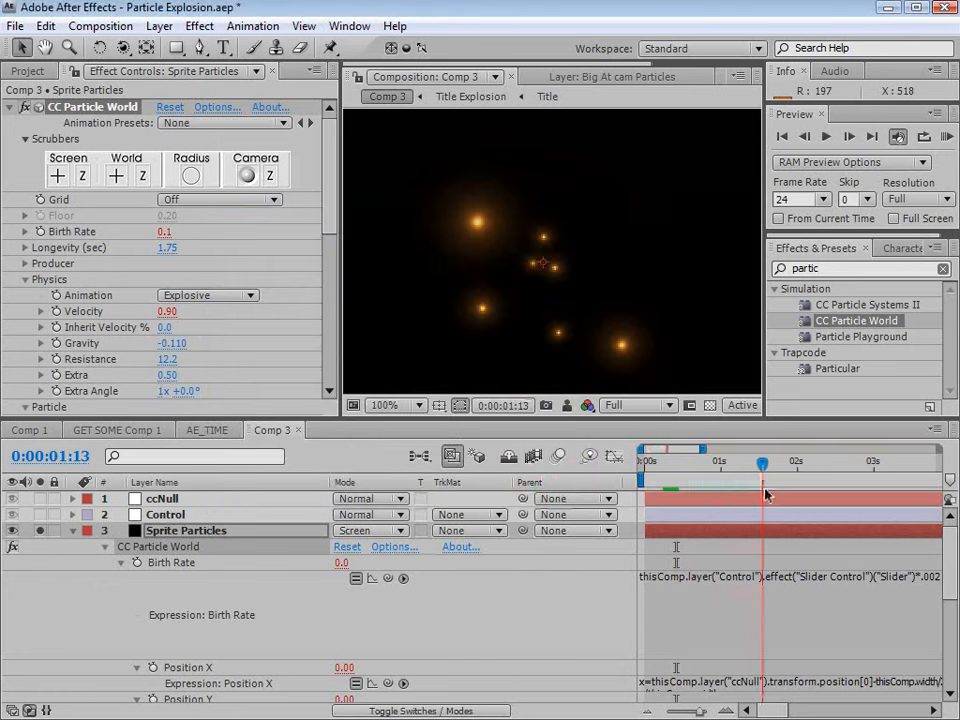
click(72, 531)
click(40, 531)
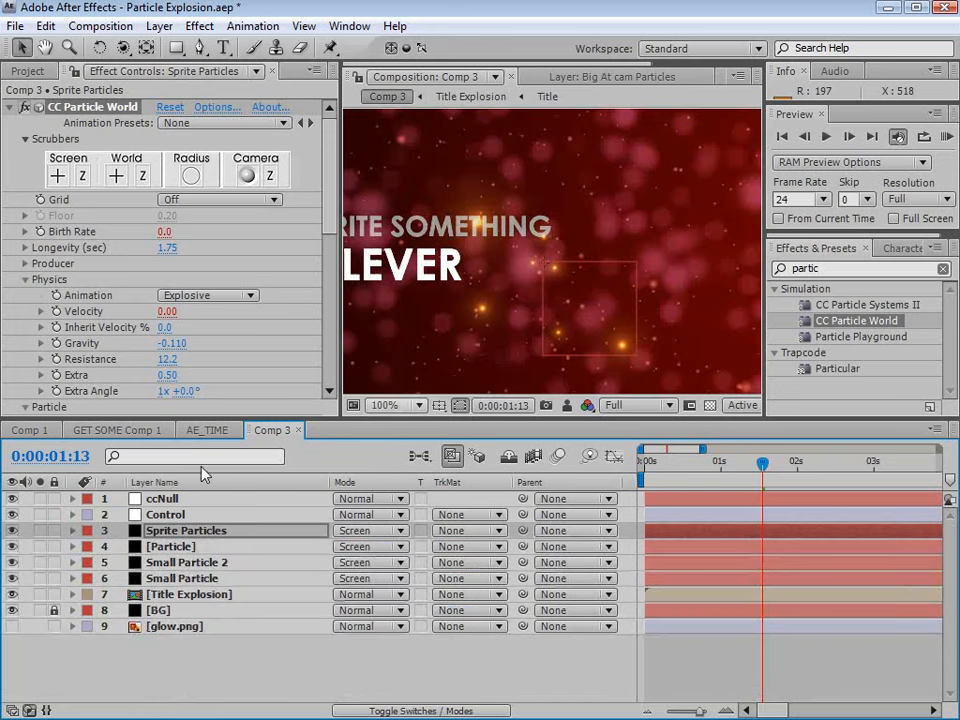
mouse_move(762, 466)
mouse_down()
mouse_move(703, 470)
mouse_move(674, 486)
mouse_move(670, 465)
mouse_move(658, 466)
mouse_move(730, 466)
mouse_up()
scroll(546, 302, down, 1)
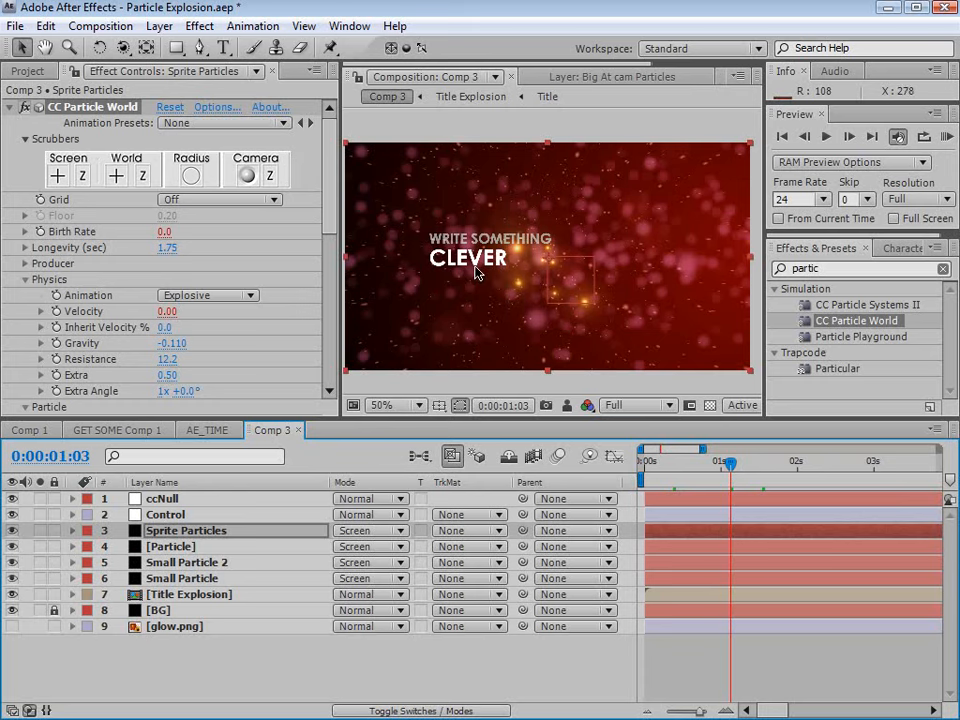
Increase the Birth Size of Sprite Particles to 22.33 and preview the full composition at 0:00:01:09.
drag(332, 255, 333, 318)
drag(179, 232, 280, 232)
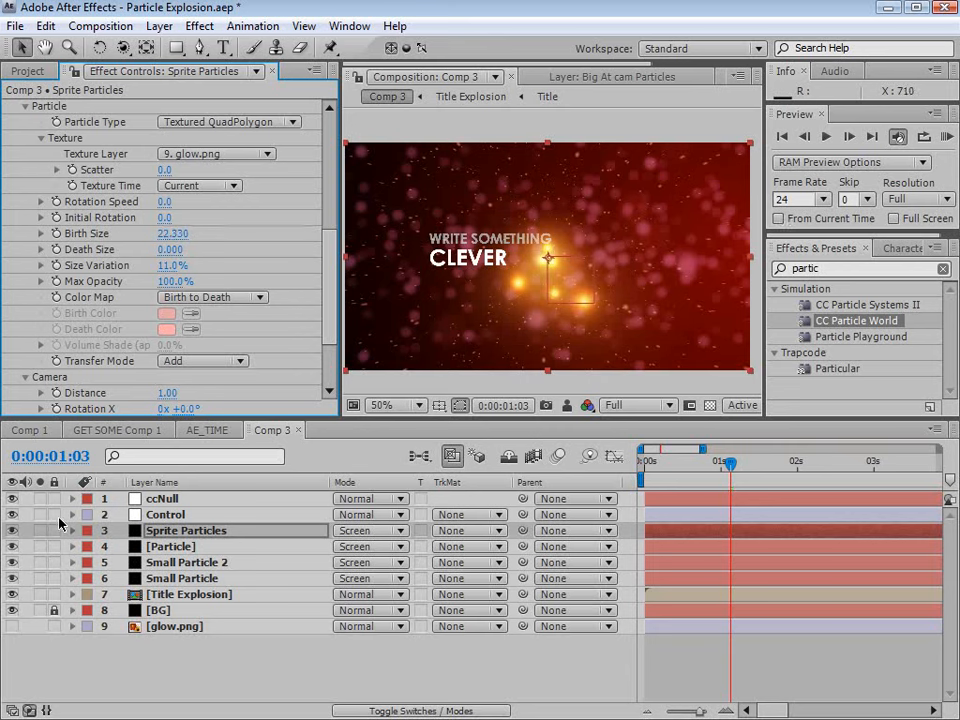
click(197, 533)
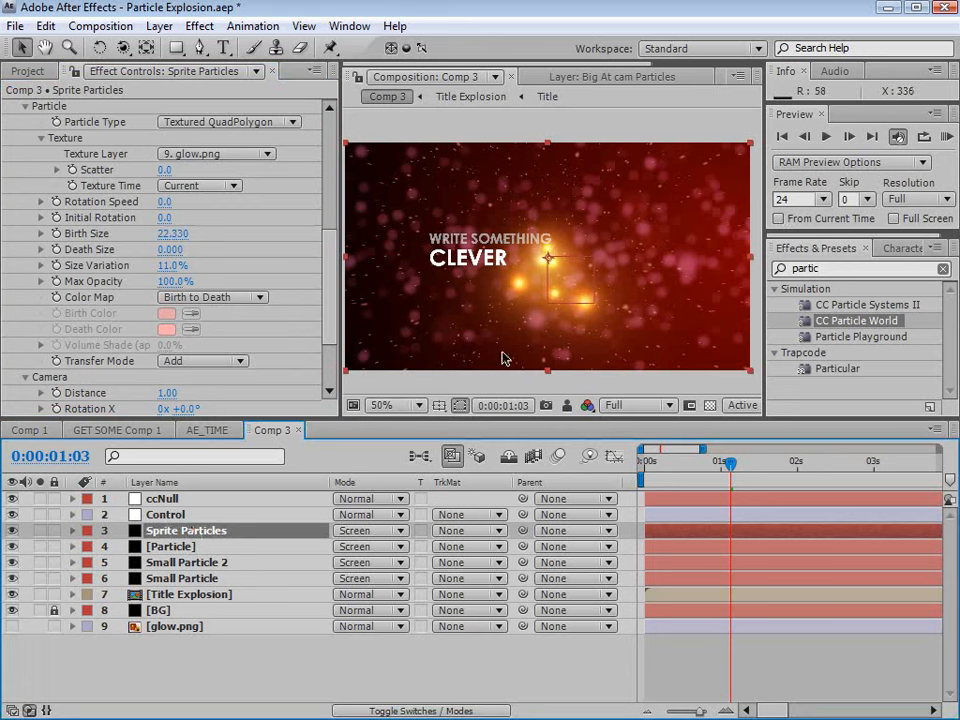
mouse_move(731, 464)
mouse_down()
mouse_move(769, 470)
mouse_move(688, 484)
mouse_move(749, 468)
mouse_up()
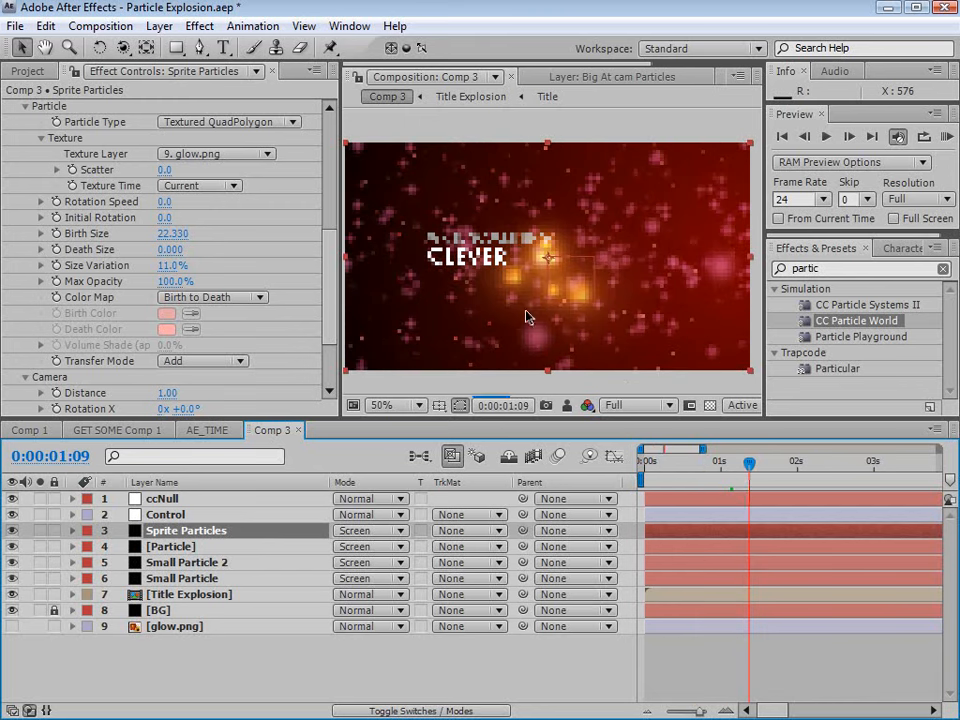
Duplicate the Sprite Particles layer and shift the copy slightly earlier in time so it starts before the composition.
click(172, 546)
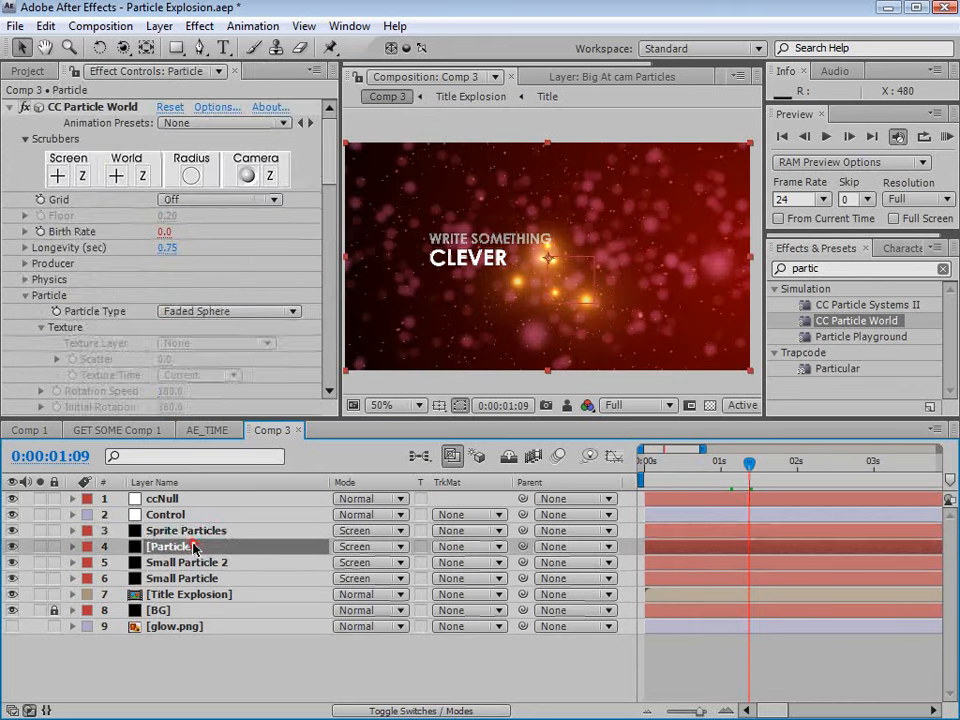
click(190, 530)
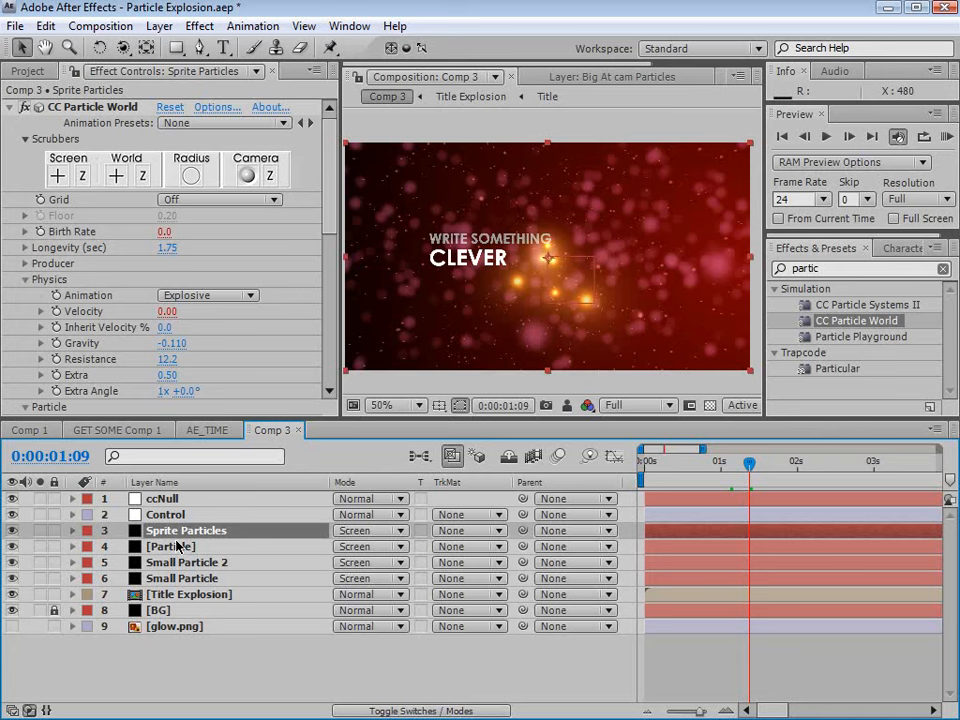
click(45, 26)
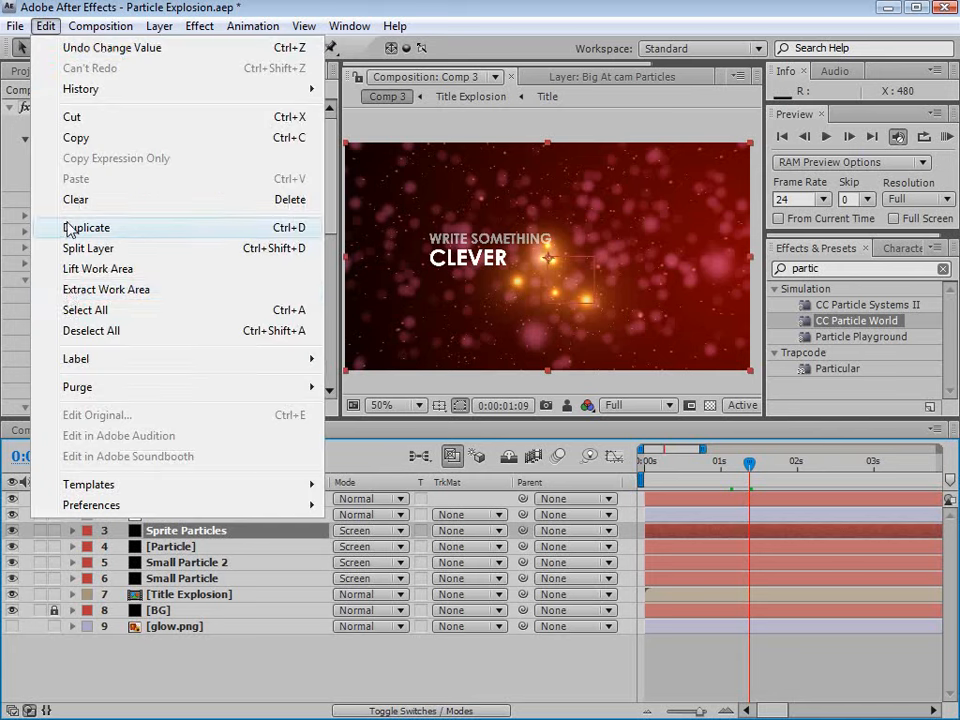
click(80, 228)
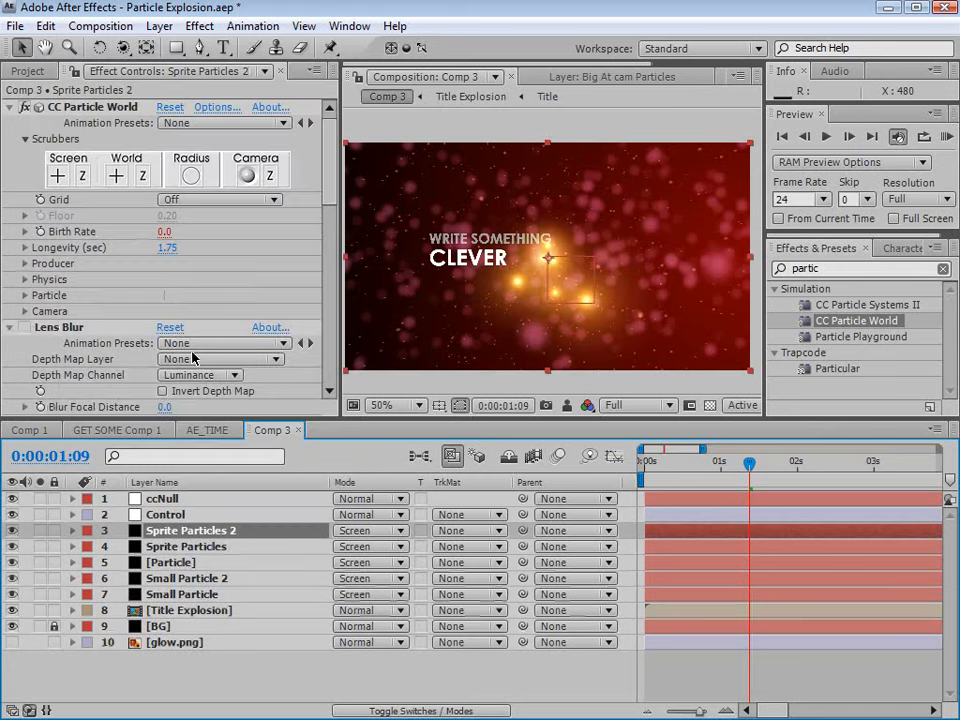
click(12, 531)
click(12, 531)
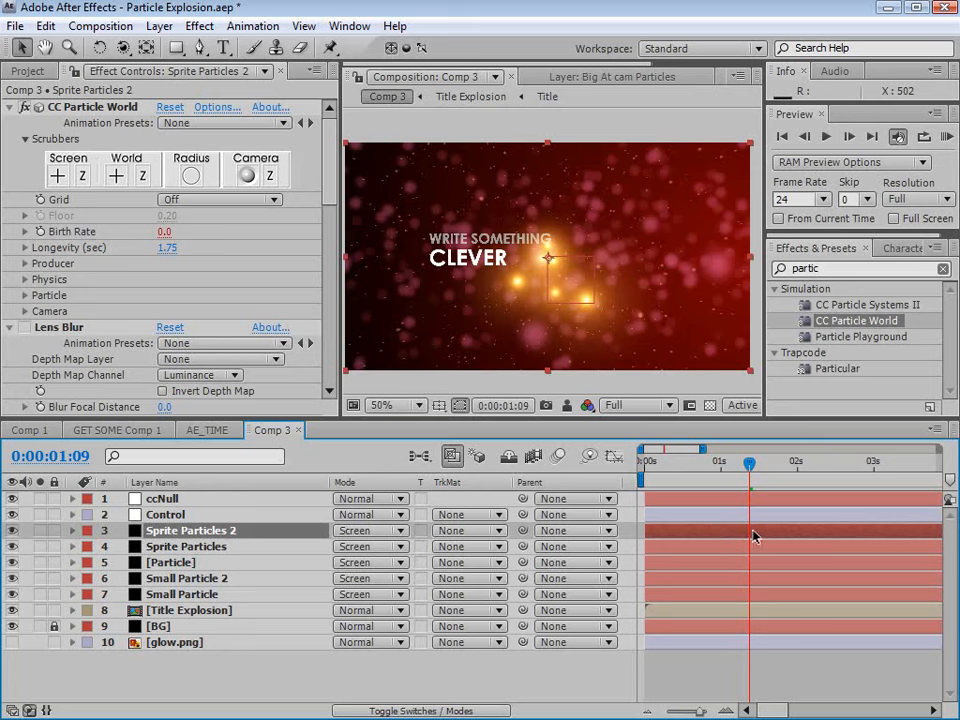
drag(753, 537, 726, 537)
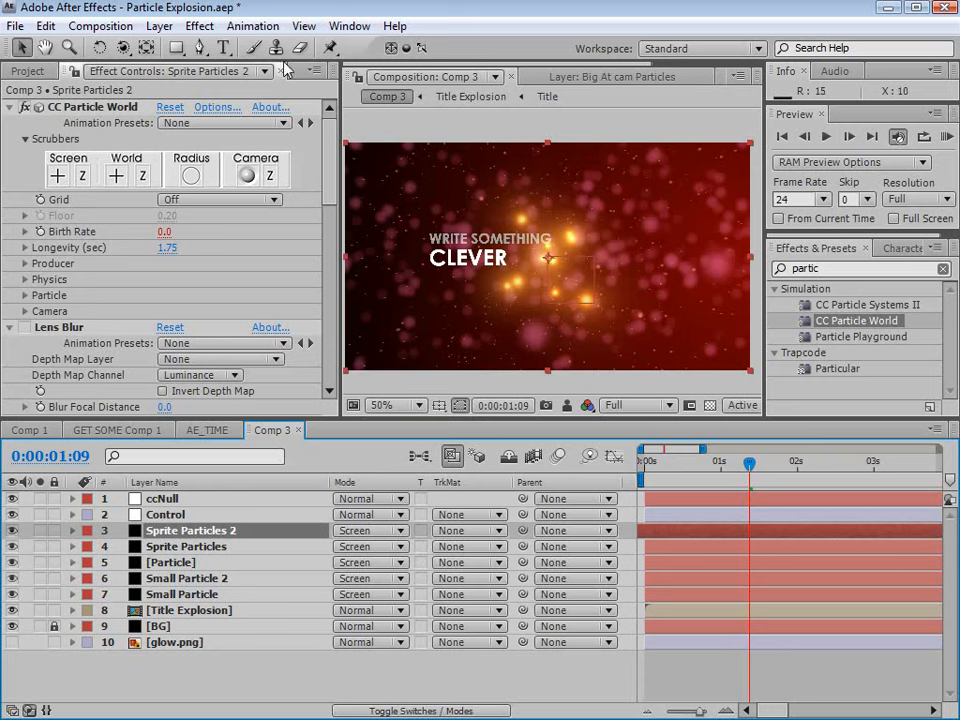
Apply a black-to-white Tint and an additional Curves effect to the Sprite Particles 2 layer.
click(197, 27)
mouse_move(262, 220)
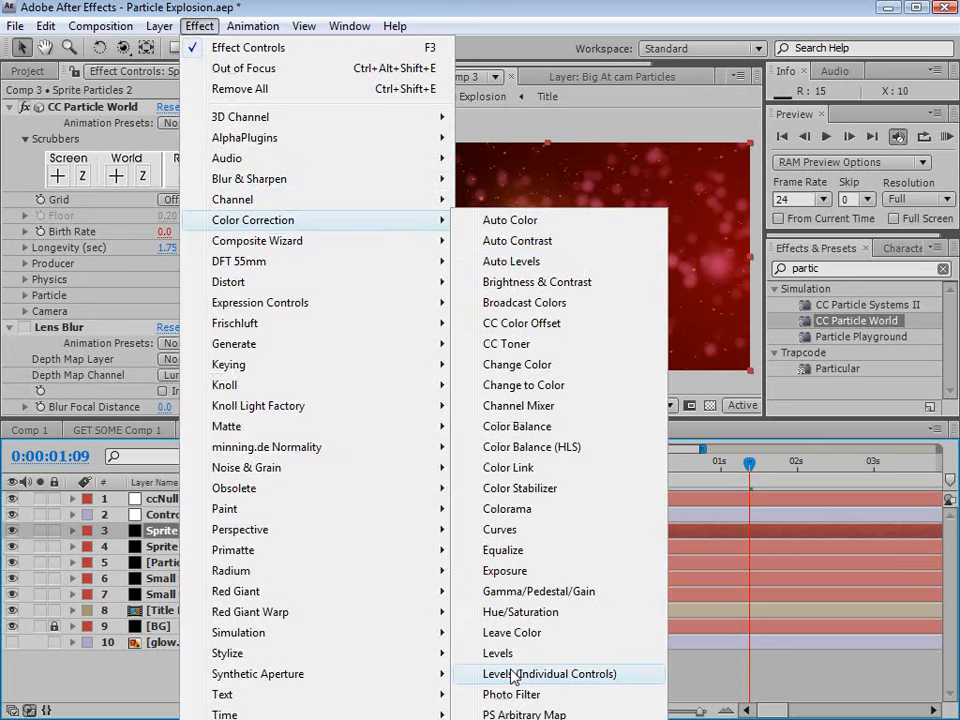
click(575, 719)
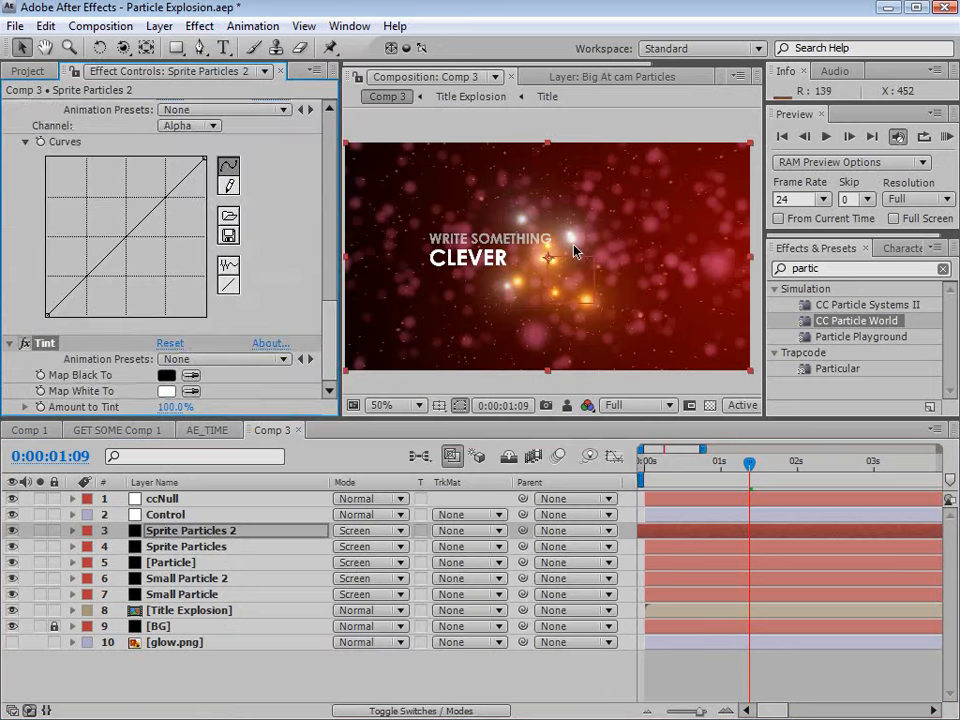
click(199, 26)
mouse_move(321, 221)
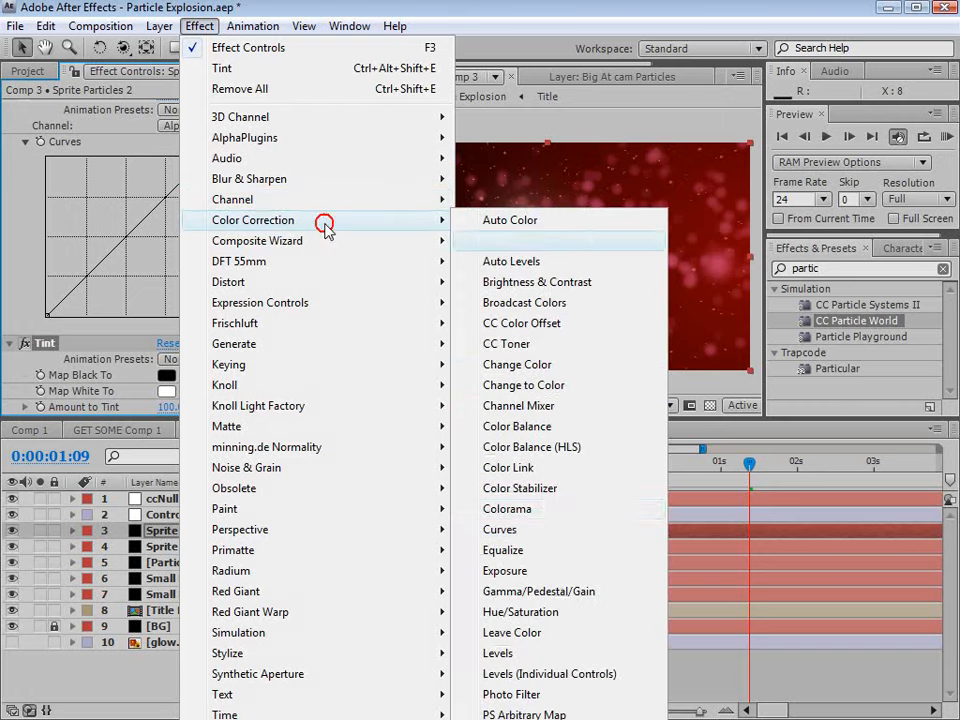
click(547, 529)
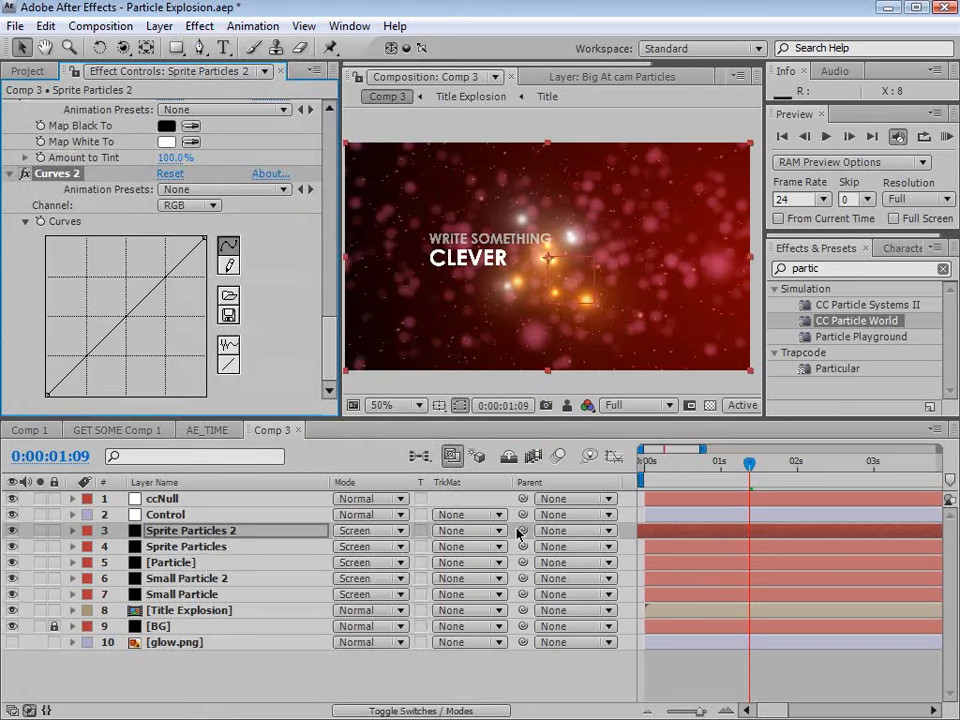
Raise the Blue channel curve of Curves 2 steeply to give the tinted sprites a blue glow.
click(197, 204)
click(199, 227)
drag(154, 298, 76, 296)
Raise the Blue channel of Curves 2 steeply and shape its Green channel into a gentle S-curve.
click(190, 205)
click(208, 246)
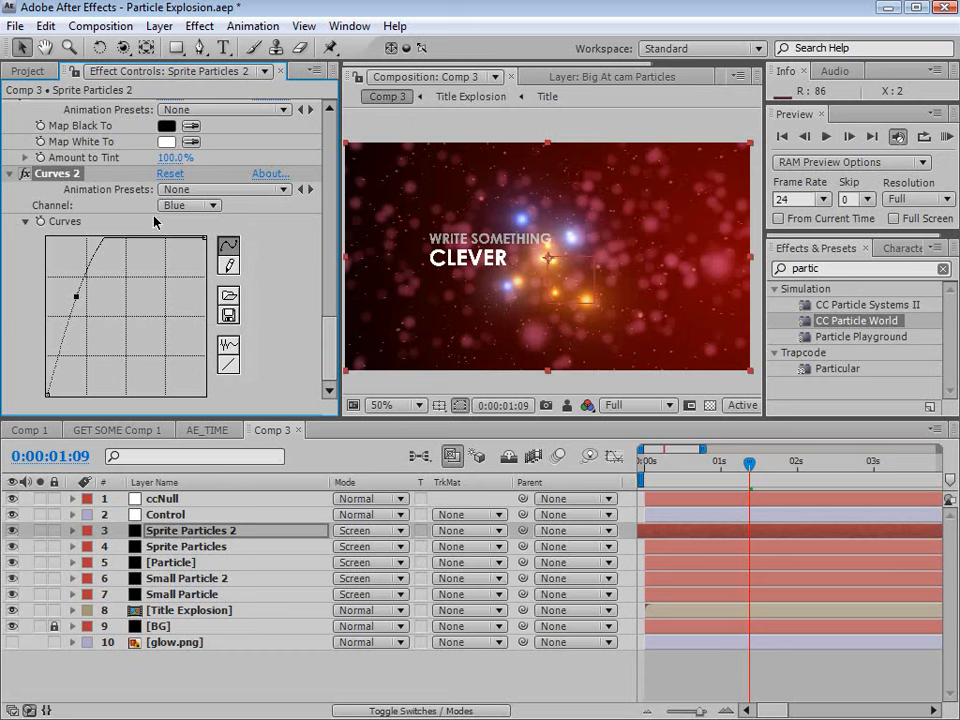
click(210, 205)
click(202, 185)
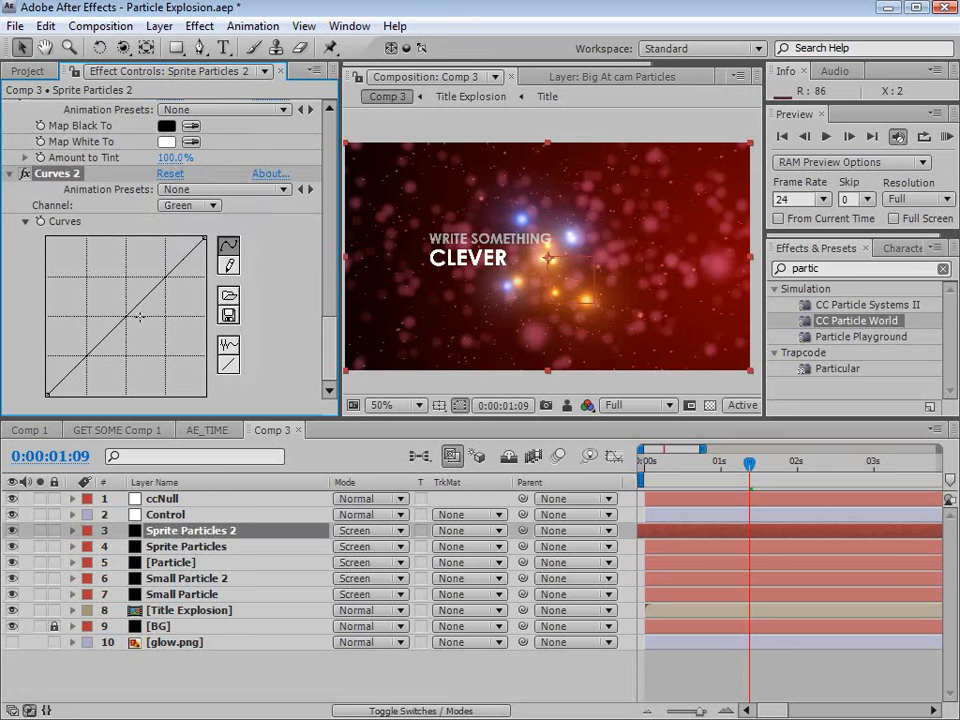
drag(140, 318, 141, 294)
drag(98, 340, 102, 349)
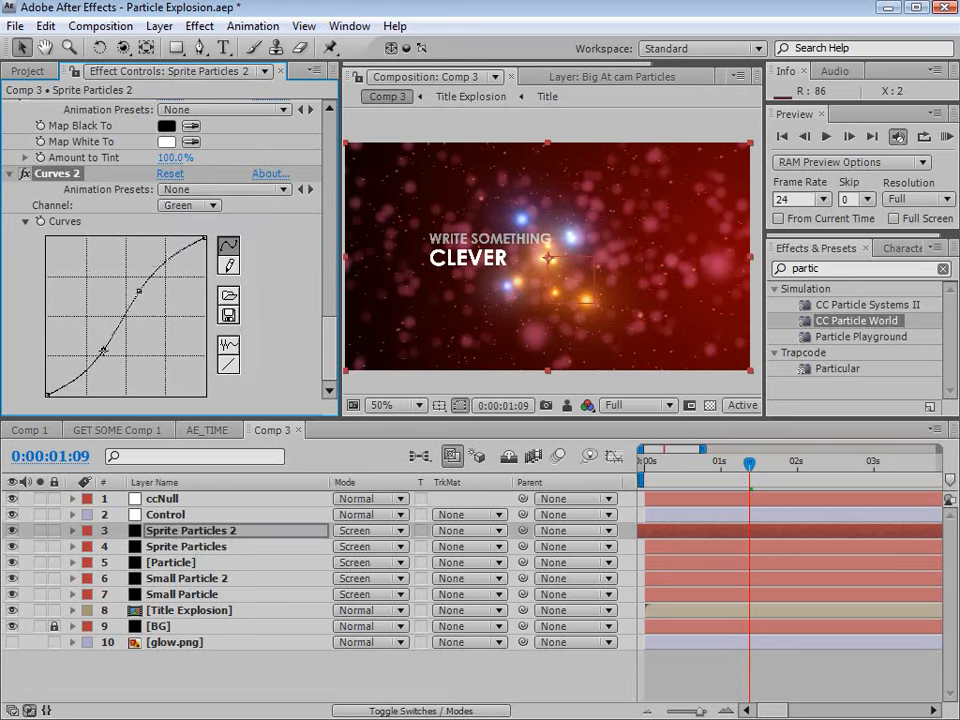
drag(138, 290, 144, 292)
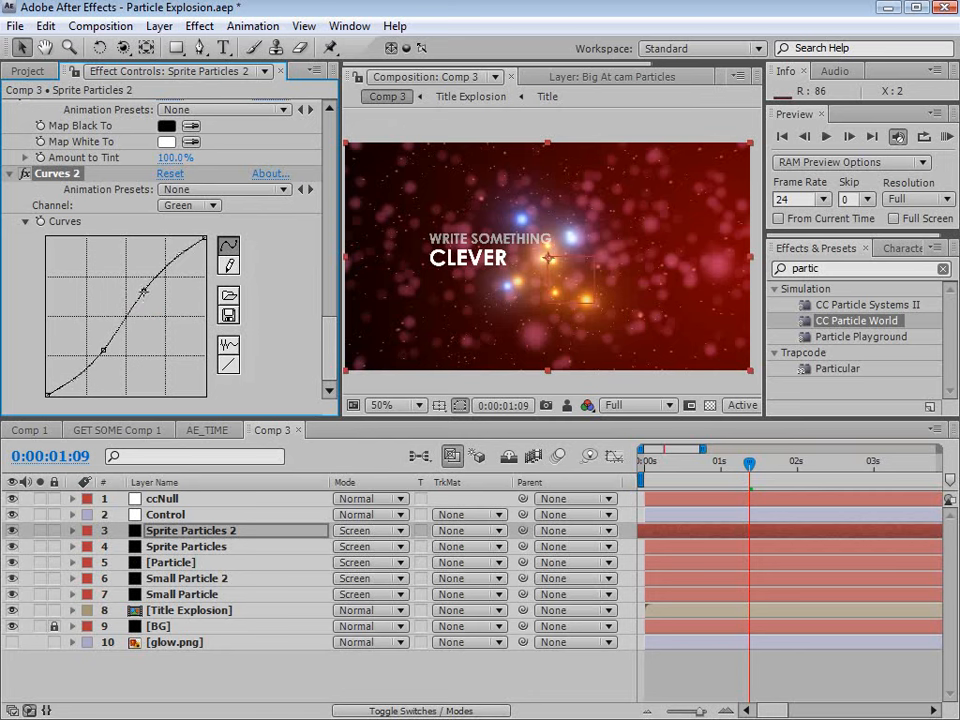
Set the Title Explosion layer's blending mode to Add and the composition's preview resolution to Half.
click(743, 677)
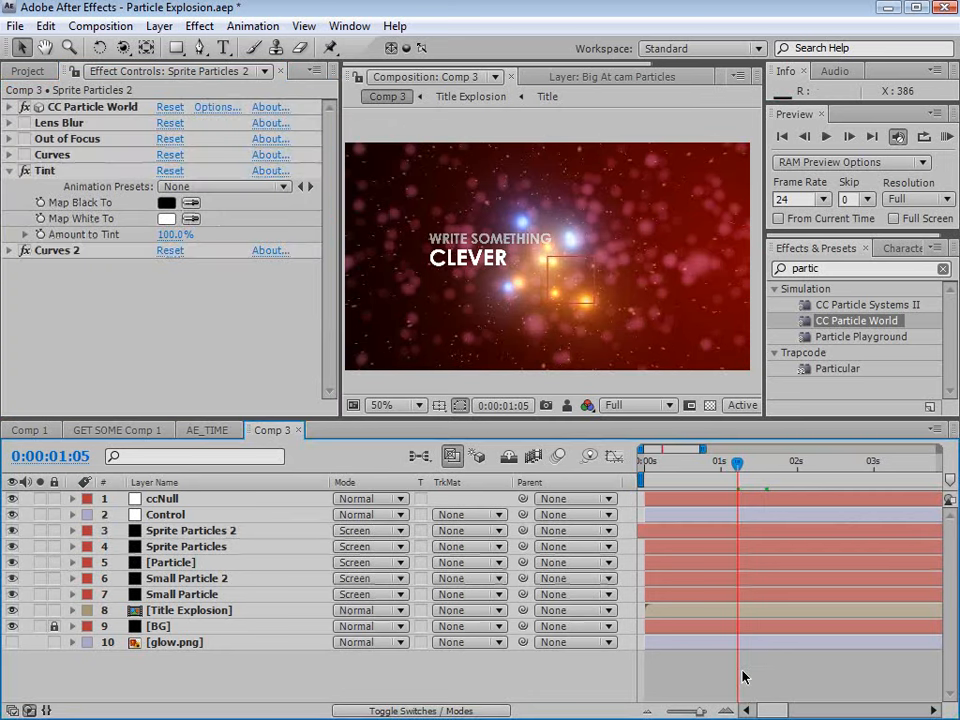
click(192, 610)
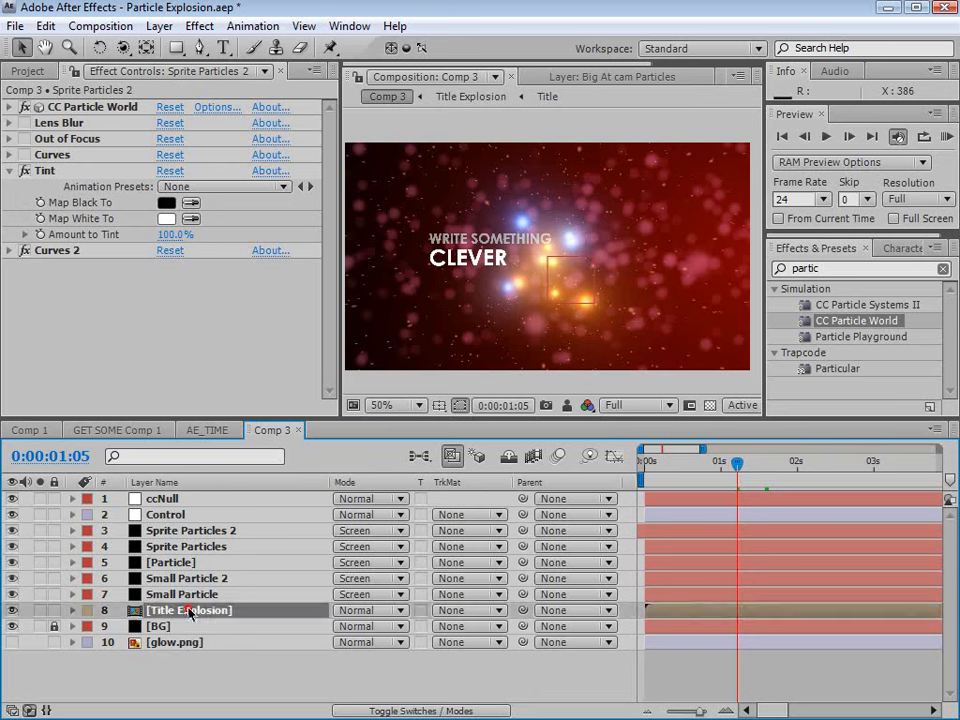
click(372, 610)
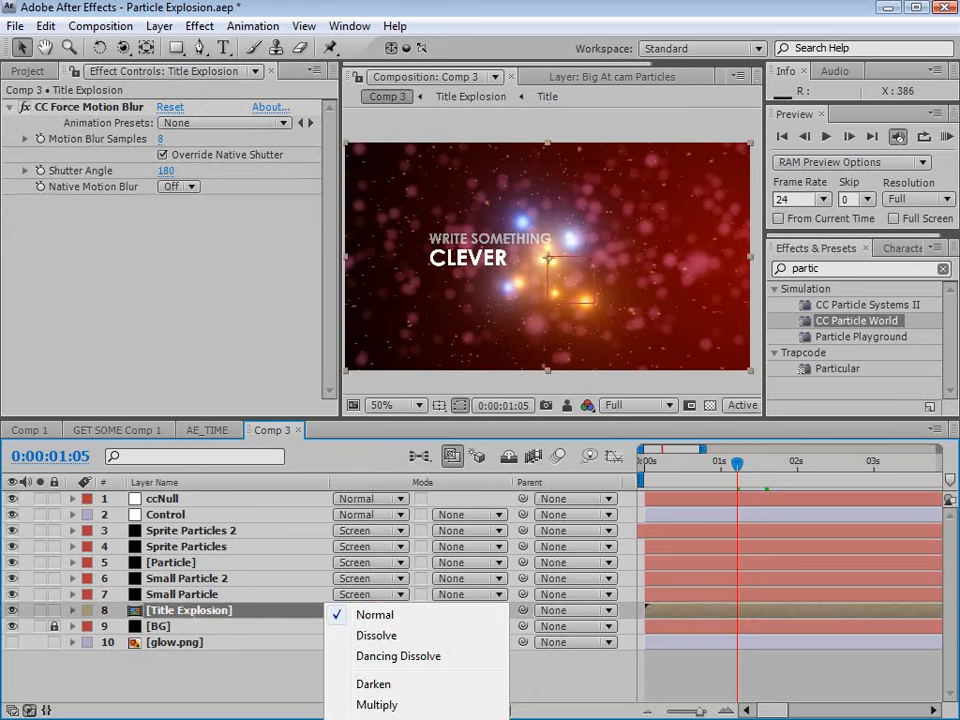
click(370, 719)
scroll(478, 330, up, 1)
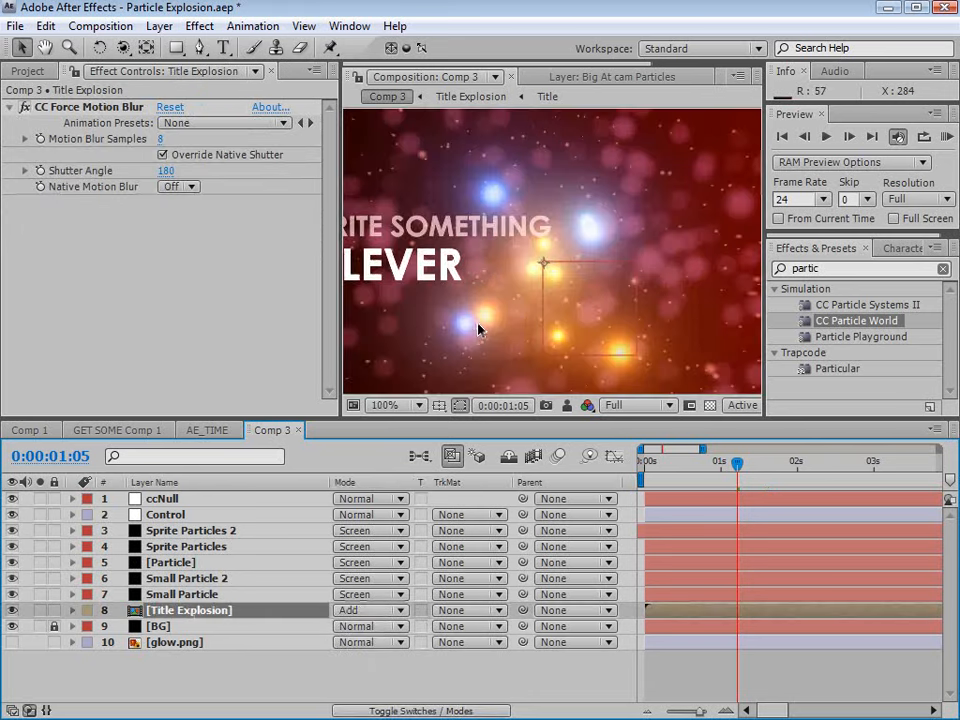
click(630, 405)
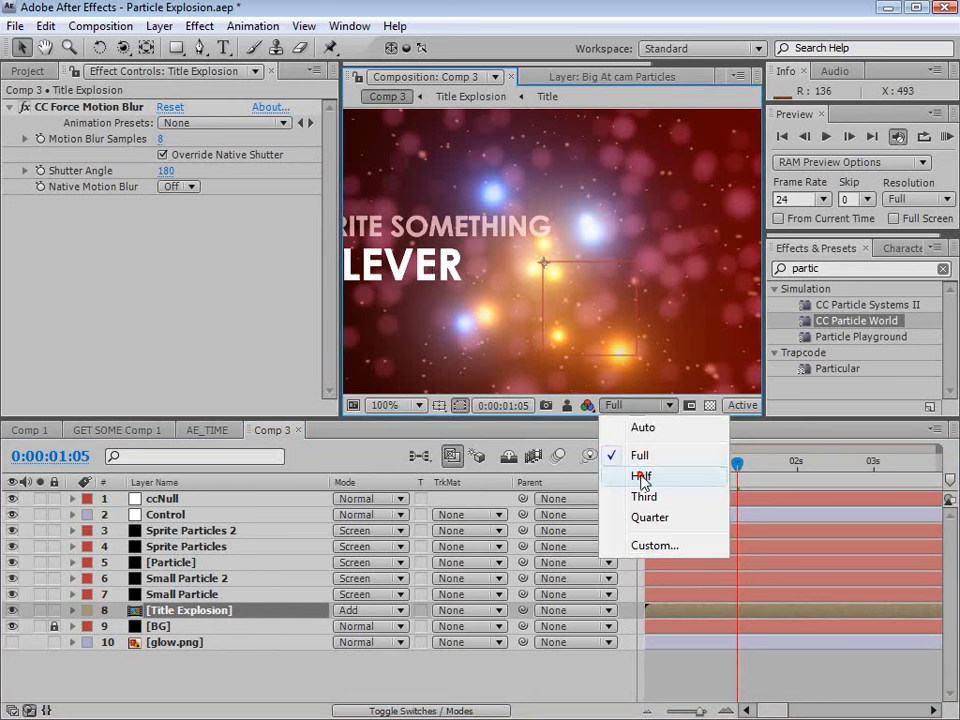
click(641, 477)
scroll(560, 315, down, 1)
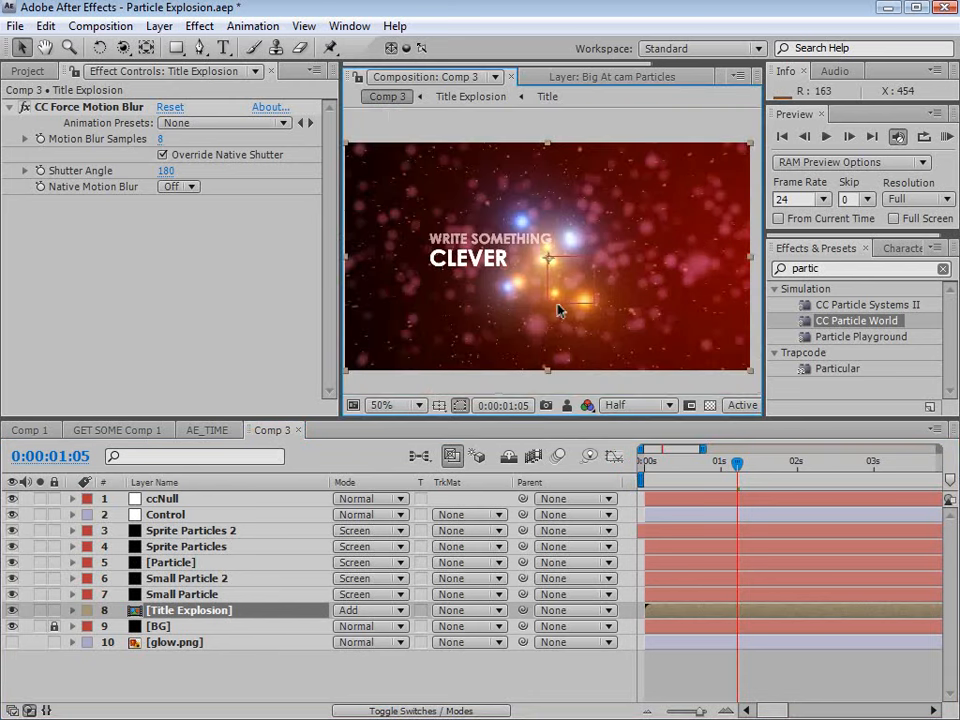
Keyframe the Title Explosion layer's Scale at 0% at 0:00:00:07, where the first burst begins.
drag(737, 465, 673, 477)
key(Page_Up)
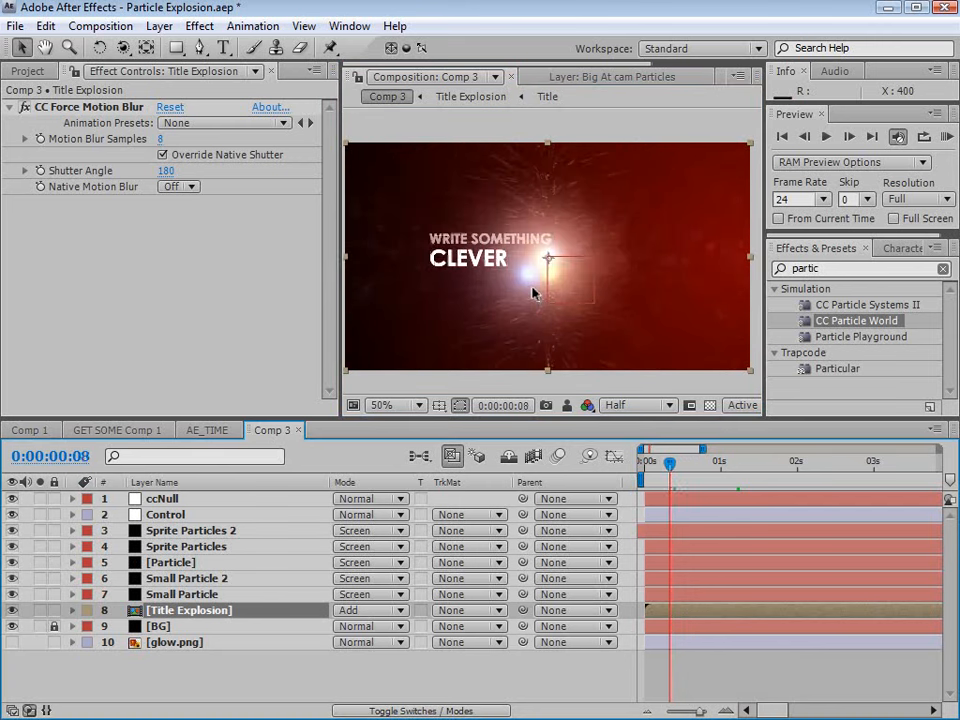
key(Page_Up)
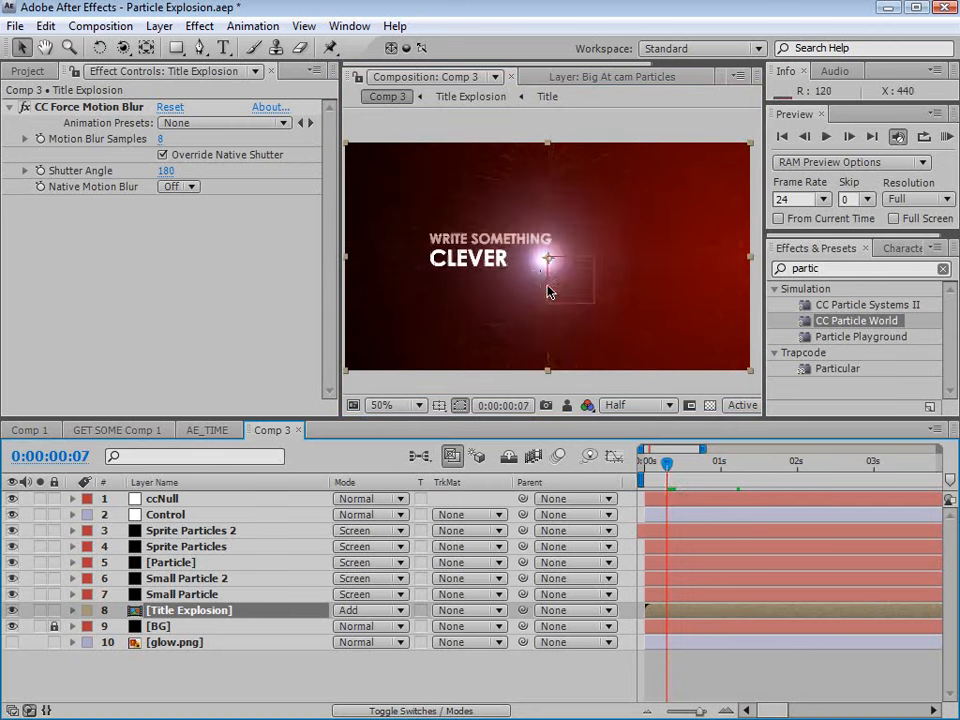
key(s)
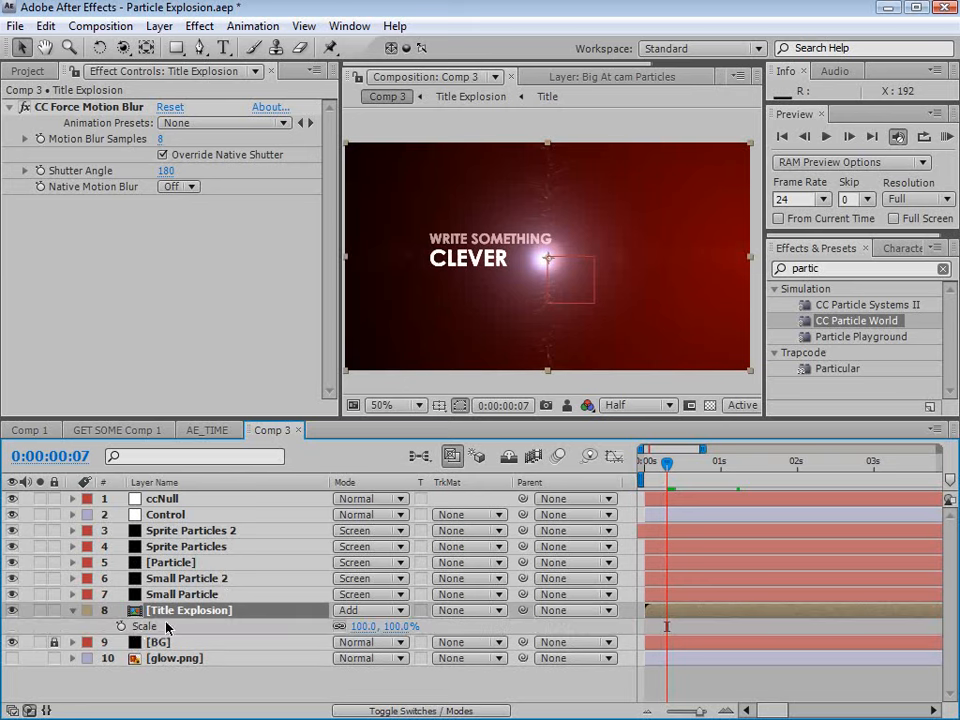
click(121, 626)
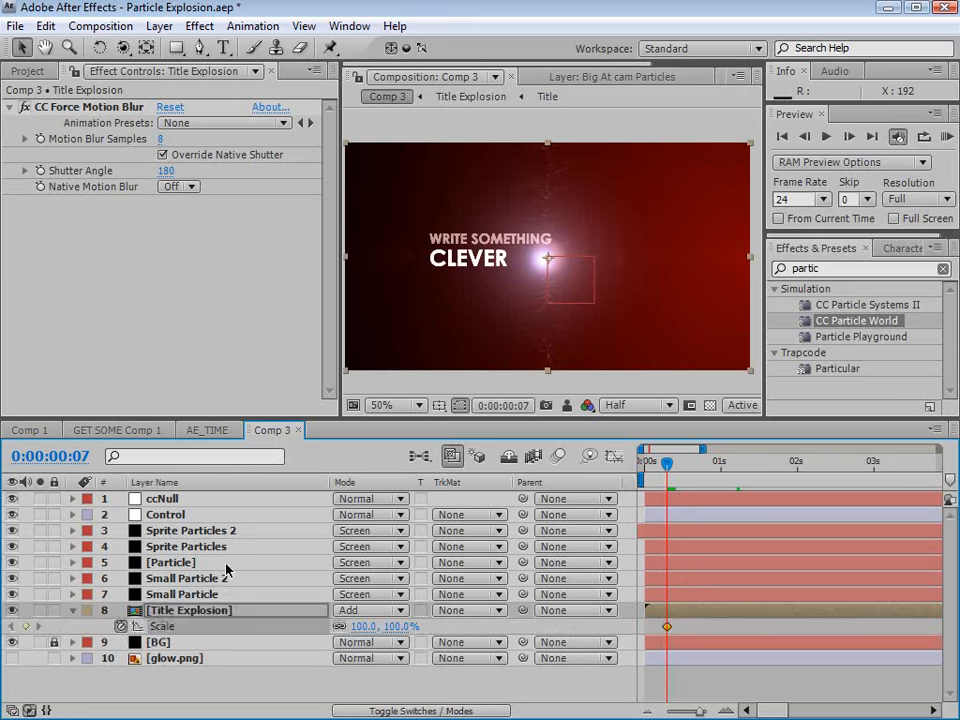
click(363, 626)
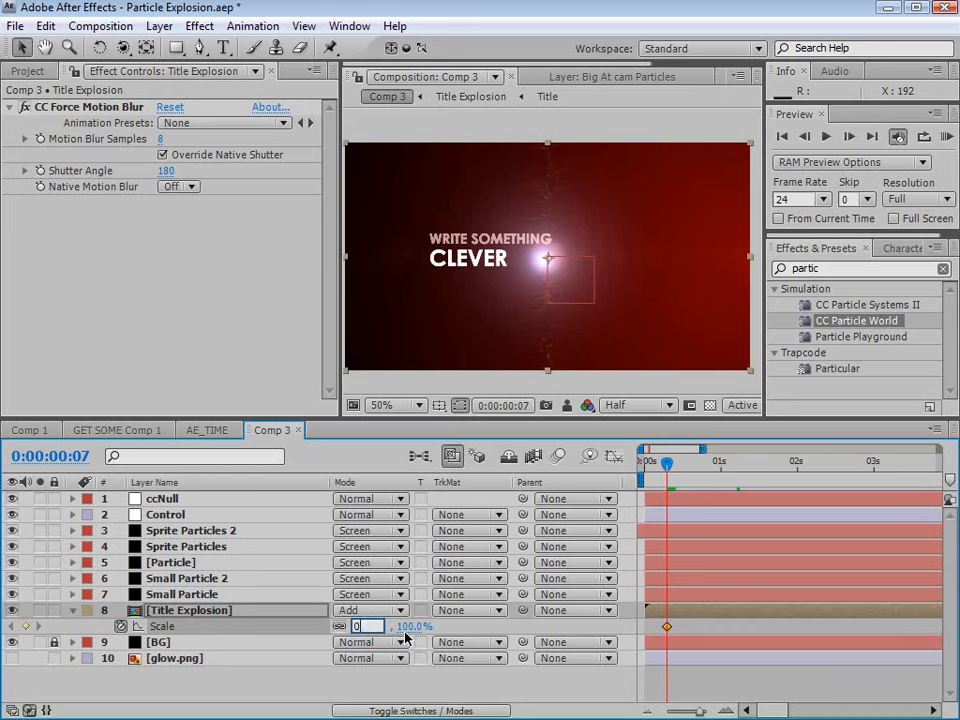
text(0)
key(Return)
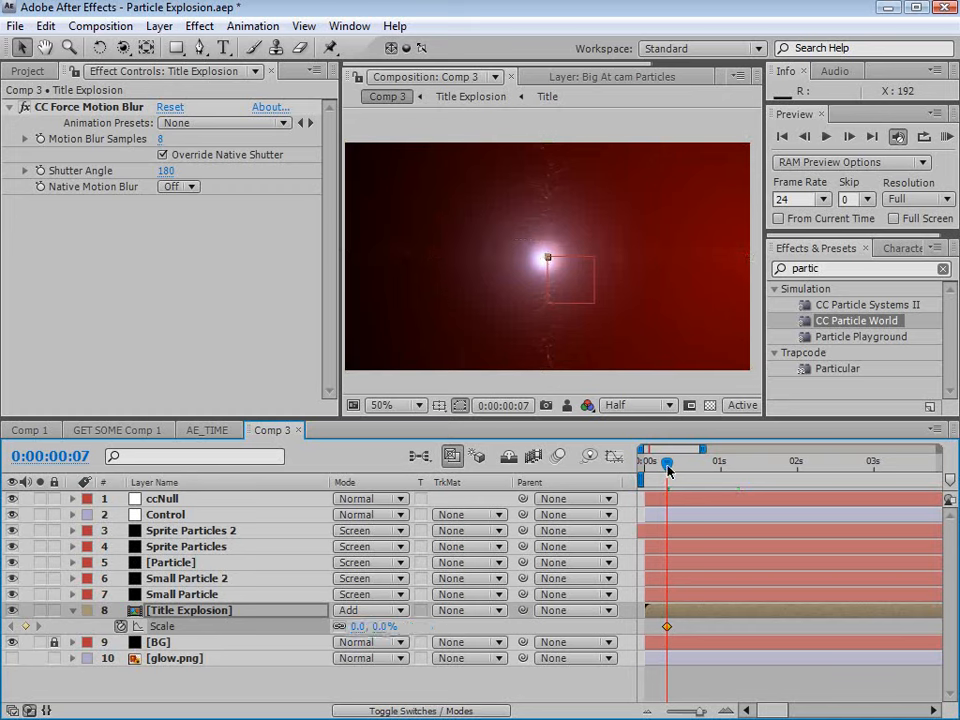
Add an eased 100% Scale keyframe to the Title Explosion layer and place it at 0:00:00:17.
key(space)
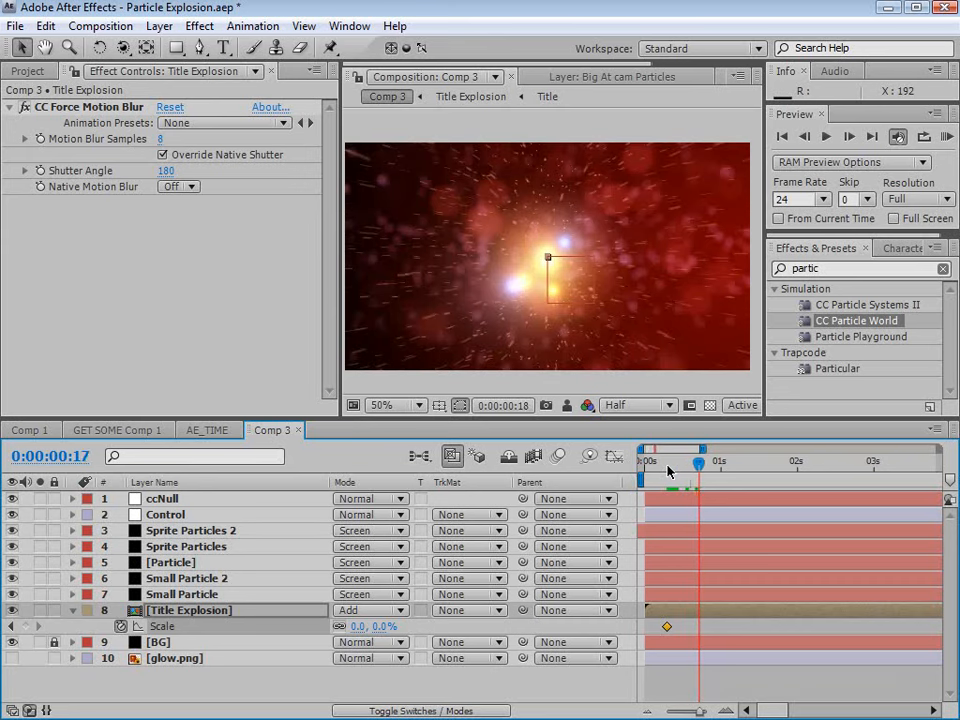
click(381, 626)
text(100)
key(Return)
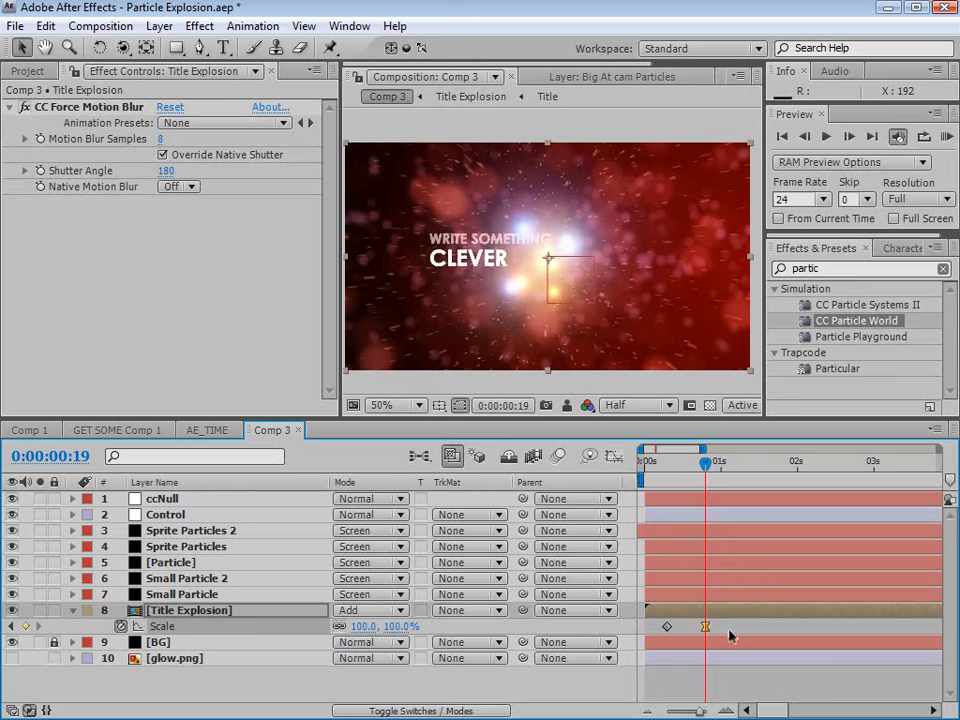
mouse_move(685, 481)
mouse_down()
mouse_move(675, 481)
mouse_move(695, 488)
mouse_up()
drag(705, 628, 699, 630)
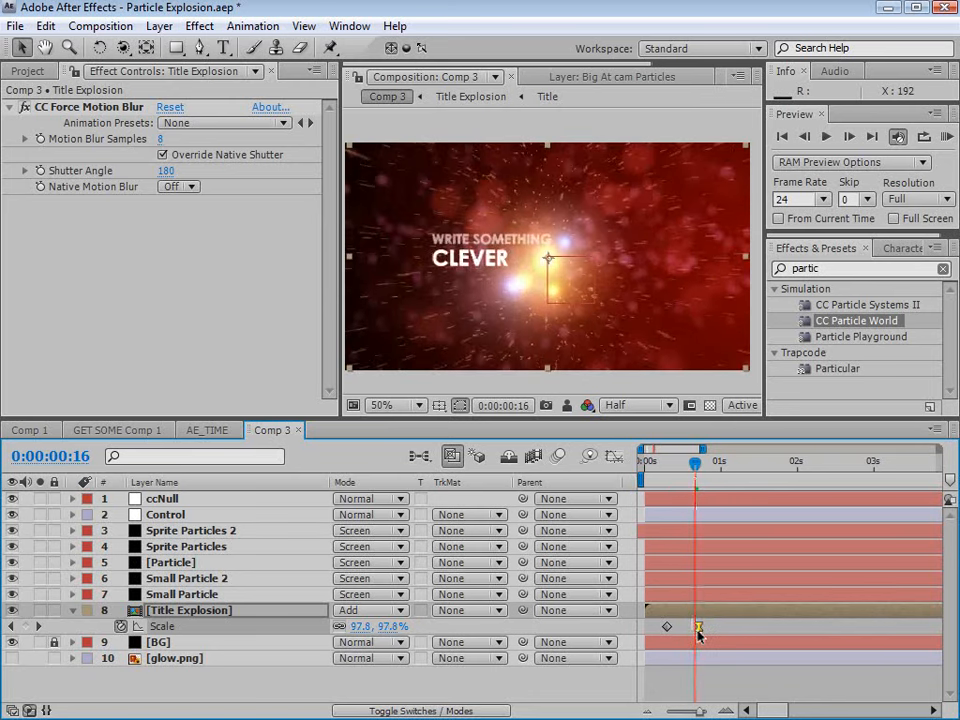
Enable motion blur for the Title Explosion layer and the composition, and check the scaling title at 0:00:00:11.
key(F4)
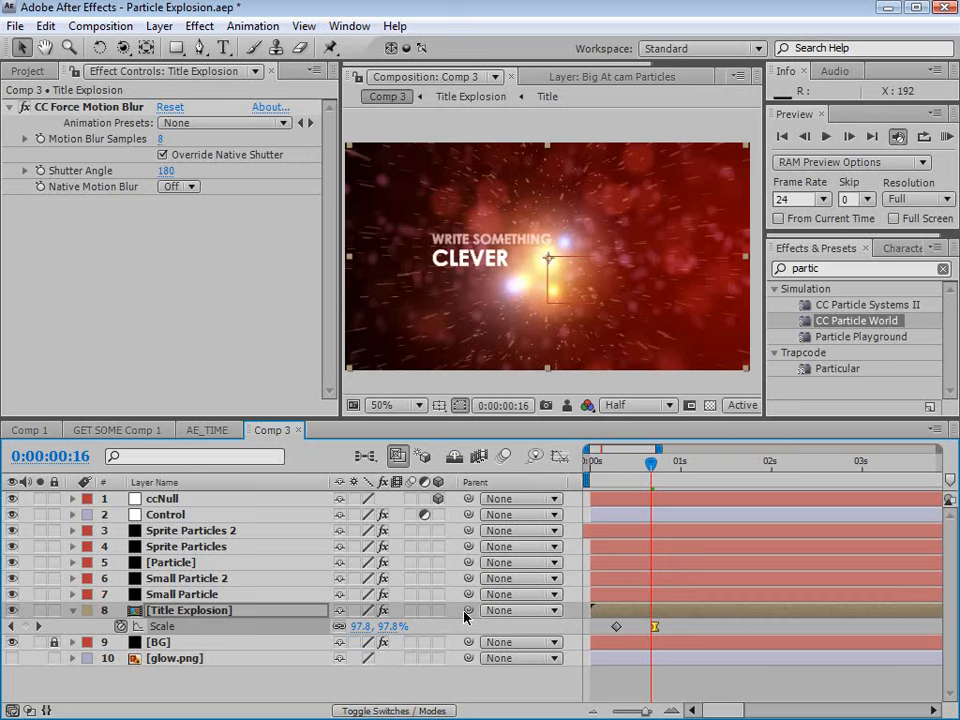
click(410, 610)
click(505, 457)
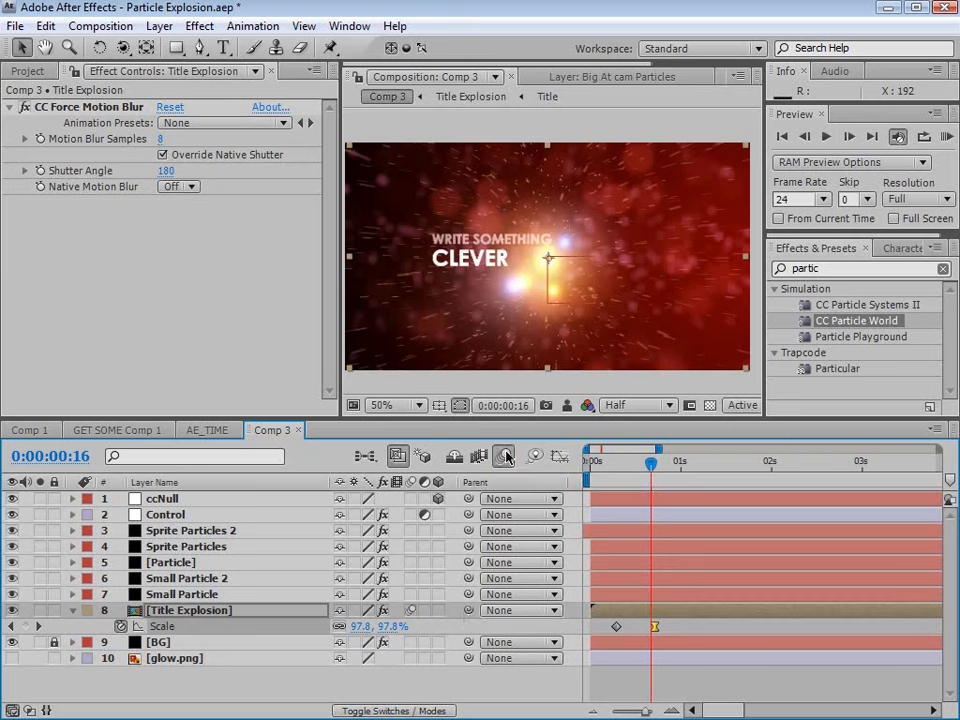
drag(645, 462, 627, 474)
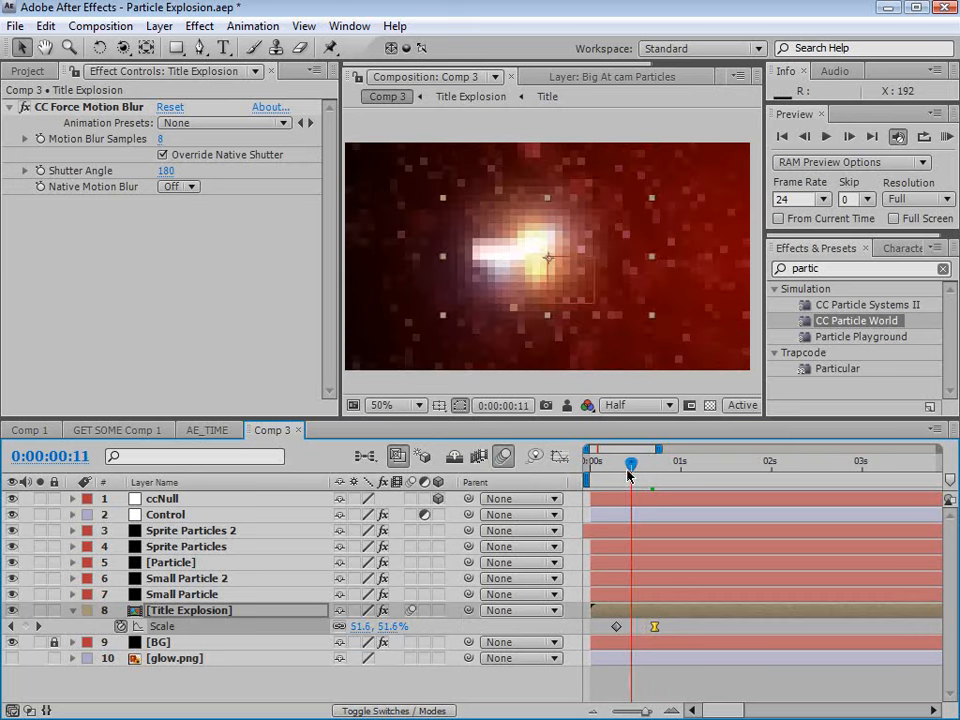
key(slash)
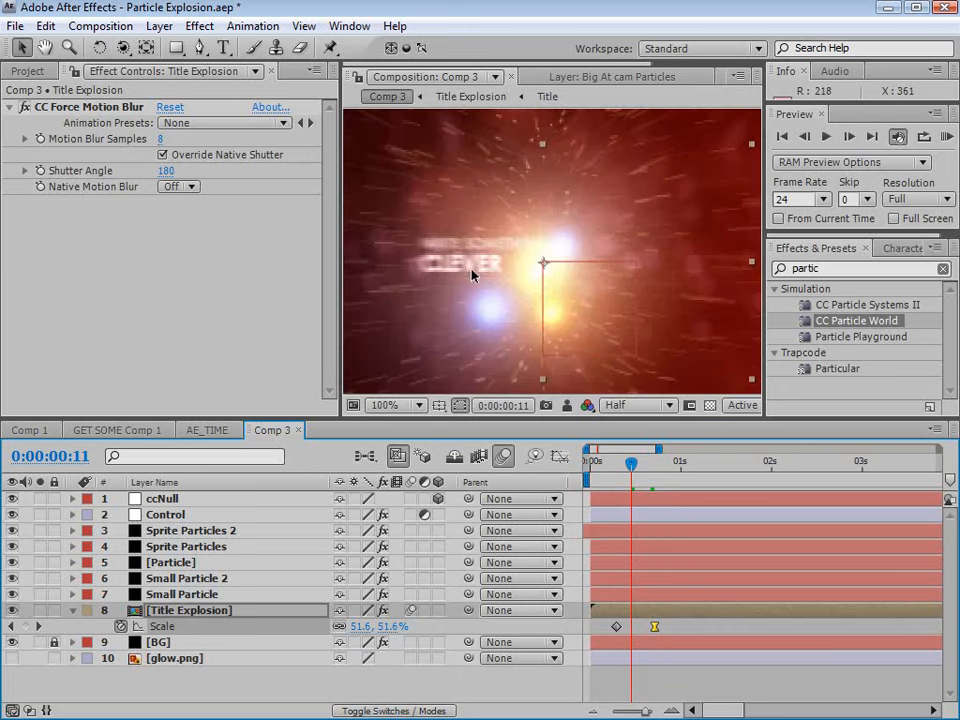
scroll(488, 284, down, 1)
Move to the second explosion at 0:00:02:01 and solo the Small Particle, Title Explosion and BG layers.
drag(640, 474, 668, 466)
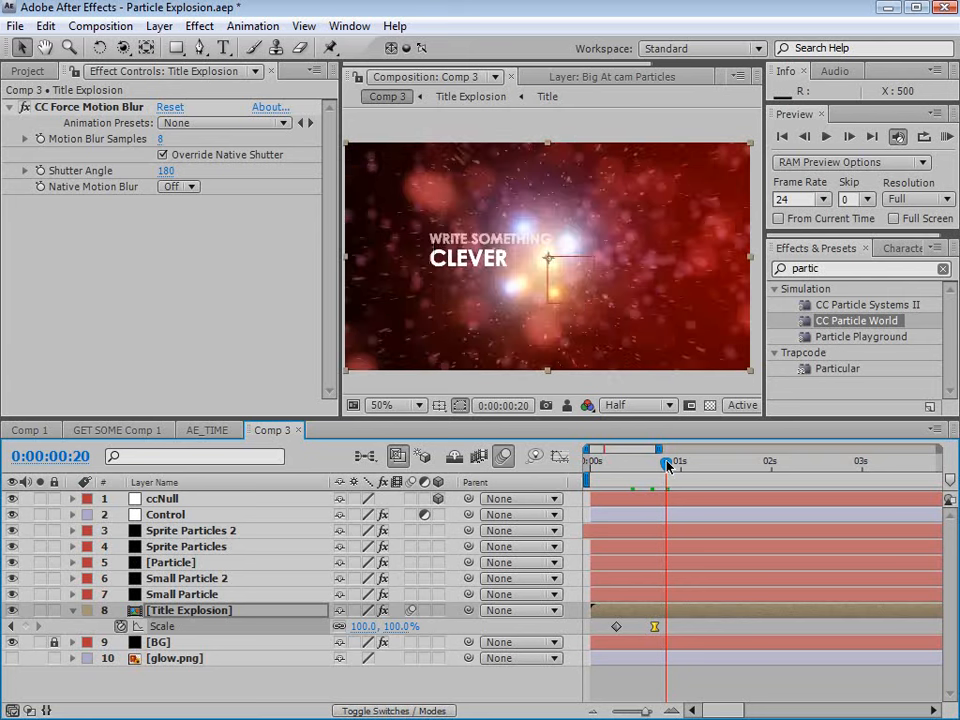
key(minus)
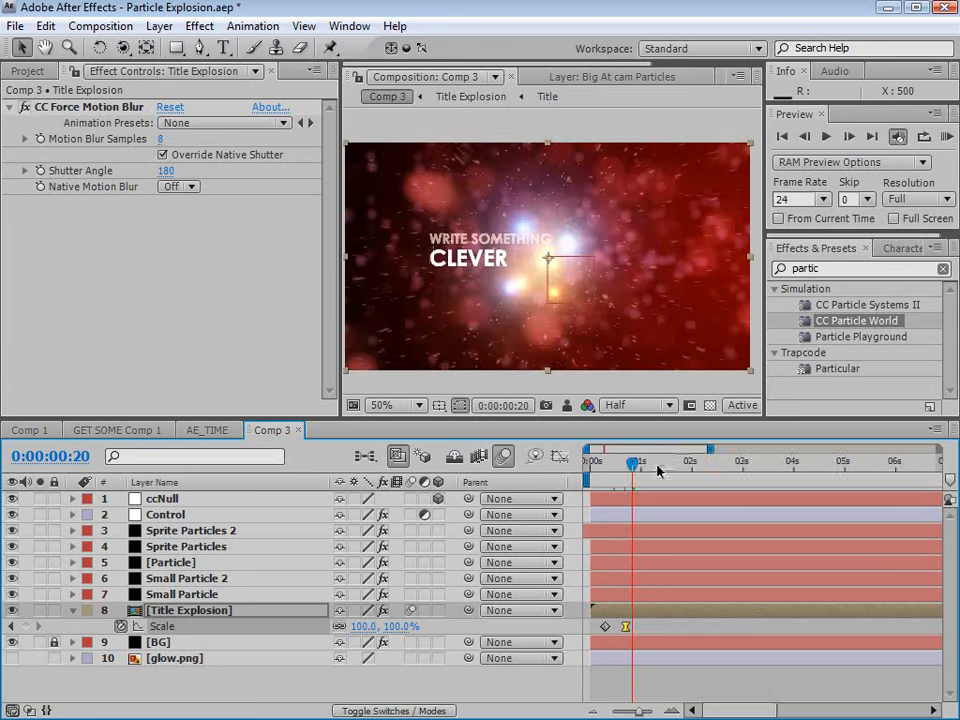
click(641, 463)
drag(641, 463, 713, 470)
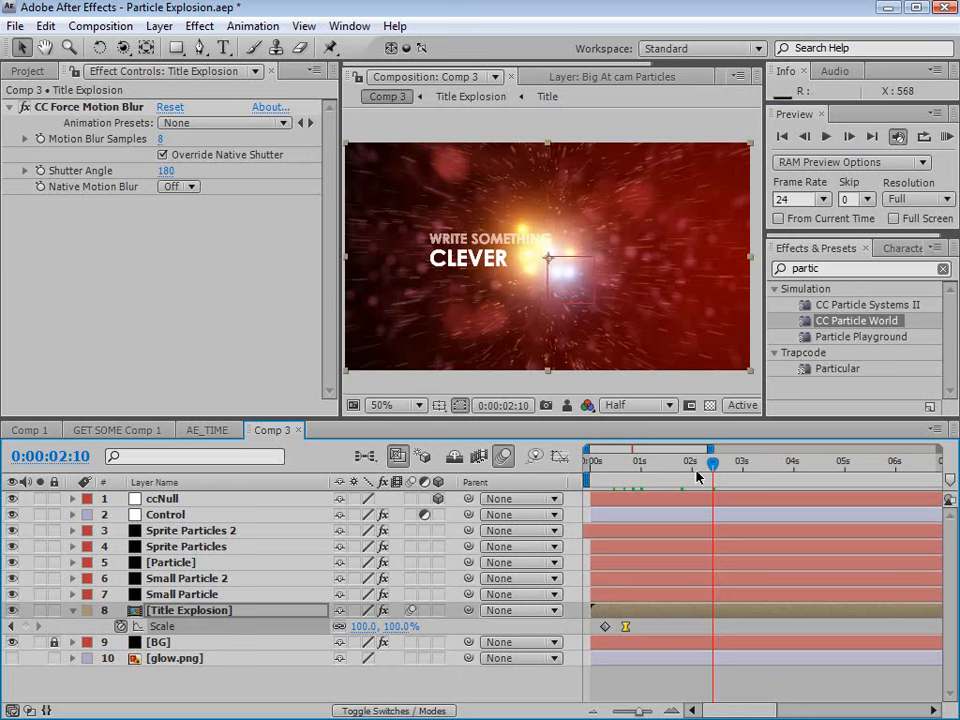
drag(696, 462, 692, 461)
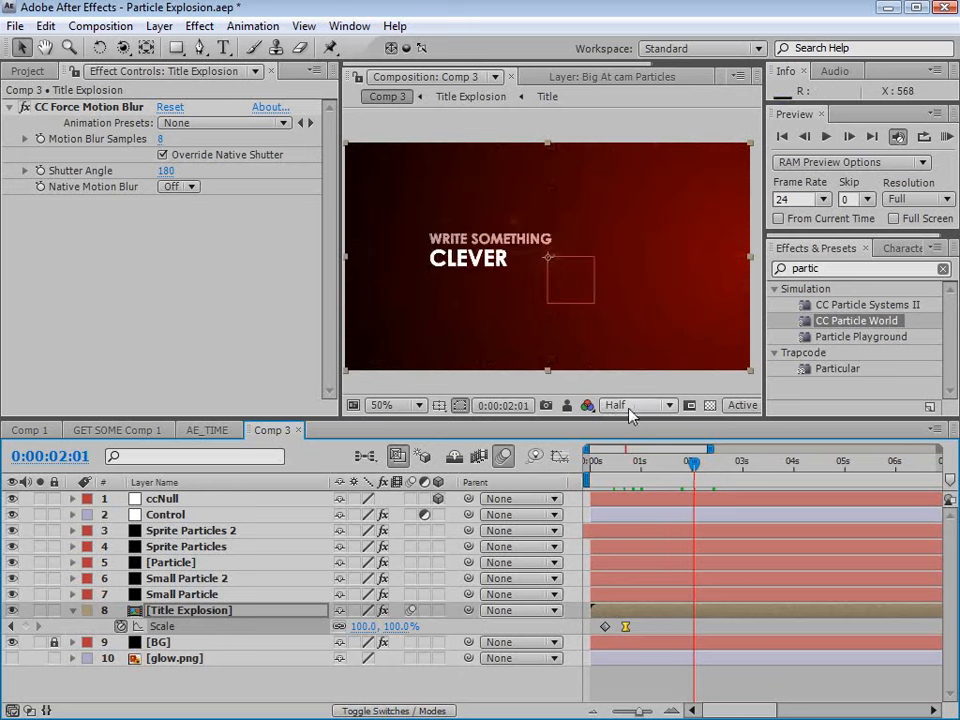
click(650, 675)
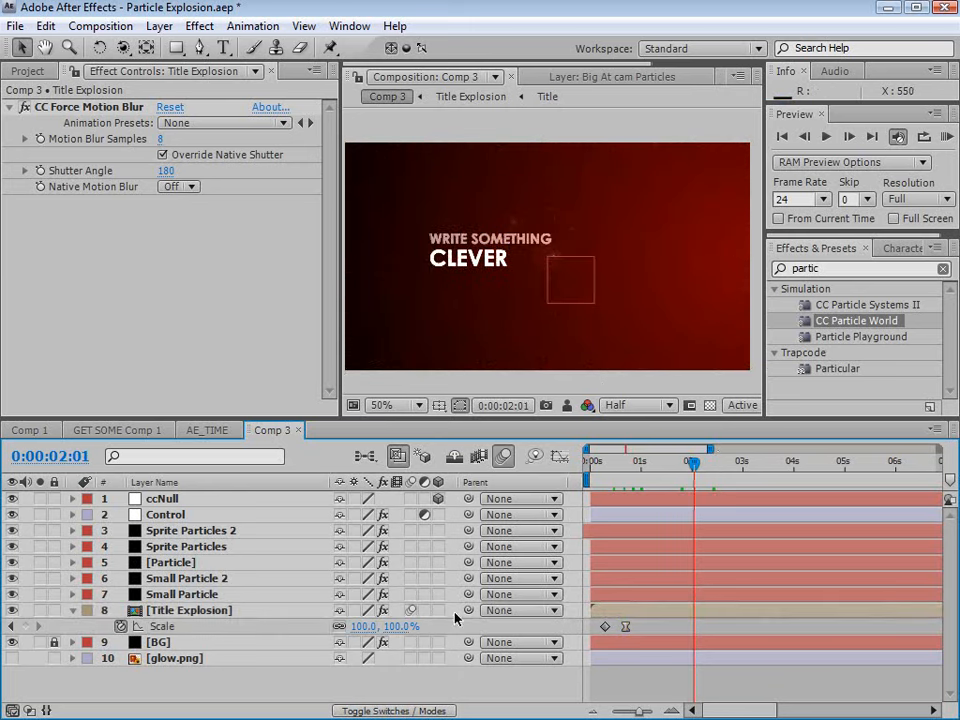
mouse_move(40, 530)
mouse_down()
mouse_move(40, 544)
mouse_move(40, 533)
mouse_up()
click(39, 593)
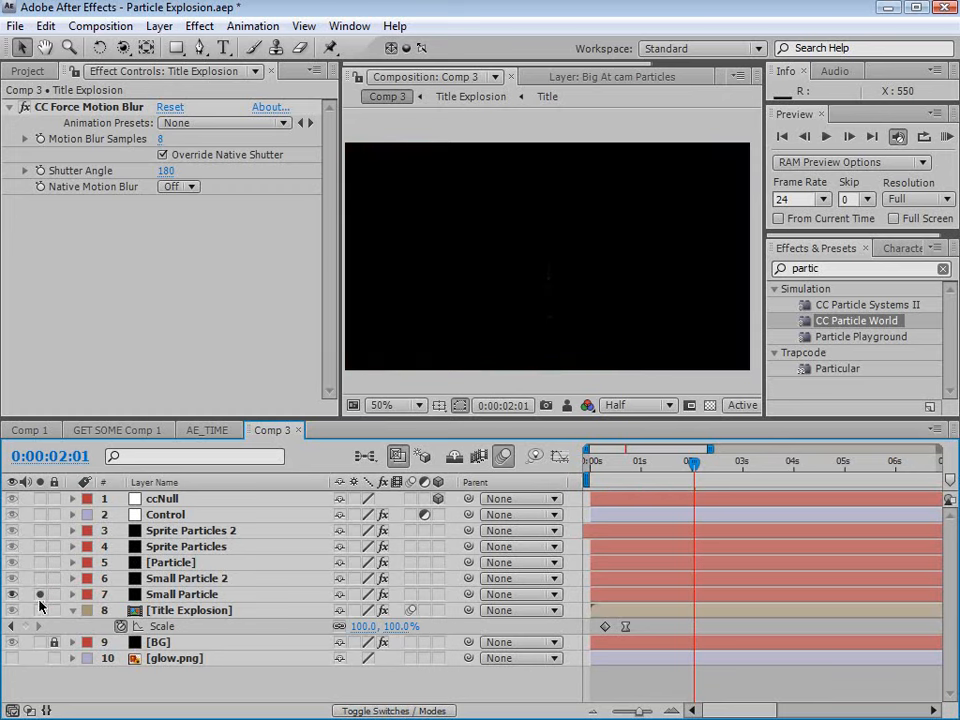
click(40, 610)
click(40, 642)
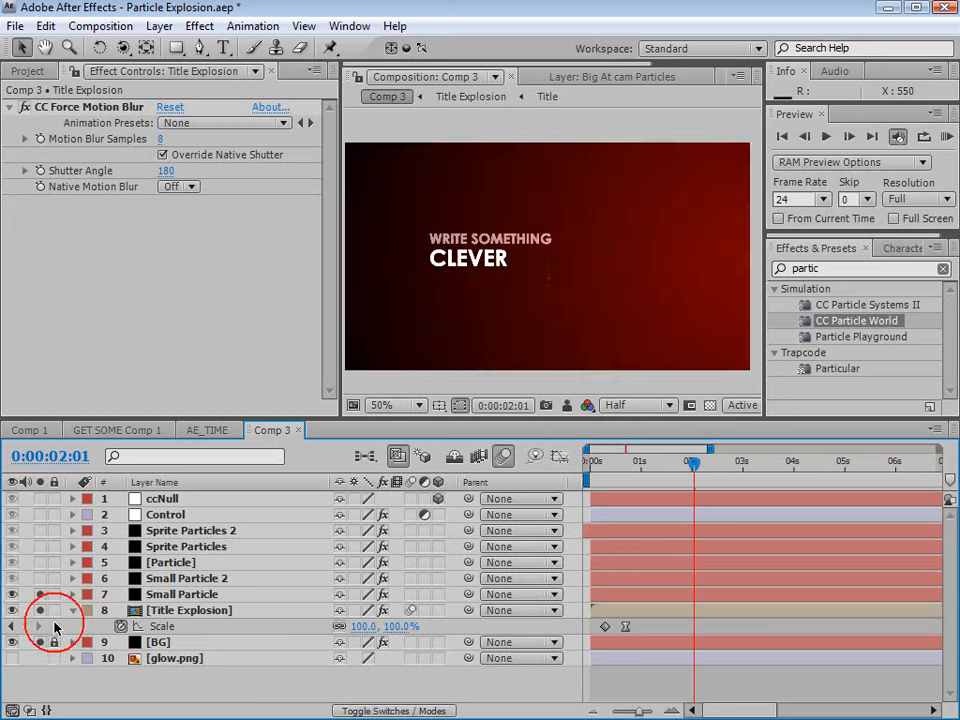
Find the second burst's first visible frames, settle at 0:00:02:04 and open the Title Explosion composition.
mouse_move(695, 464)
mouse_down()
mouse_move(600, 482)
mouse_move(652, 466)
mouse_move(731, 467)
mouse_move(736, 478)
mouse_move(757, 467)
mouse_move(703, 470)
mouse_up()
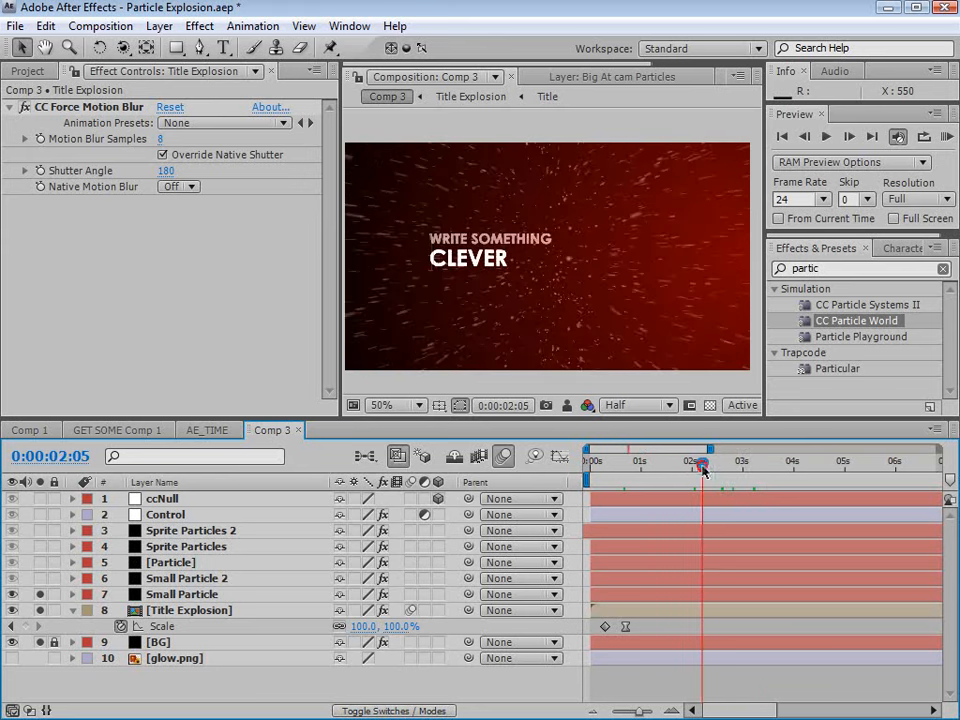
key(Page_Up)
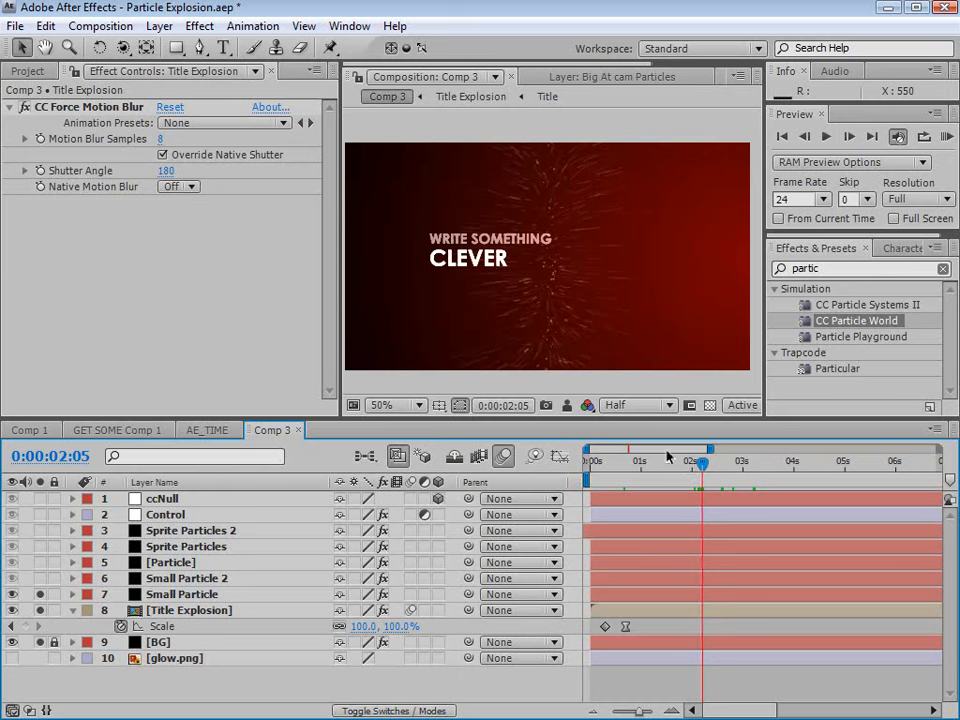
click(121, 616)
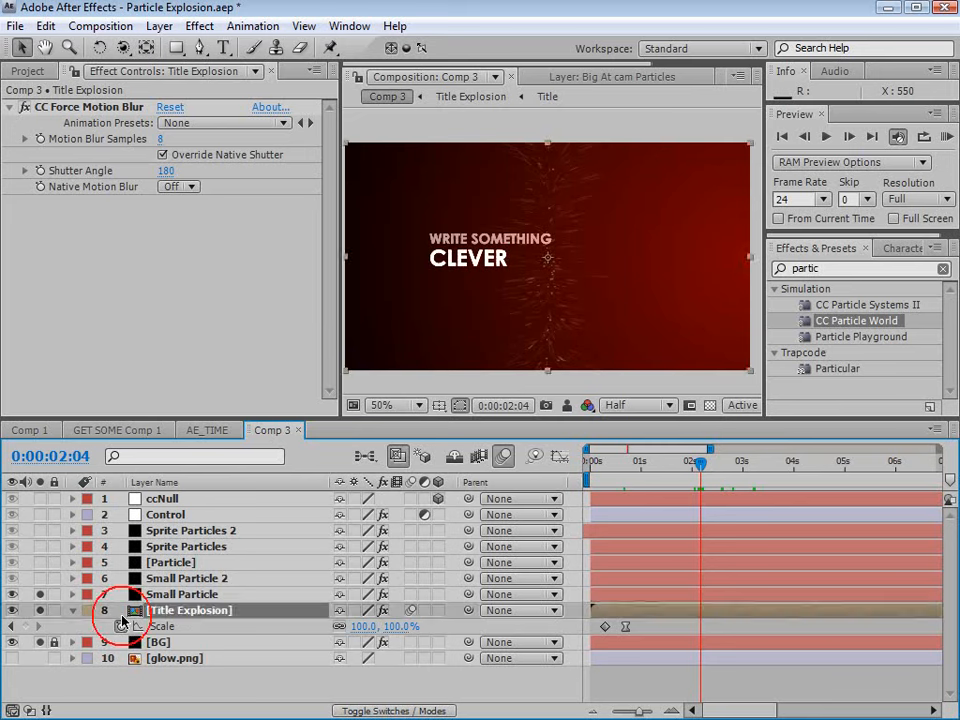
double_click(137, 612)
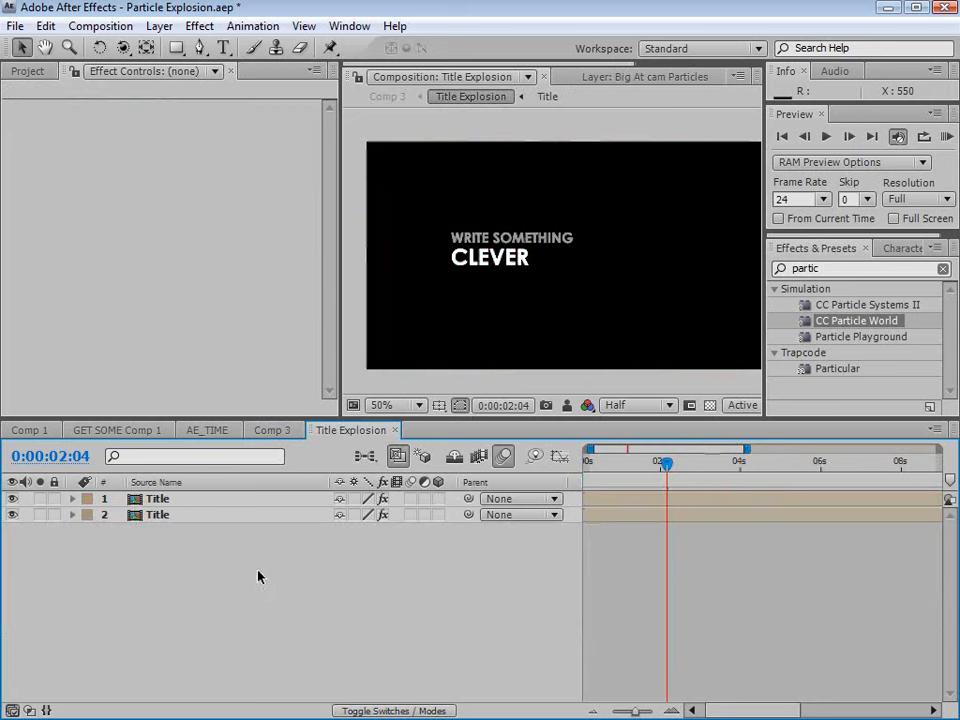
Shift the CC Pixel Polly Force and Spinning keyframes of both Title layers to start at 0:00:02:03, and check the break-up at 0:00:02:14.
click(165, 498)
shift+click(158, 514)
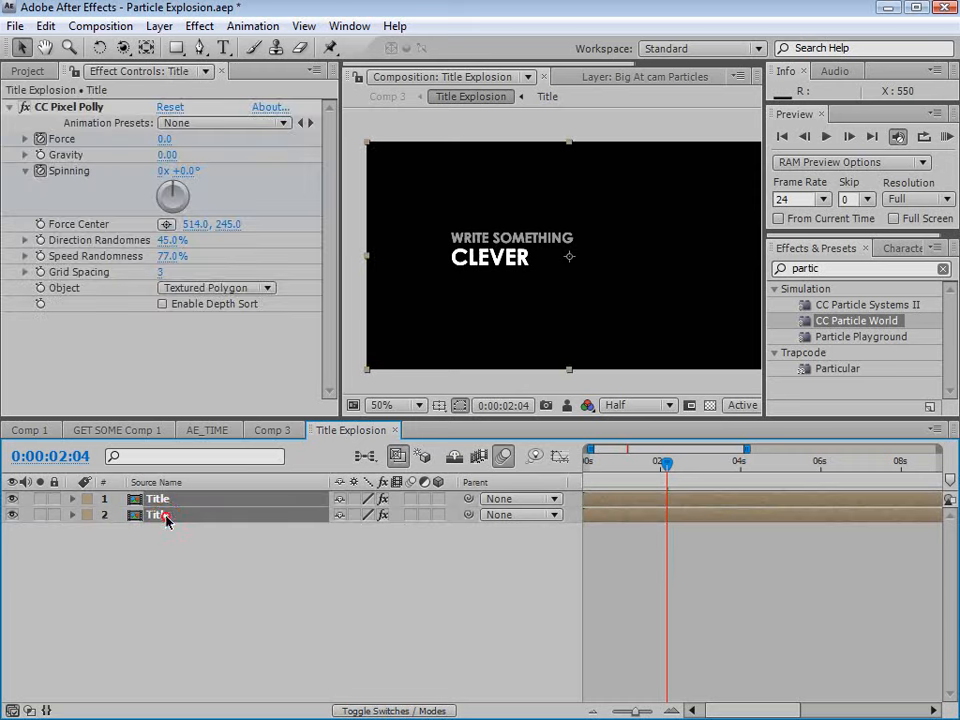
key(u)
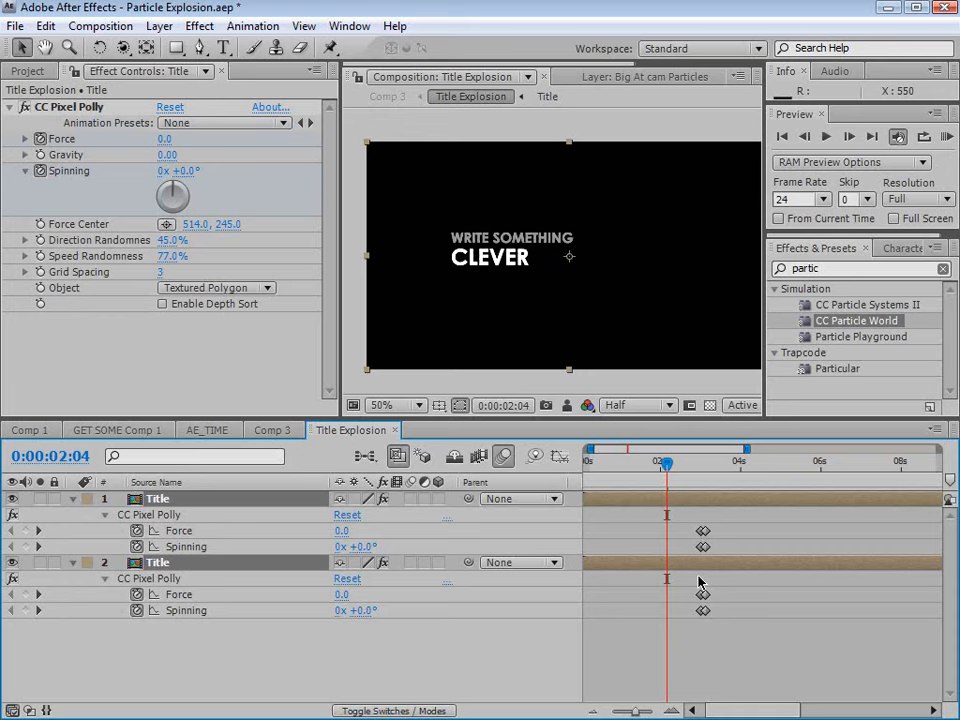
key(equal)
key(equal)
key(equal)
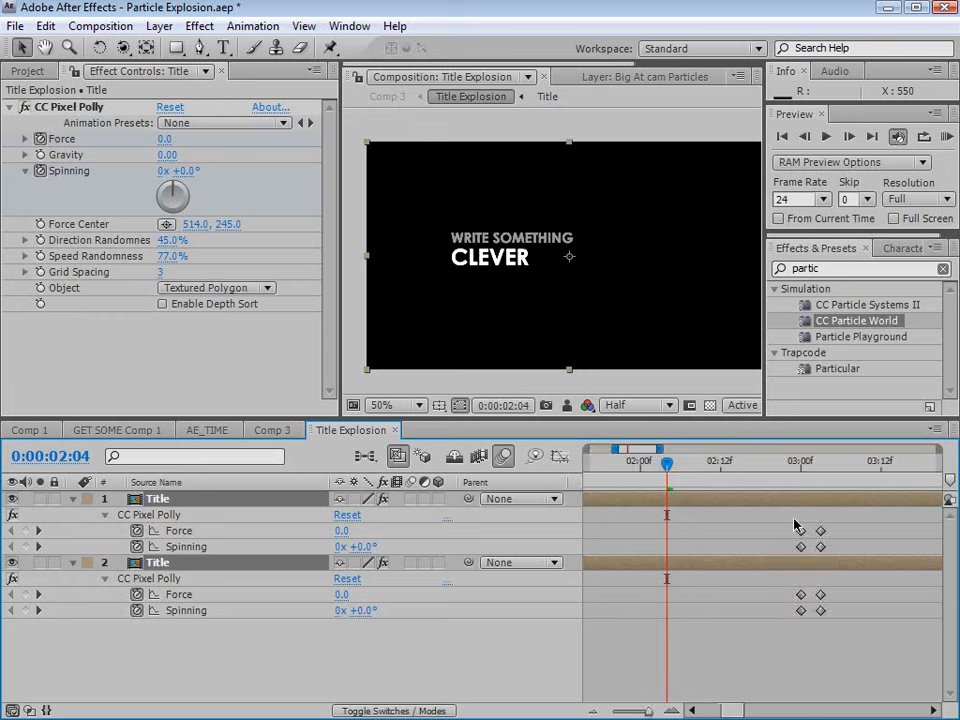
drag(808, 497, 855, 630)
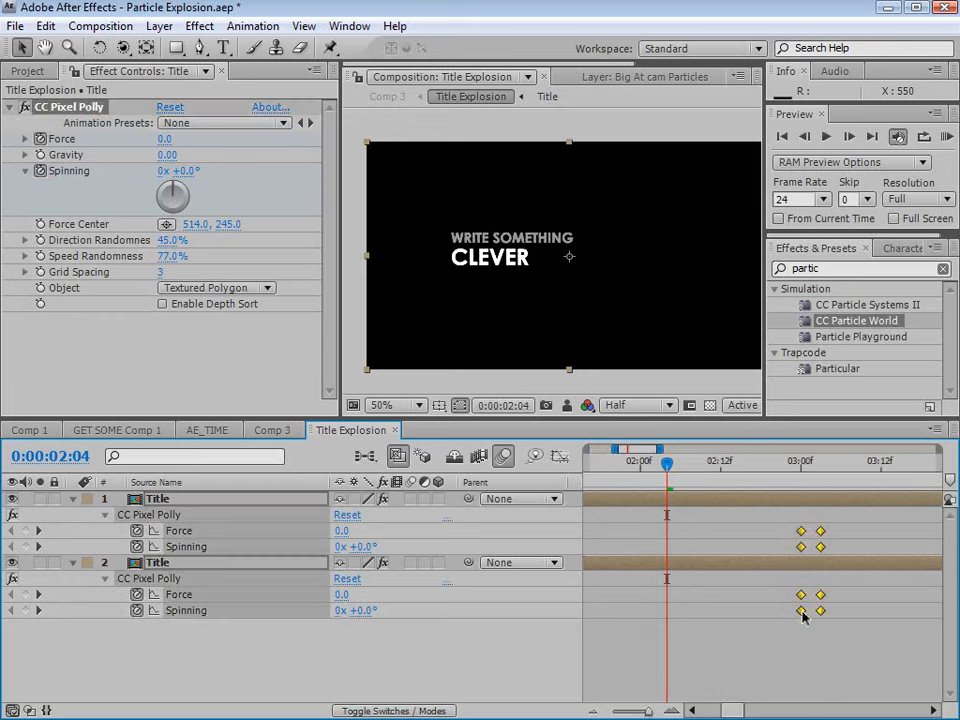
drag(801, 611, 667, 611)
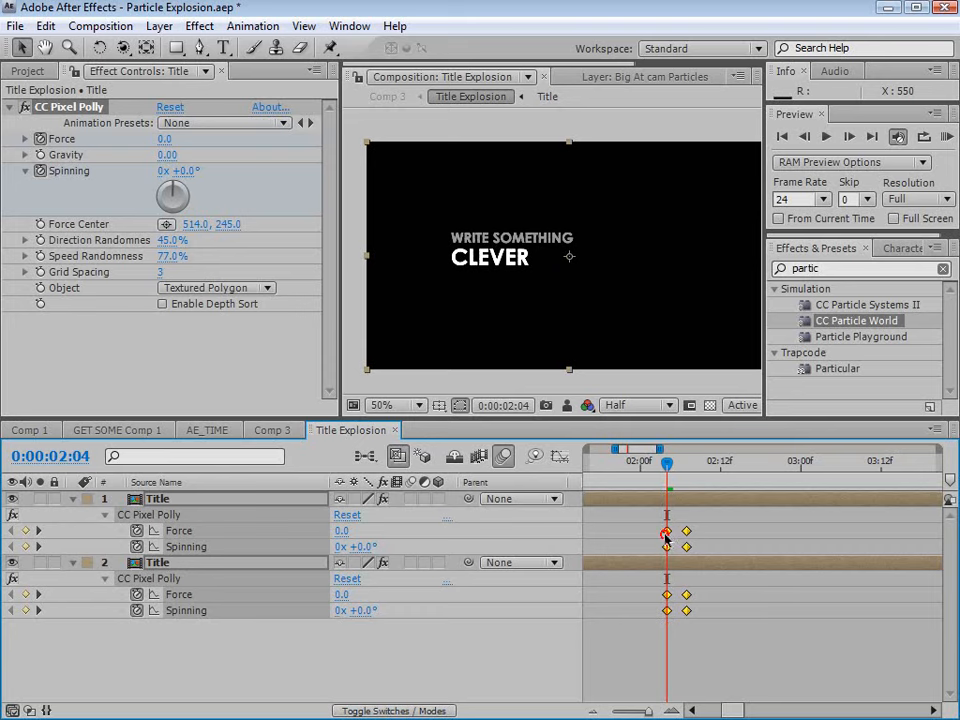
drag(666, 531, 660, 531)
click(674, 466)
drag(674, 466, 733, 467)
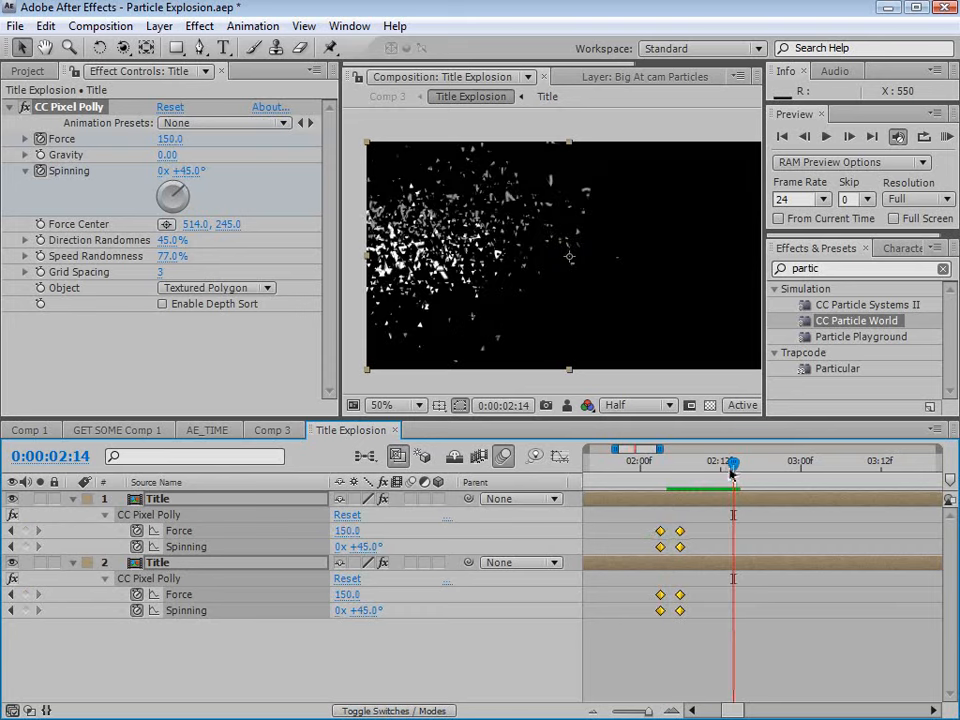
Unsolo the Small Particle, Title Explosion and BG layers in Comp 3, and RAM preview the second explosion from 0:00:02:02.
click(278, 434)
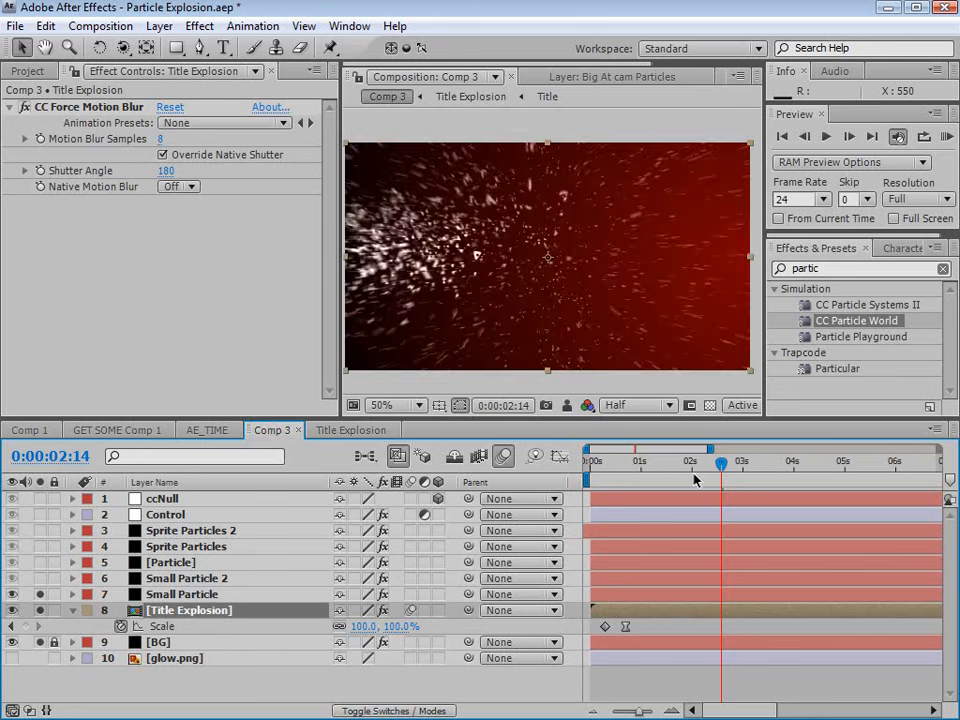
mouse_move(719, 464)
mouse_down()
mouse_move(700, 466)
mouse_move(720, 466)
mouse_up()
drag(40, 595, 44, 645)
drag(723, 463, 701, 463)
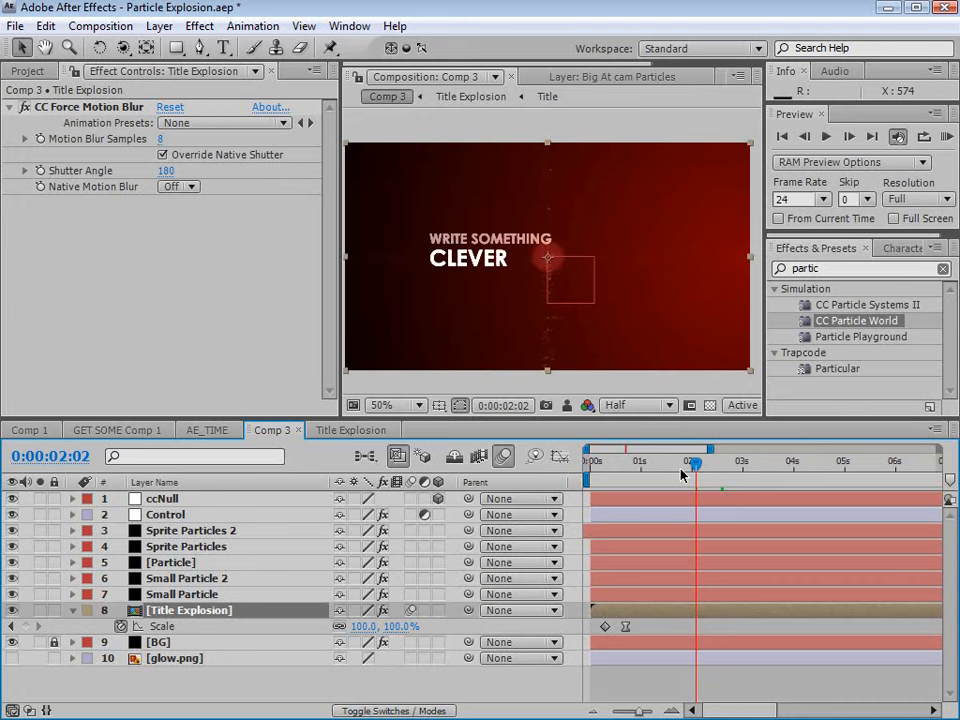
key(KP_0)
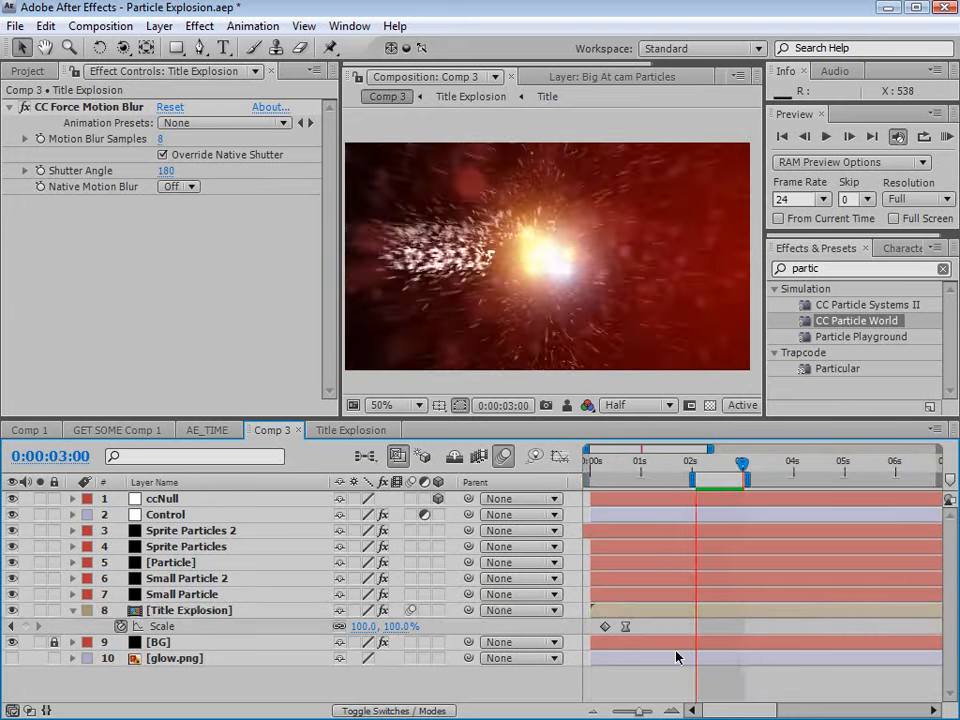
Set the Comp 3 preview resolution to Full with the title break-up shown at 0:00:02:05.
drag(692, 463, 703, 464)
click(630, 406)
click(686, 453)
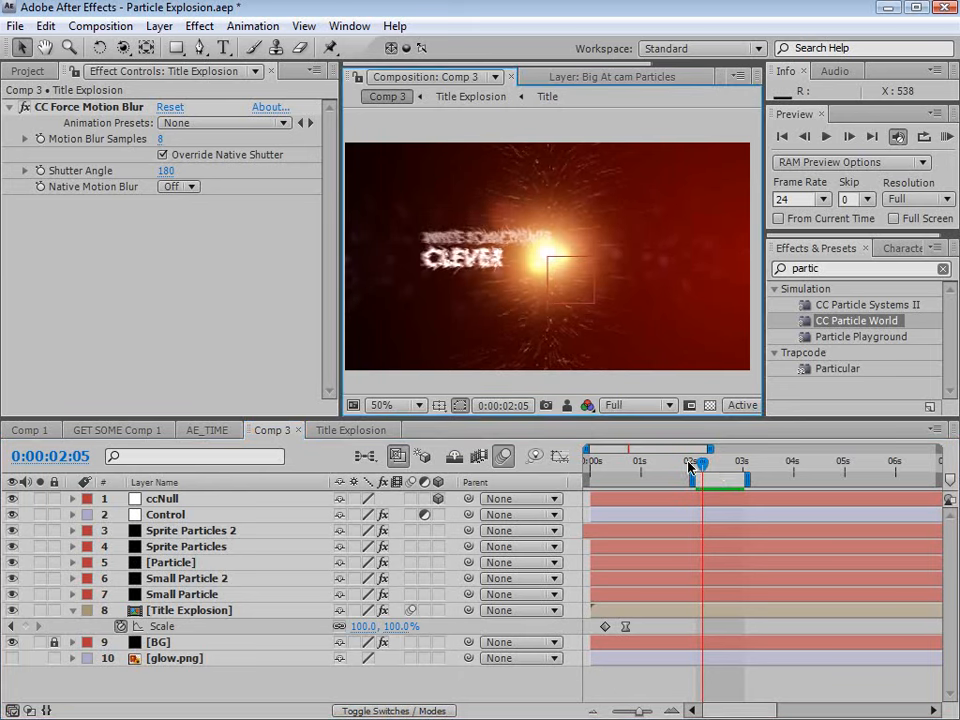
Examine how the breaking title and the particle burst move together between 0:00:02:07 and 0:00:02:23.
drag(703, 466, 712, 466)
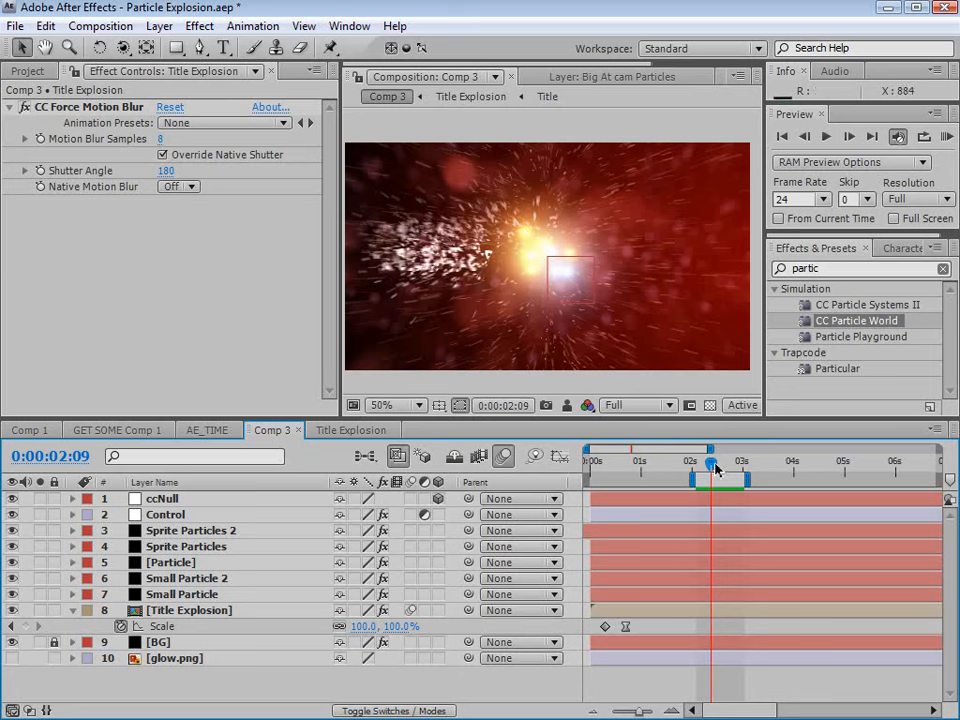
mouse_move(716, 468)
mouse_down()
mouse_move(731, 468)
mouse_move(724, 474)
mouse_up()
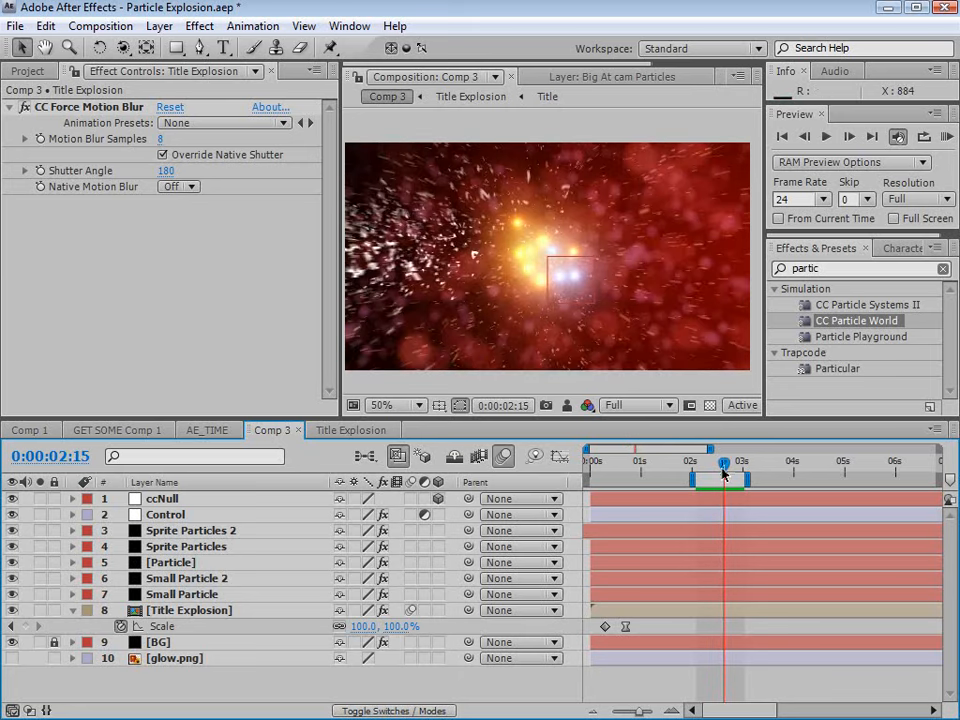
key(period)
key(comma)
mouse_move(724, 468)
mouse_down()
mouse_move(702, 467)
mouse_move(715, 472)
mouse_up()
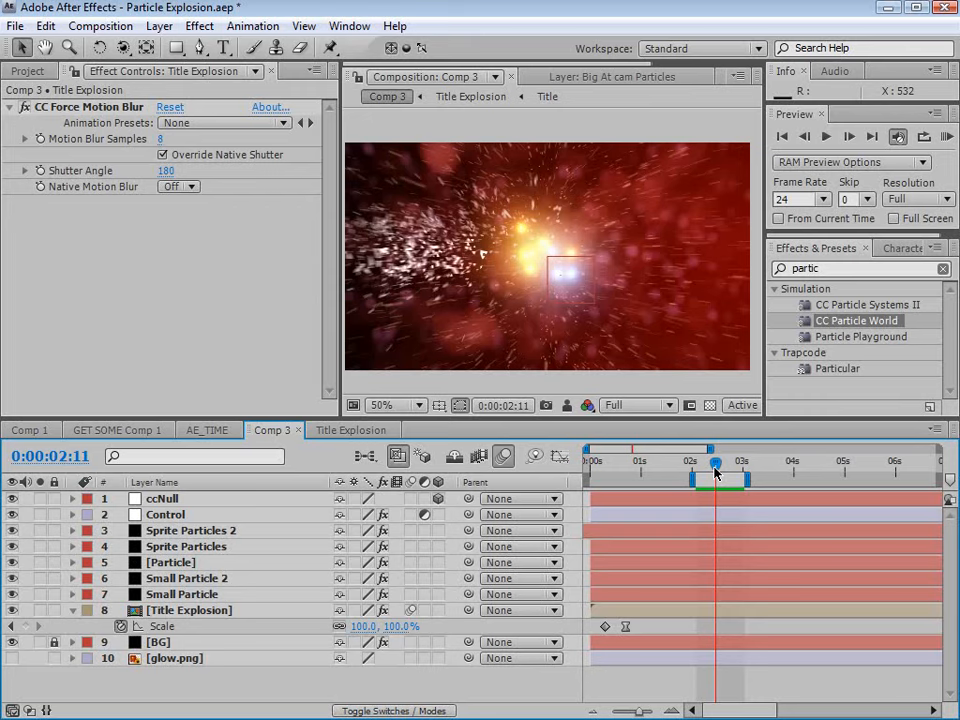
drag(715, 472, 728, 467)
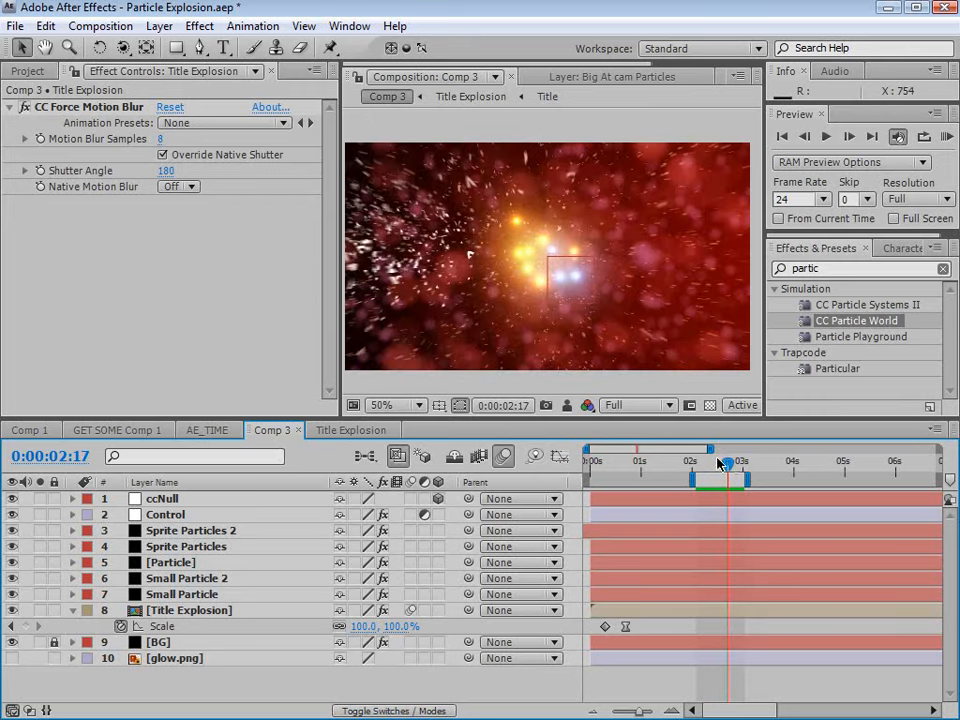
key(shift+Page_Up)
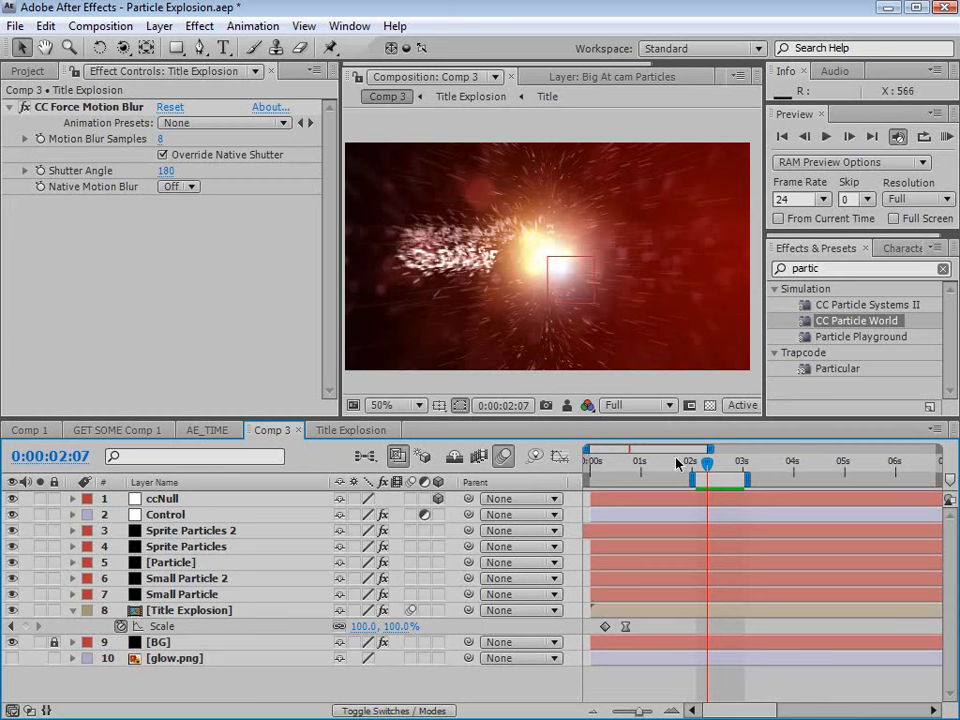
drag(706, 464, 742, 470)
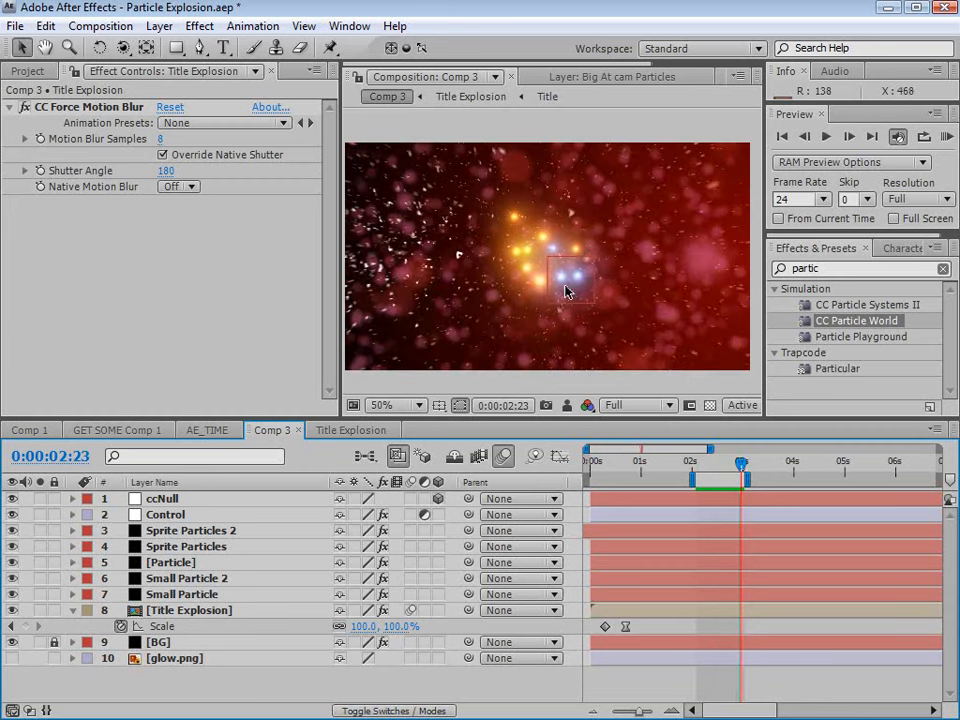
Compare the Comp 3 sprite particles with the AE_TIME reference composition at 0:00:00:15, and return to Comp 3.
click(205, 531)
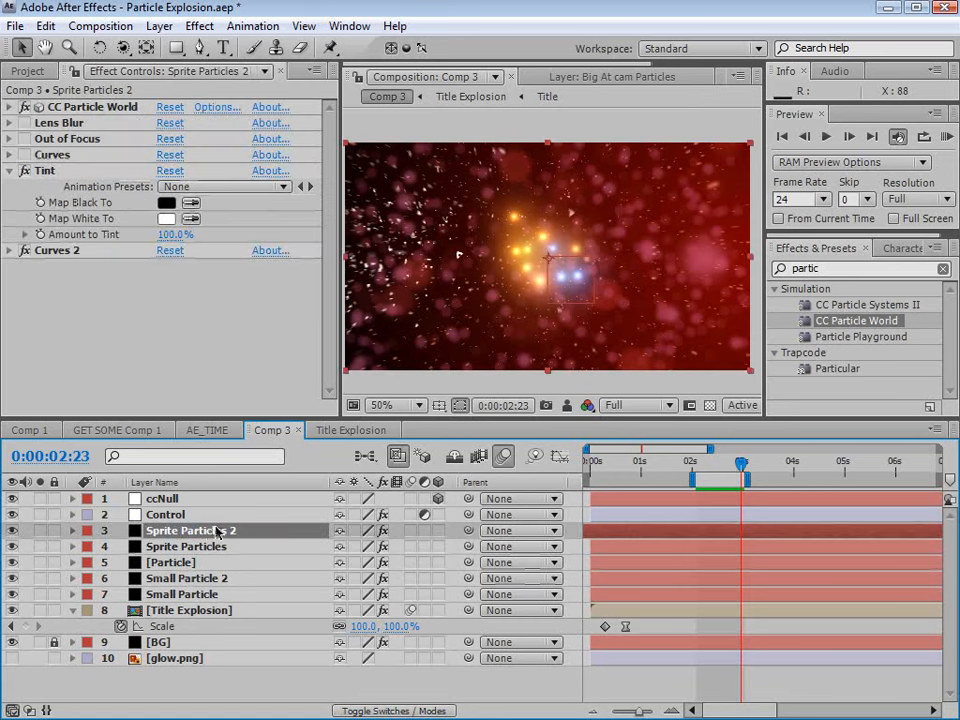
click(212, 432)
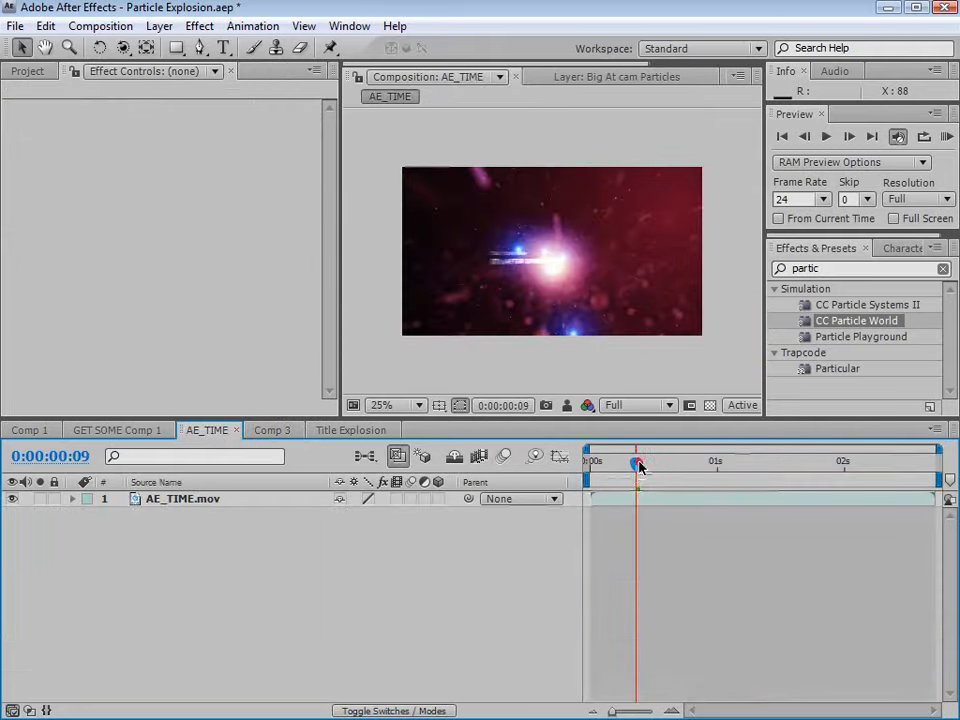
drag(636, 463, 662, 493)
scroll(572, 336, up, 2)
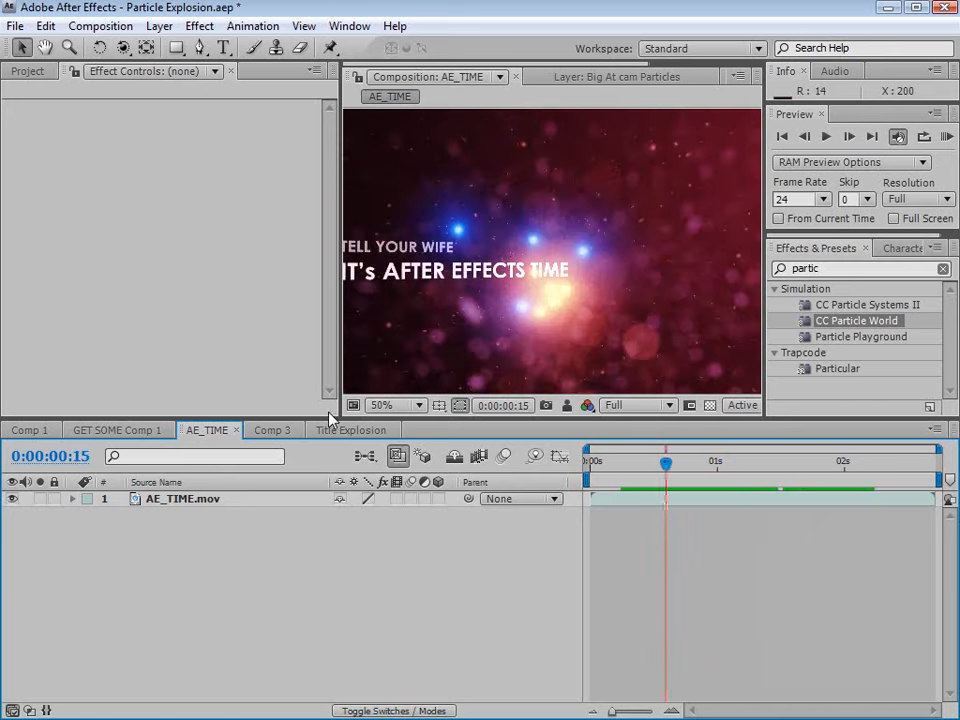
click(280, 430)
drag(712, 471, 739, 471)
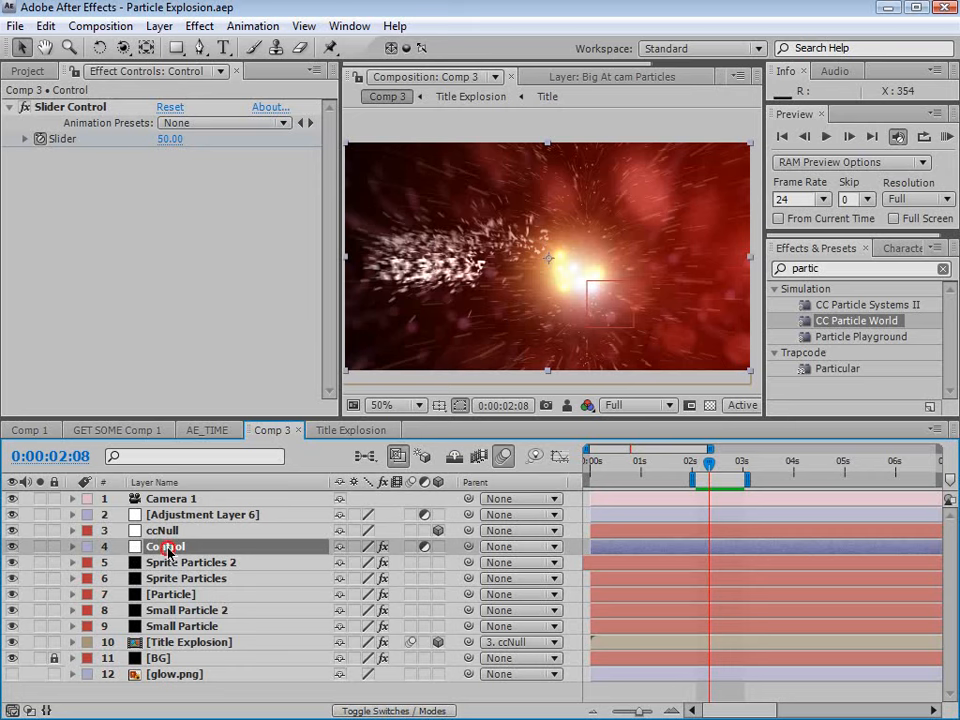
Set the Control layer's Slider keyframe at 0:00:02:04 to 175 and check the burst at 0:00:02:10.
key(u)
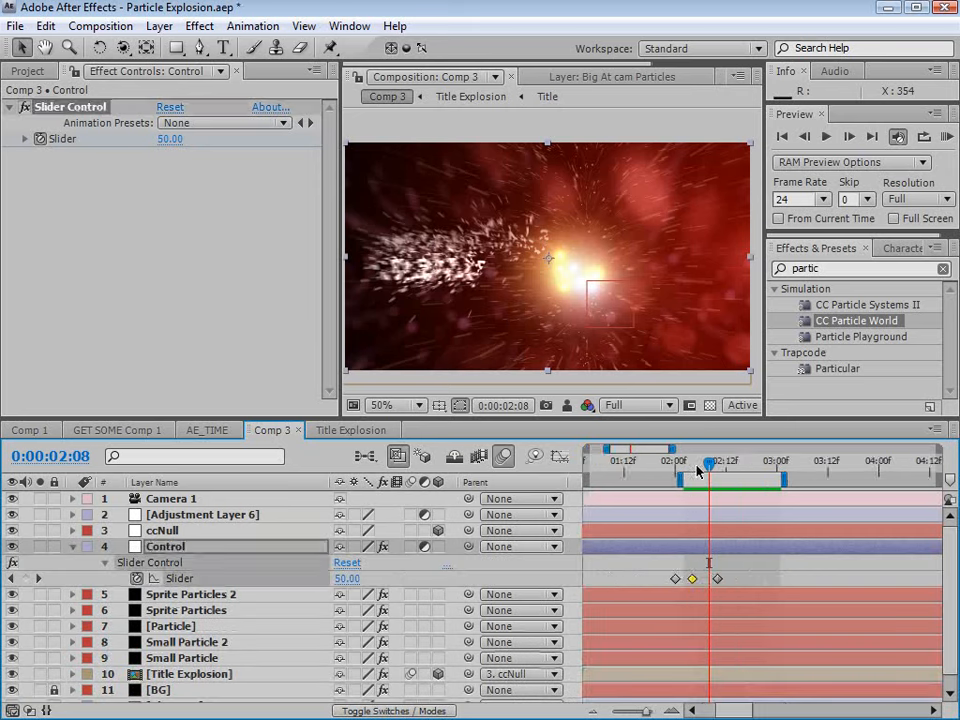
drag(703, 465, 689, 466)
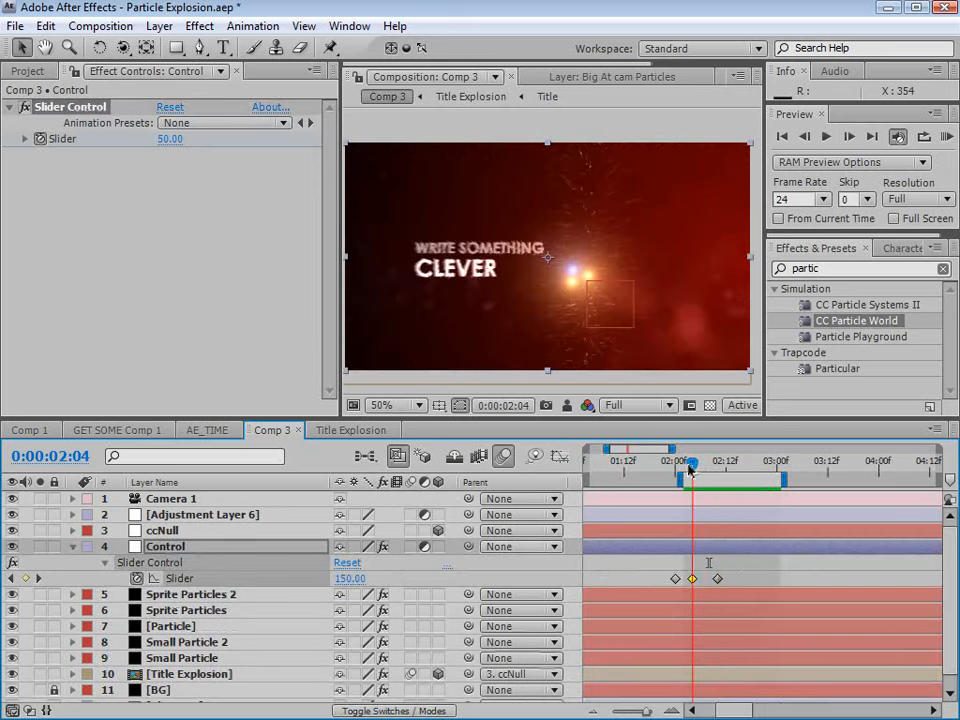
click(349, 580)
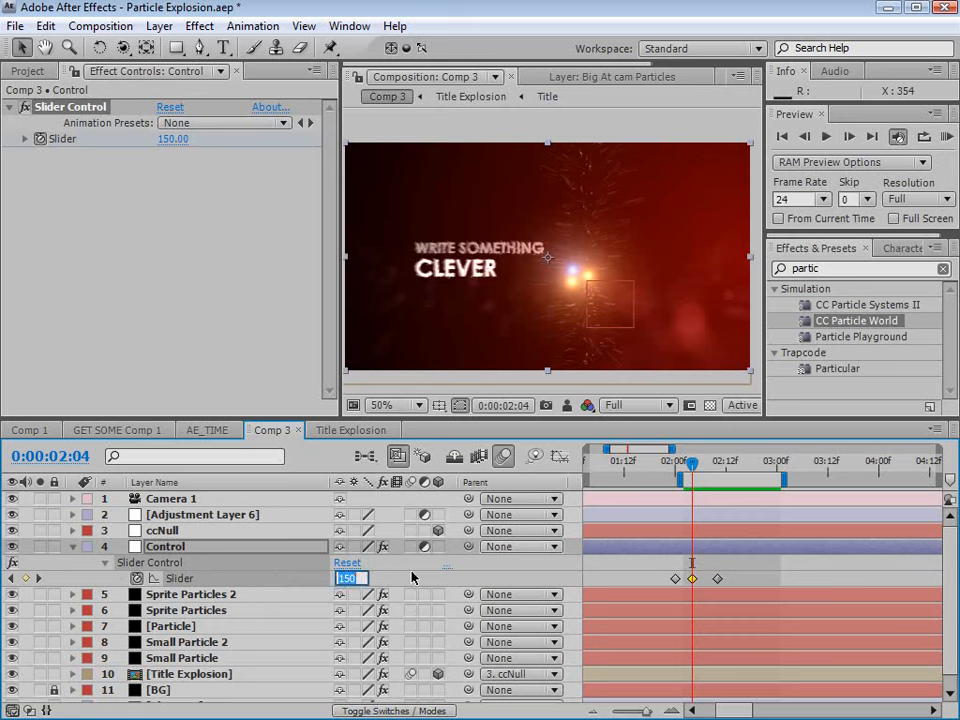
text(175)
key(Return)
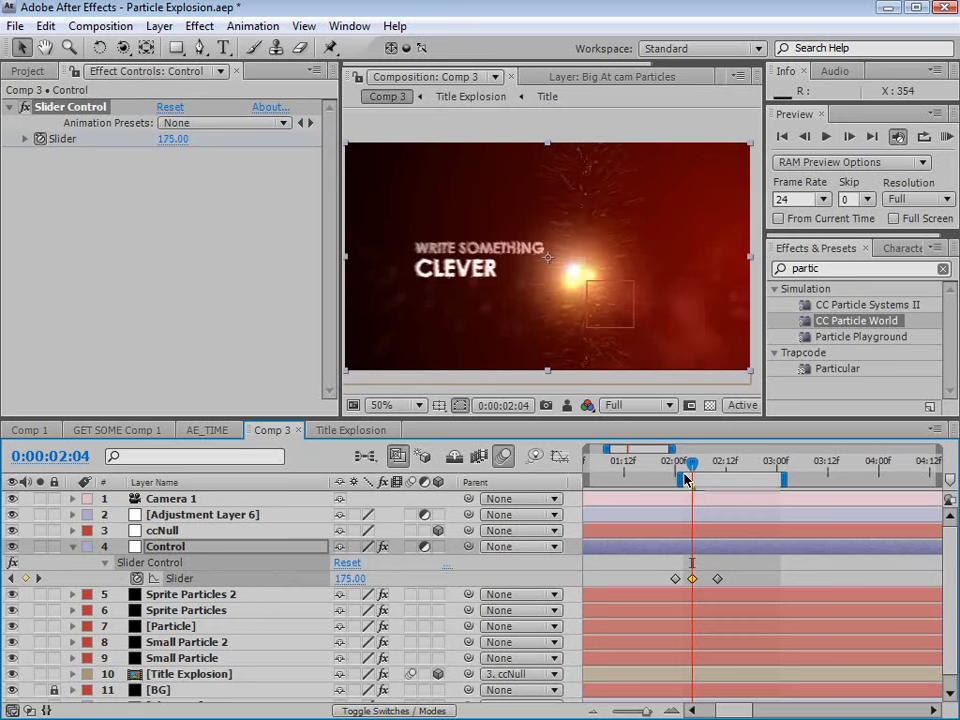
drag(696, 465, 722, 461)
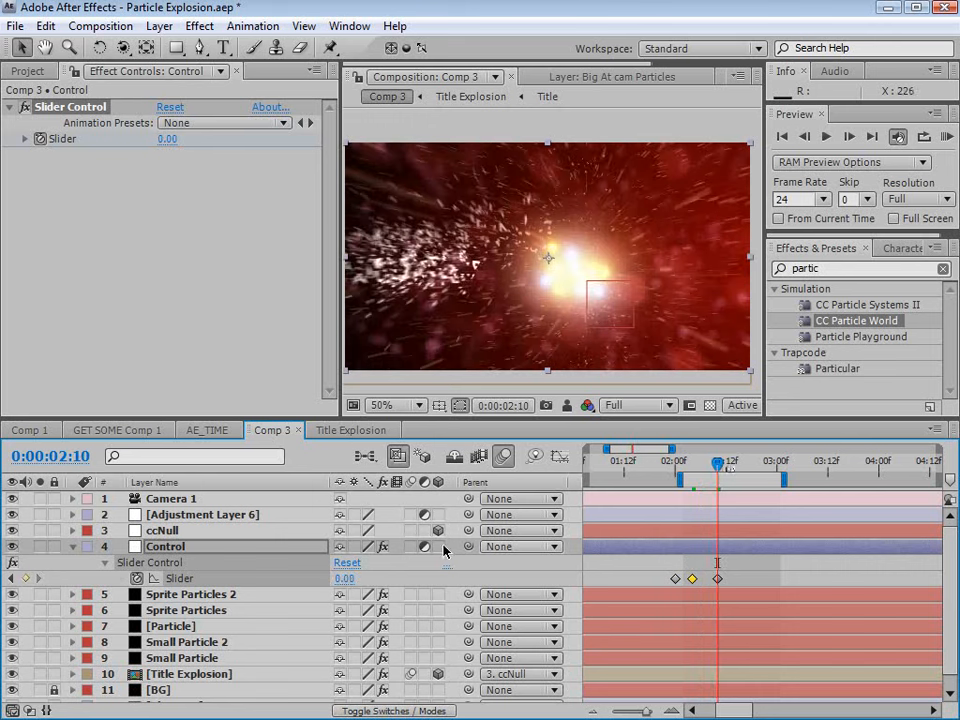
Change the Control layer's middle Slider keyframe to 100 while viewing the burst at 0:00:02:10.
double_click(692, 579)
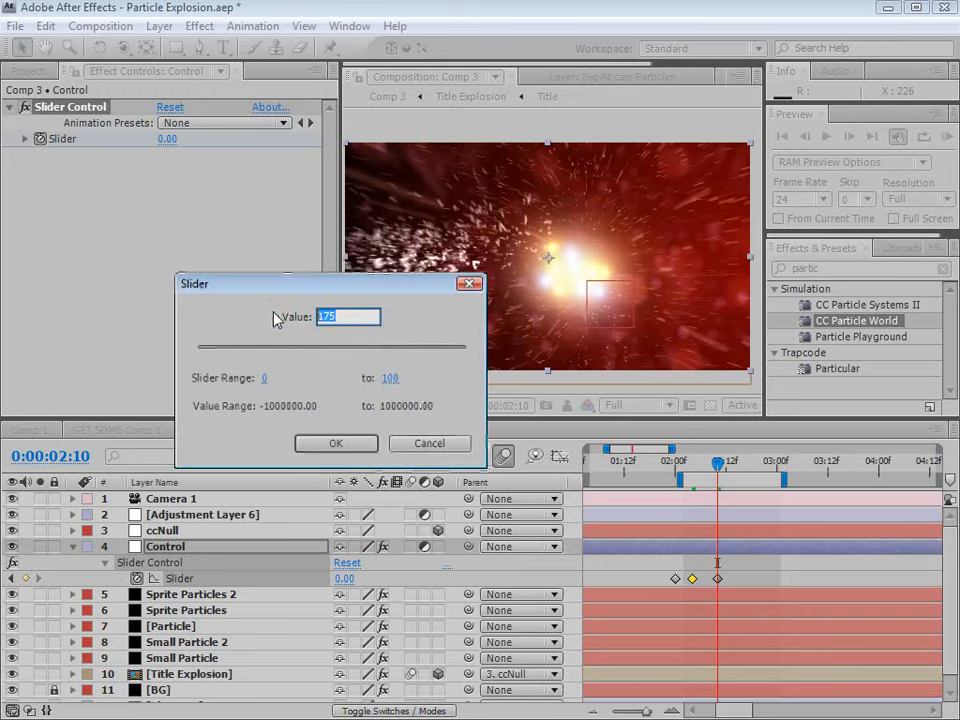
text(100)
key(Return)
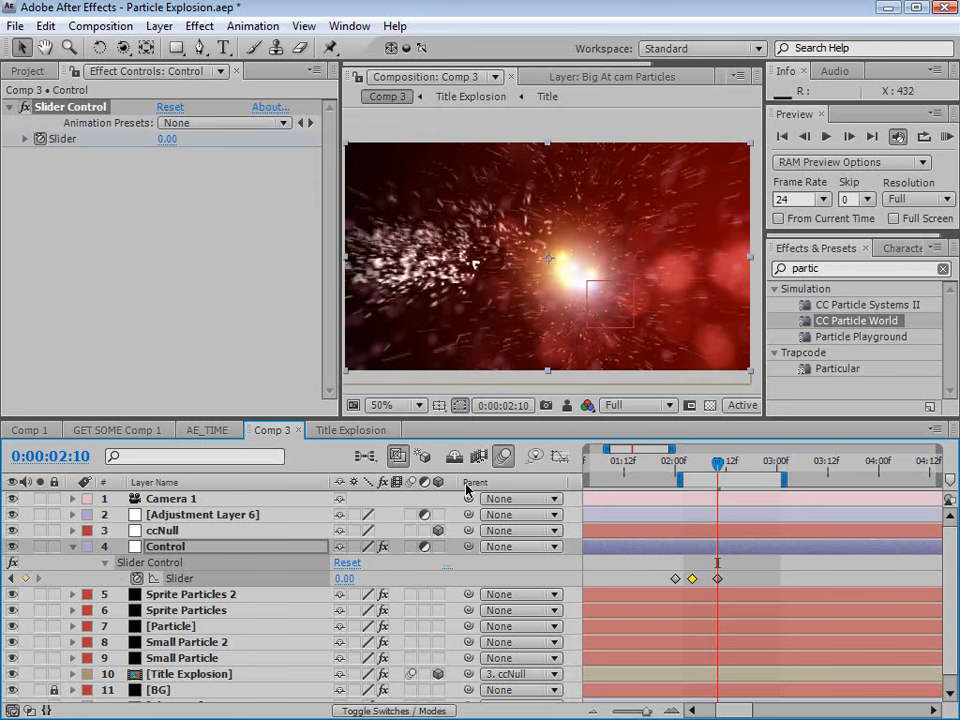
Set the Control layer's middle Slider keyframe, at 0:00:02:04, to 200.
double_click(692, 579)
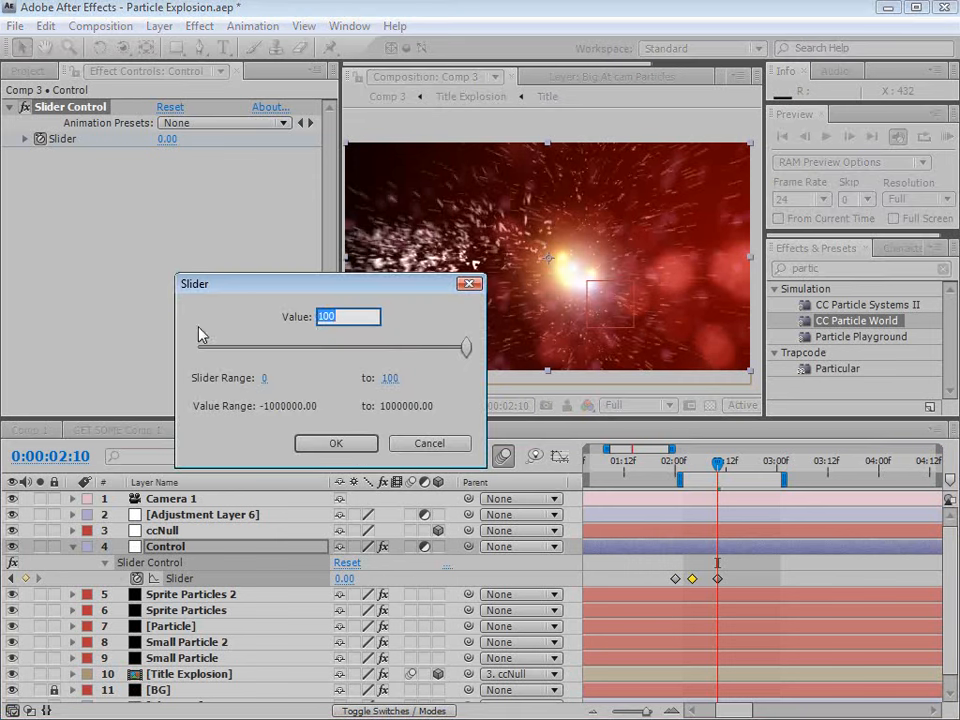
text(200)
key(Return)
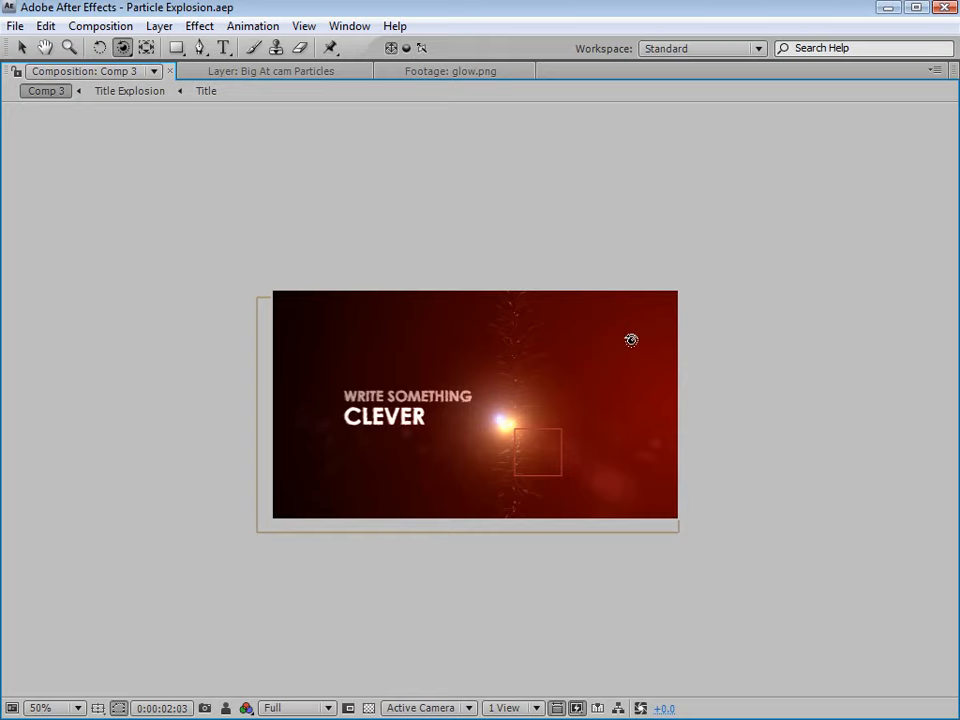
Restore the full panel layout, and collapse the Title Explosion layer's properties with the burst shown at 0:00:02:08.
key(grave)
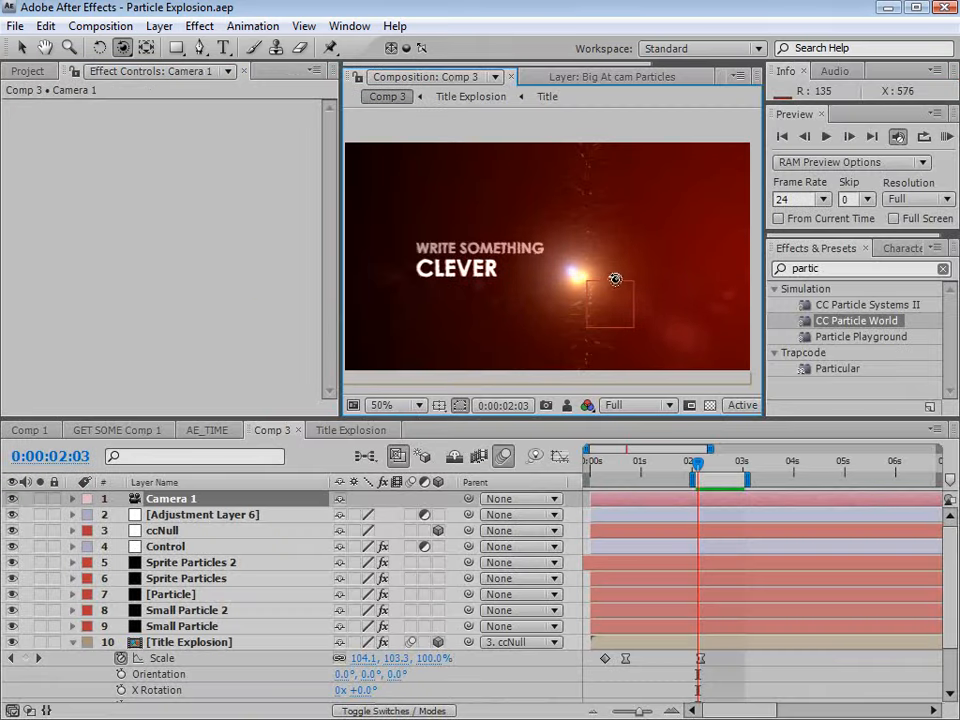
mouse_move(696, 461)
mouse_down()
mouse_move(735, 467)
mouse_move(709, 463)
mouse_up()
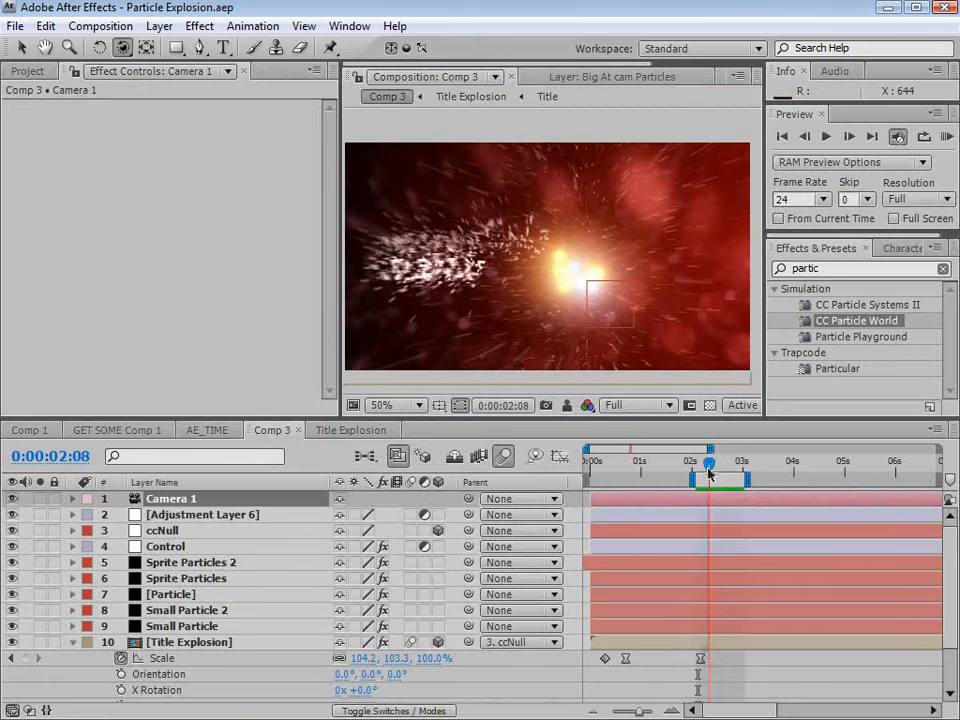
click(72, 642)
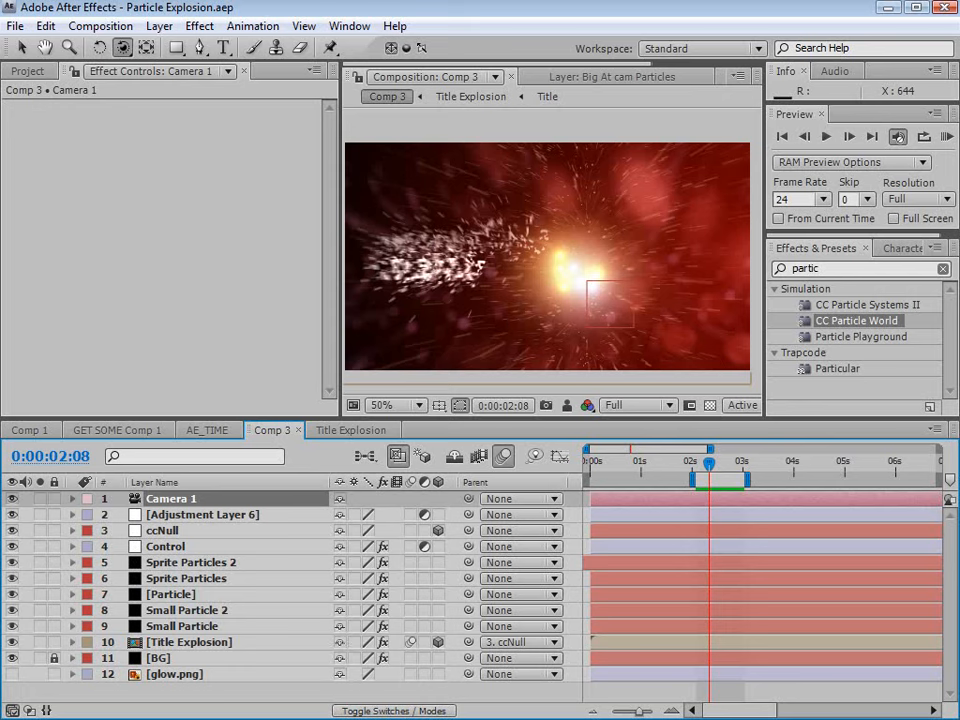
Switch to Firefox to view the Video Copilot blog, and return to After Effects.
key(alt+Tab)
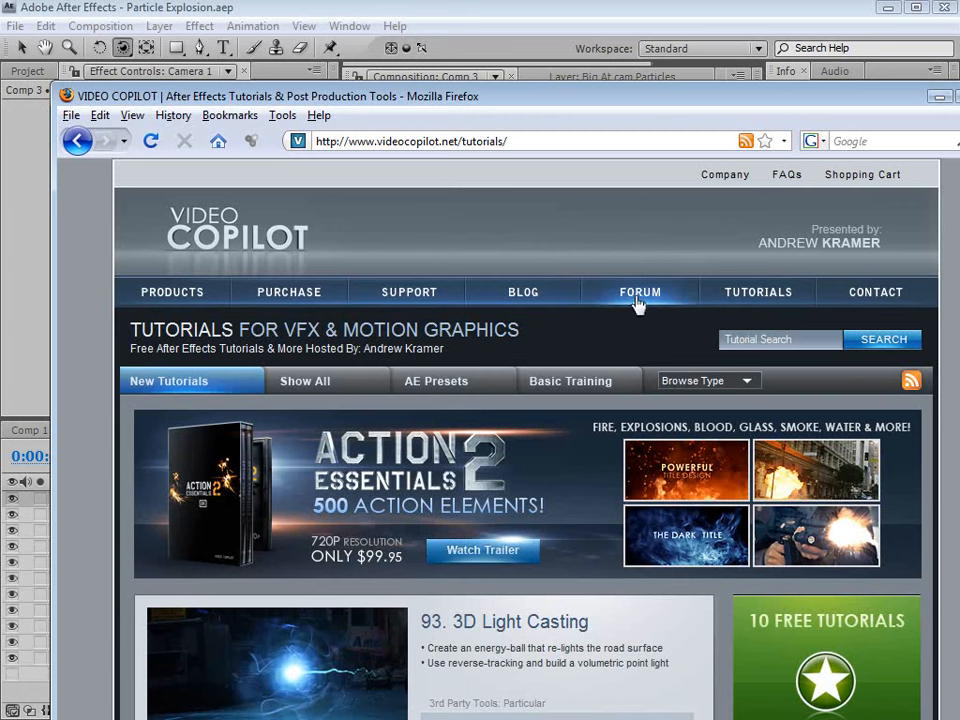
click(529, 294)
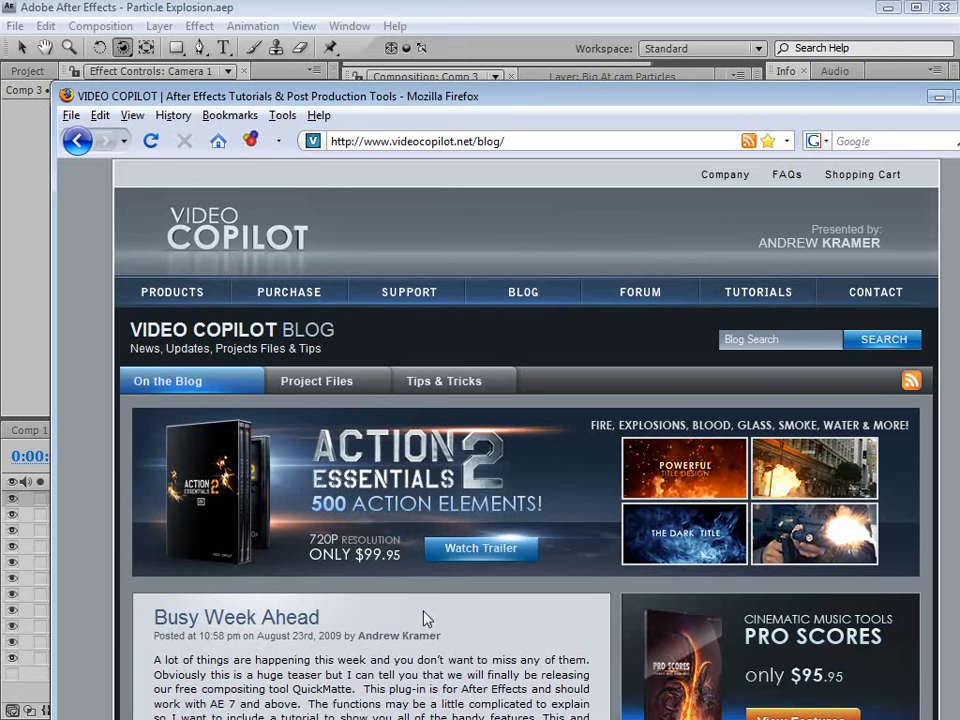
click(408, 8)
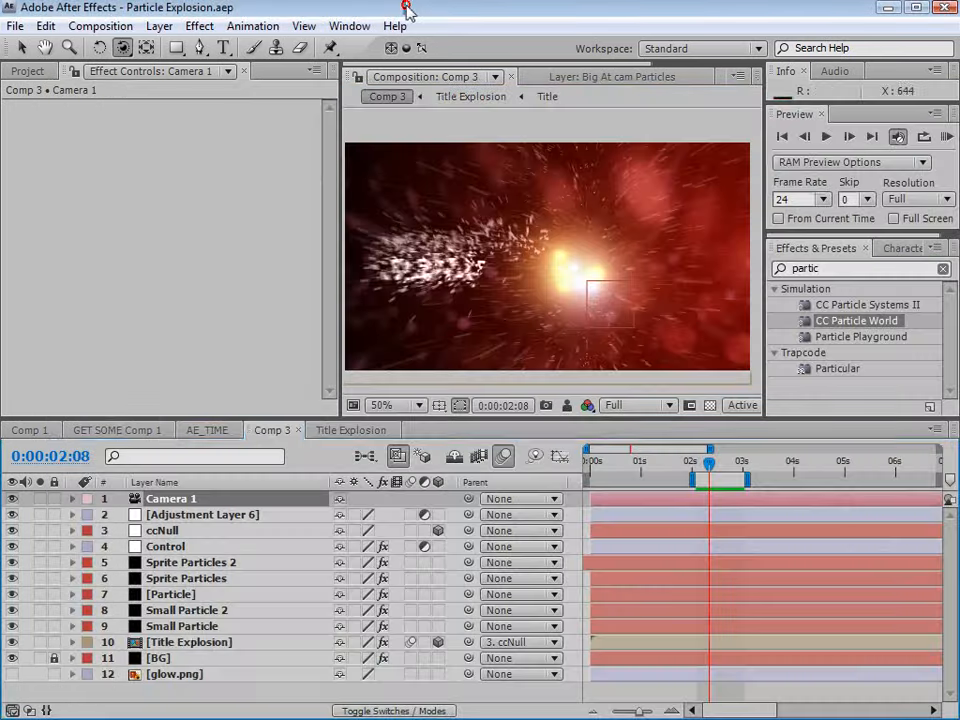